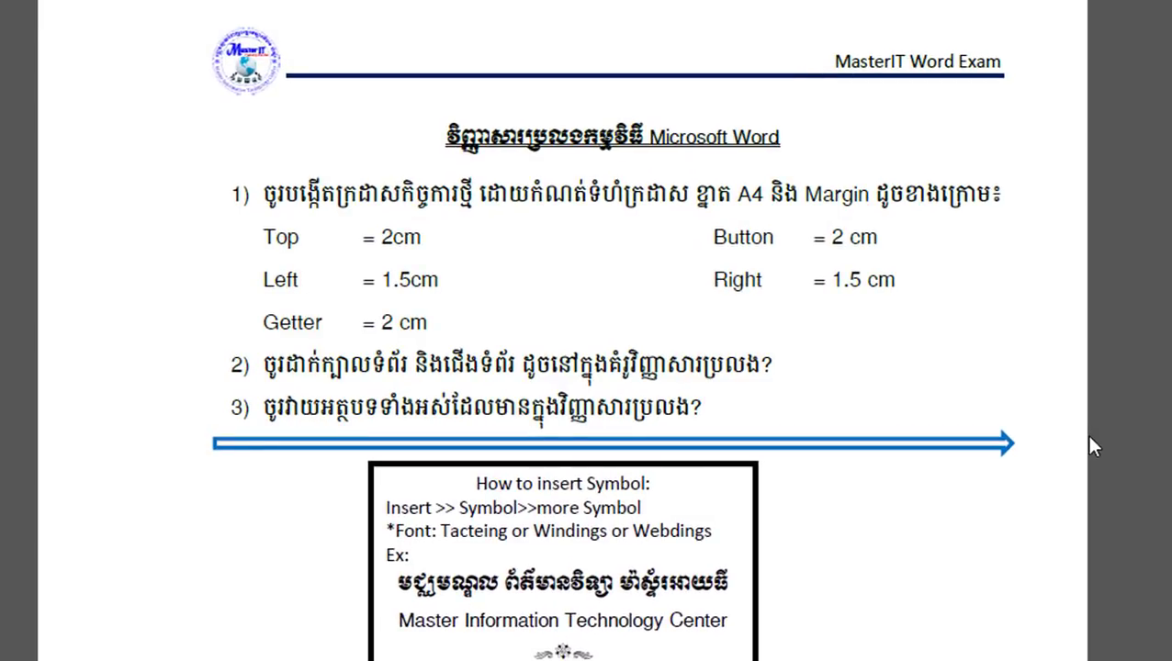
- Scroll the exam PDF and highlight the opening and ending phrases of question 2
scroll(1098, 445, down, 4)
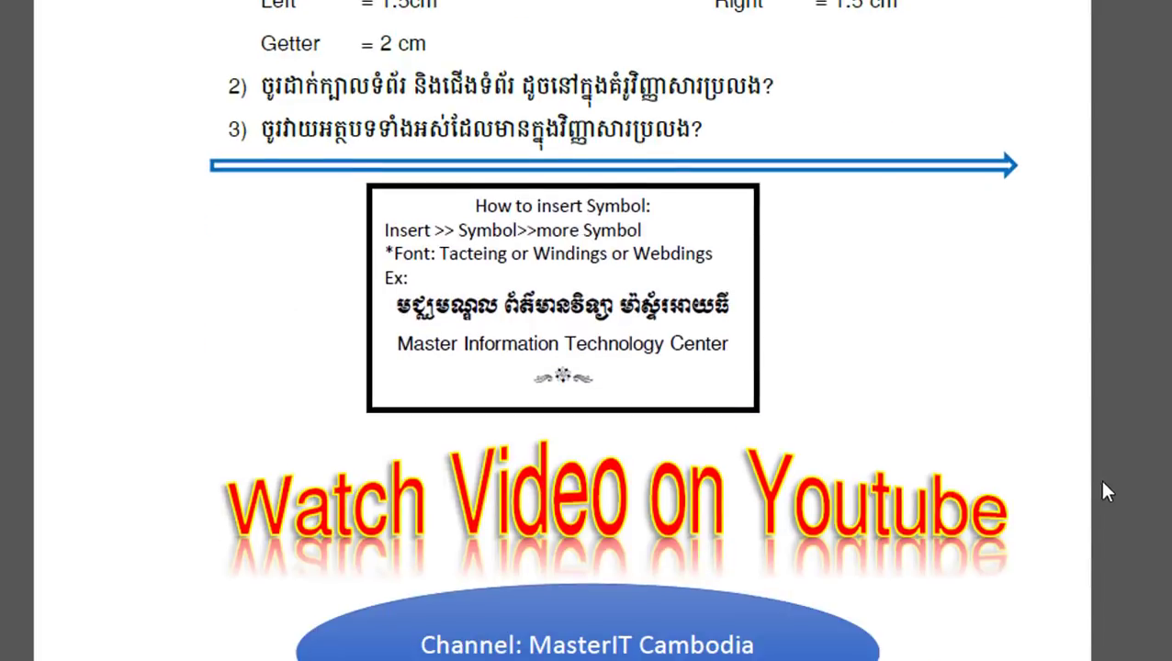
scroll(1101, 489, down, 5)
scroll(1100, 505, up, 2)
scroll(1100, 505, up, 2)
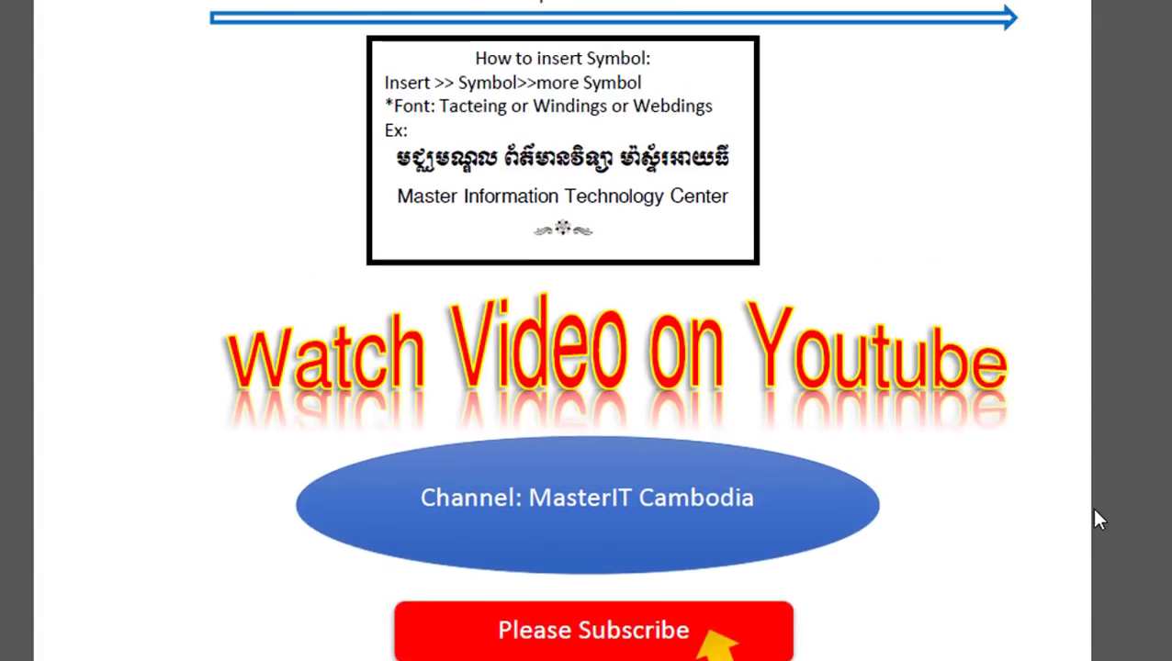
scroll(1100, 510, up, 3)
scroll(1093, 510, up, 2)
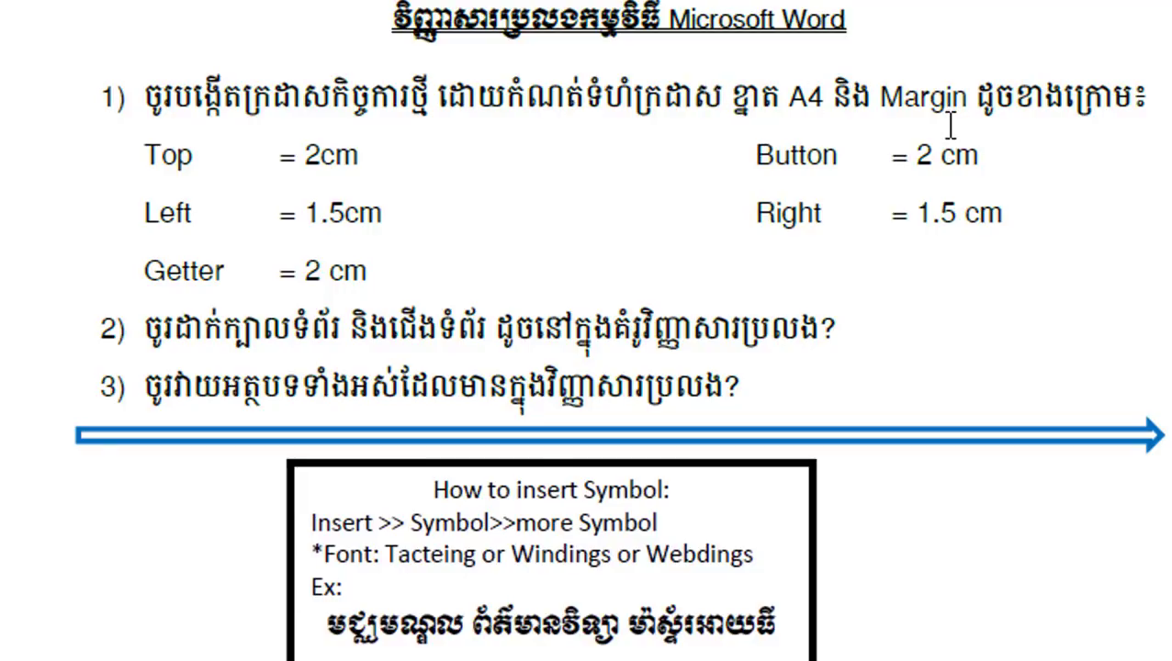
drag(173, 332, 340, 336)
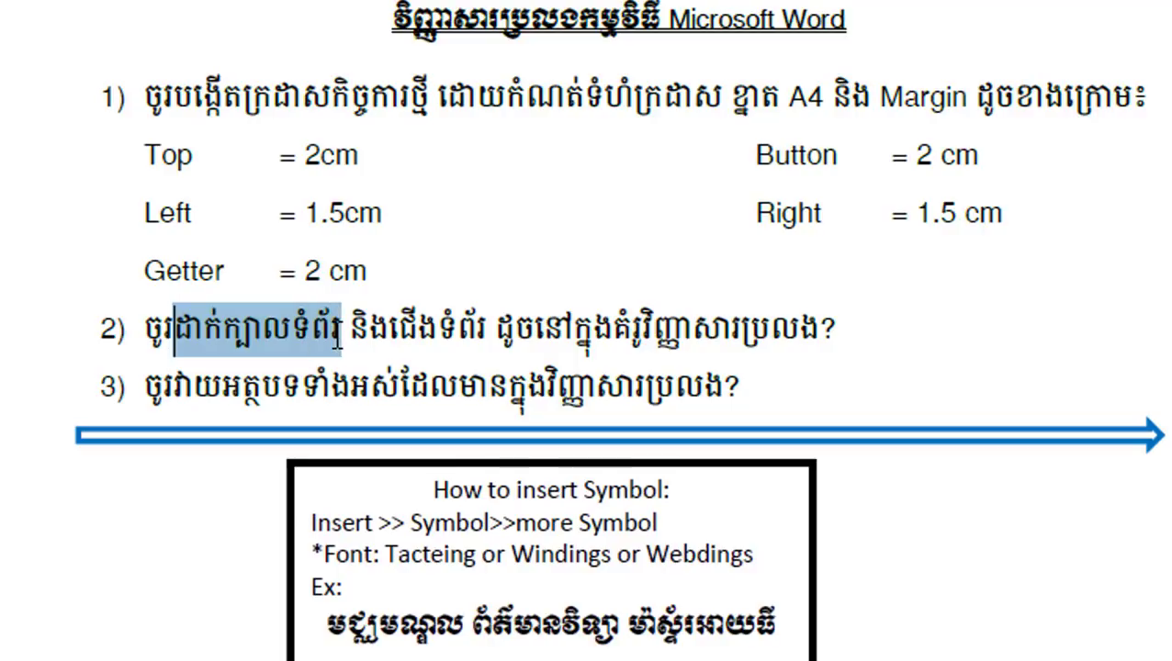
click(482, 332)
drag(512, 333, 816, 342)
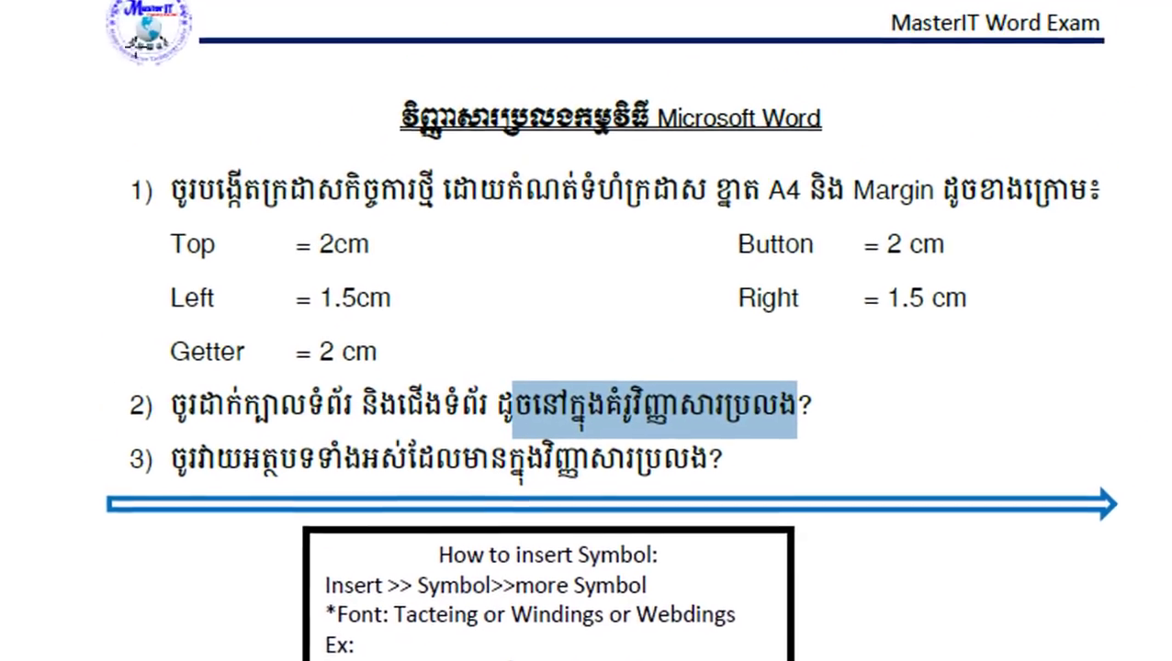
- Highlight the whole of question 3 in the exam PDF
scroll(785, 517, down, 3)
scroll(776, 496, down, 6)
scroll(776, 496, down, 2)
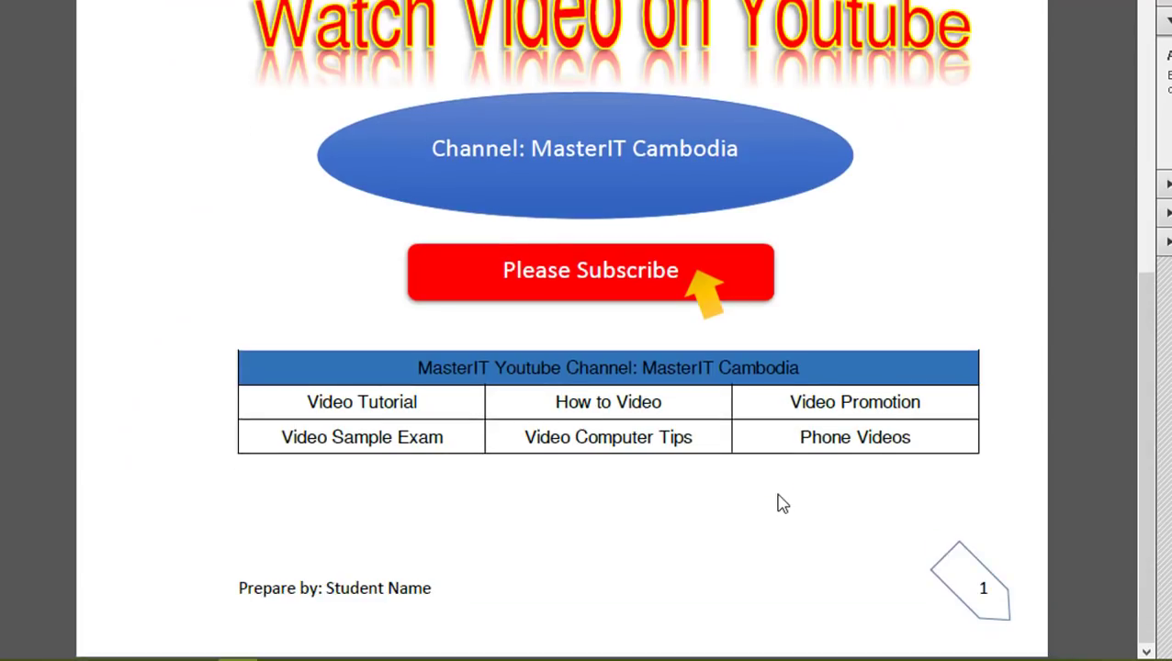
scroll(779, 496, up, 5)
scroll(779, 496, up, 4)
scroll(778, 550, up, 2)
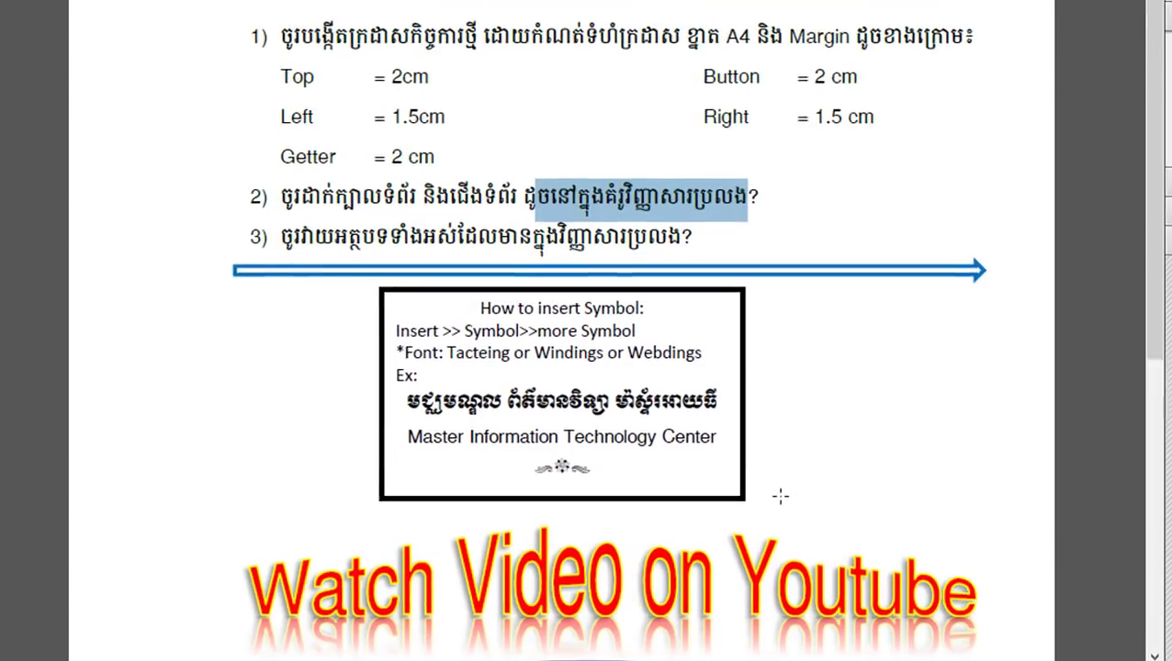
drag(175, 200, 725, 203)
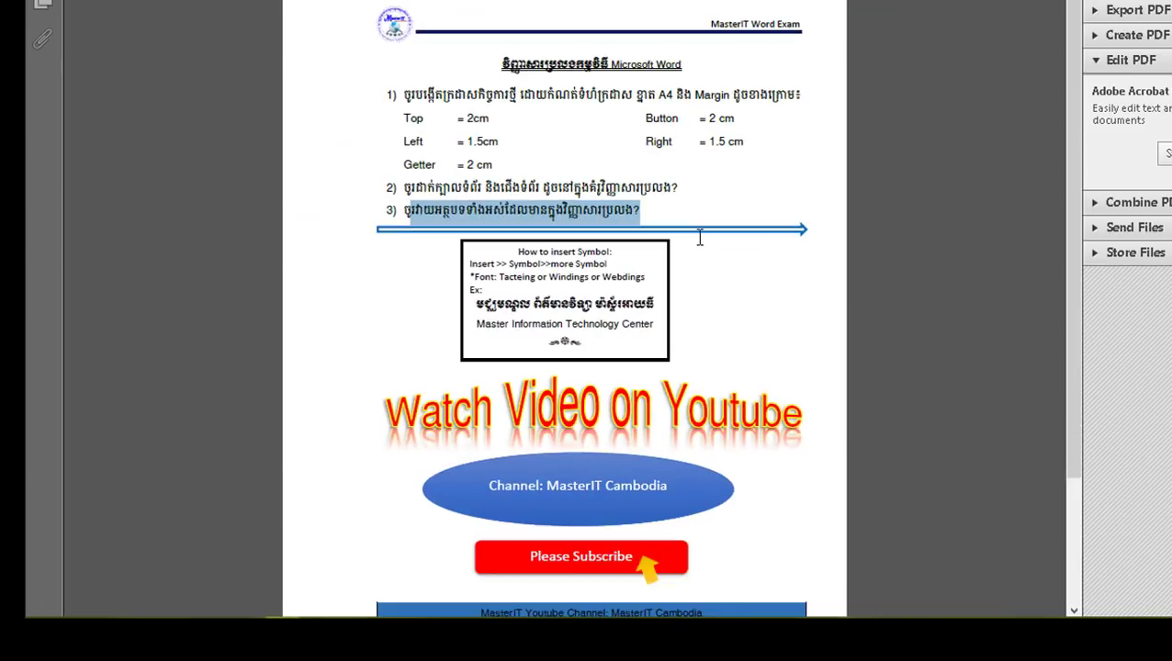
scroll(648, 303, down, 3)
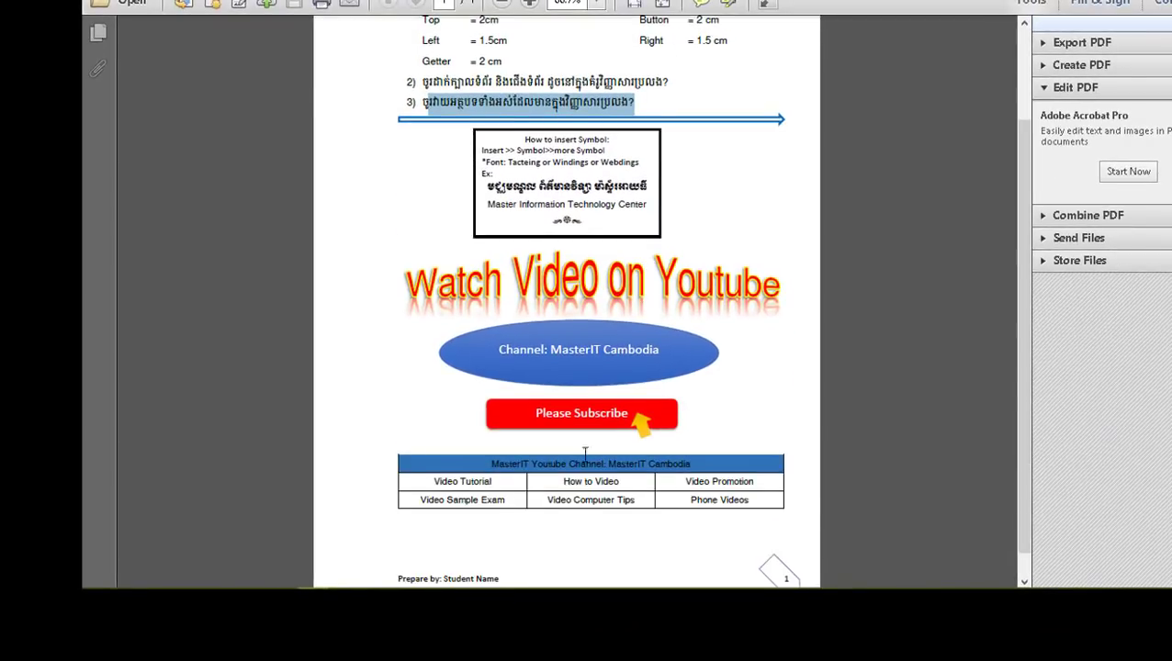
scroll(582, 479, down, 1)
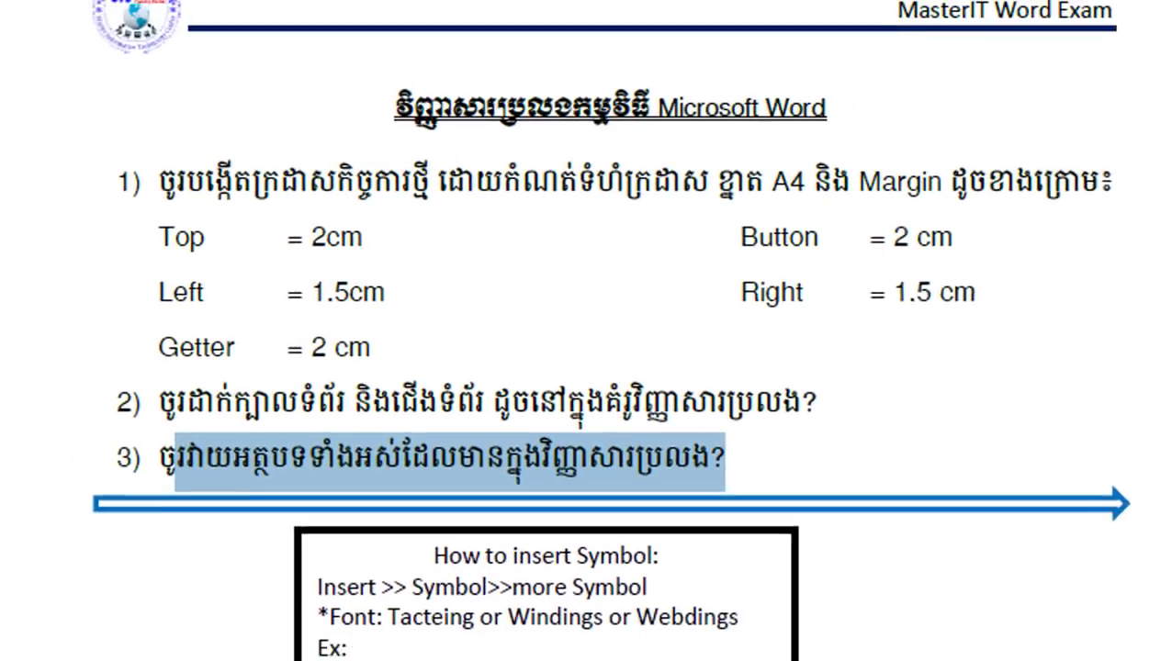
- Highlight question 1's margins: Top 2cm, Bottom 2 cm, Left 1.5cm, Right 1.5 cm, Gutter
click(163, 194)
drag(163, 195, 452, 204)
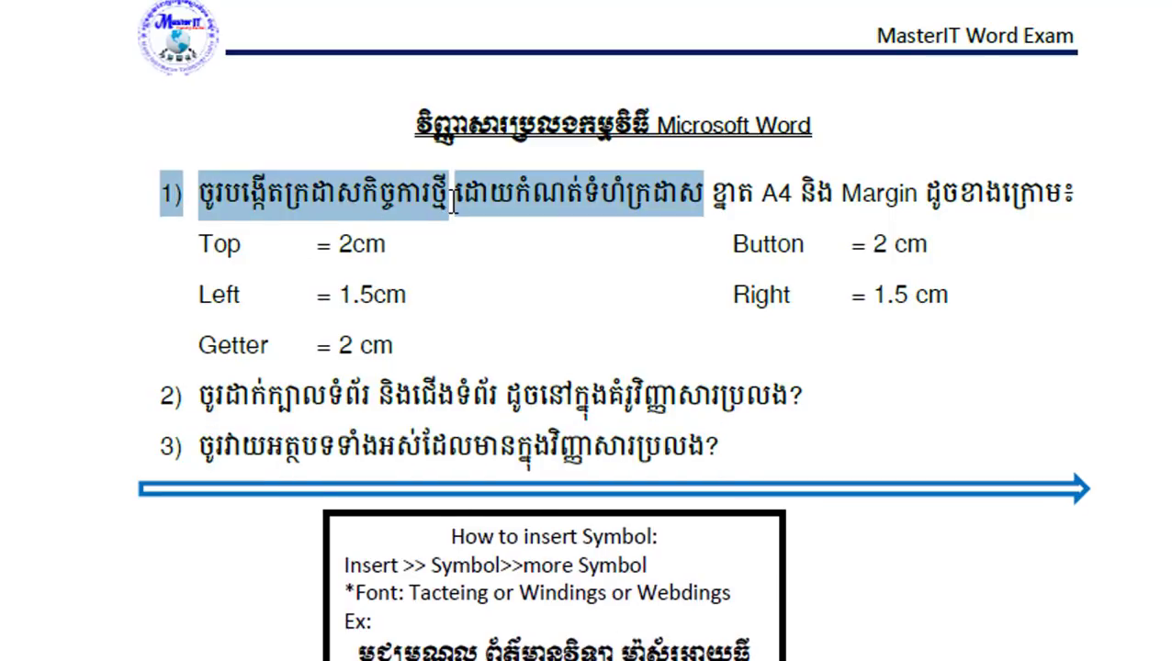
click(767, 184)
click(866, 191)
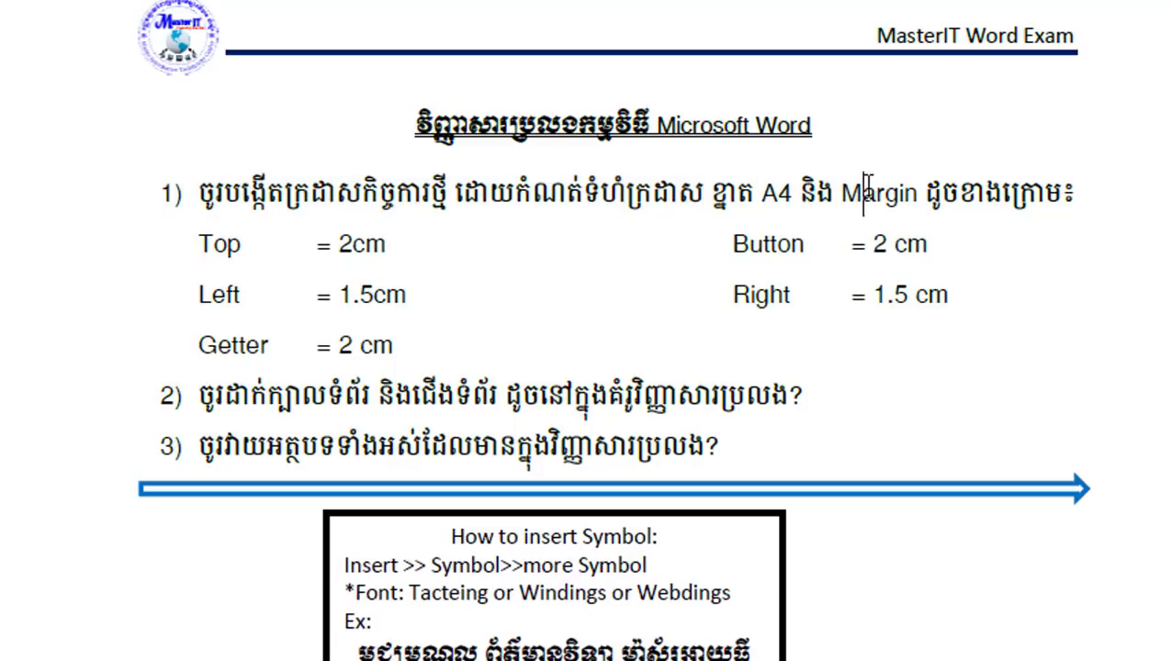
drag(386, 243, 340, 248)
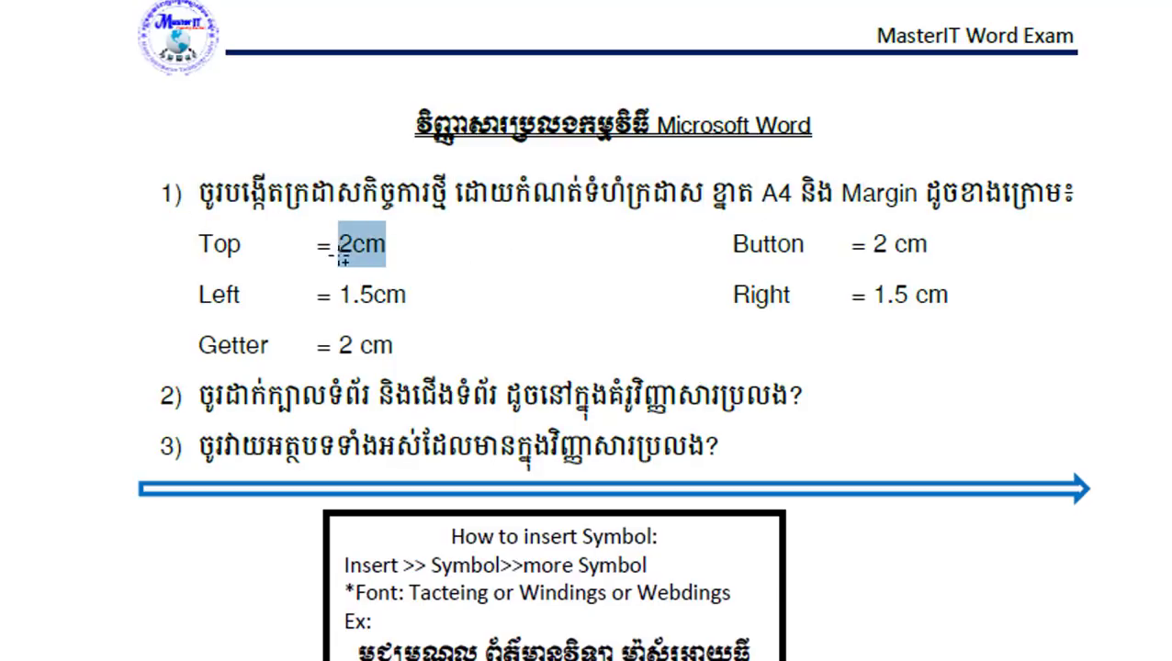
drag(928, 244, 871, 248)
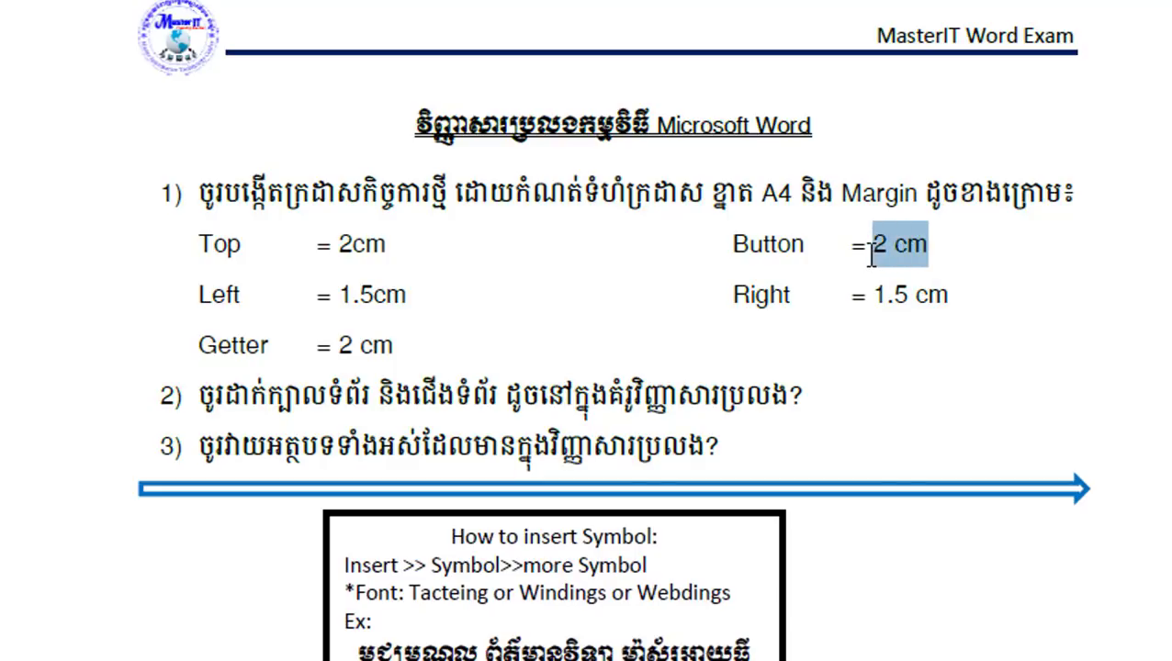
drag(407, 294, 349, 296)
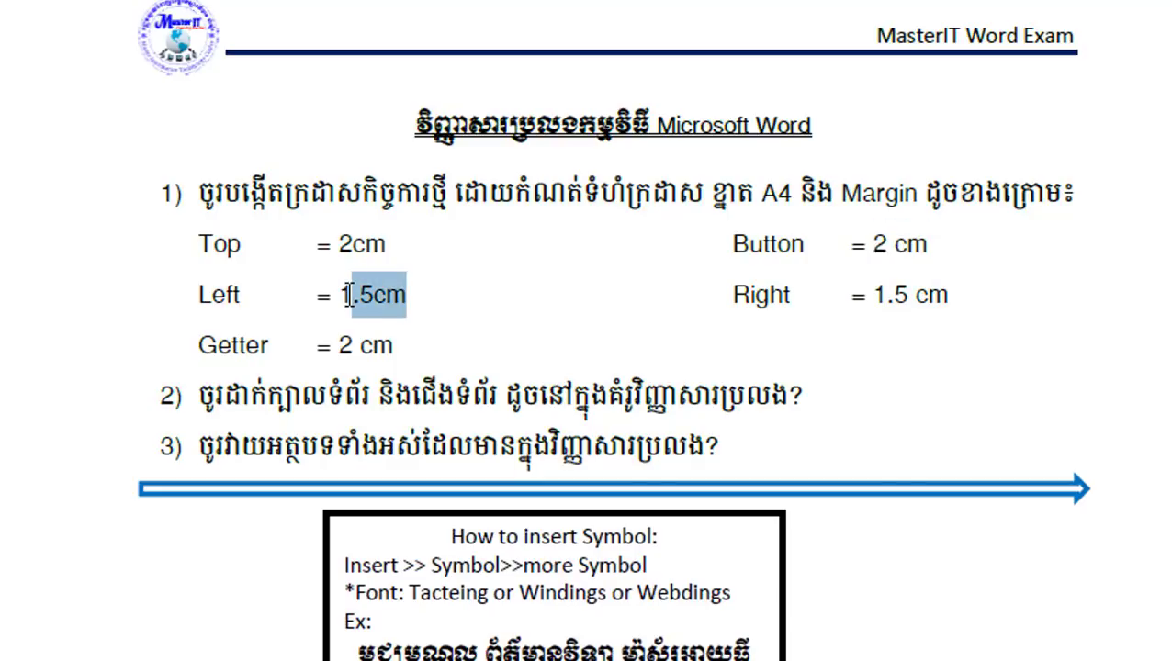
drag(950, 294, 863, 306)
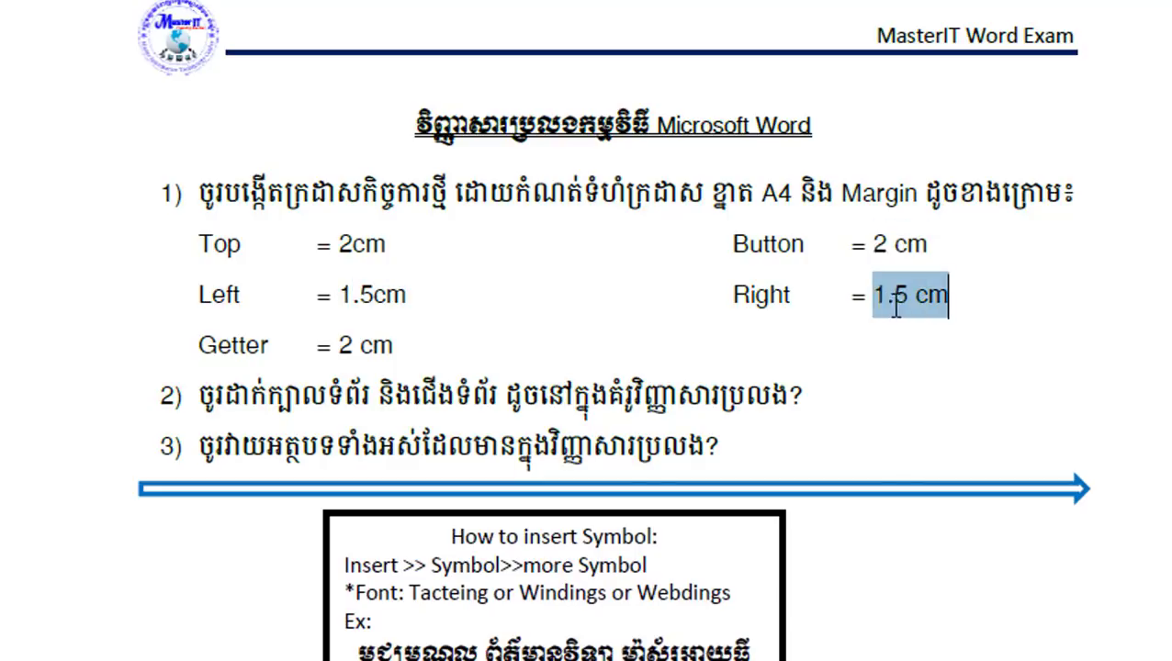
drag(424, 340, 358, 344)
click(404, 335)
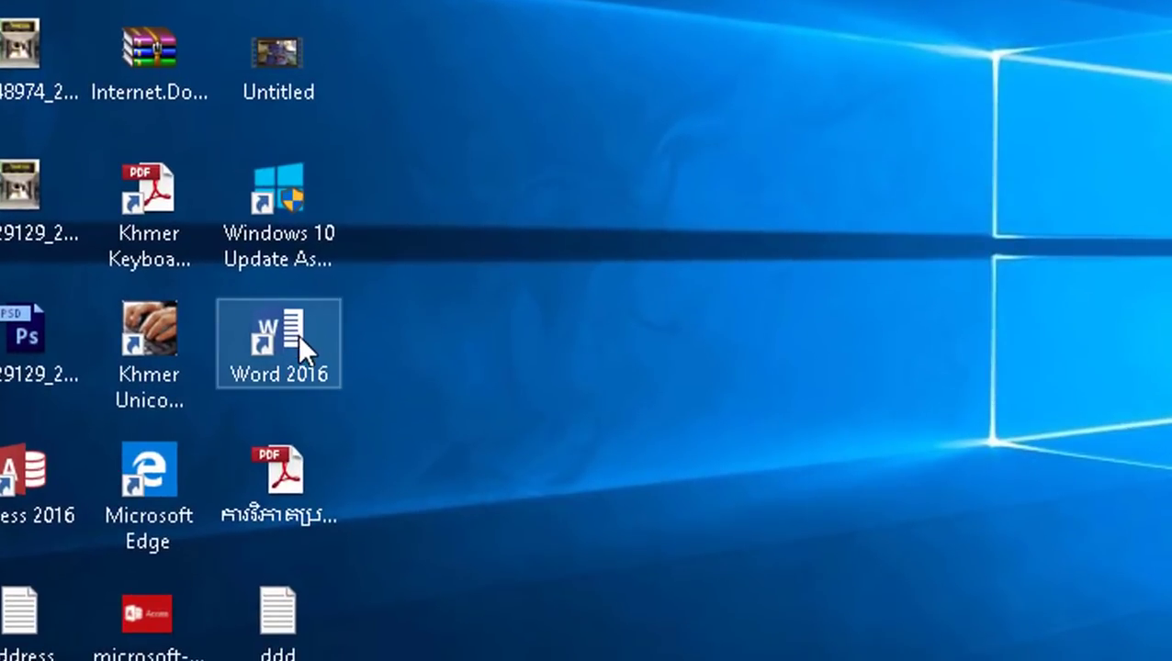
- Launch Word 2016 from its desktop shortcut, maximize the start screen and create a Blank document
double_click(297, 334)
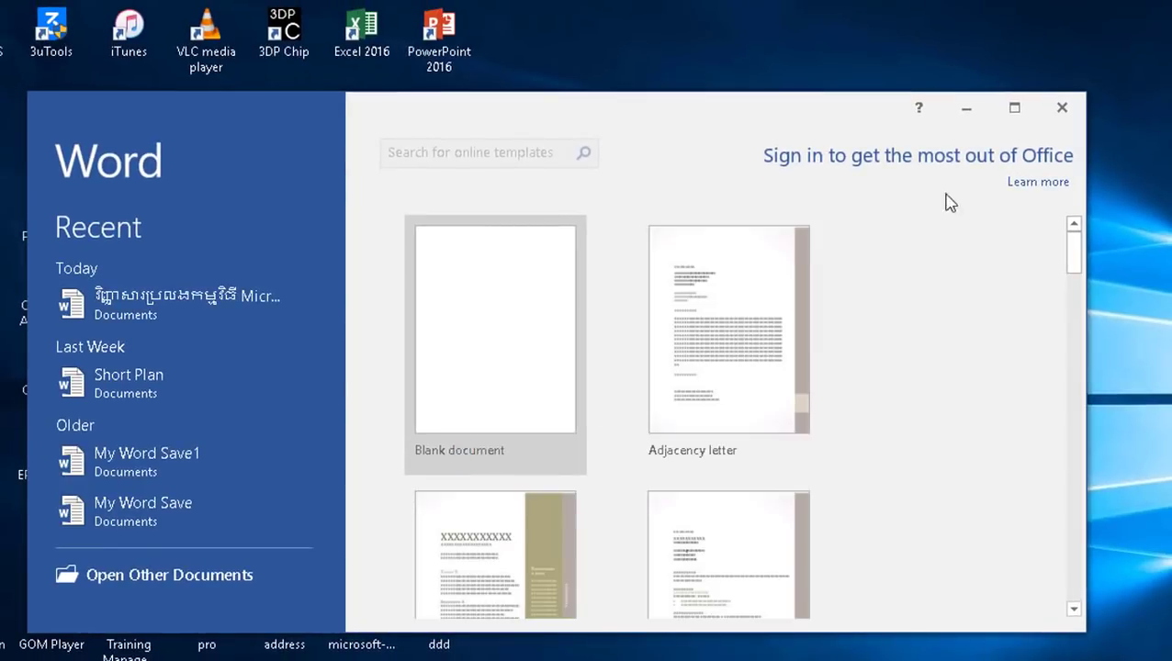
click(1014, 108)
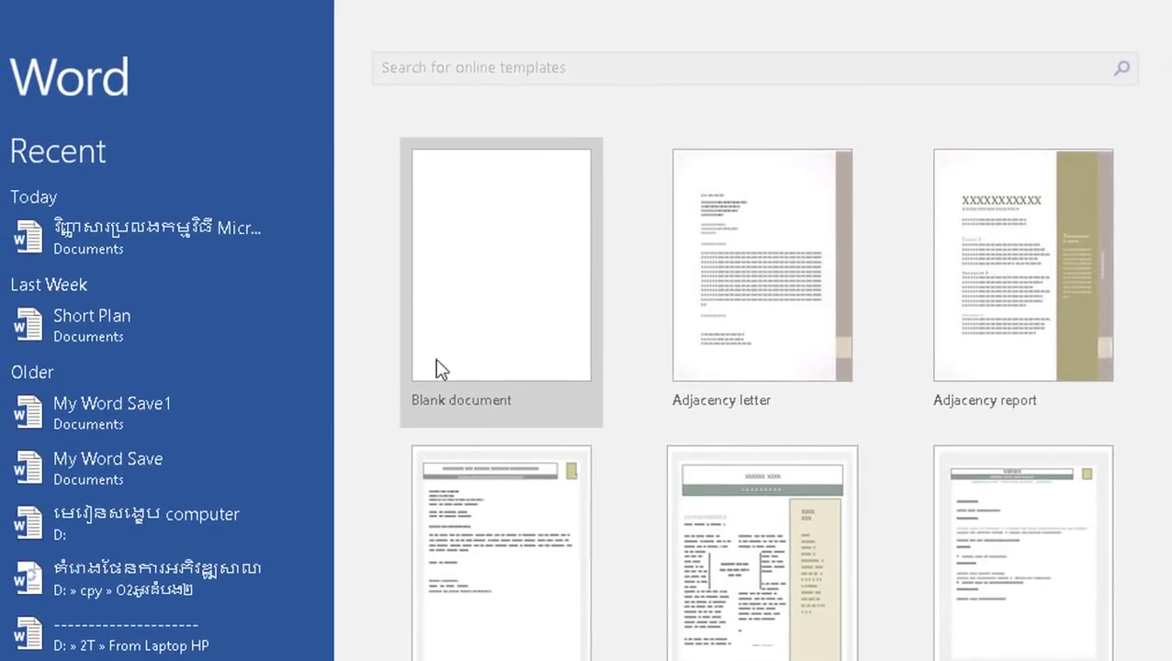
click(497, 354)
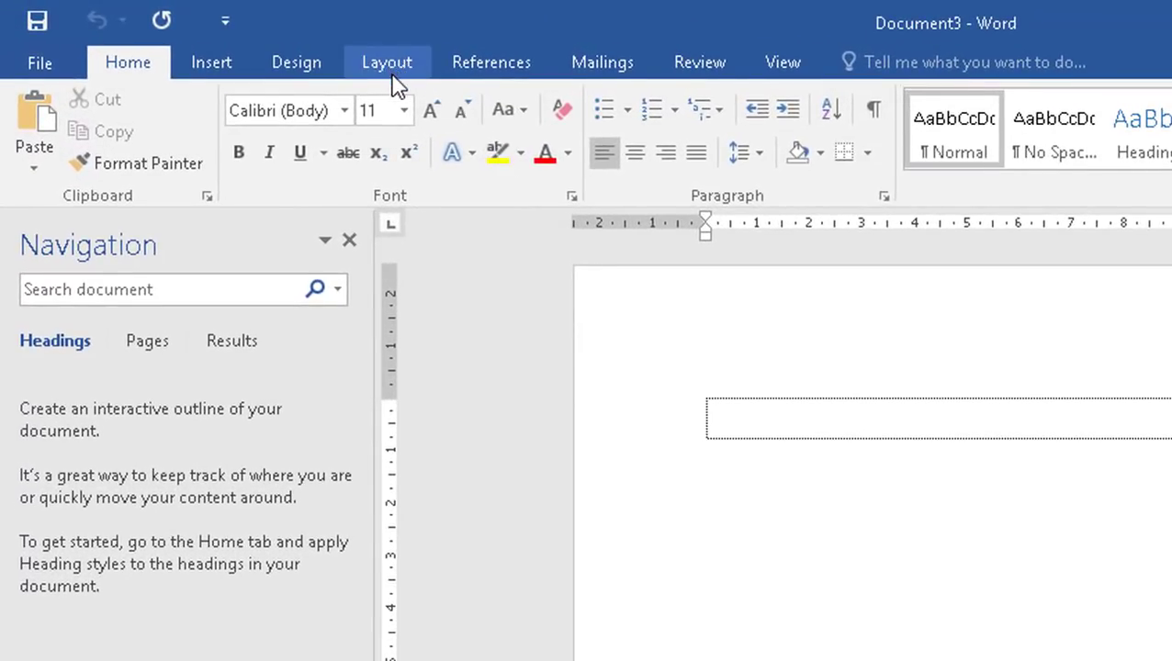
- Set the paper size to A4
click(380, 79)
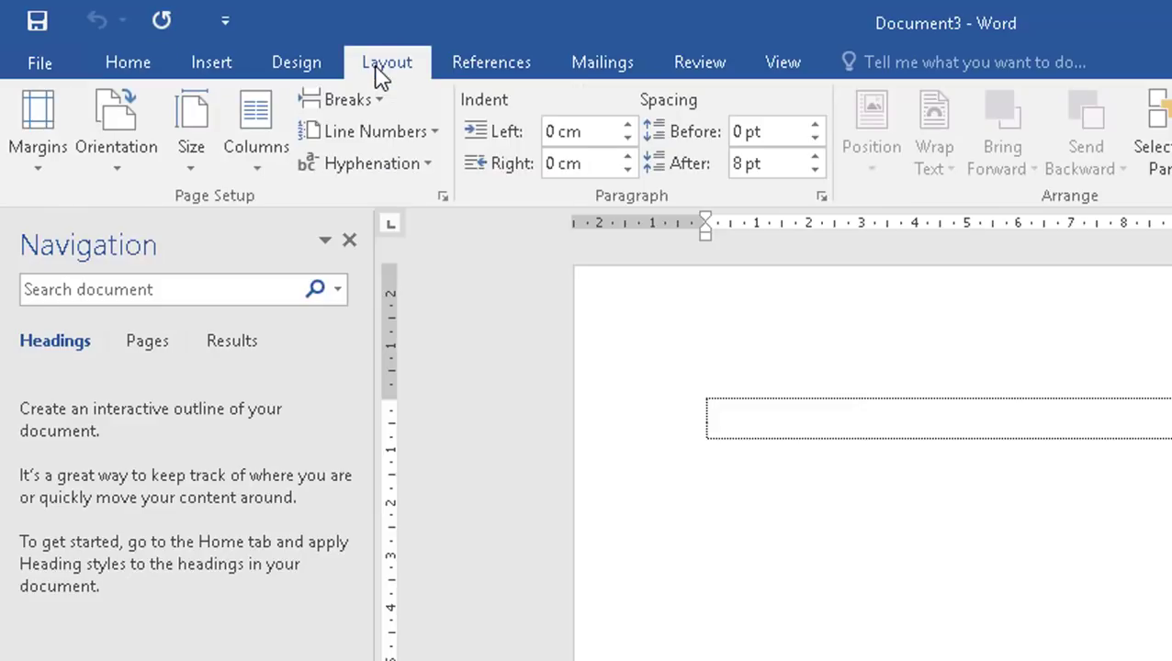
click(191, 170)
drag(490, 421, 484, 269)
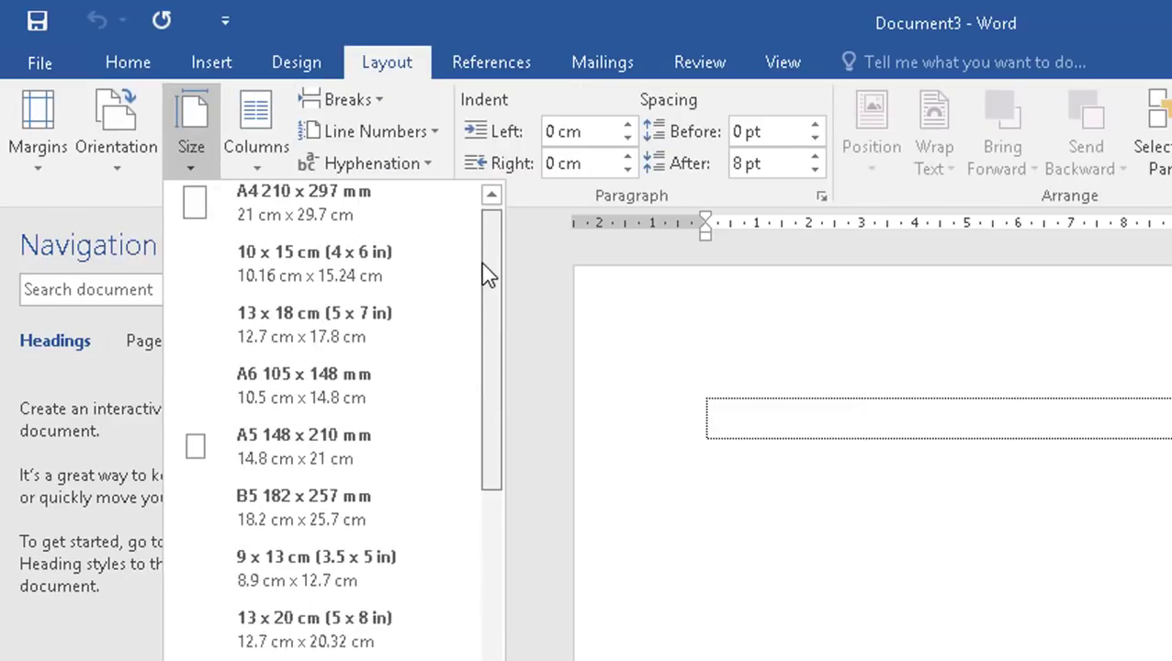
click(314, 199)
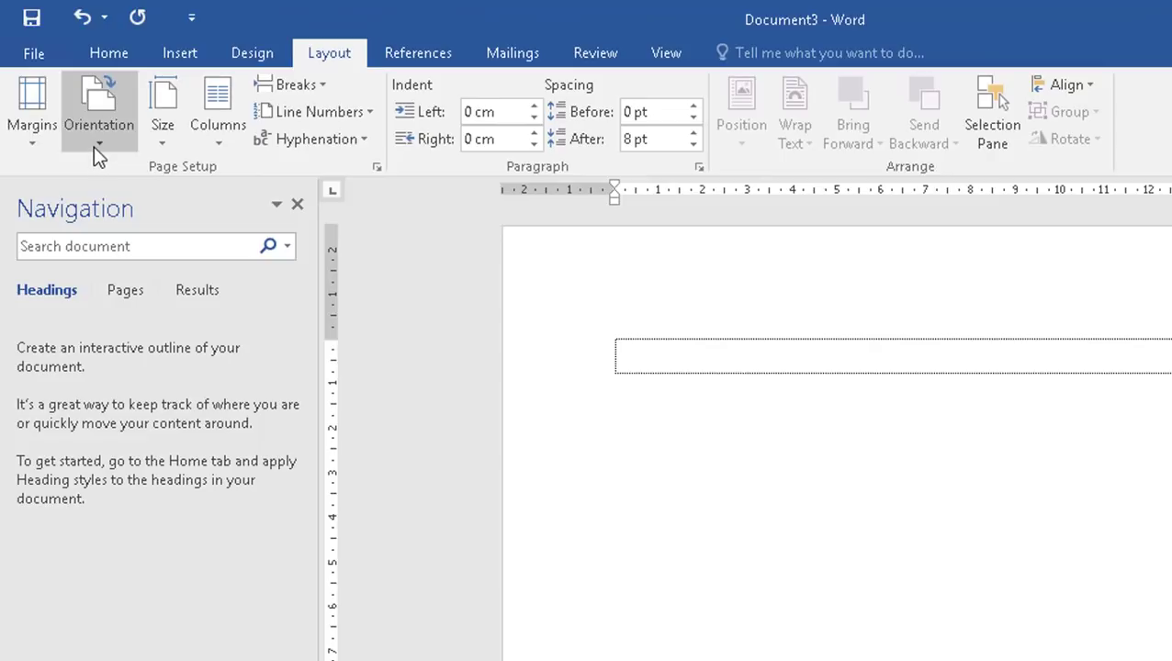
- Try Landscape orientation, then settle on Portrait for the page
click(95, 142)
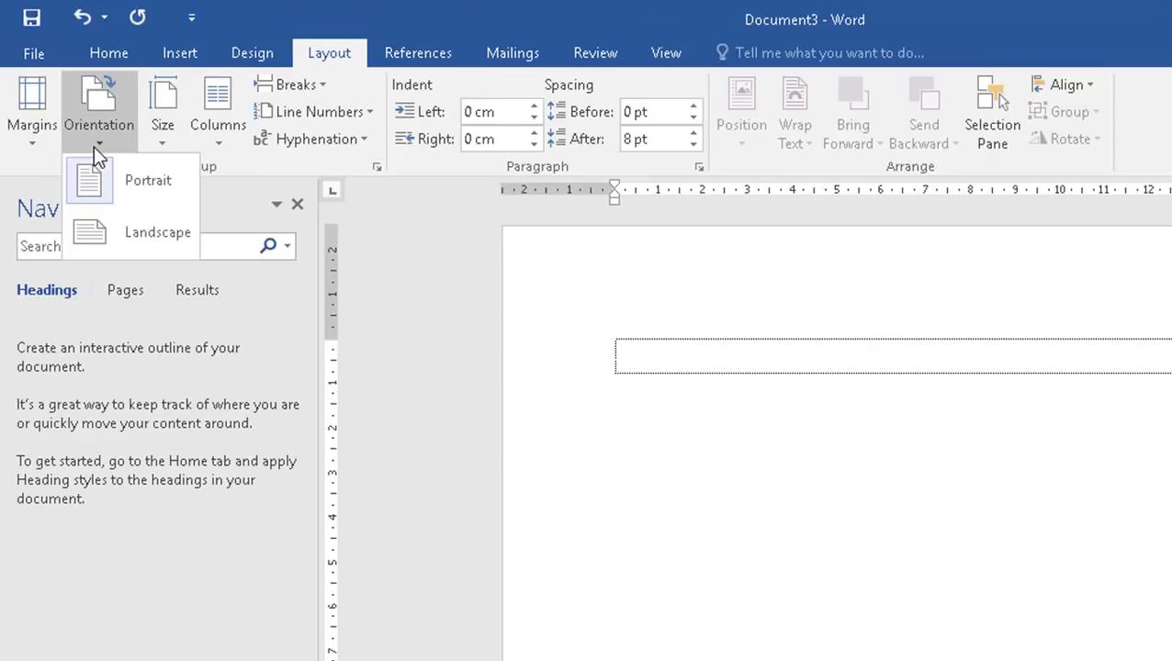
click(138, 234)
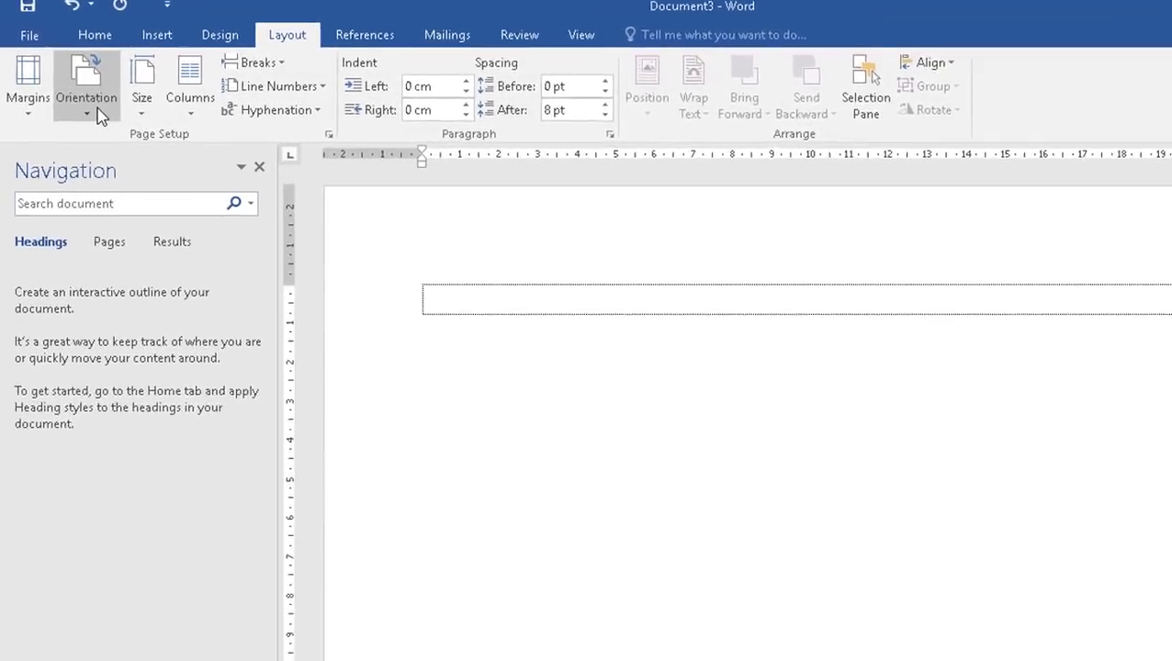
click(99, 115)
click(125, 157)
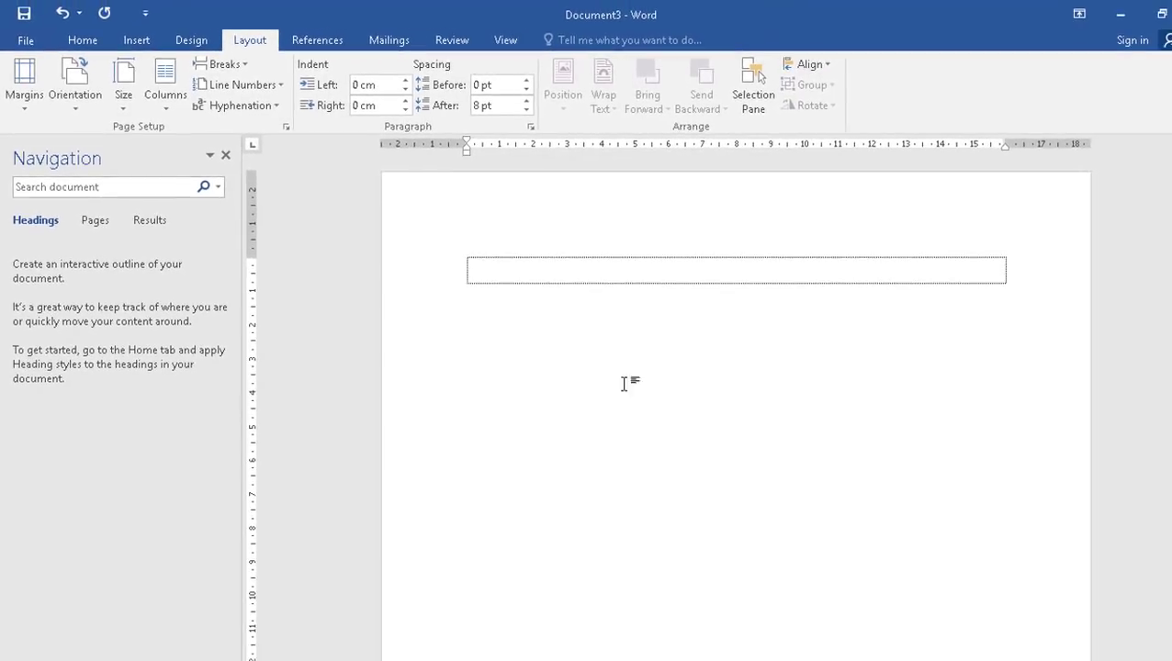
click(77, 100)
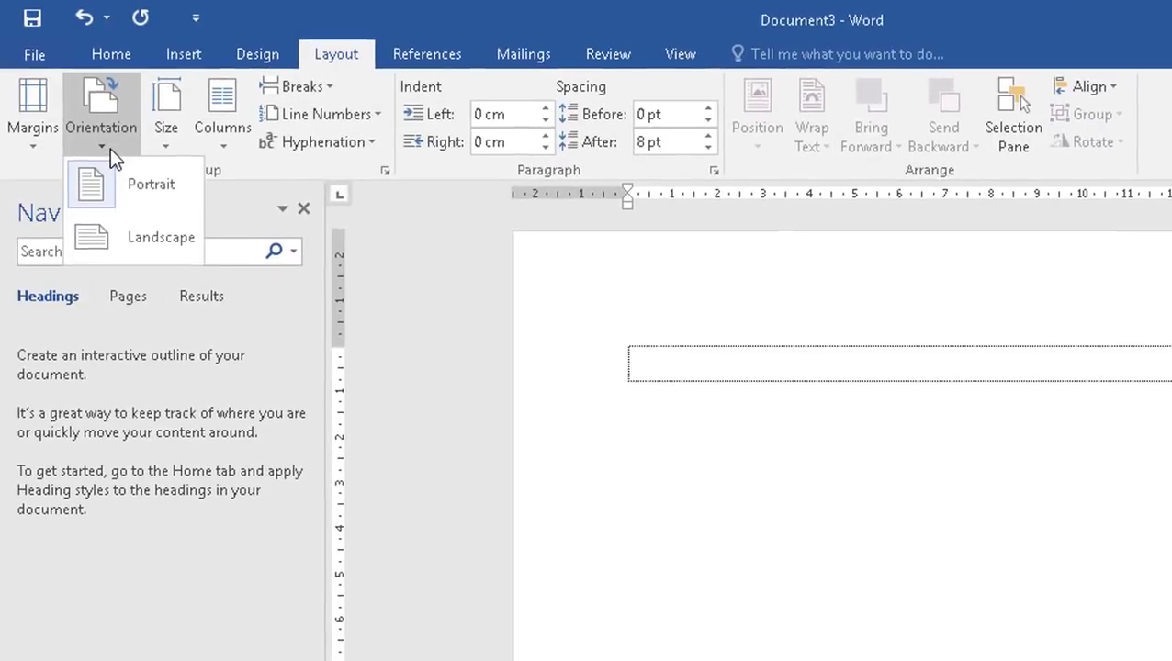
click(147, 194)
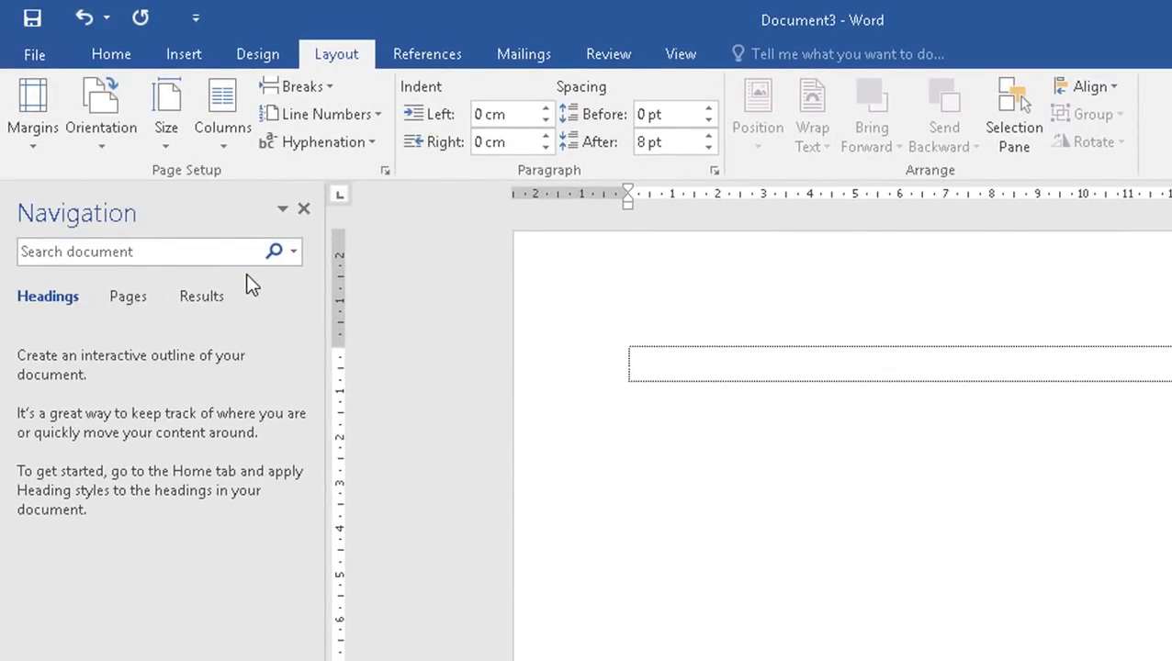
- Set custom margins: top 2, bottom 2, left 1.5, right 1.5 and gutter 2 cm
click(37, 147)
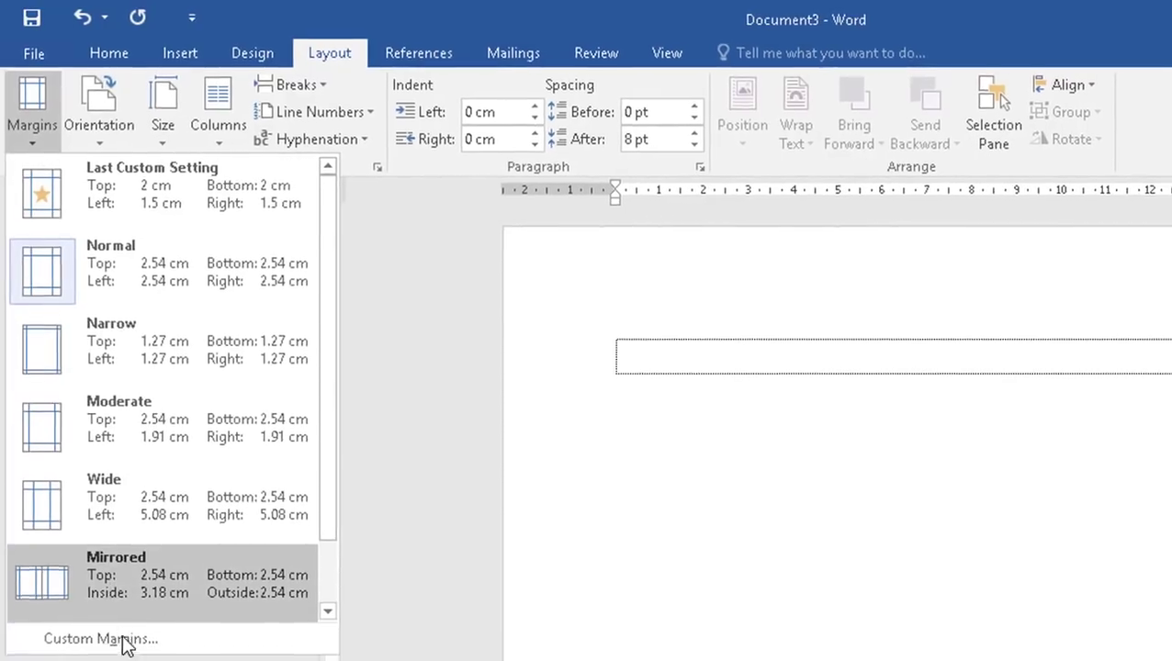
click(123, 647)
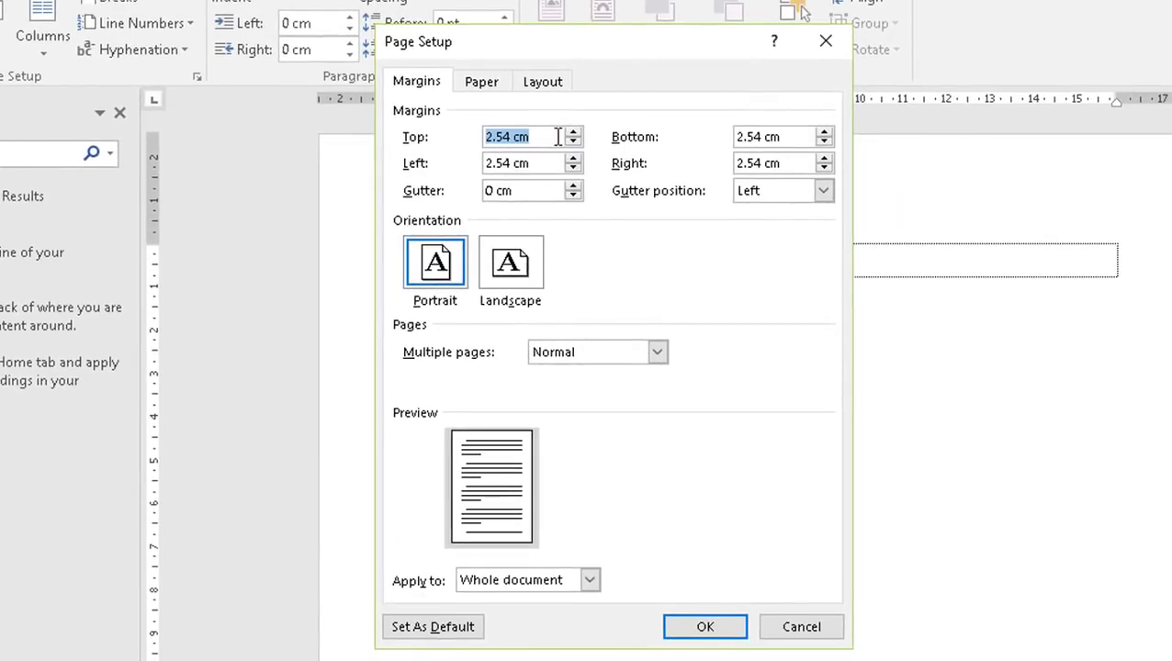
text(2)
key(Tab)
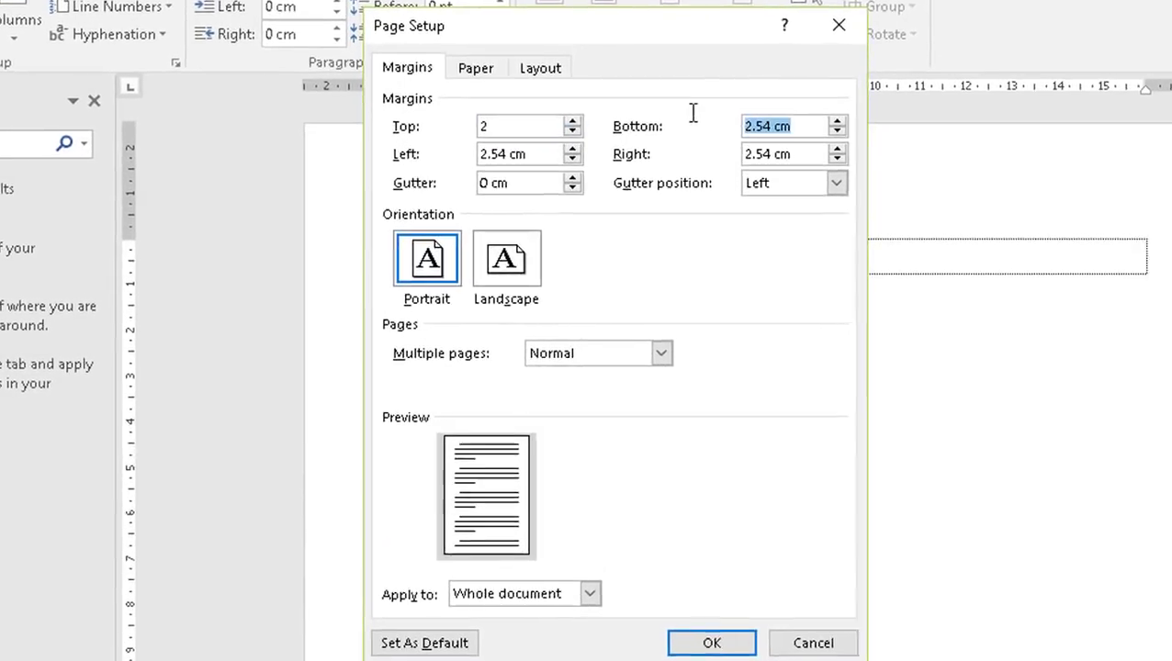
text(2)
key(Tab)
text(1)
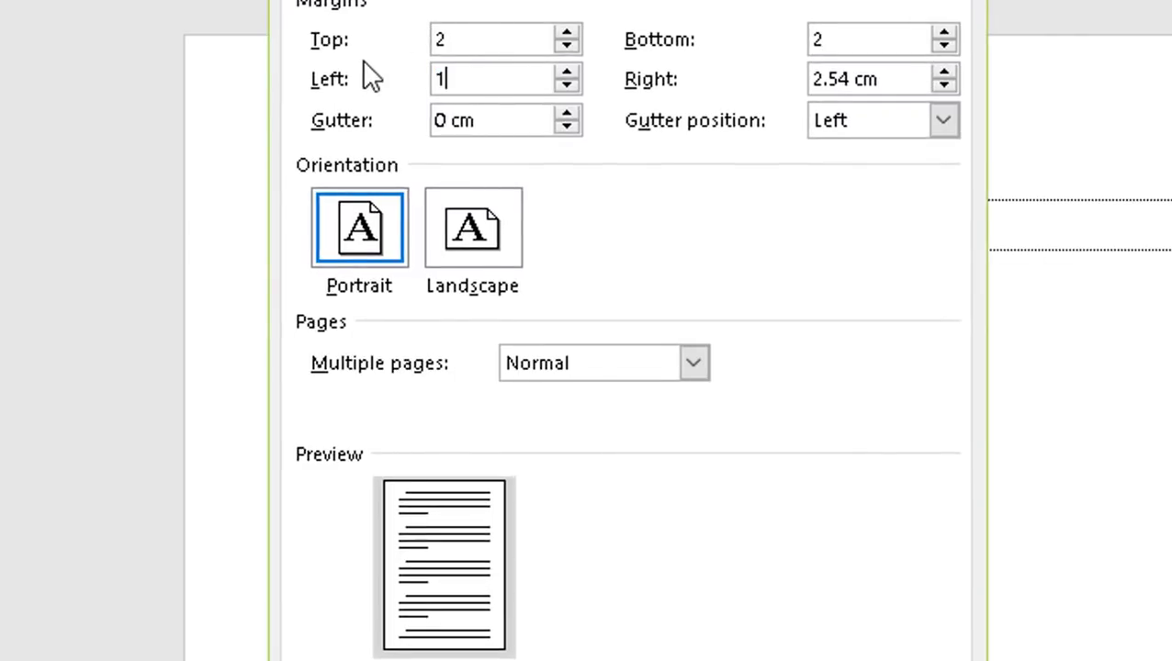
text(.5)
drag(855, 79, 728, 79)
text(1)
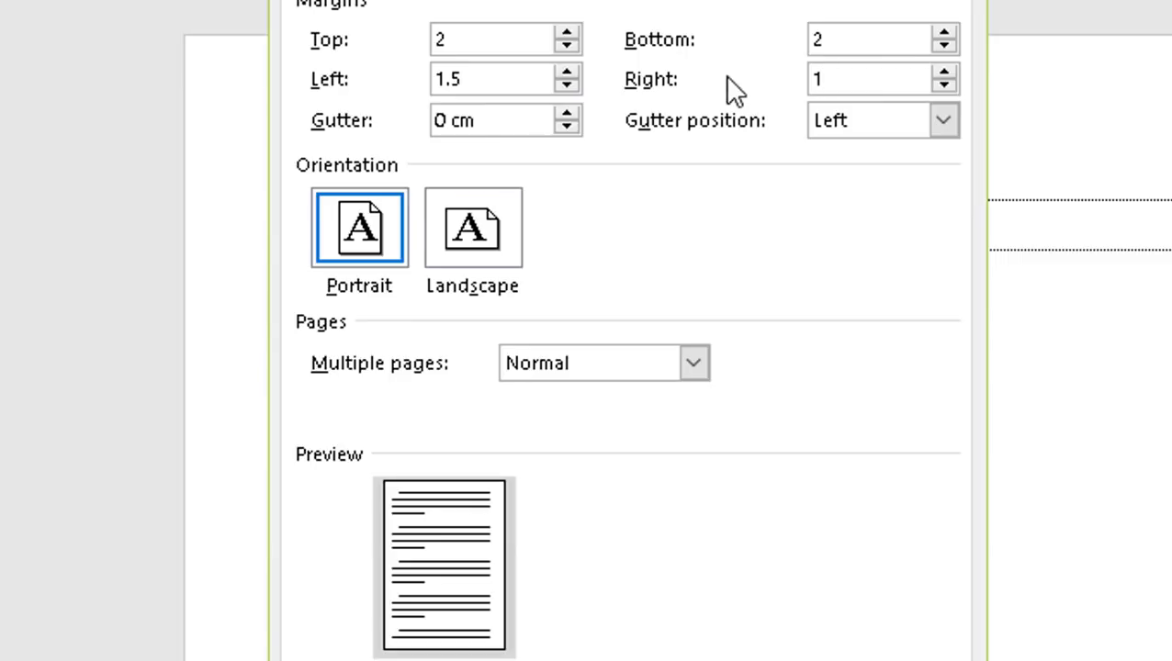
text(.5)
drag(518, 114, 361, 110)
text(2)
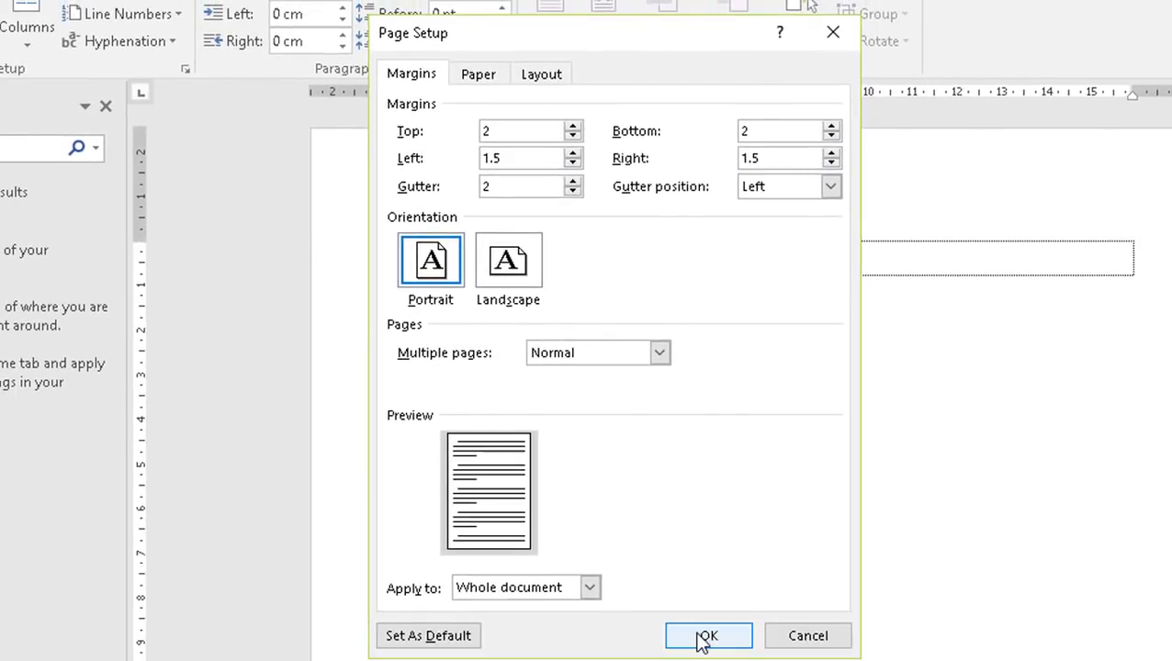
click(705, 636)
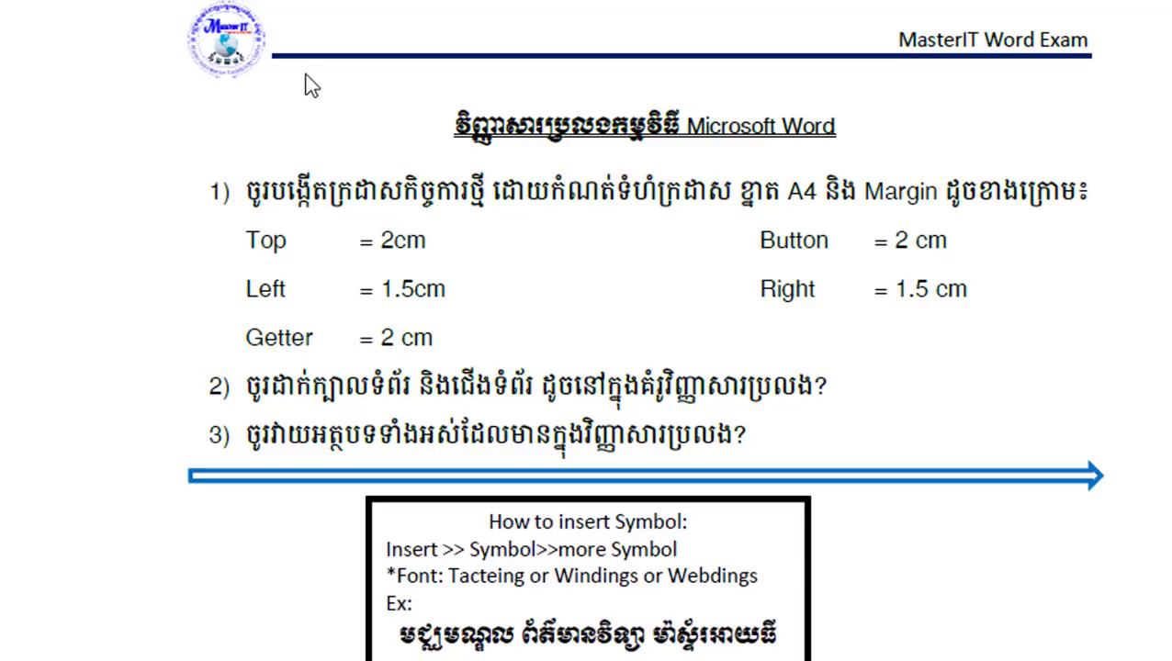
scroll(904, 222, down, 5)
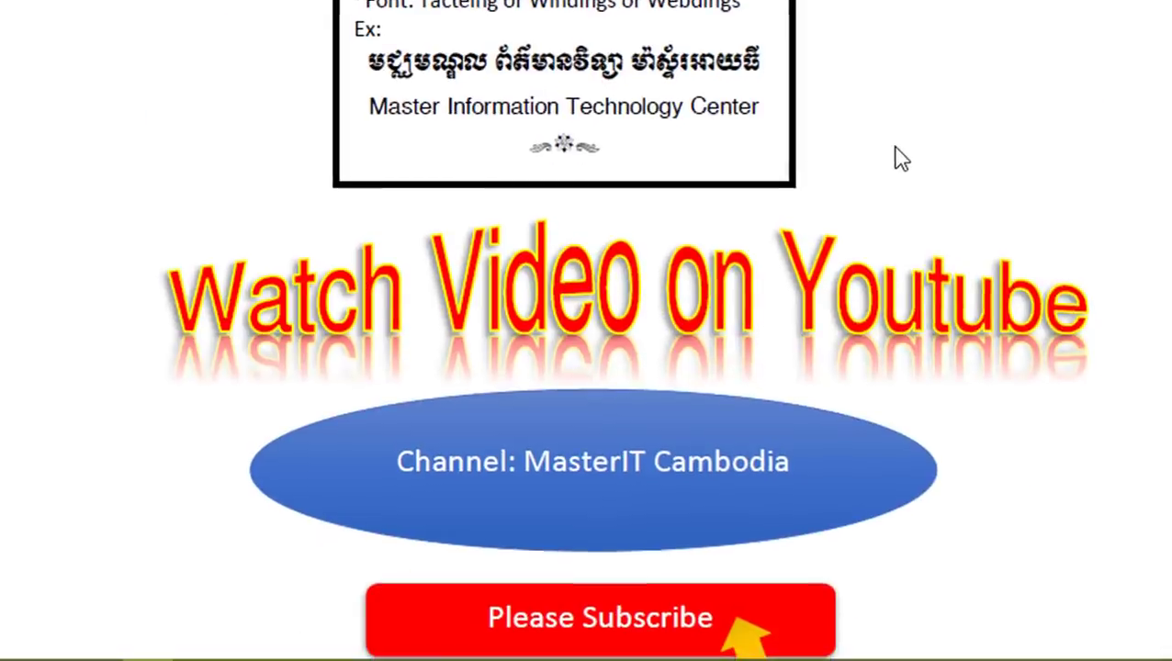
scroll(897, 157, down, 5)
scroll(905, 179, up, 4)
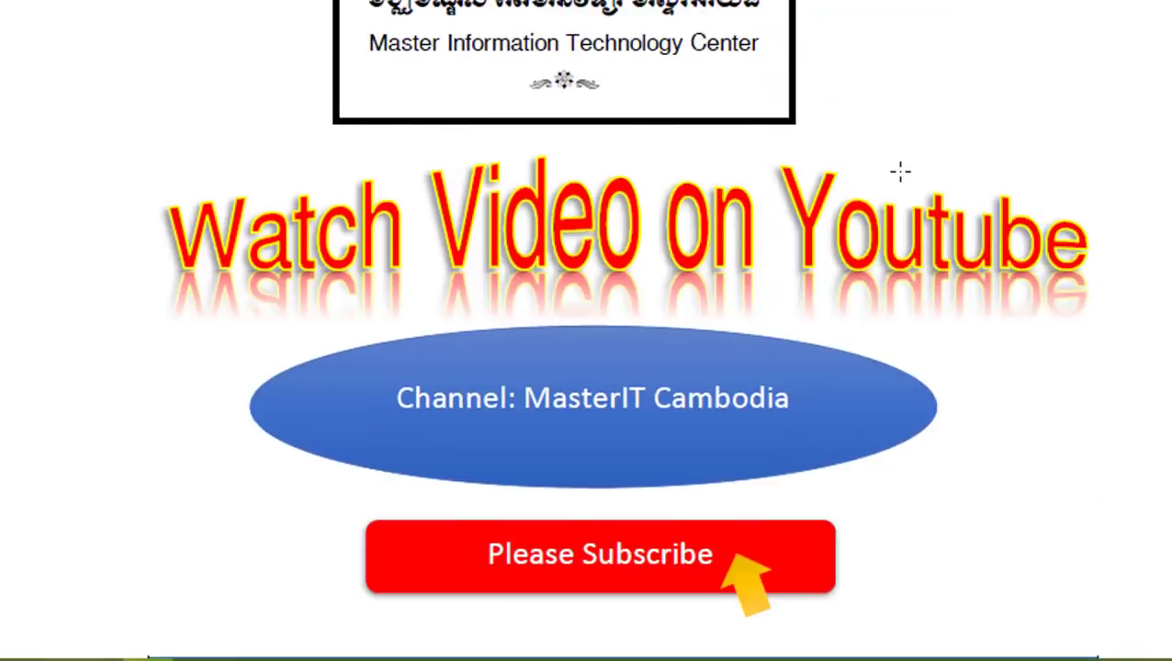
scroll(908, 184, up, 4)
scroll(586, 330, up, 3)
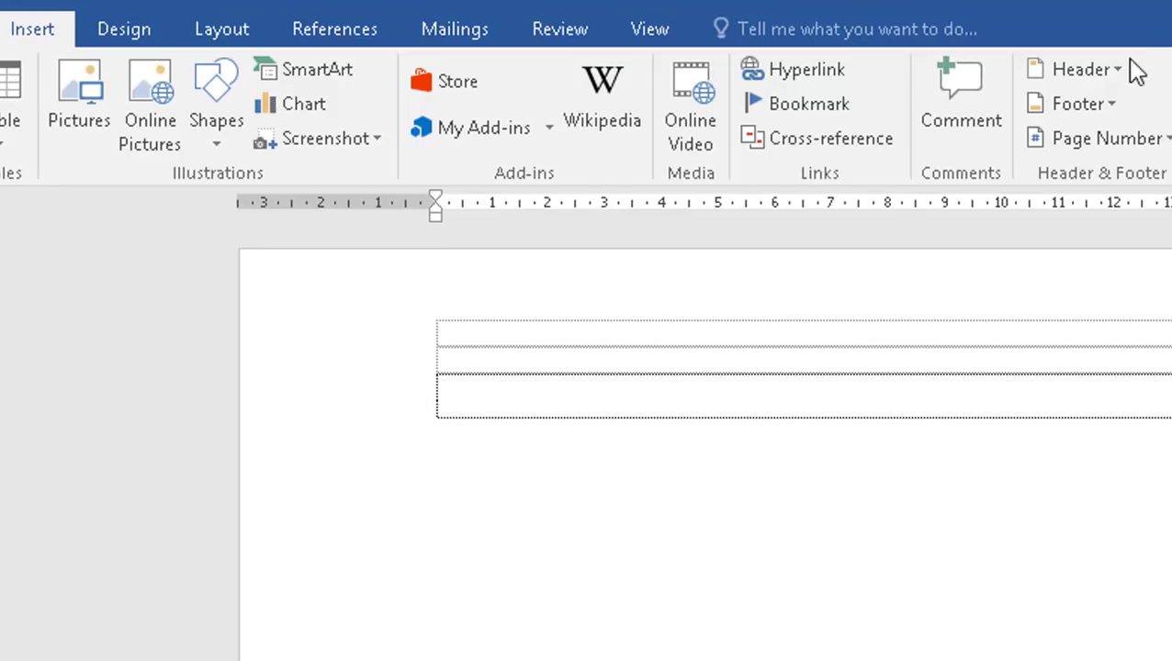
- Insert the Blank header design and delete its [Type here] placeholder text
click(1115, 70)
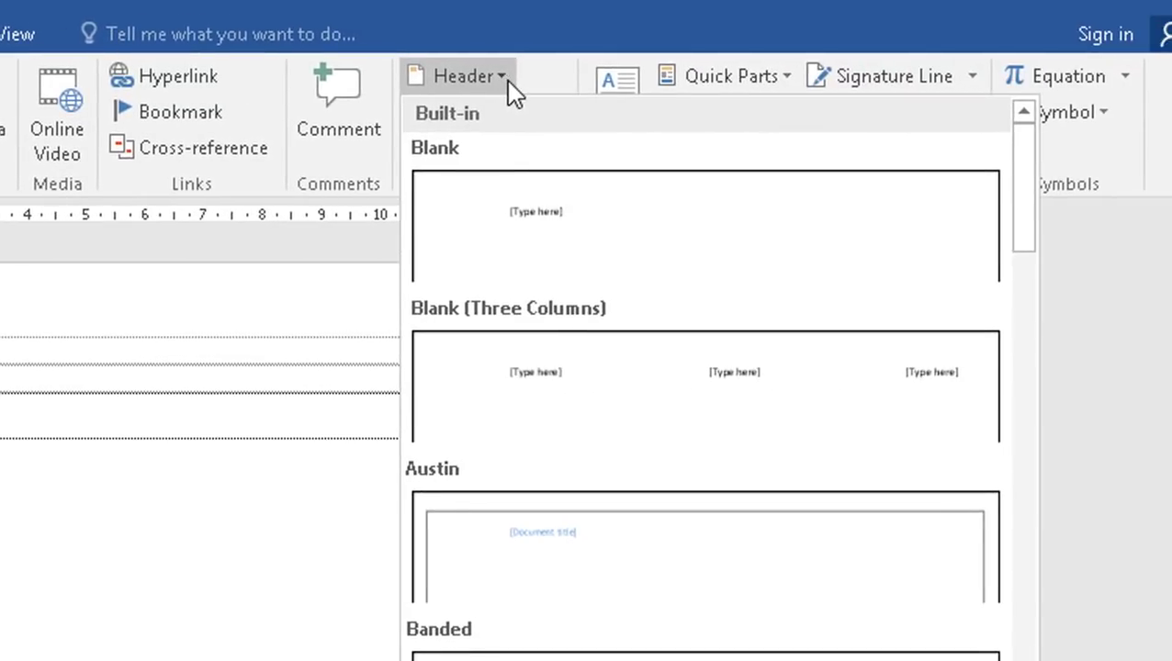
click(482, 218)
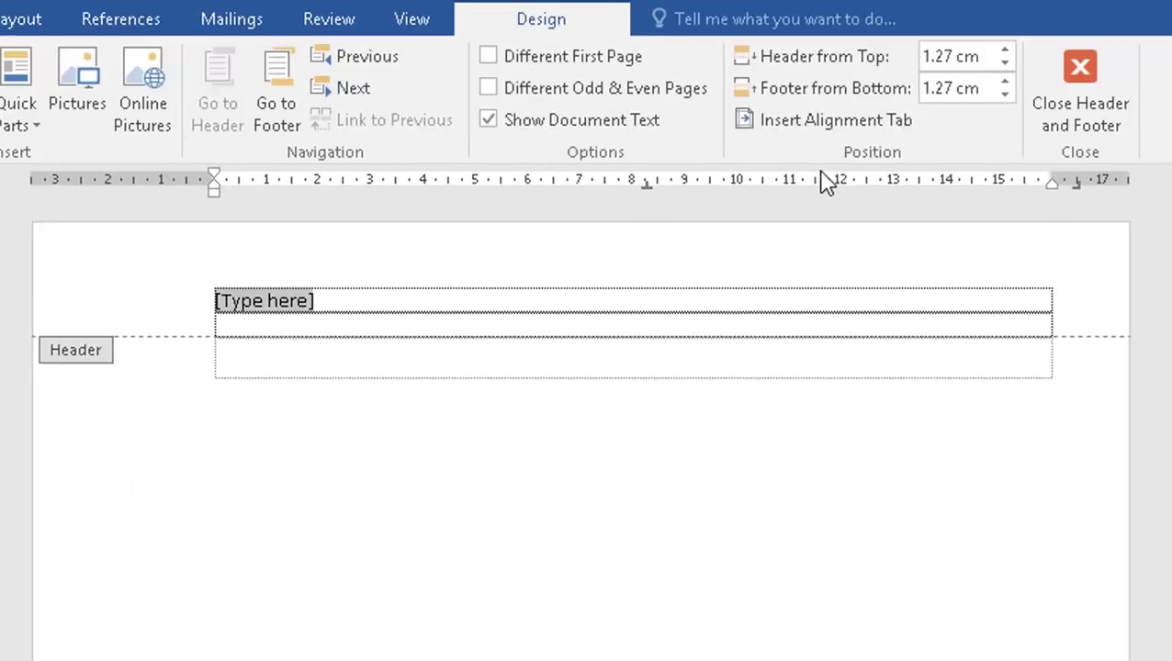
key(Delete)
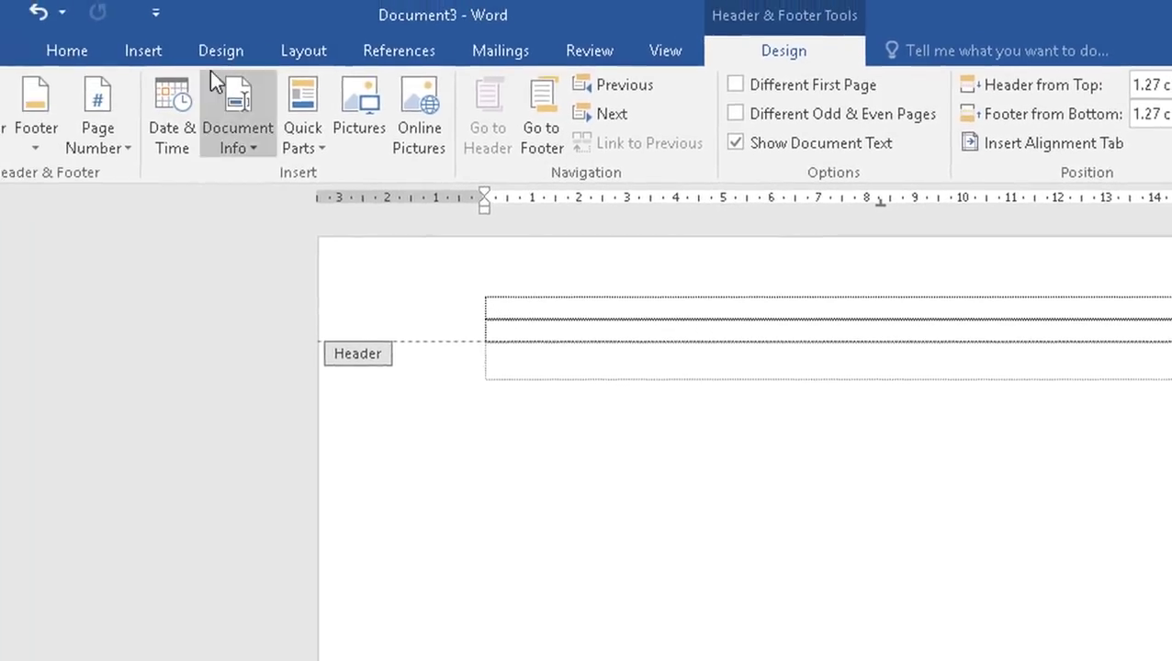
click(201, 64)
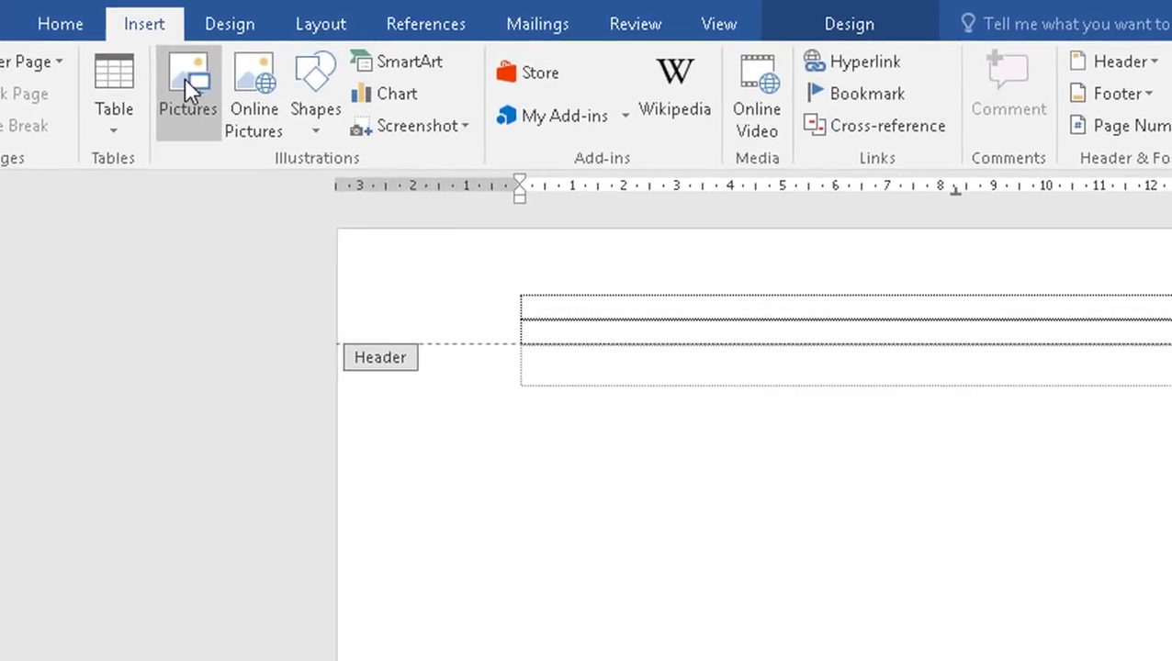
- Insert the round MasterIT logo image from the Downloads folder into the header
click(228, 111)
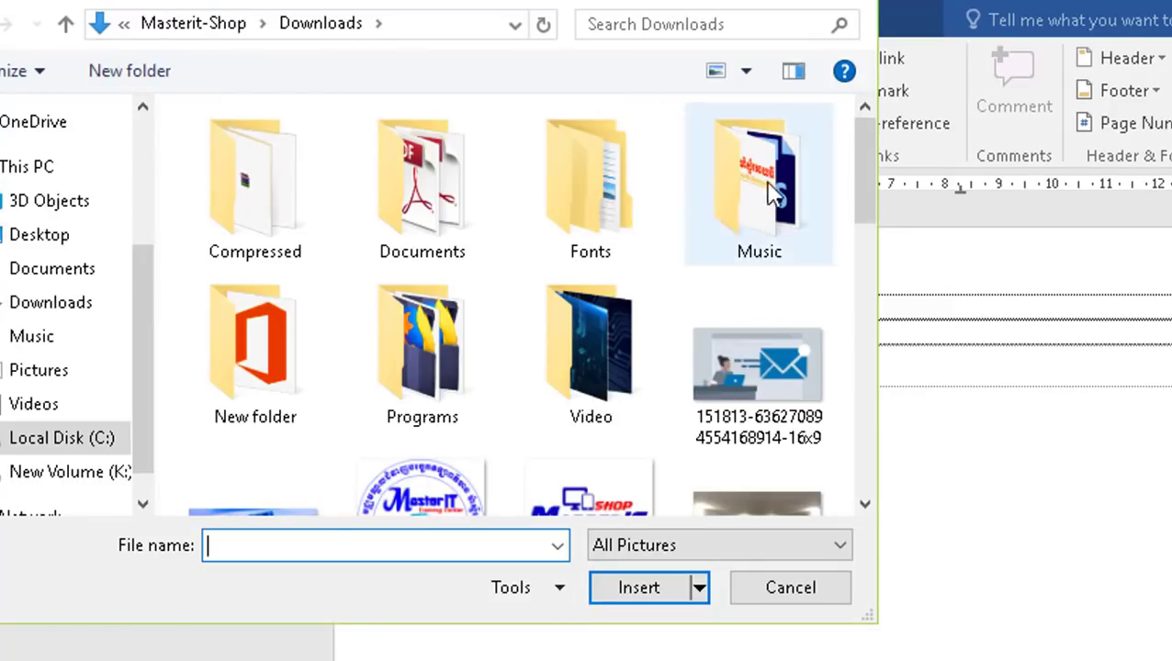
drag(868, 184, 863, 285)
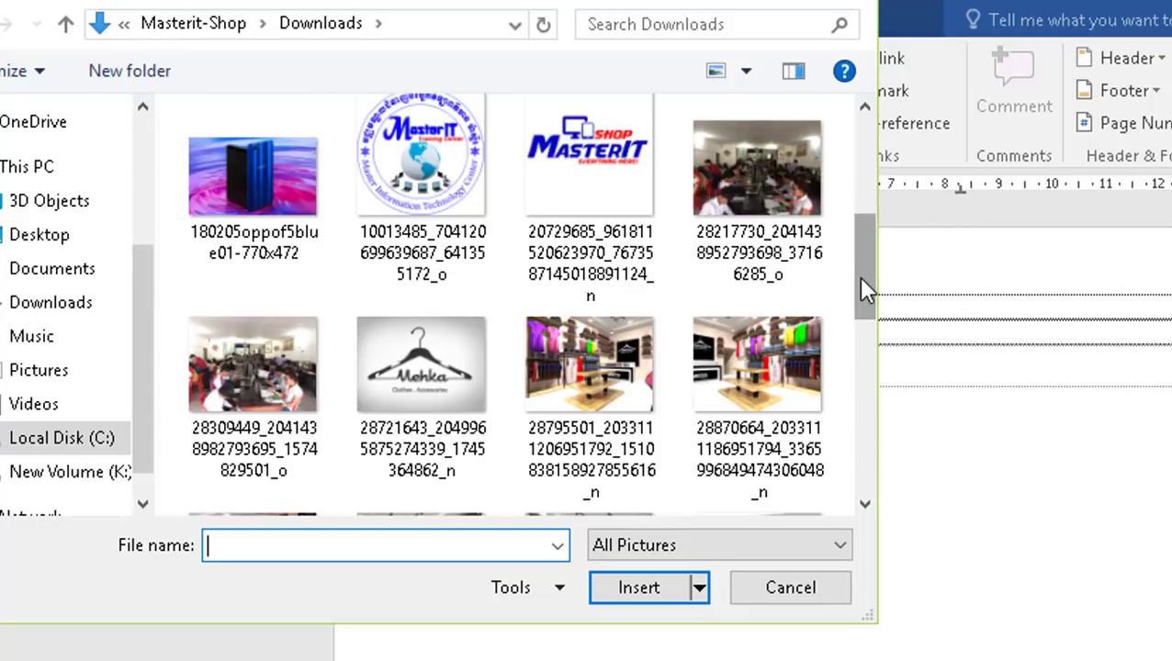
click(428, 147)
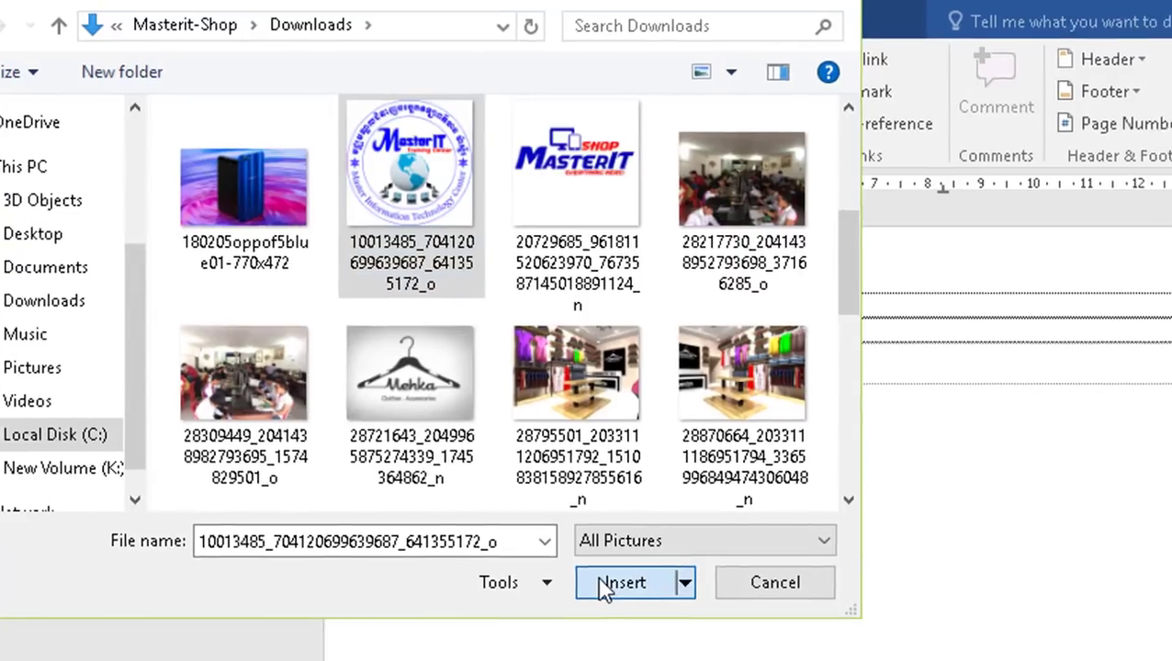
click(634, 588)
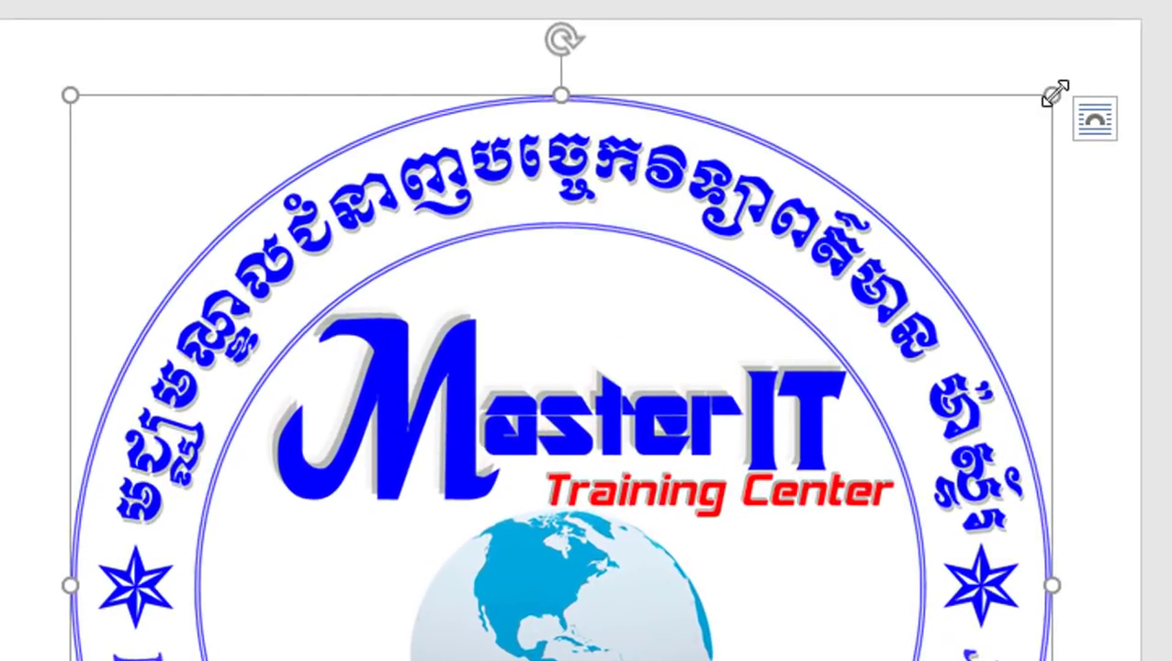
- Shrink the MasterIT logo to a small top-left header icon and show its Layout Options
drag(1054, 92, 599, 295)
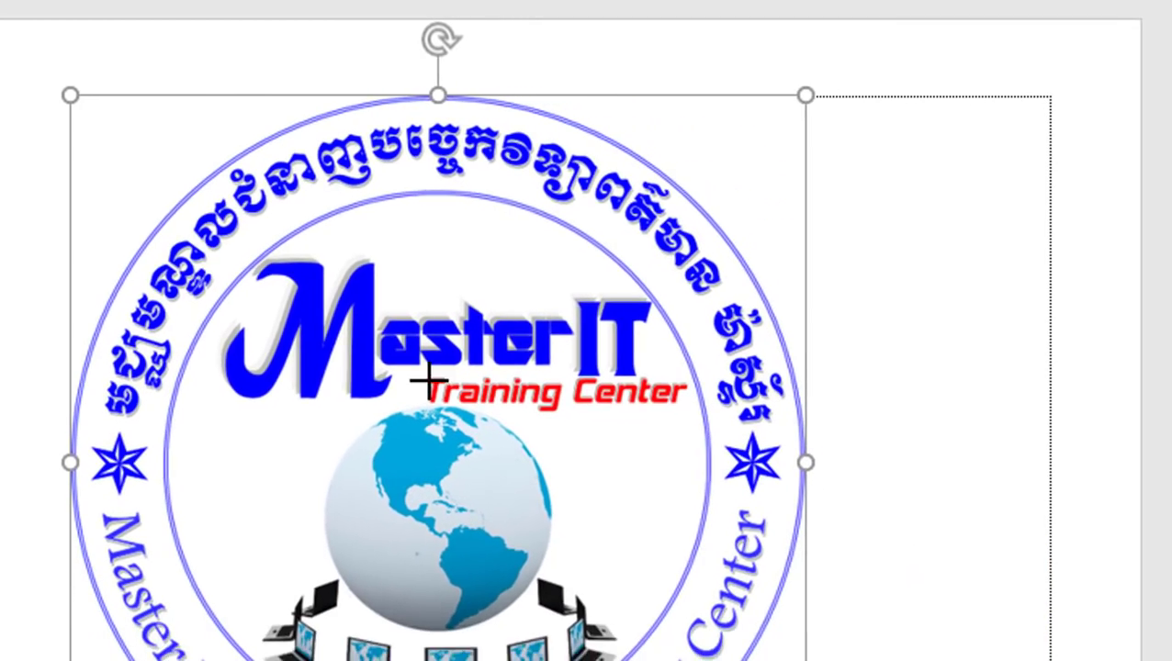
drag(598, 294, 360, 480)
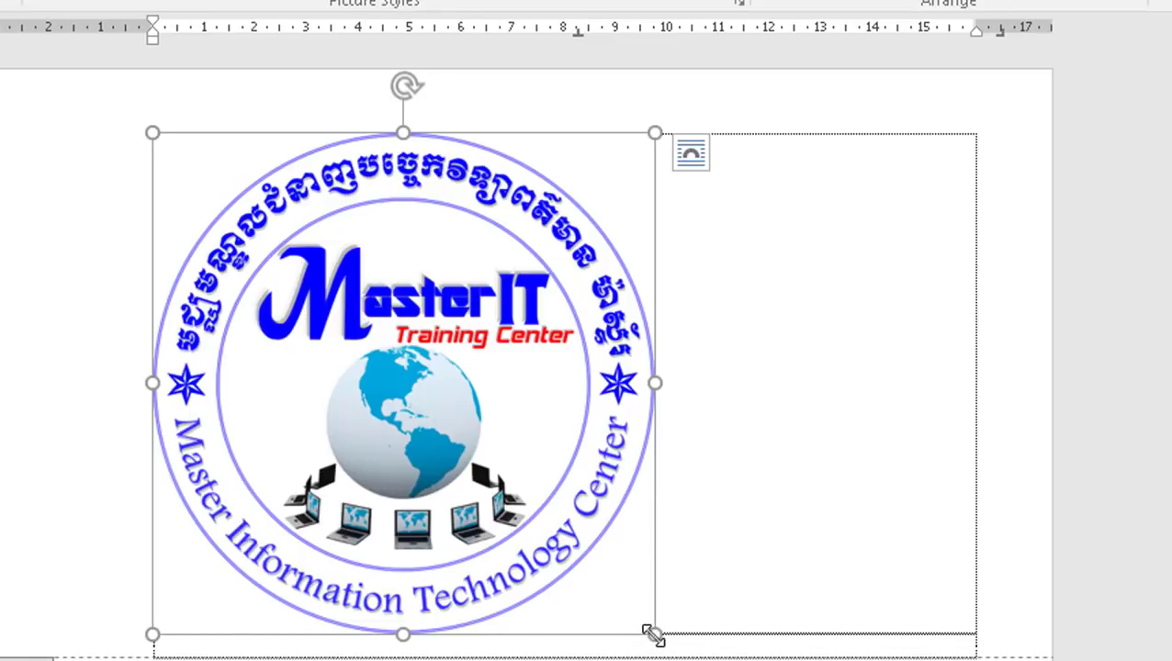
drag(652, 634, 296, 264)
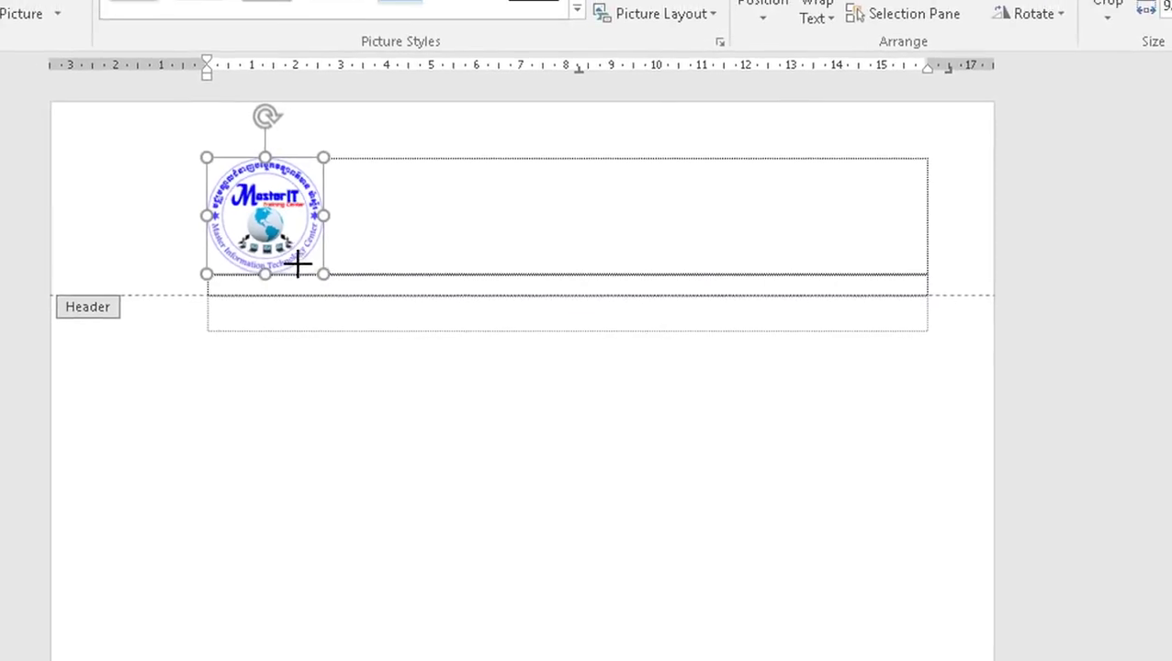
mouse_move(296, 265)
mouse_down()
mouse_move(273, 233)
mouse_move(282, 243)
mouse_up()
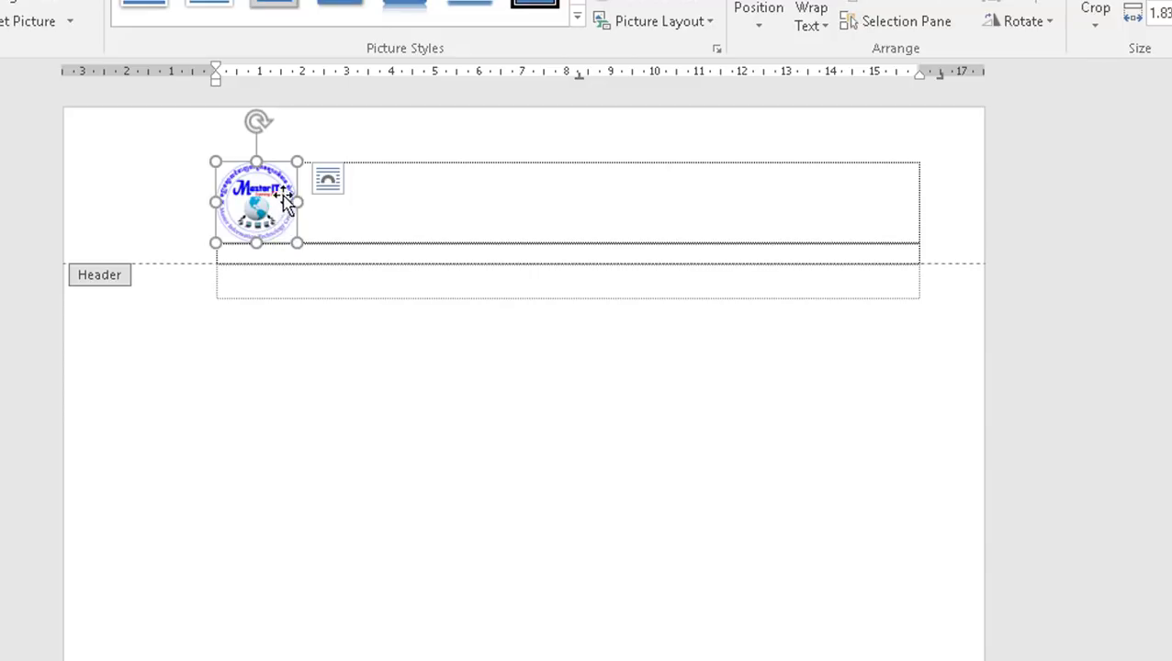
click(347, 172)
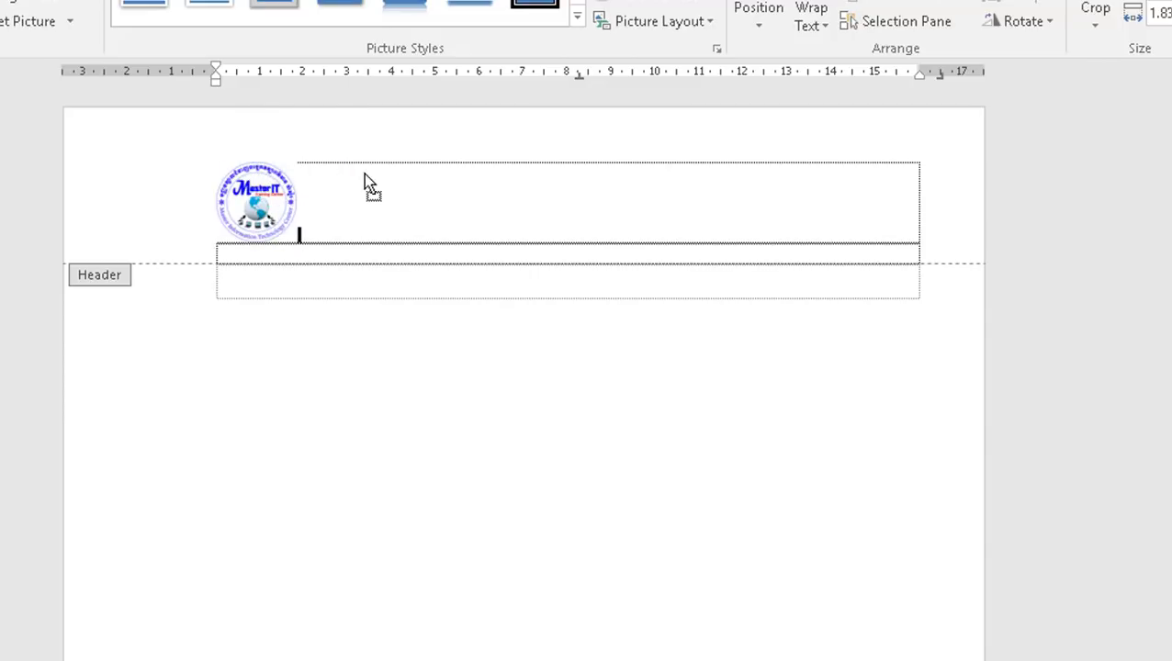
mouse_move(364, 172)
mouse_down()
mouse_move(275, 203)
mouse_move(303, 210)
mouse_up()
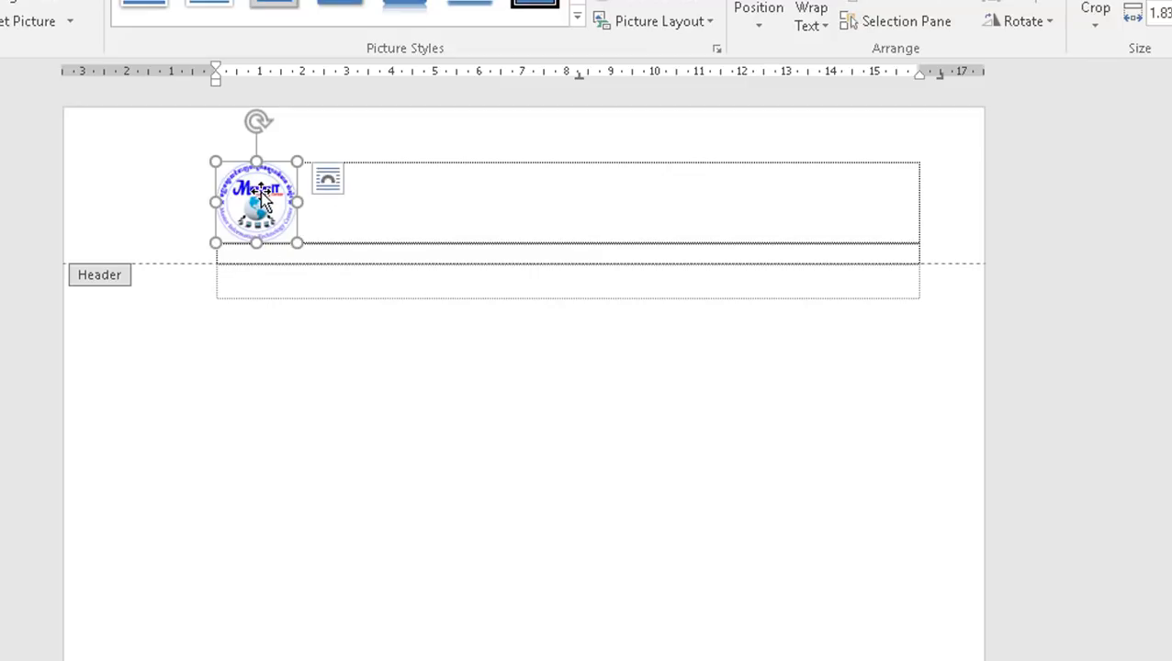
click(328, 180)
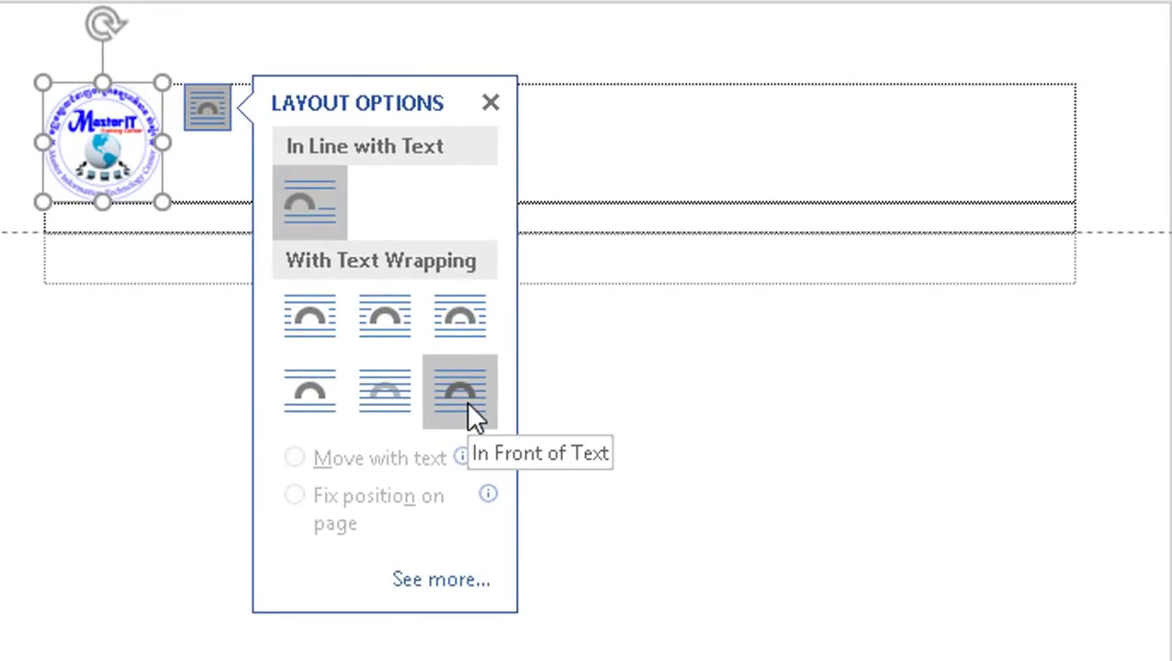
- Set the logo's wrapping to In Front of Text and nudge it to the header's top-left
click(466, 401)
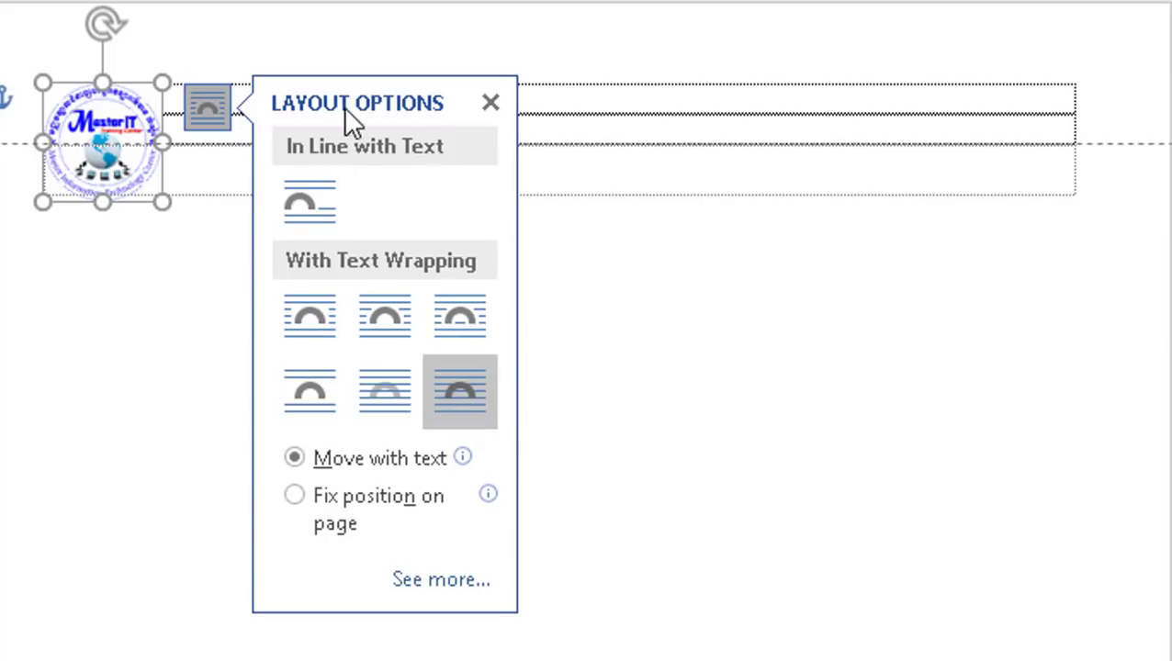
click(492, 103)
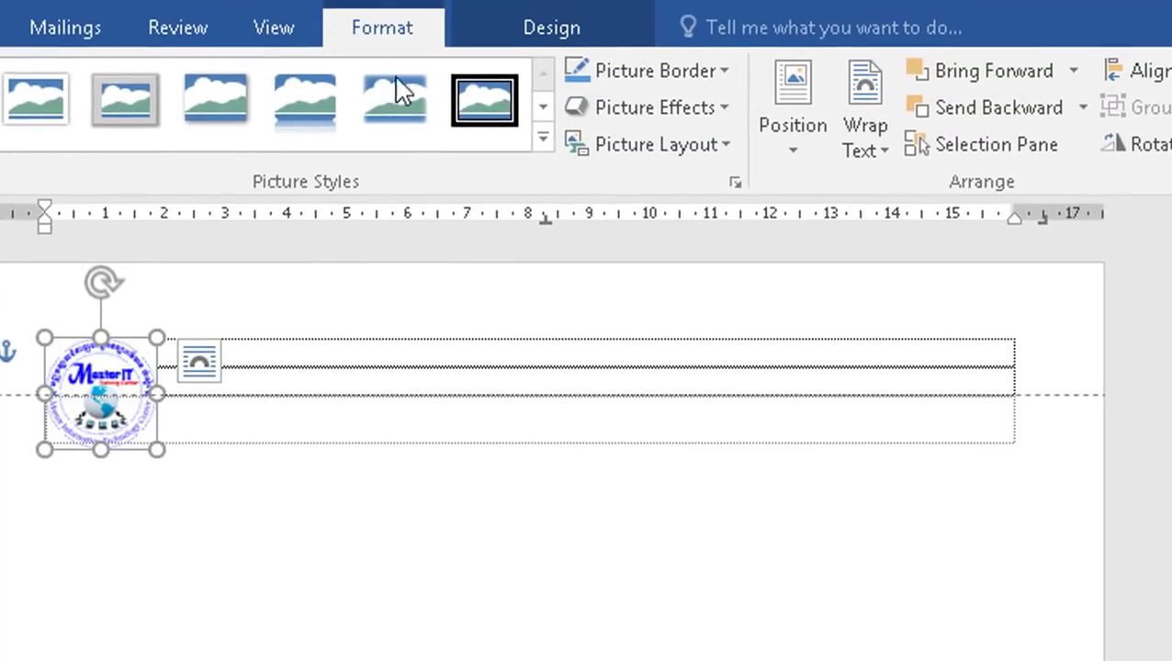
click(868, 163)
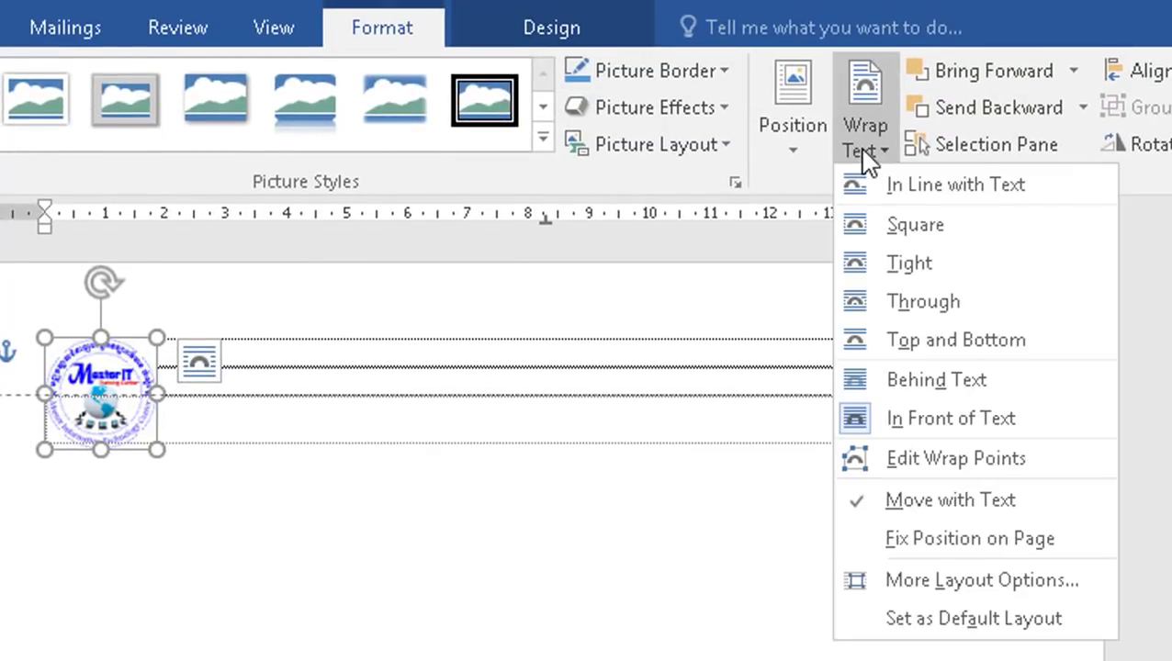
click(926, 428)
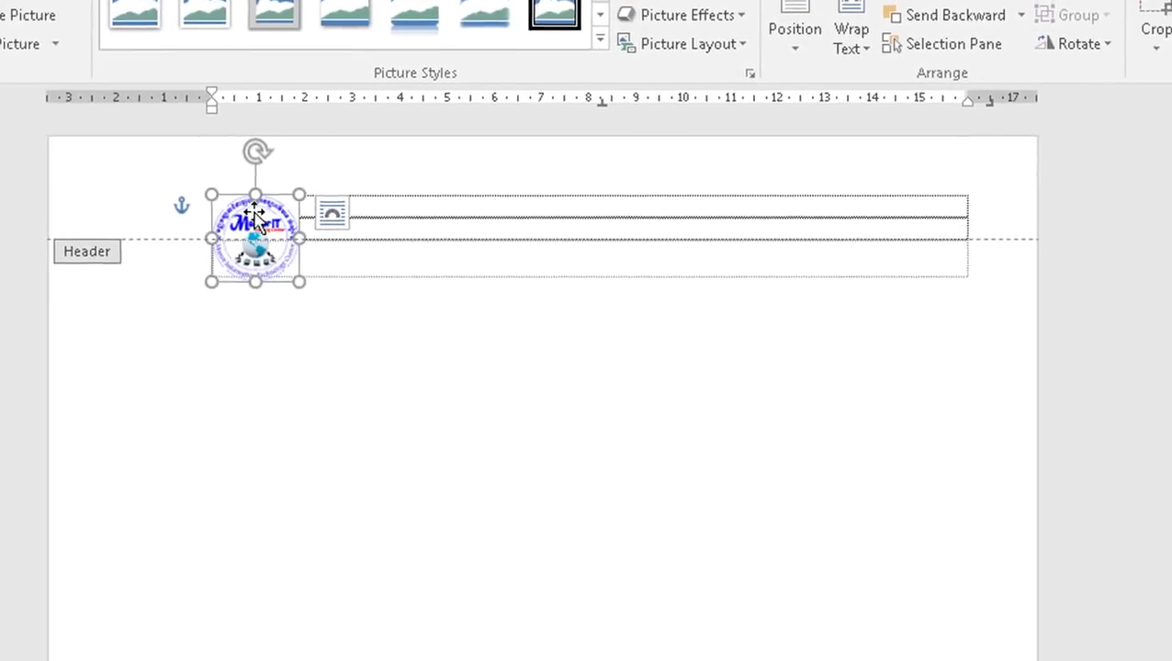
drag(273, 202, 256, 162)
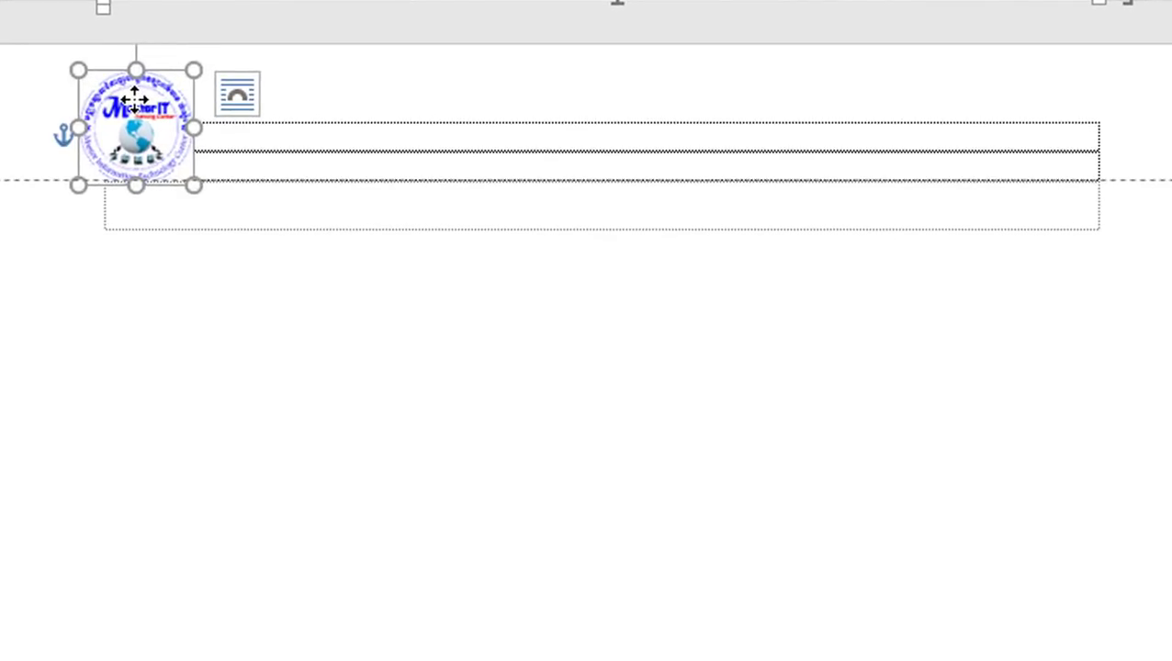
click(230, 149)
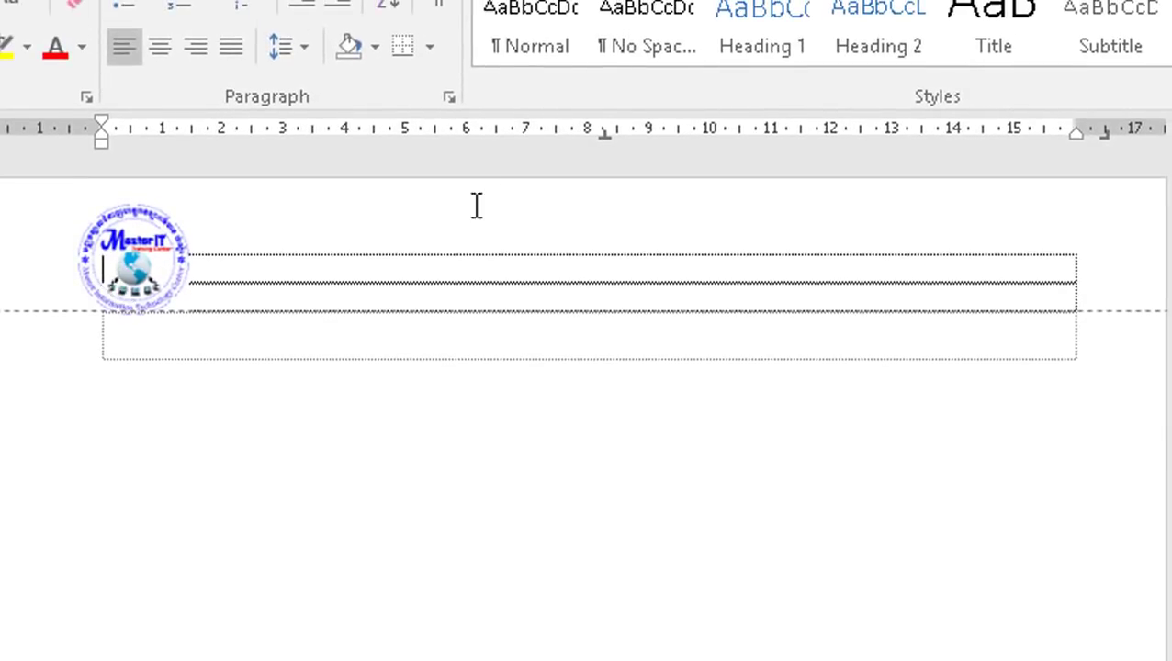
- Place a right tab stop near 16 cm and type 'MasterIT Microsoft Word Exam' there
drag(607, 130, 603, 138)
click(1106, 138)
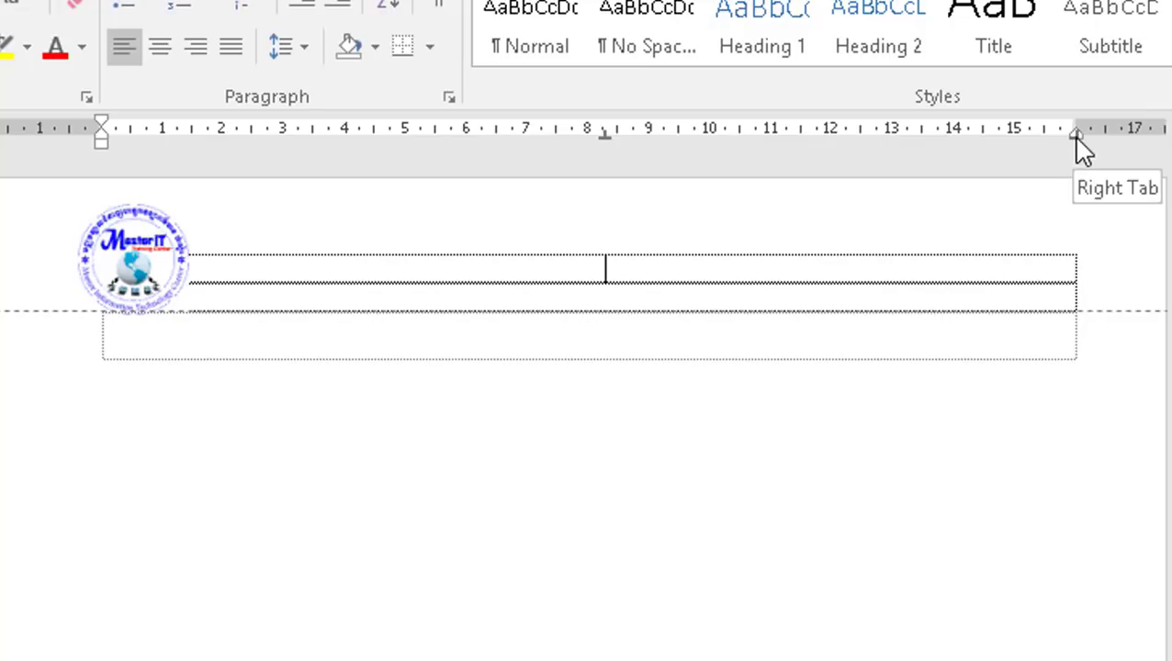
mouse_move(1077, 135)
mouse_down()
mouse_move(979, 158)
mouse_move(1061, 165)
mouse_up()
text(M)
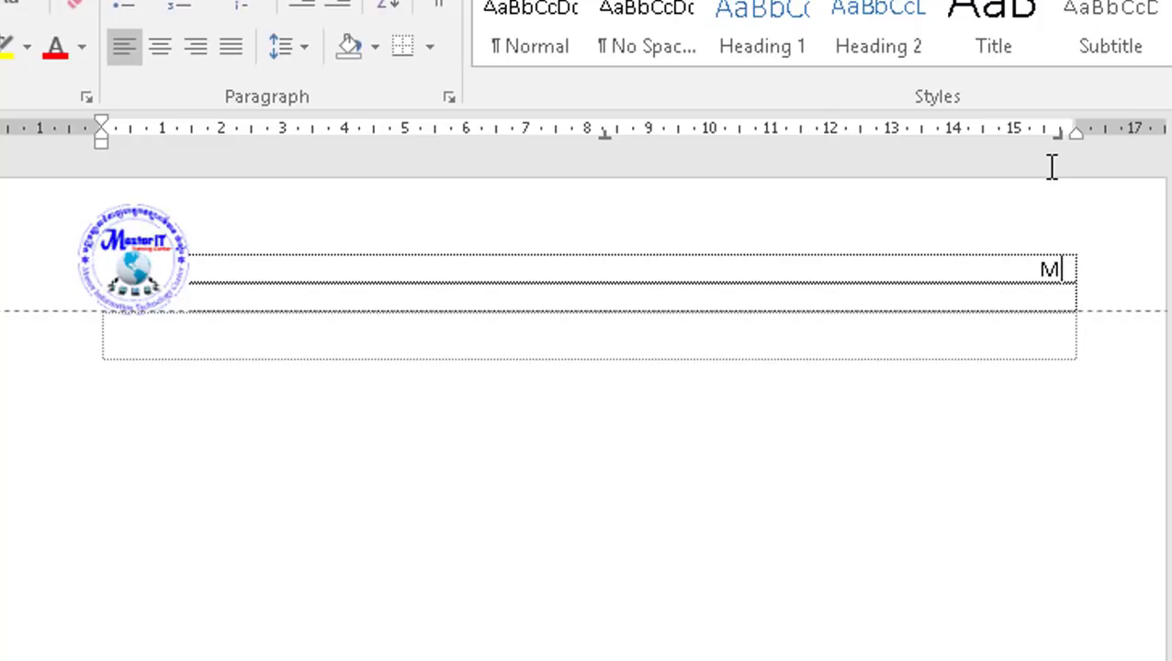
text(asterI)
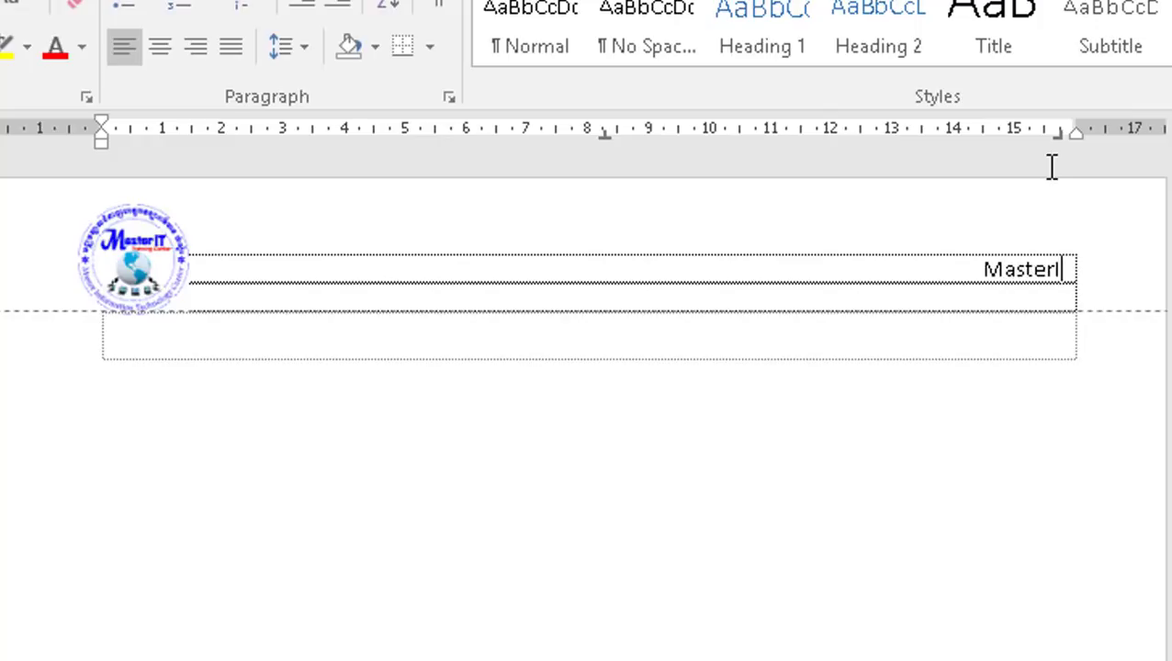
text(T Micr)
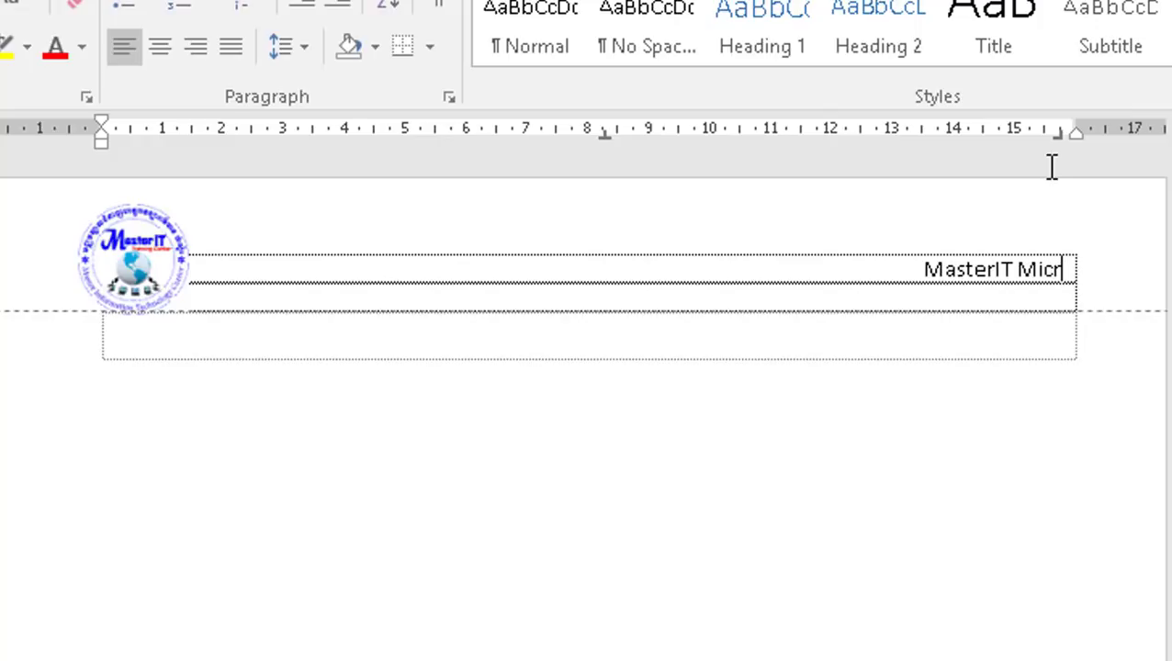
text(osoft )
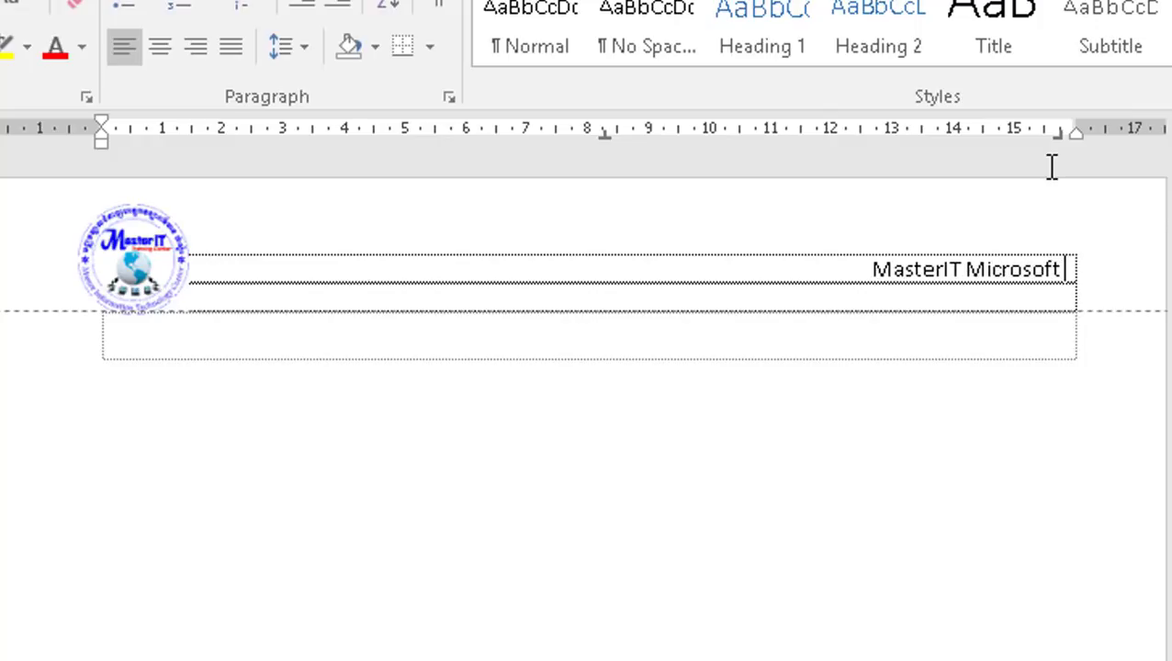
text(Word Ex)
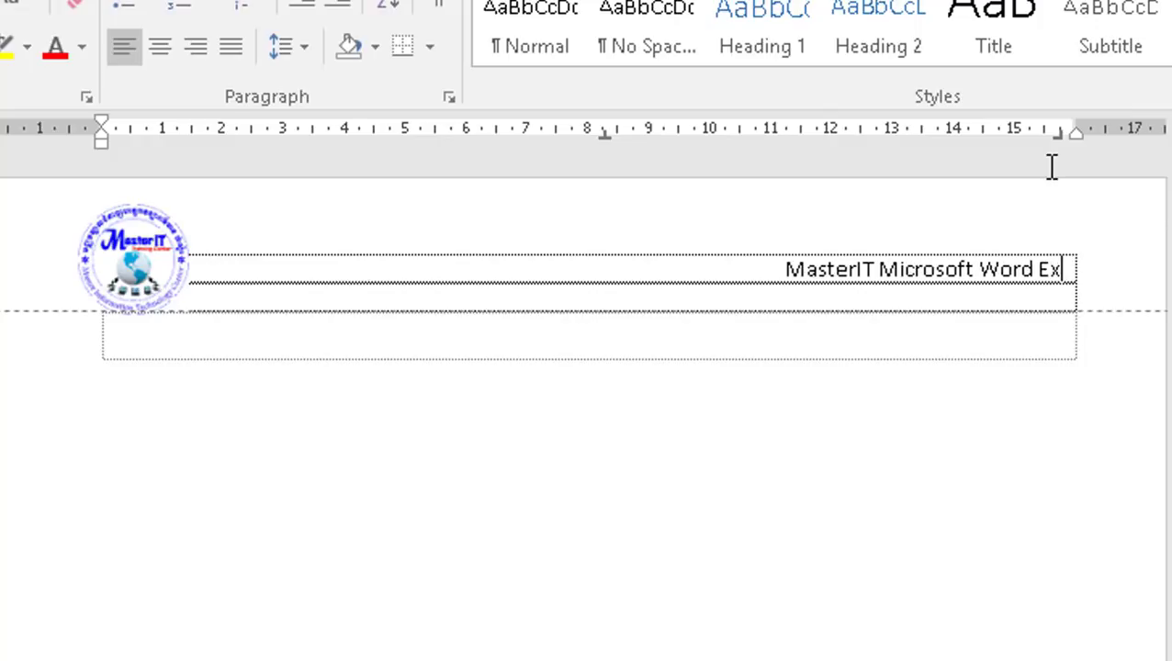
text(am)
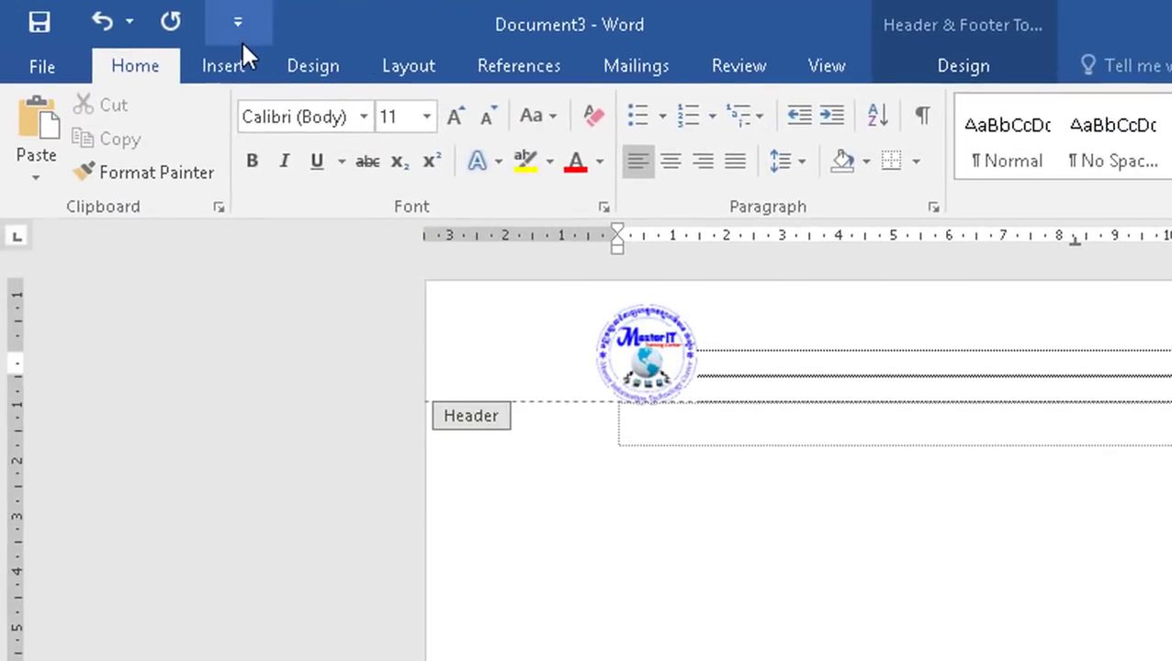
- Draw a straight line under the heading from the logo's right edge to the header's right end
click(240, 57)
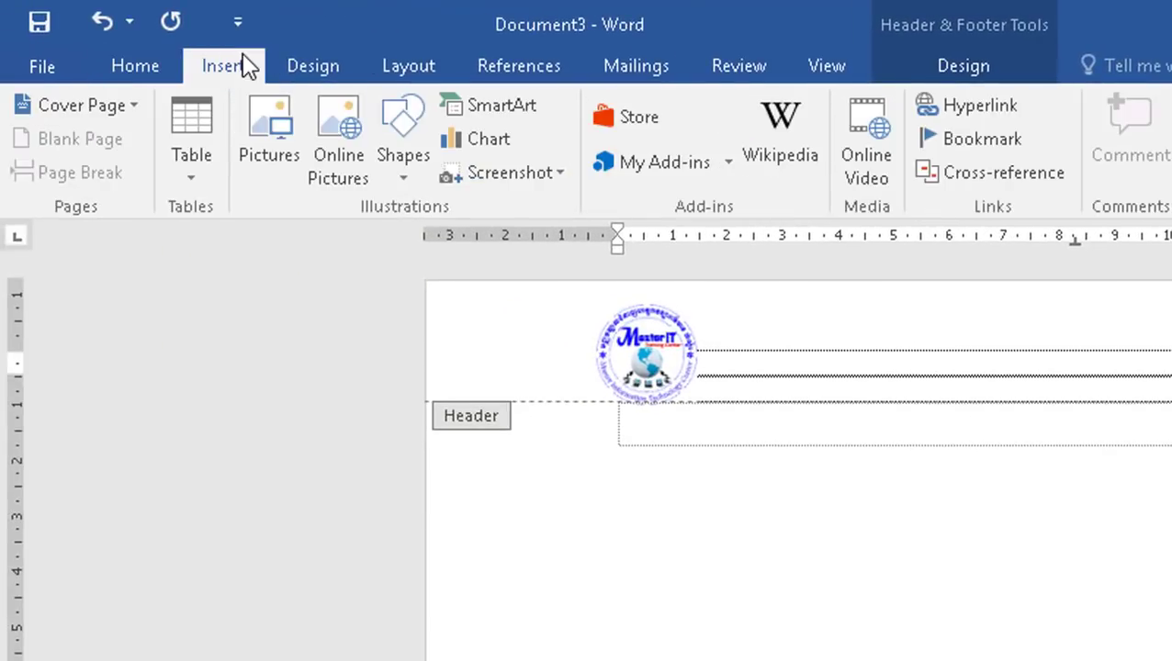
click(401, 174)
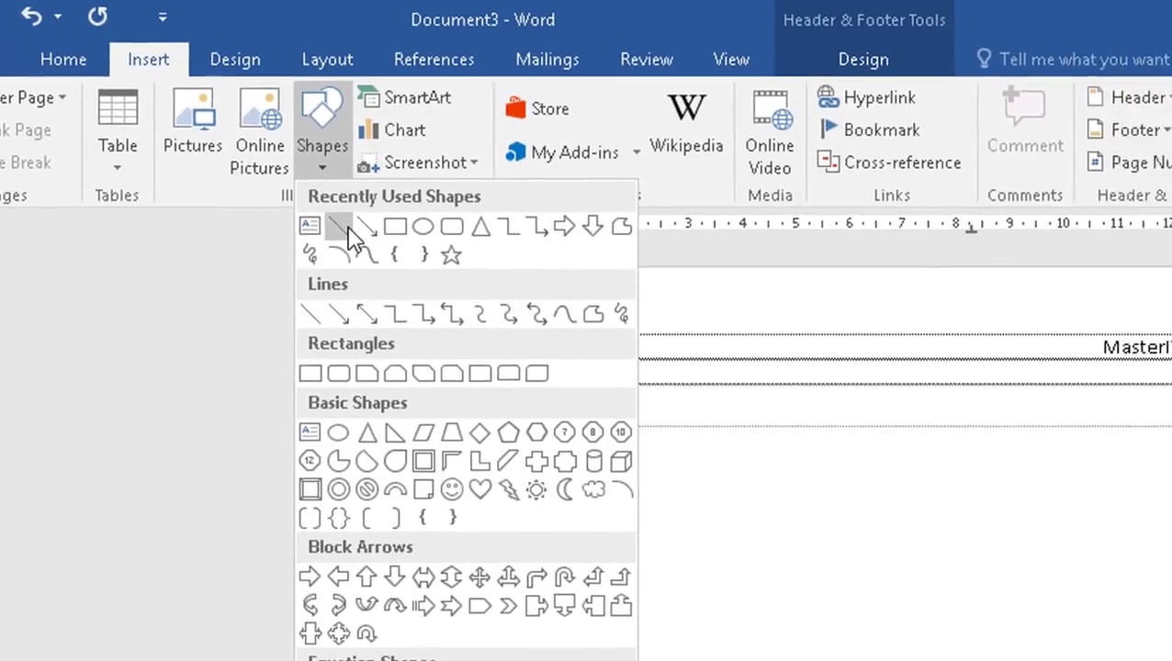
click(424, 243)
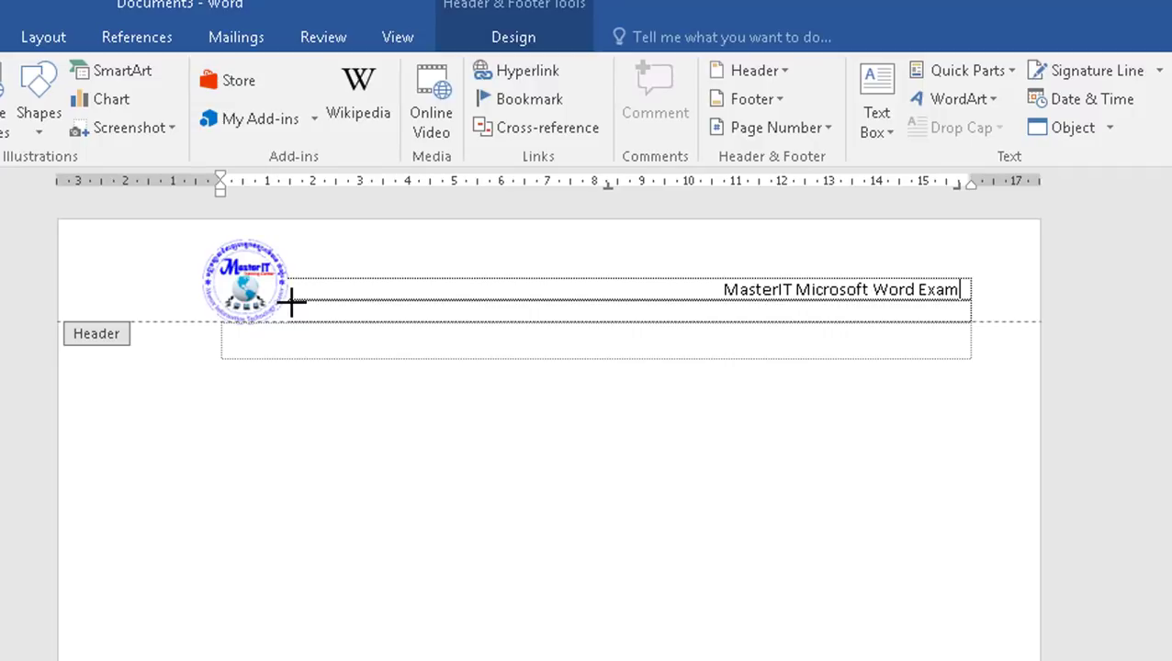
drag(290, 300, 969, 303)
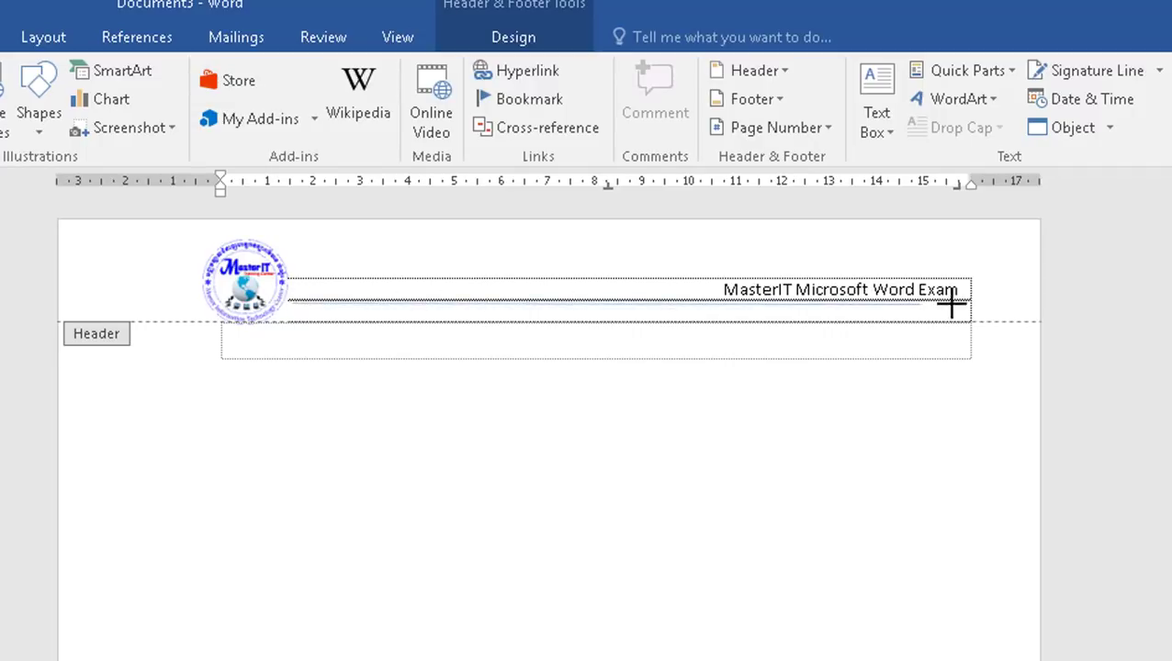
drag(970, 303, 973, 304)
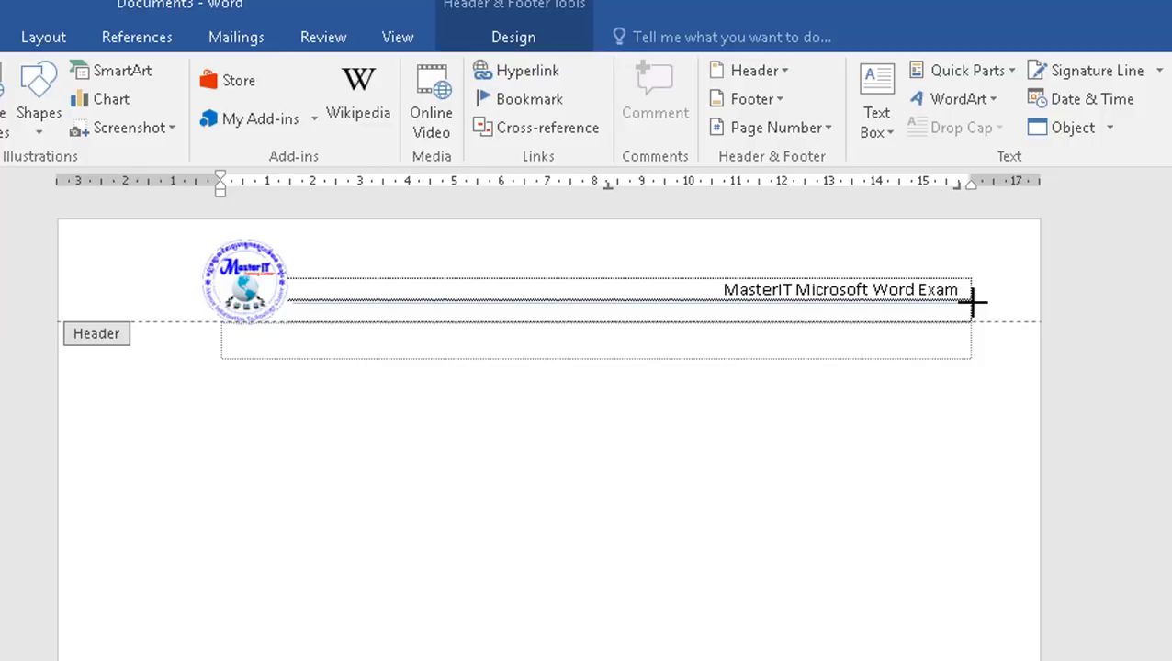
drag(972, 303, 971, 303)
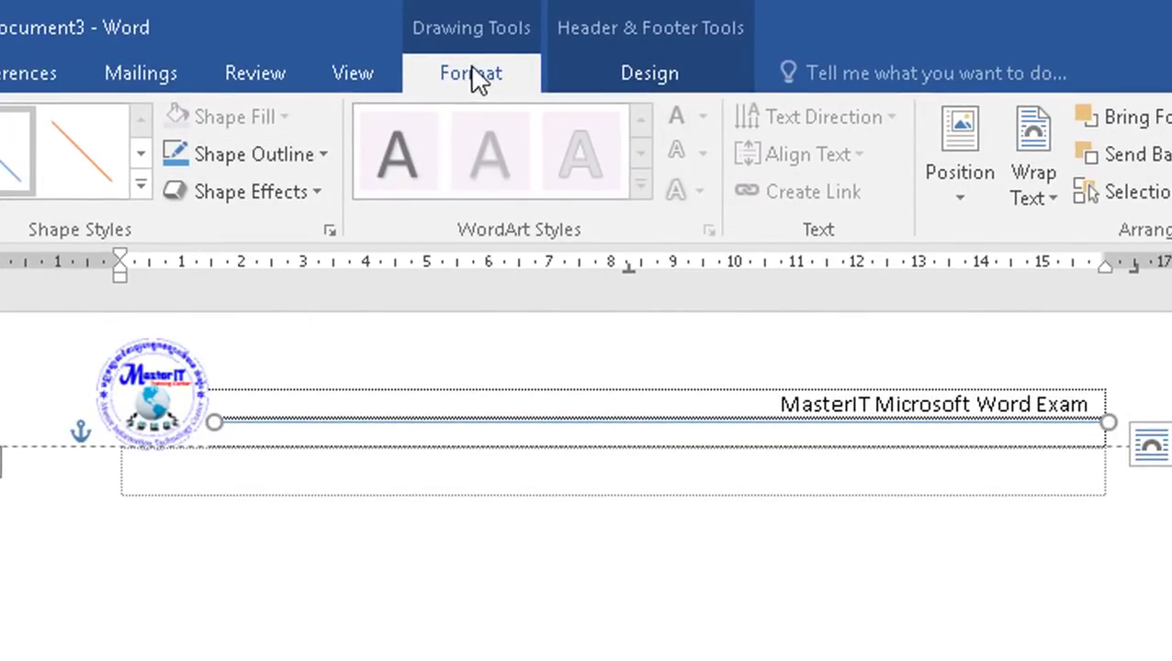
- Set the header line's outline colour to Blue and its weight to 3 pt
click(313, 157)
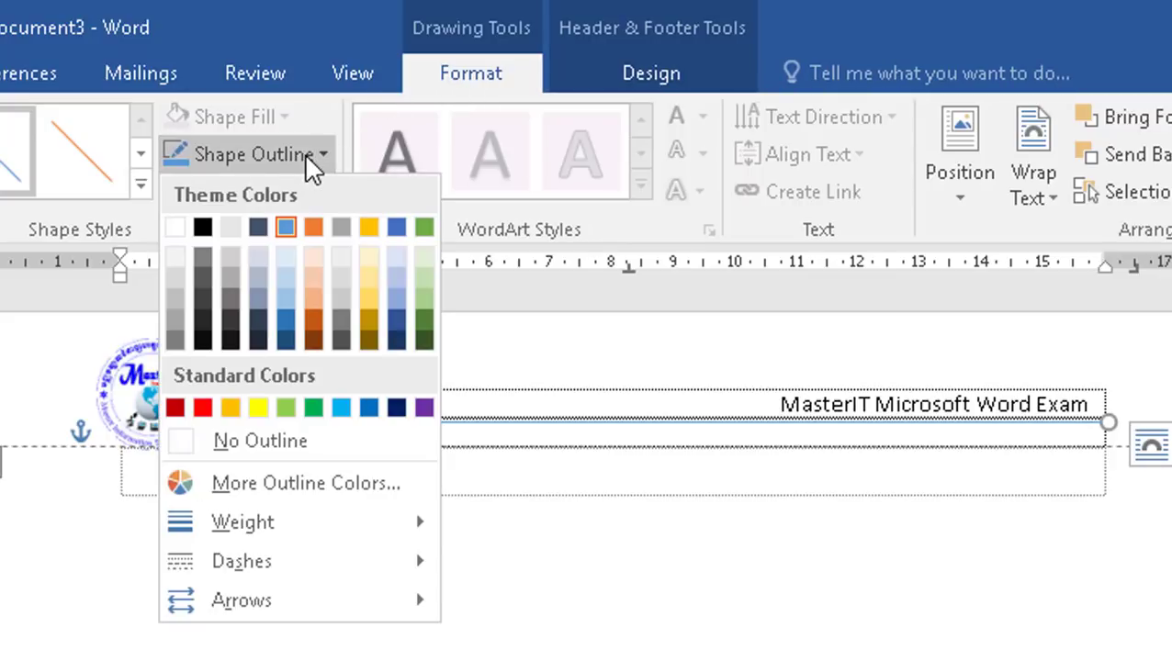
click(368, 409)
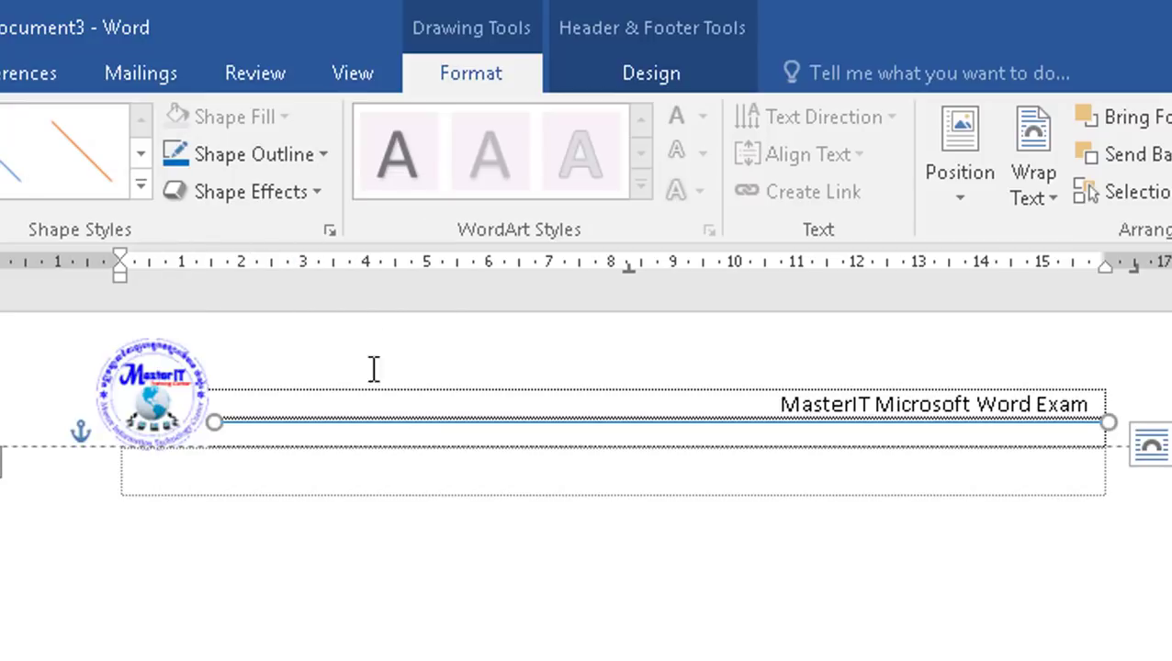
click(321, 156)
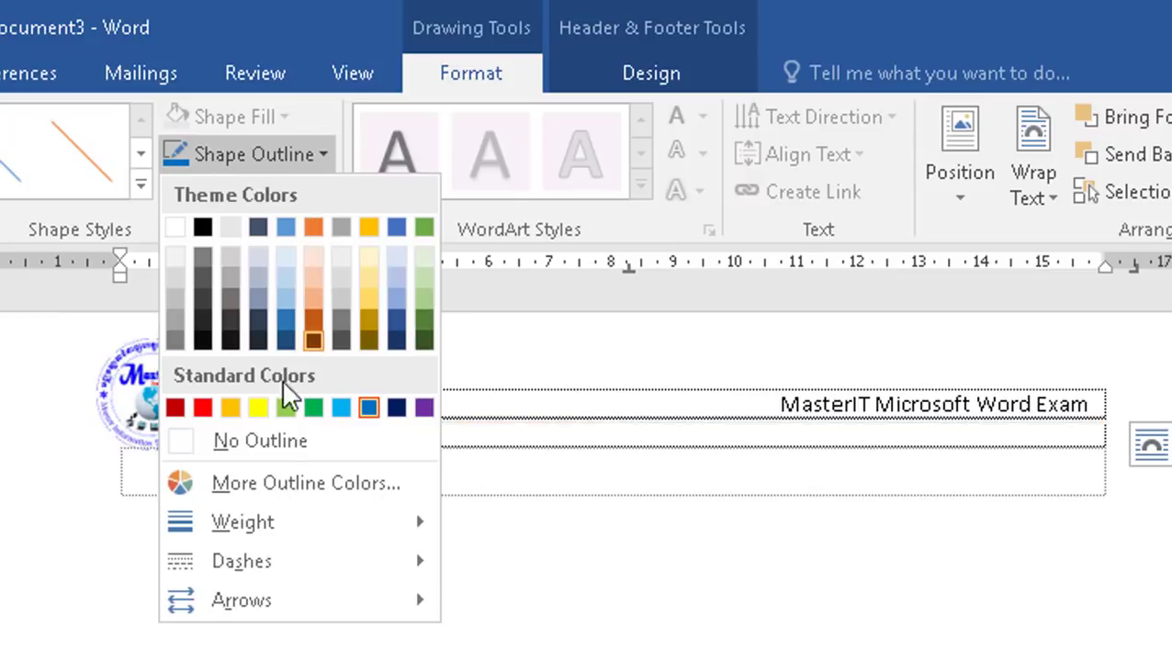
mouse_move(242, 354)
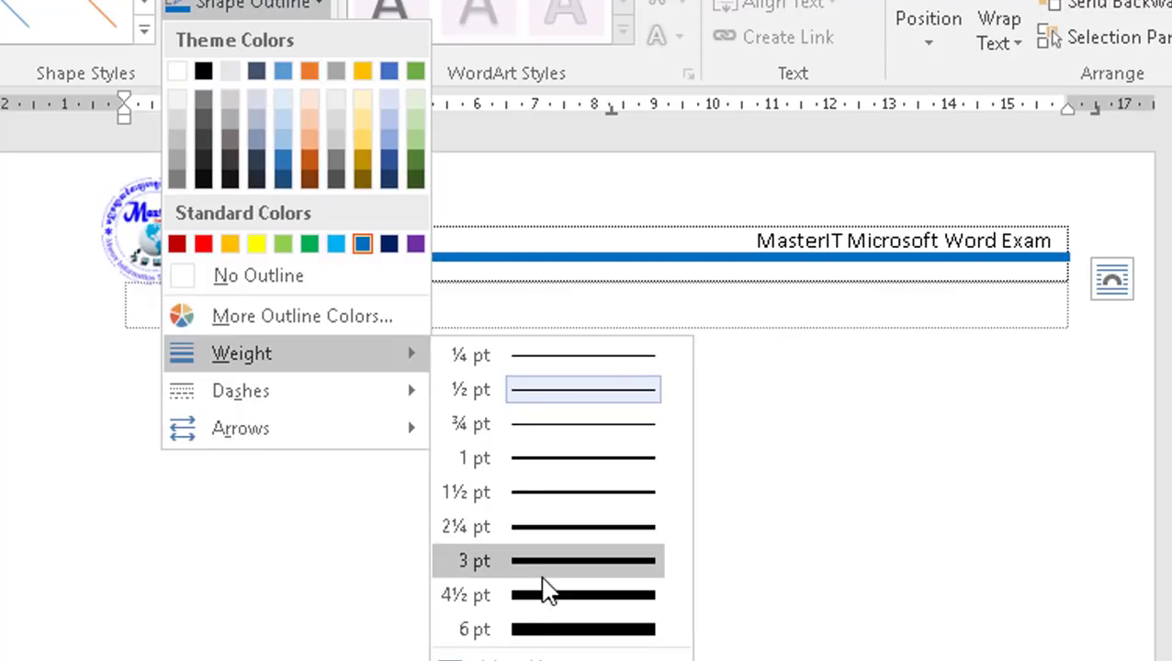
click(543, 571)
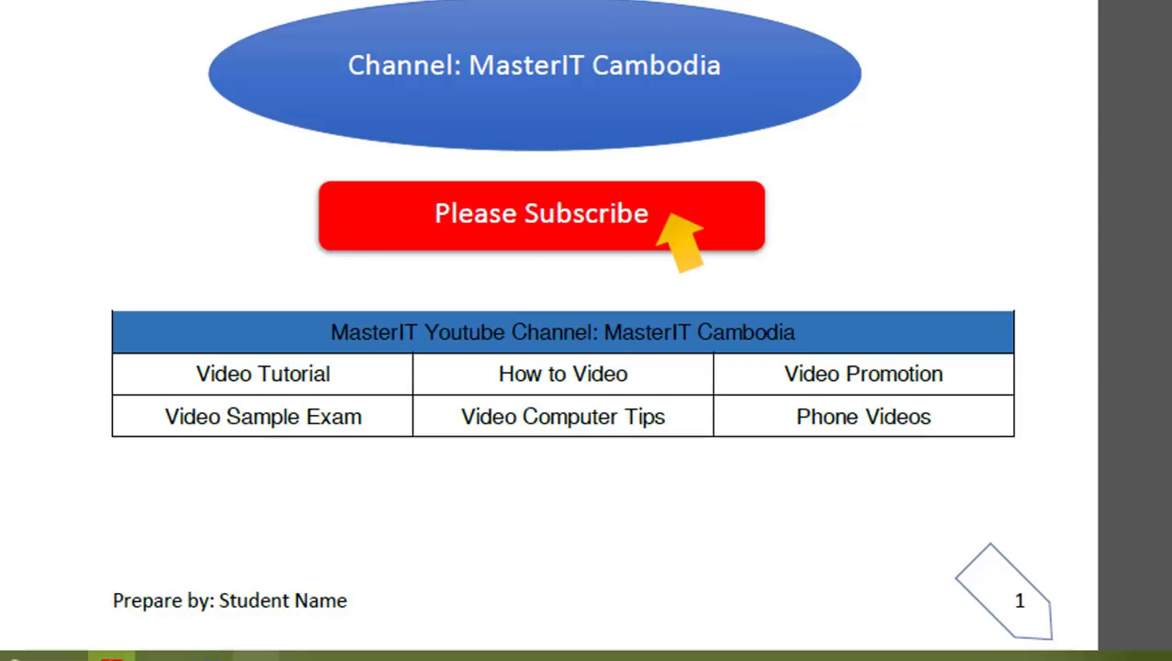
- In Word, insert the Arrow 2 page number at the bottom right of the footer
mouse_move(111, 658)
click(394, 568)
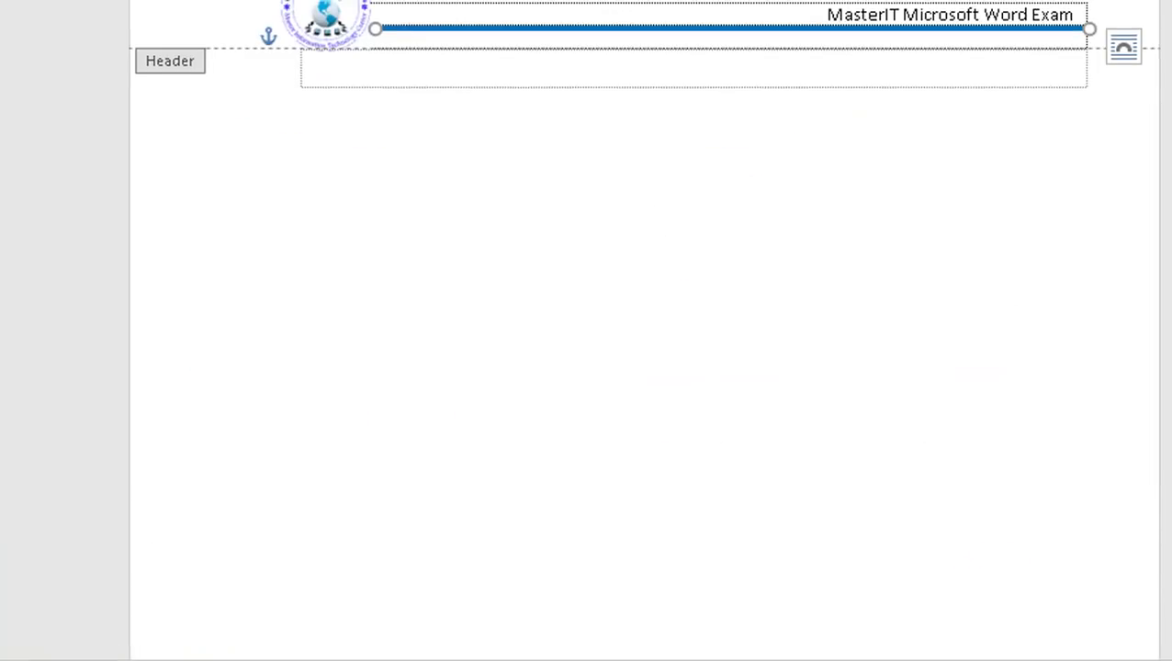
click(88, 33)
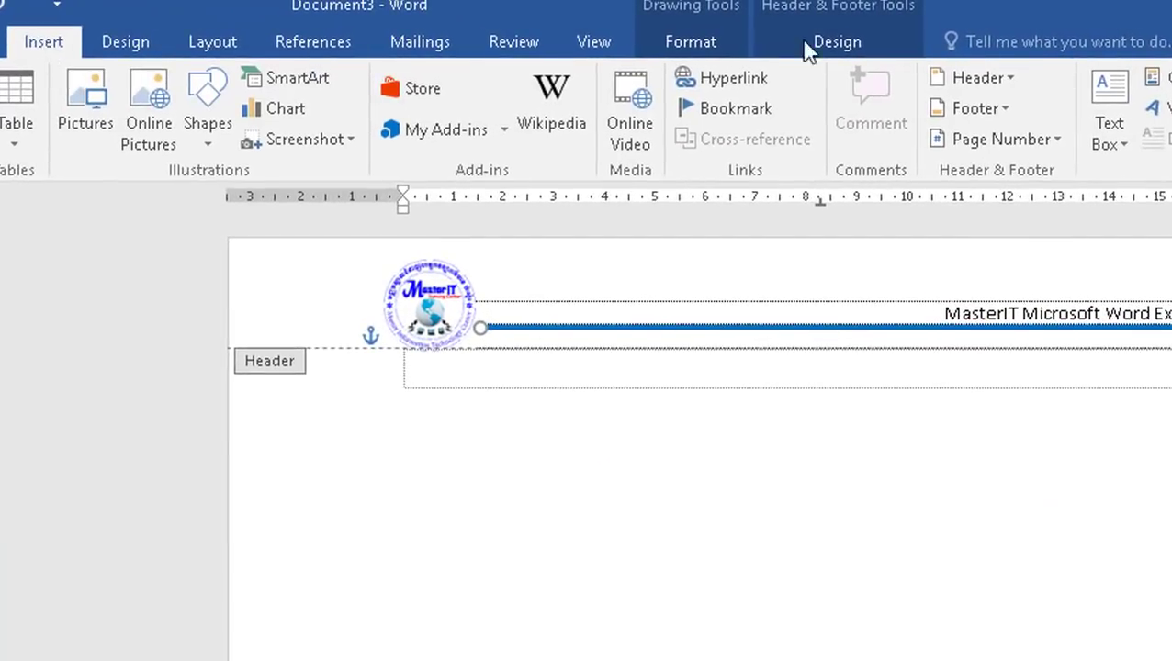
click(1004, 115)
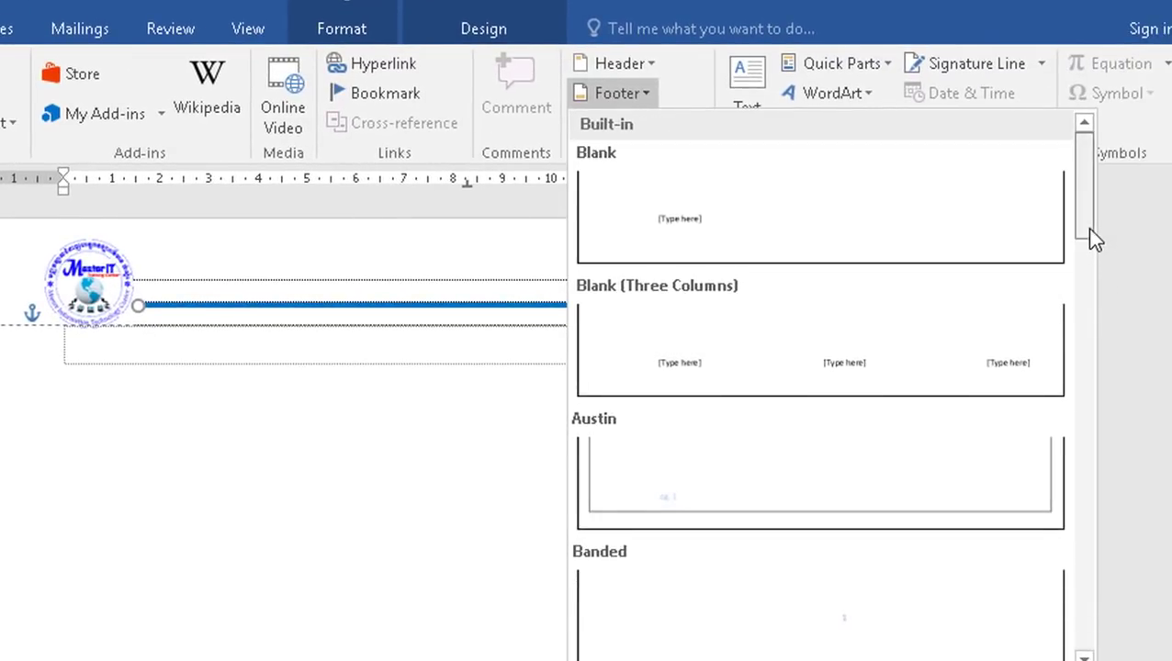
mouse_move(1086, 227)
mouse_down()
mouse_move(1070, 632)
mouse_move(664, 131)
mouse_up()
mouse_move(1085, 209)
mouse_down()
mouse_move(1059, 543)
mouse_move(1082, 380)
mouse_move(1088, 183)
mouse_up()
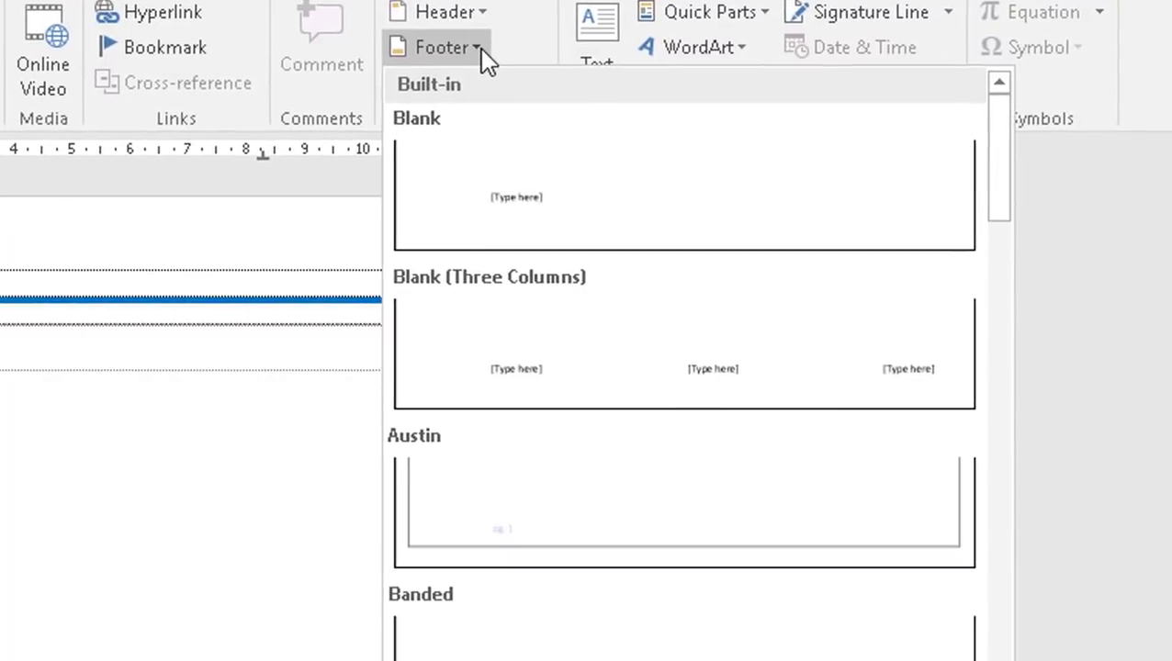
click(479, 48)
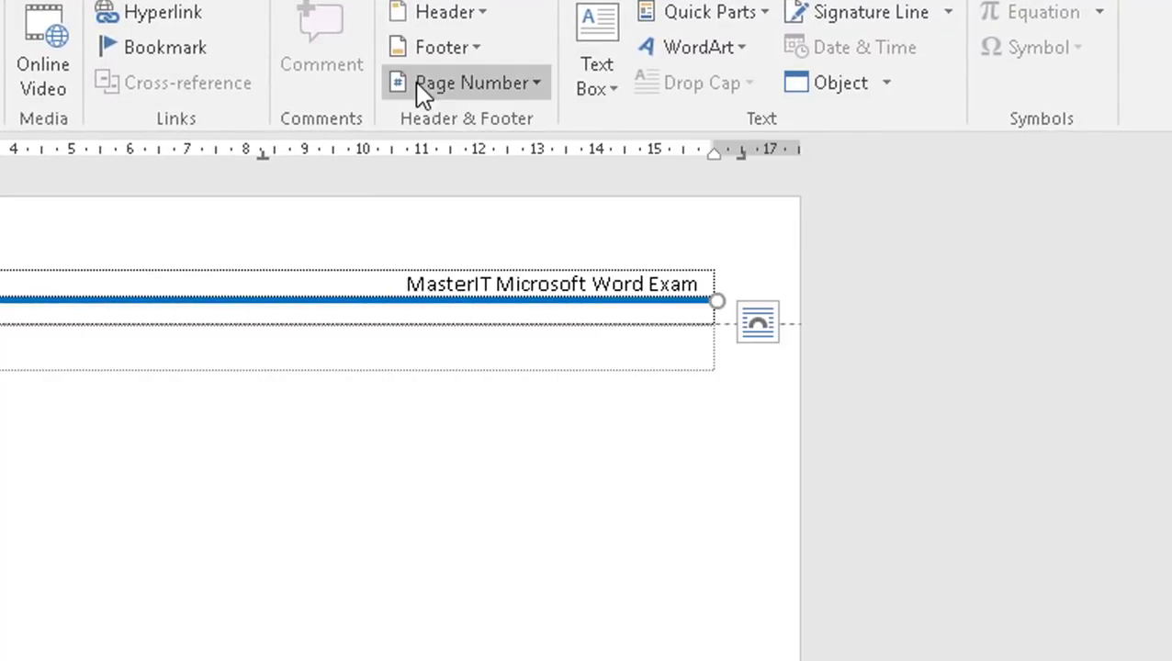
click(536, 86)
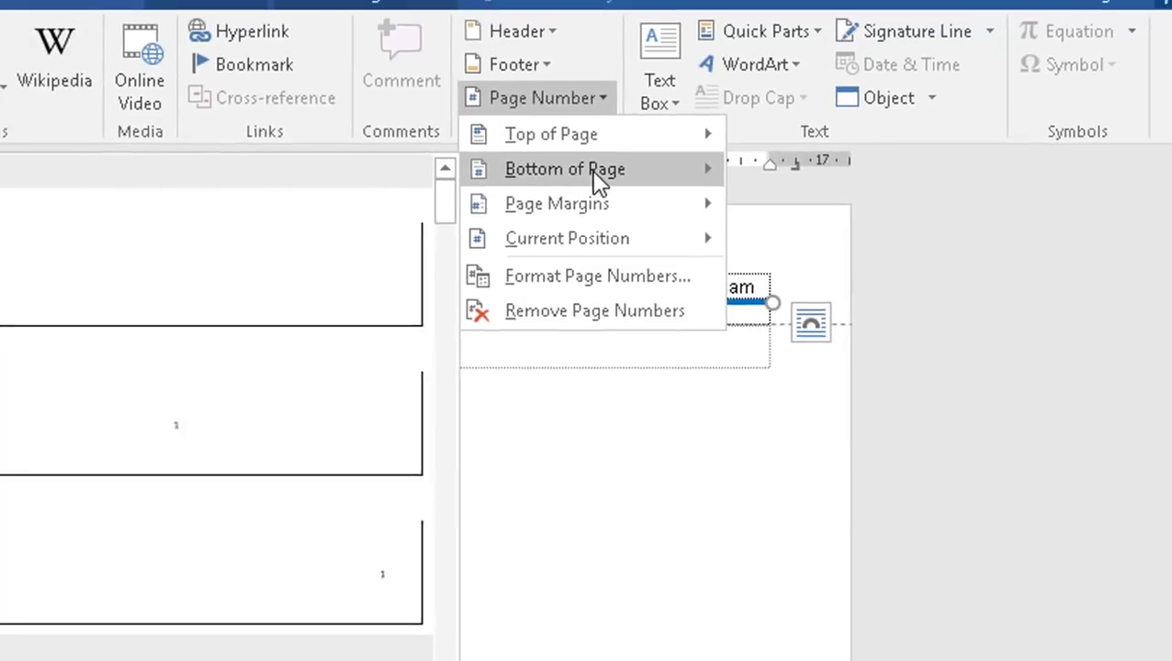
mouse_move(712, 191)
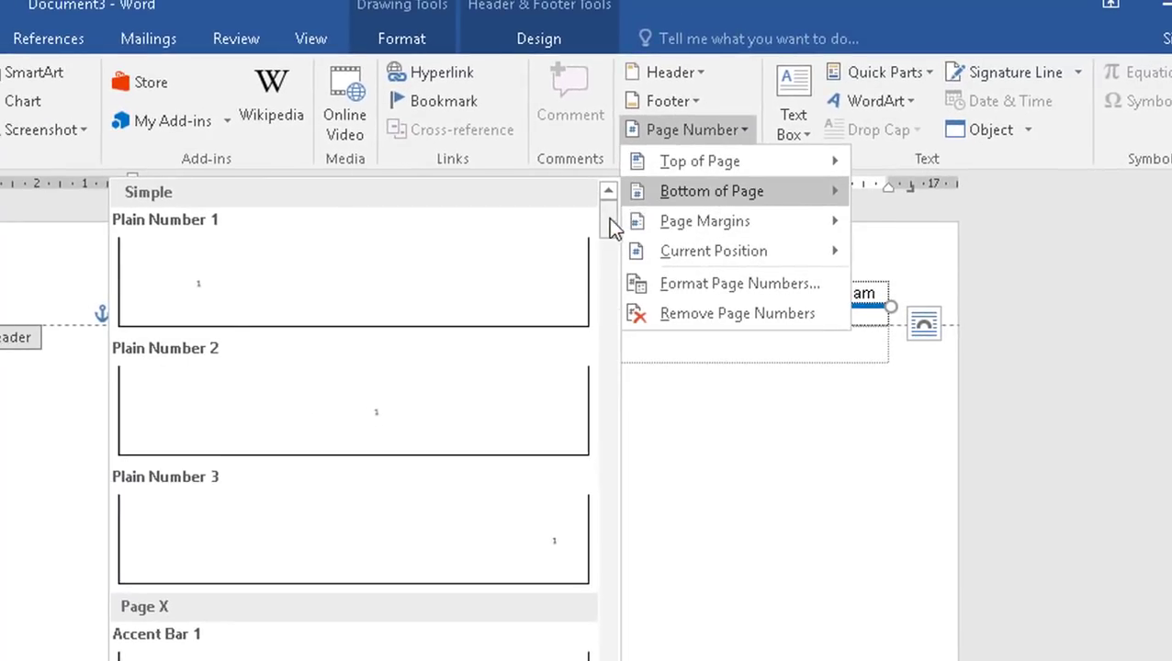
drag(605, 230, 597, 511)
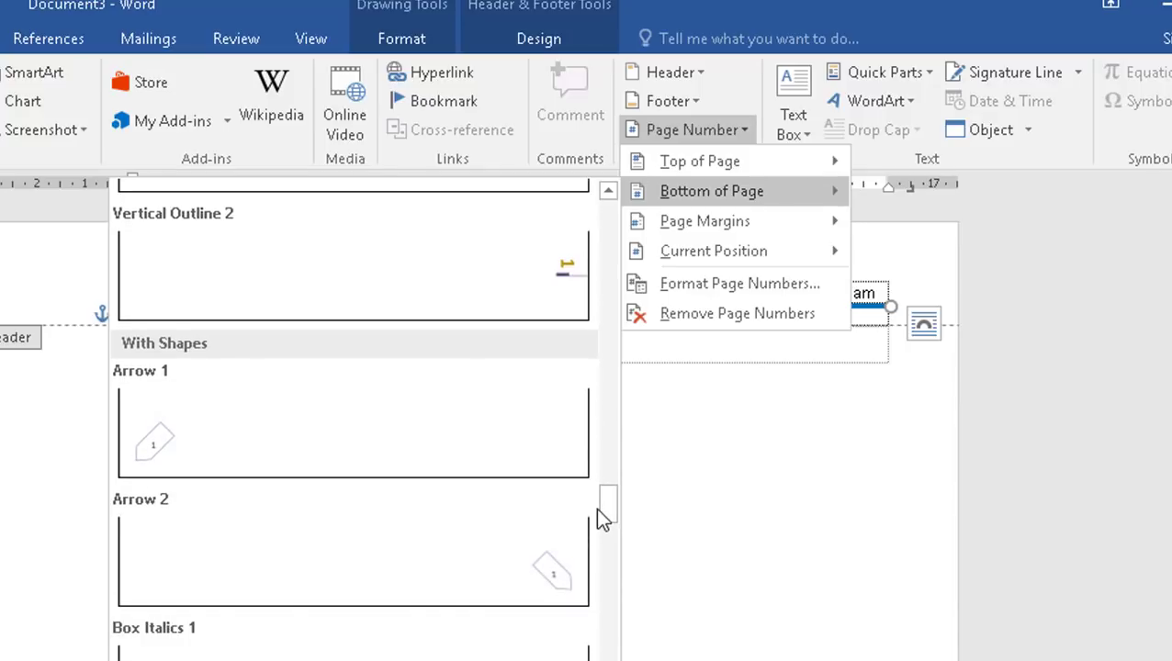
click(558, 537)
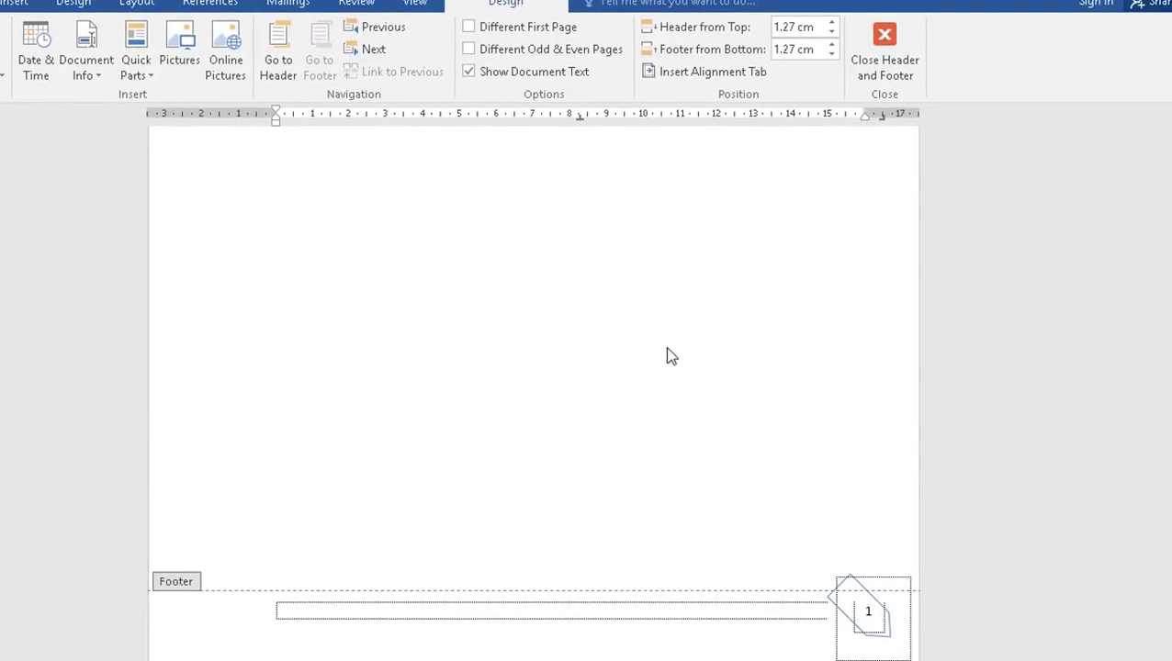
- Type a 'Prepared by' line with the student's name in the footer, then scroll back to the header
click(291, 611)
text(P)
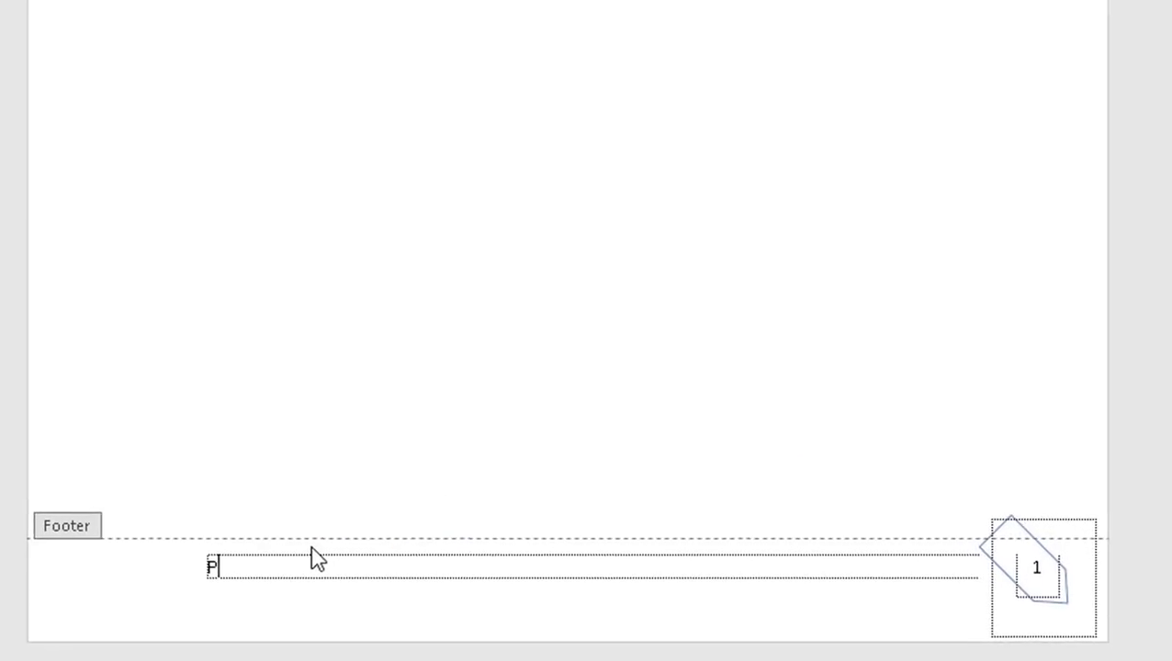
text(repare)
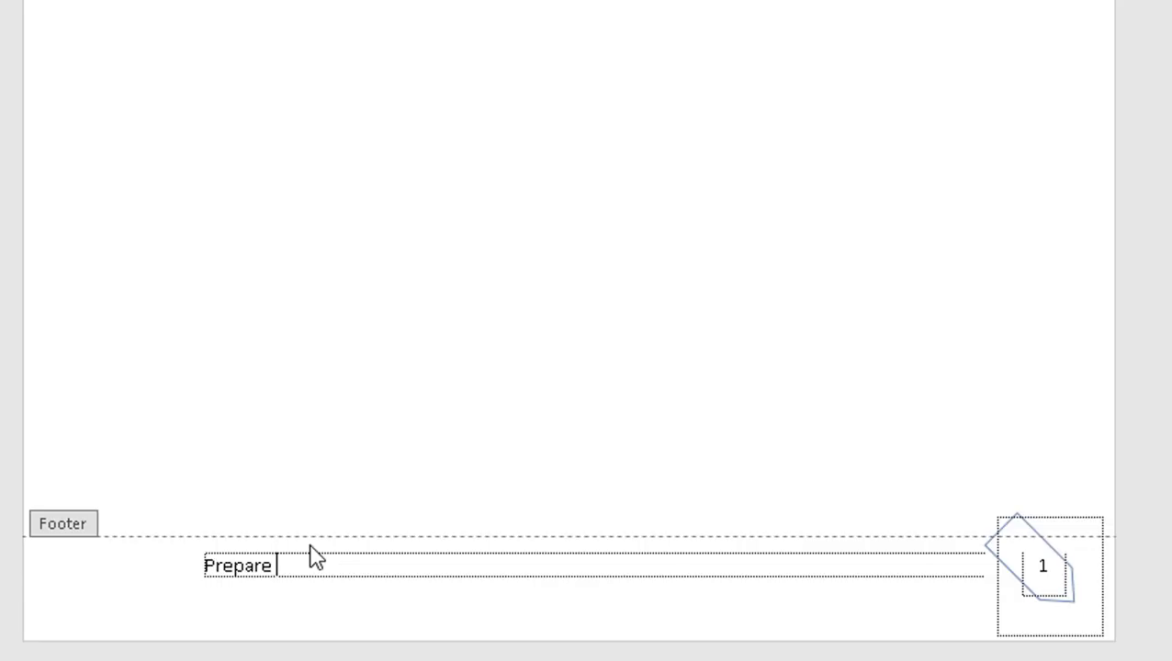
text(by)
text(dara)
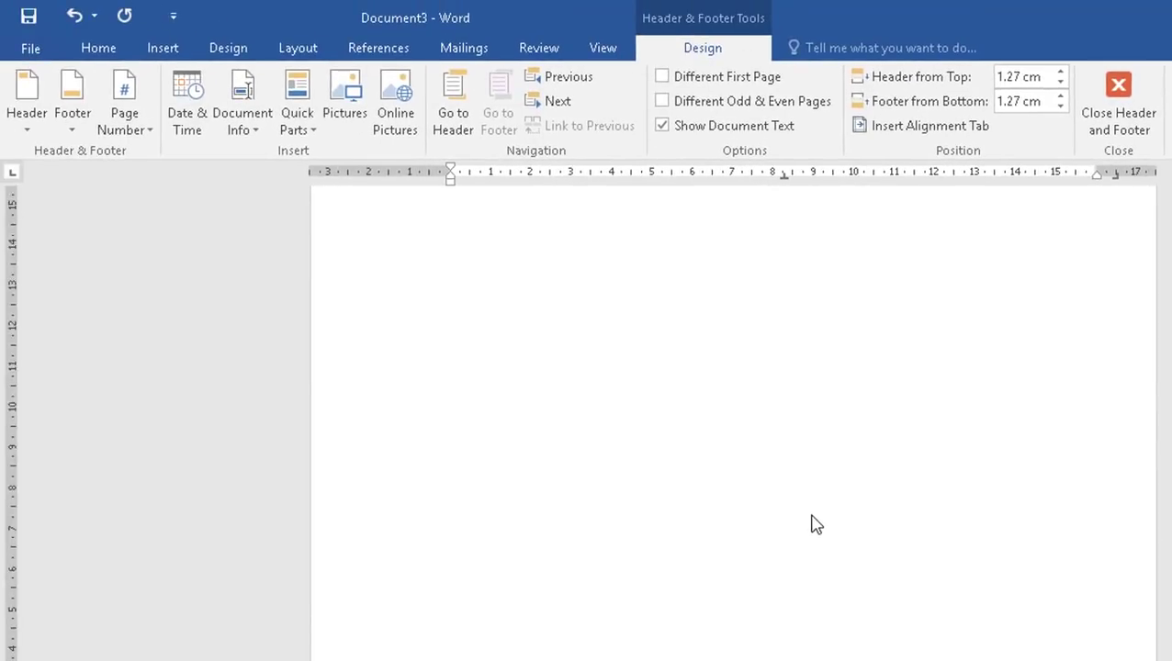
scroll(816, 524, down, 2)
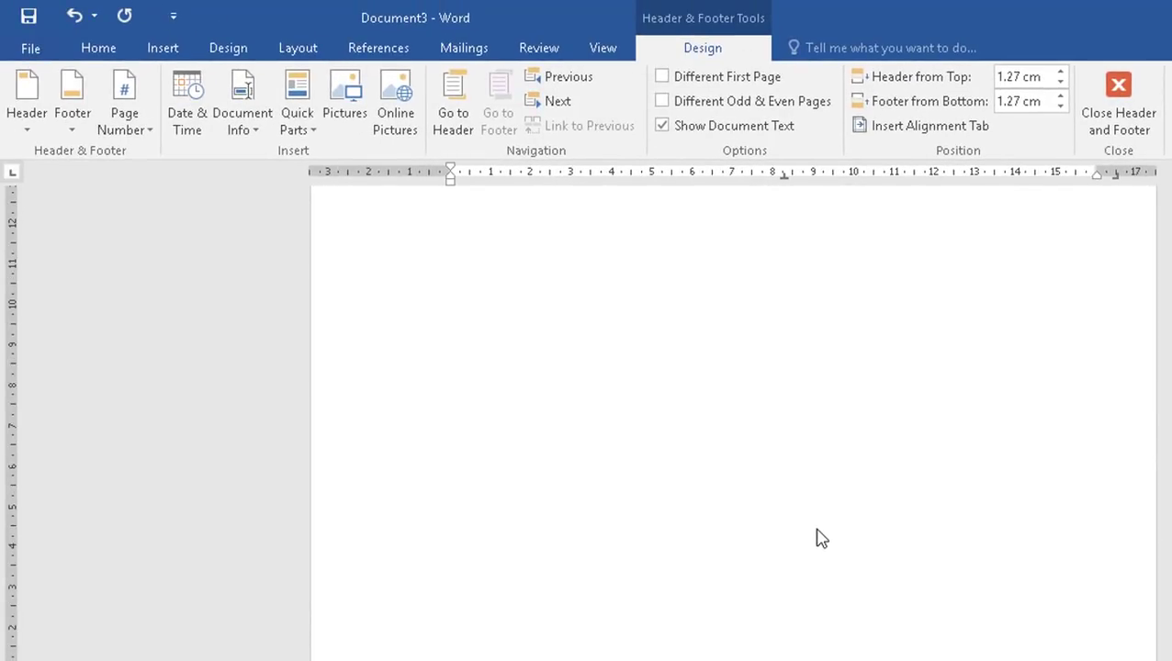
scroll(821, 538, up, 5)
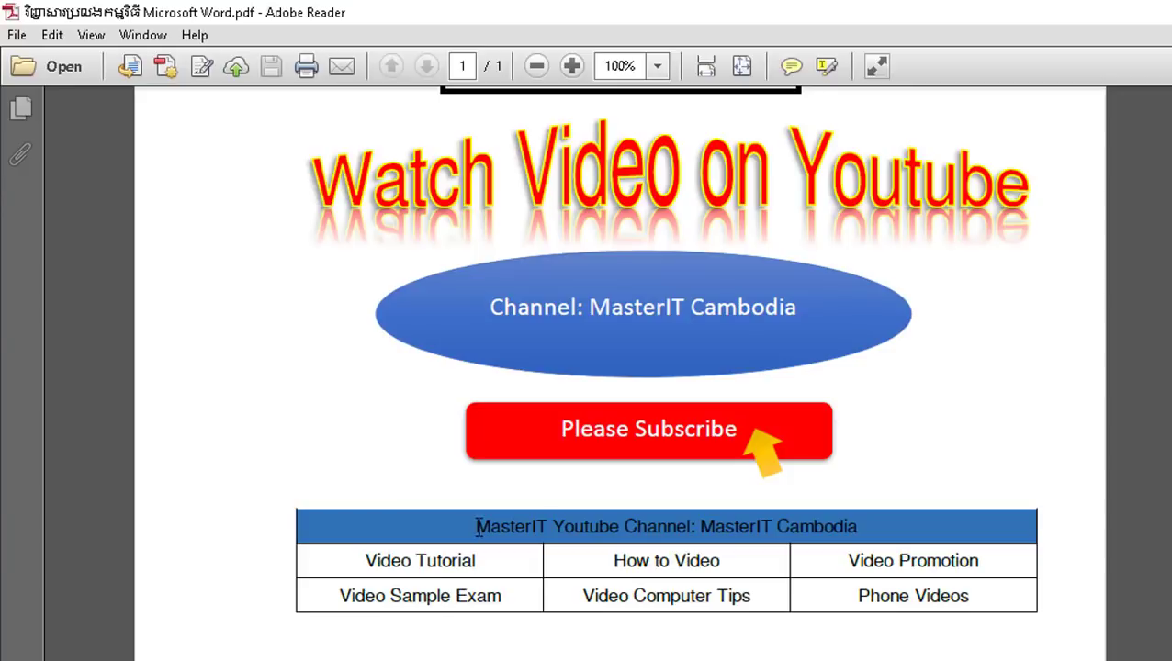
- Scroll the sample exam PDF up to its header and questions
scroll(514, 518, up, 2)
scroll(551, 510, up, 5)
scroll(556, 503, up, 3)
scroll(561, 496, up, 1)
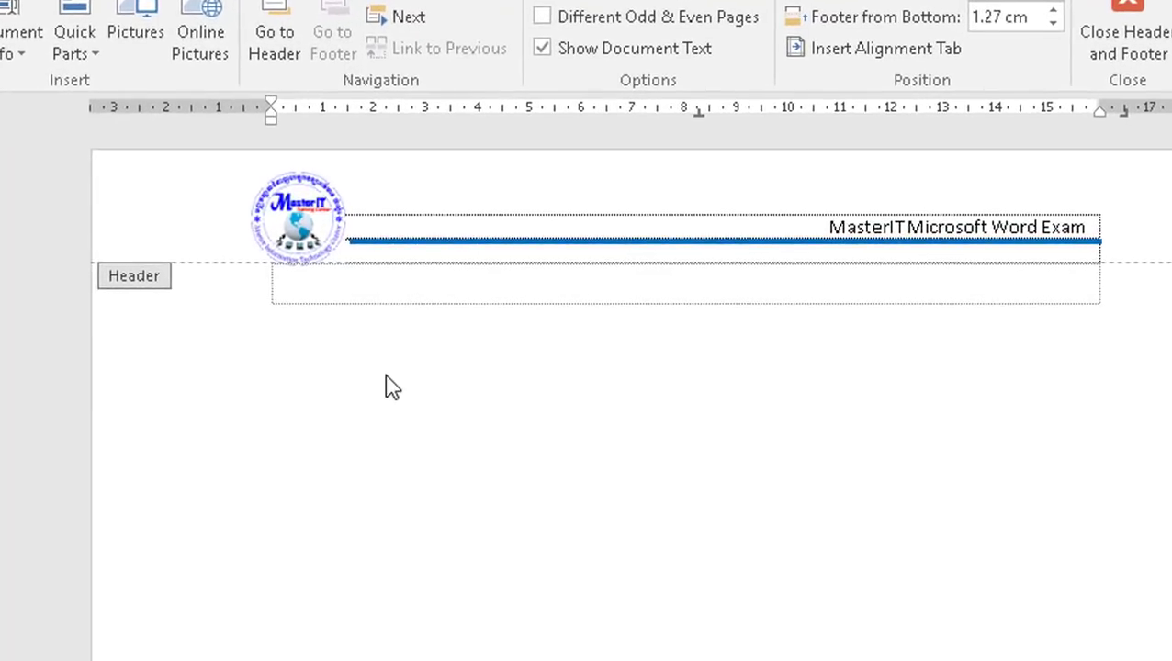
- In the page body, type the centred title 'វិញ្ញាសារប្រលងកម្មវិធី Microsoft Word'
double_click(390, 386)
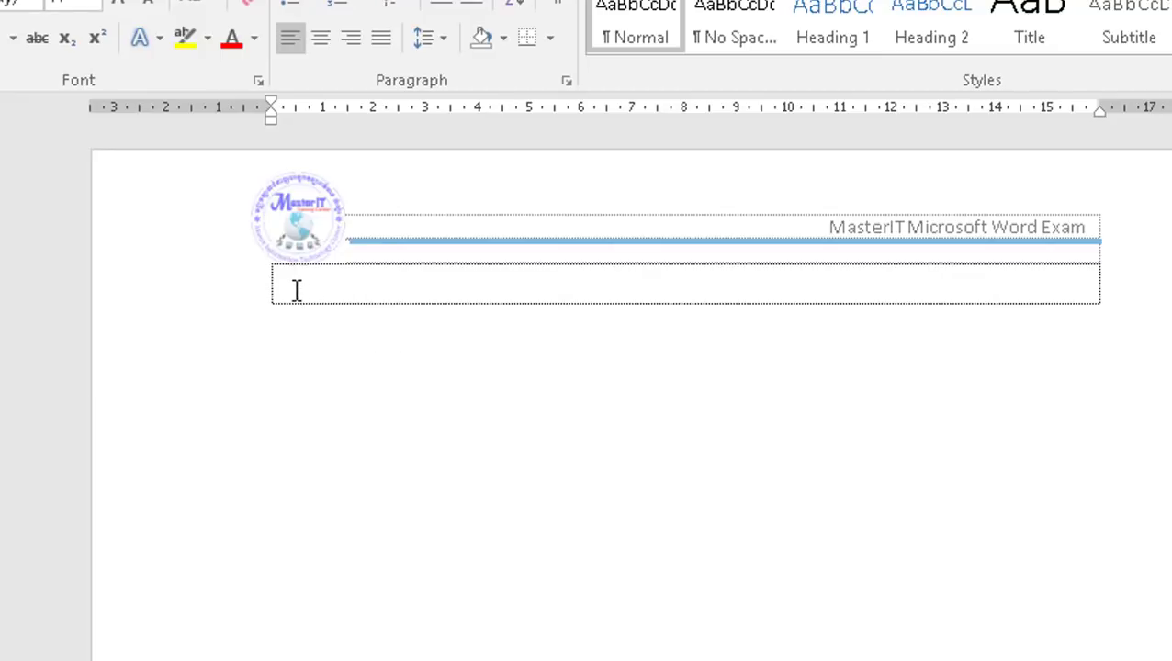
key(ctrl+e)
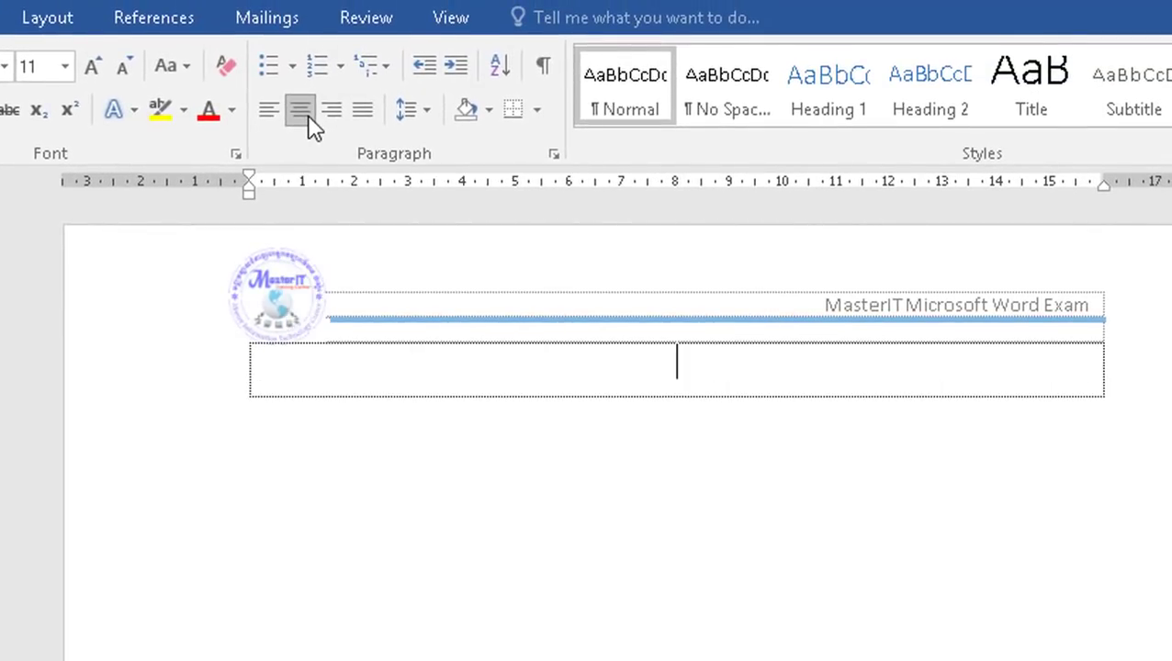
text(ក)
text(វិញ្ញា)
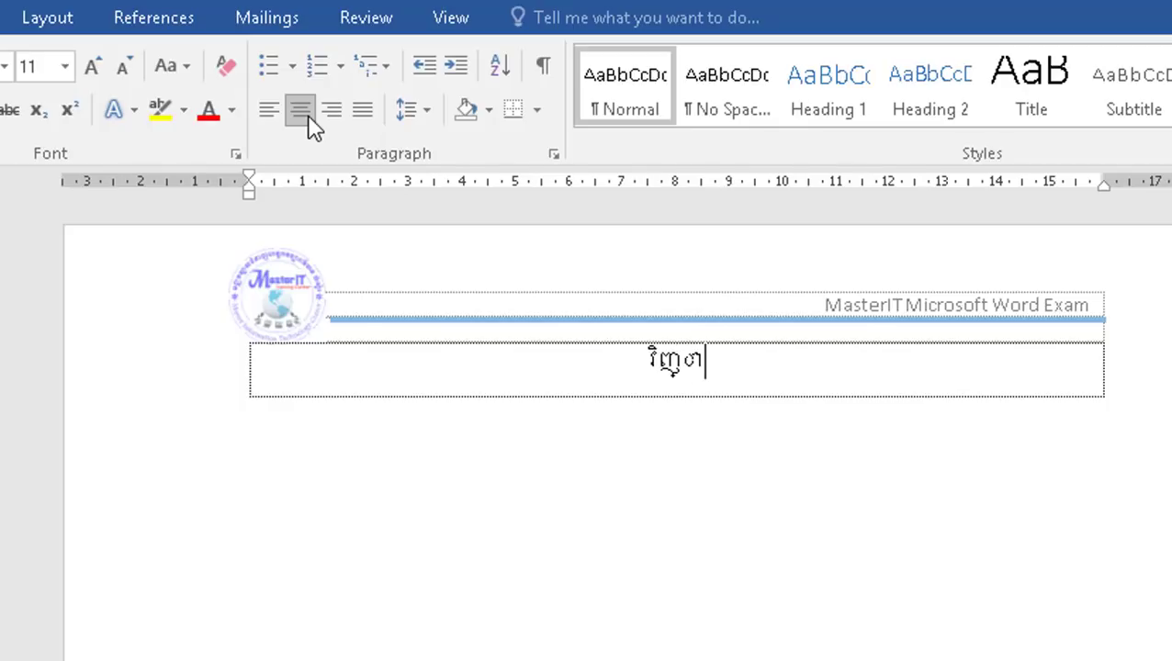
text(ាសា)
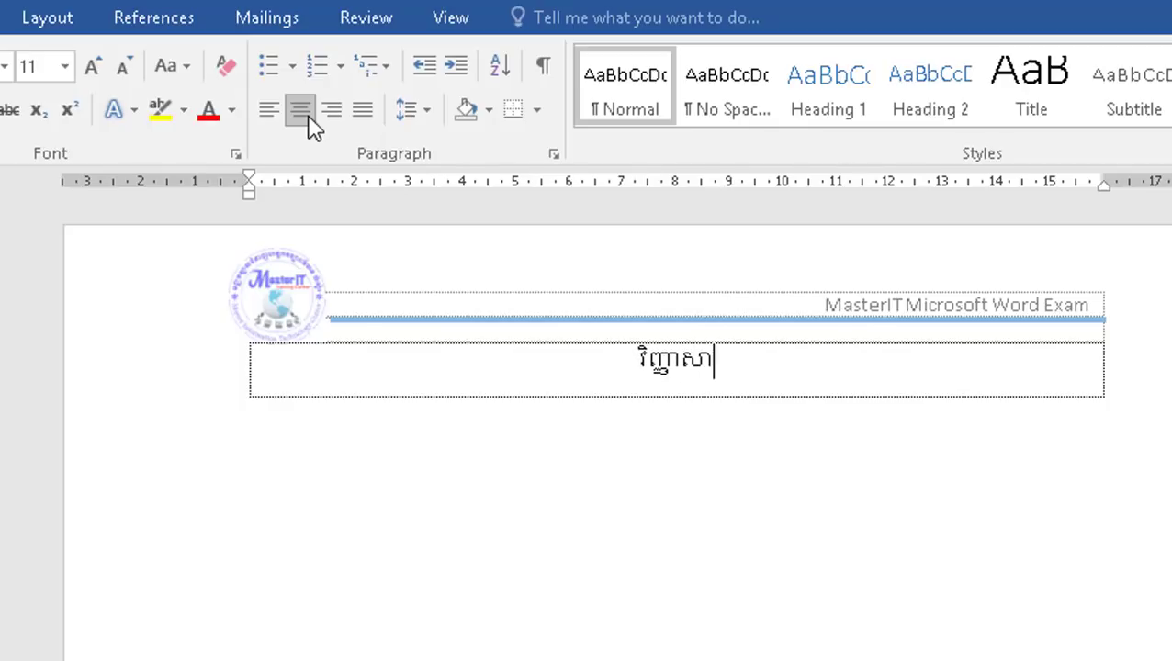
text(បប្រលងកម្មវិធី Microsoft Word)
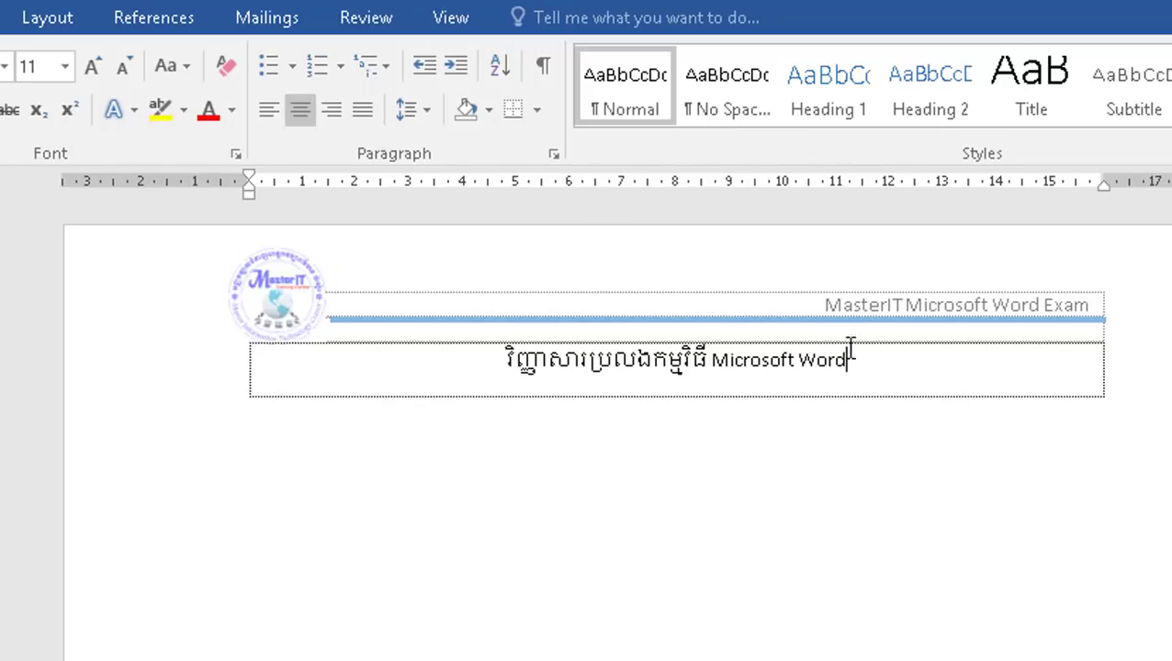
- Format the title as Khmer M1, 12 pt, underlined, then add a new table row
drag(860, 360, 507, 360)
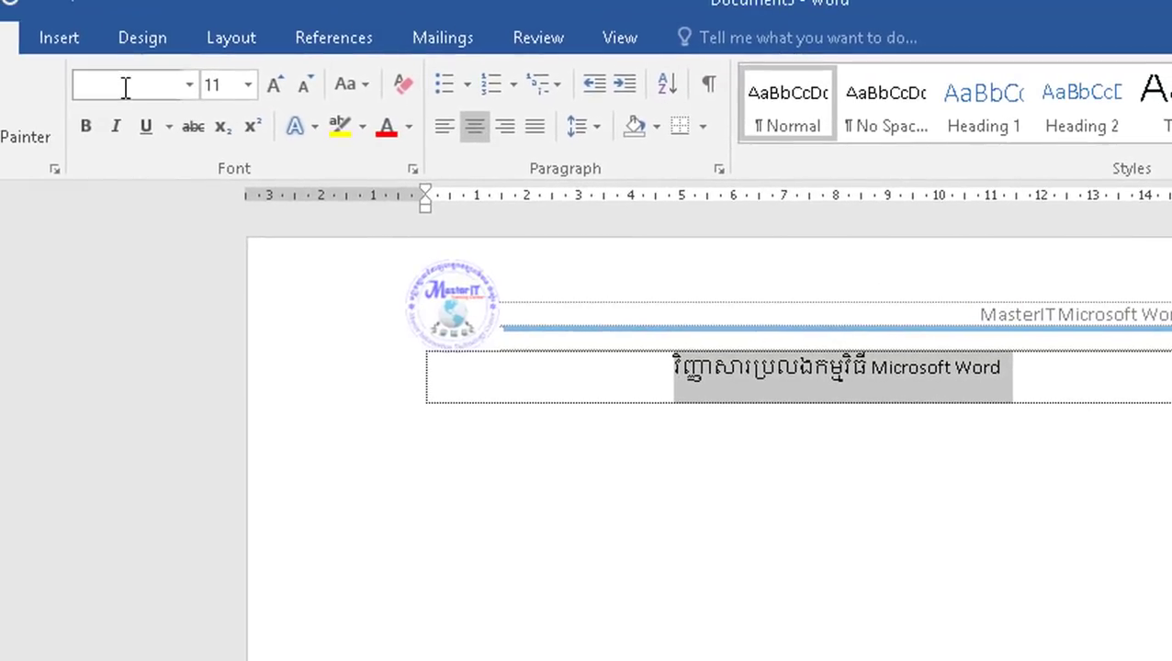
click(123, 86)
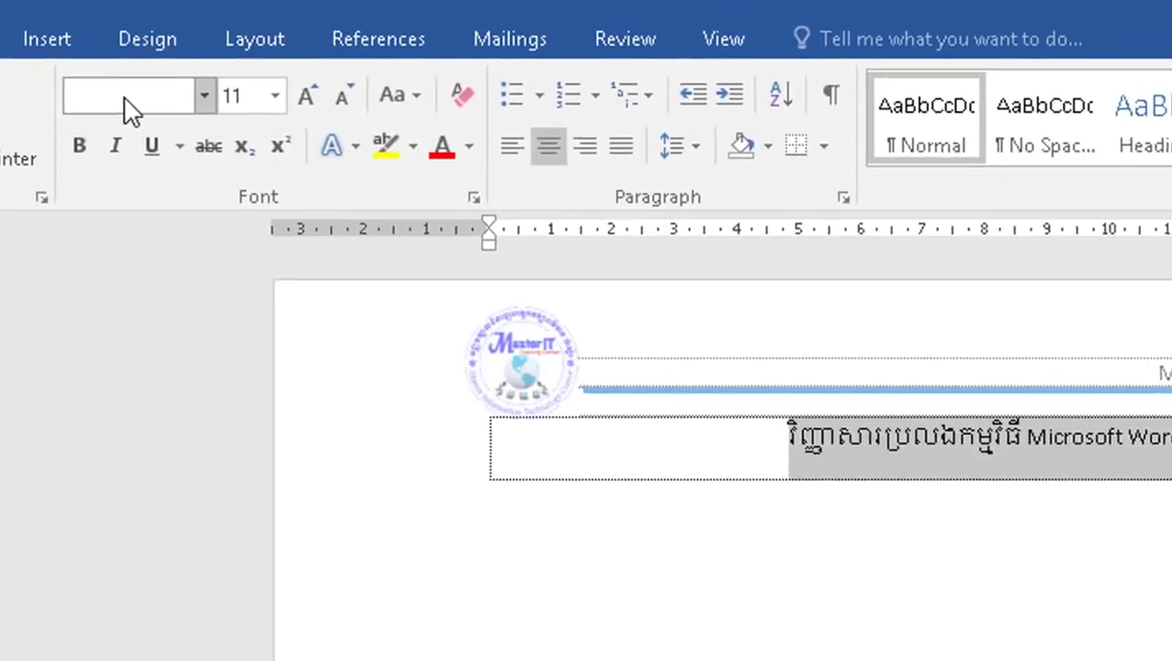
text(Khmer M1)
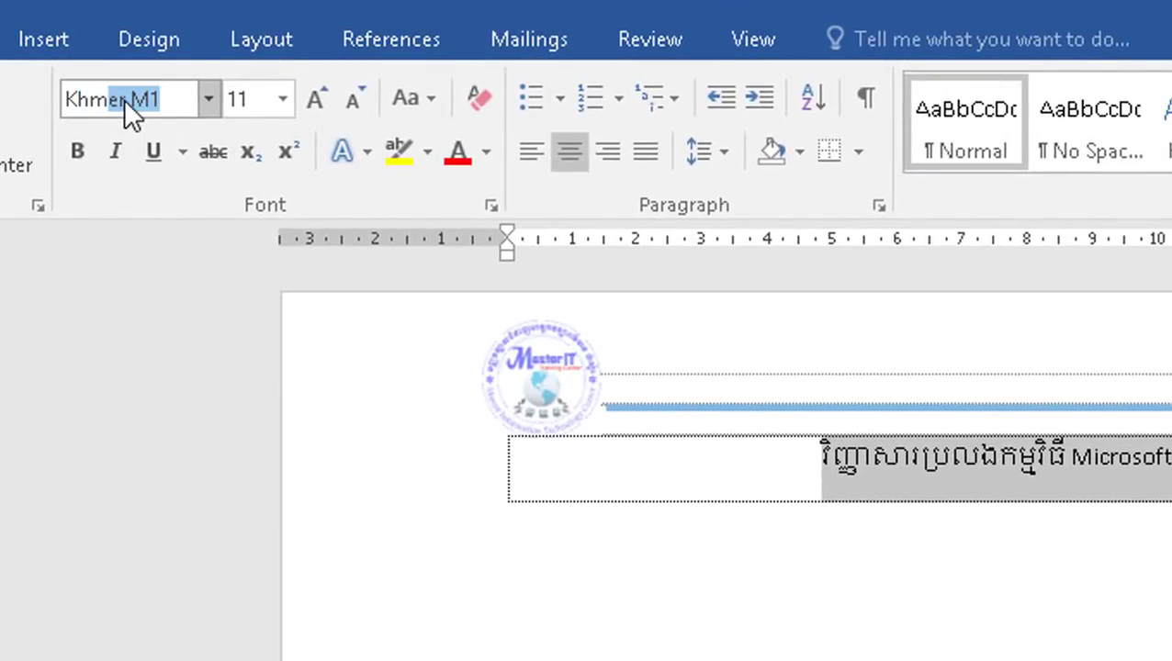
key(Tab)
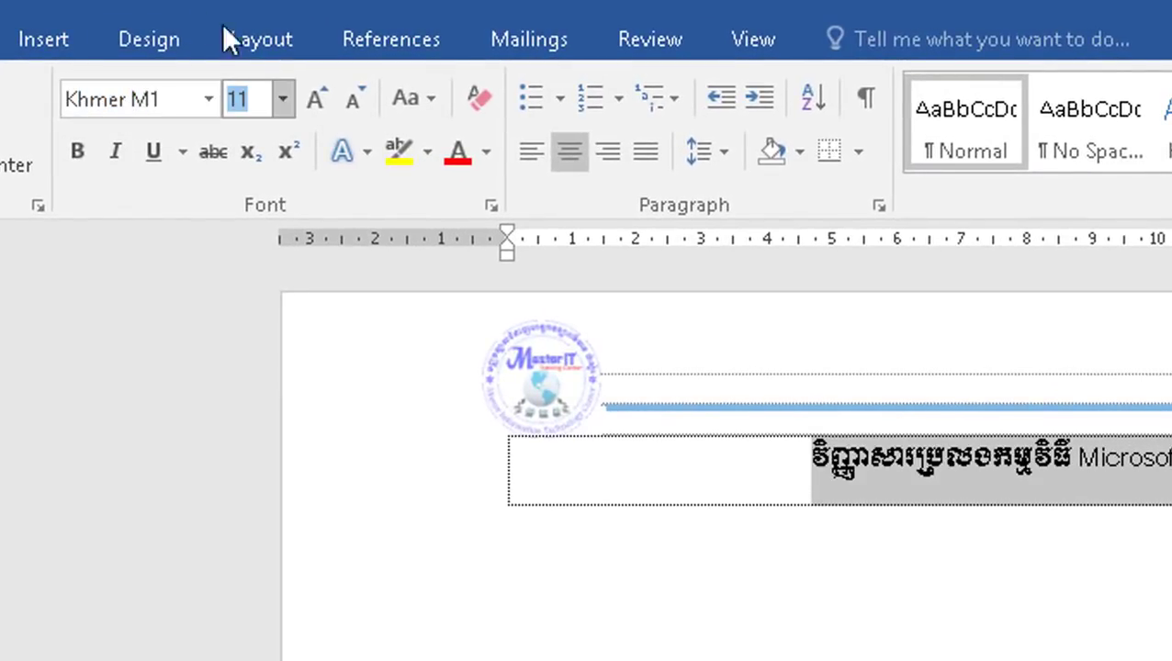
click(283, 99)
click(243, 270)
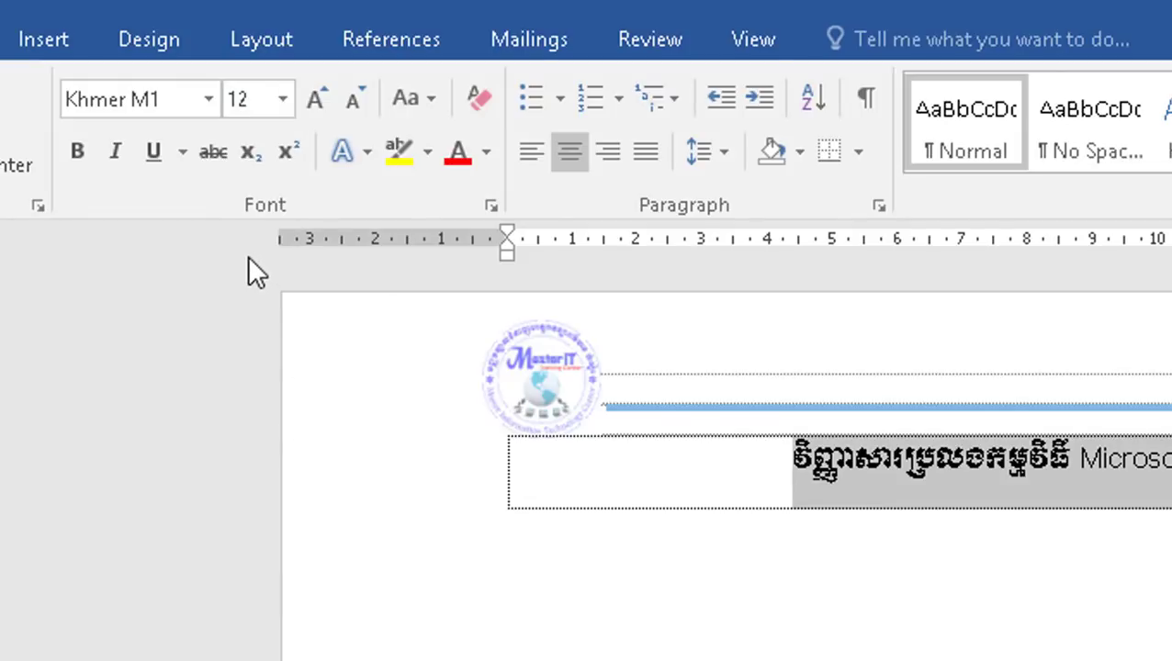
click(183, 151)
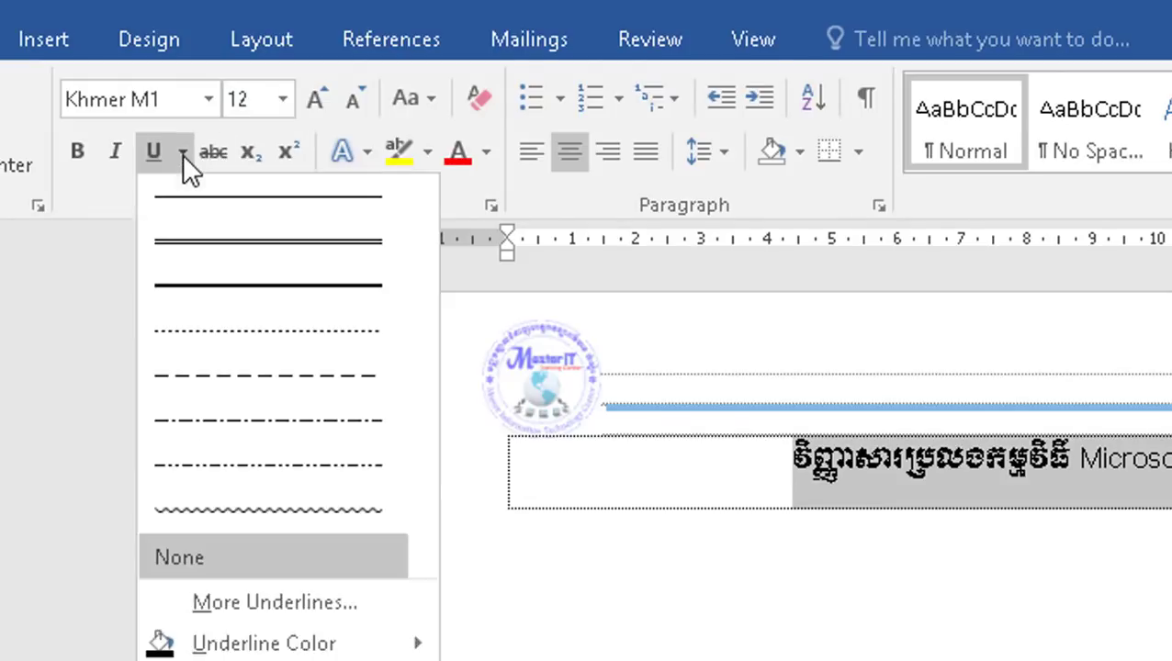
click(232, 241)
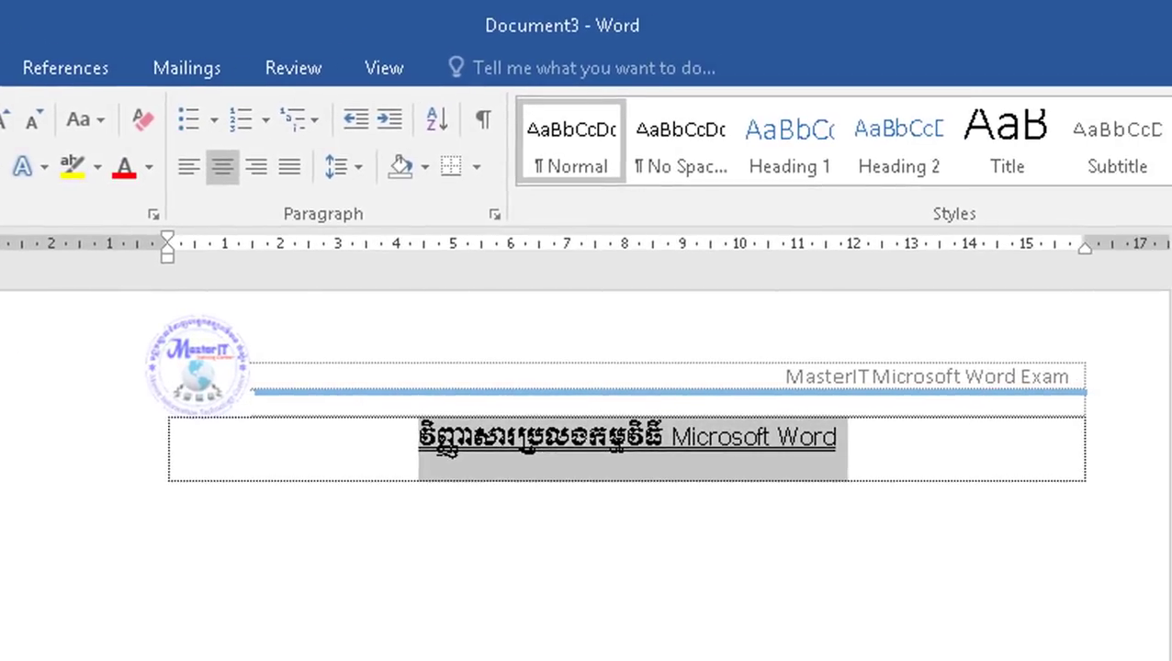
click(925, 445)
key(Tab)
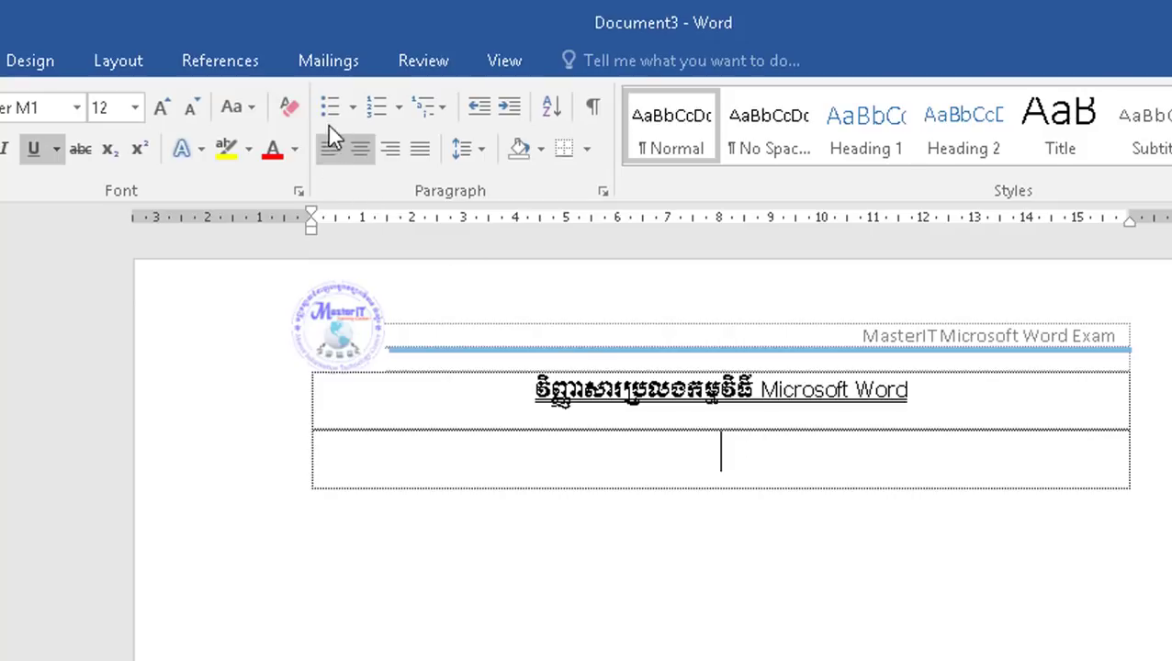
- Left-align the new row and start a '1)' numbered item with the word ចូរ
click(333, 154)
click(389, 99)
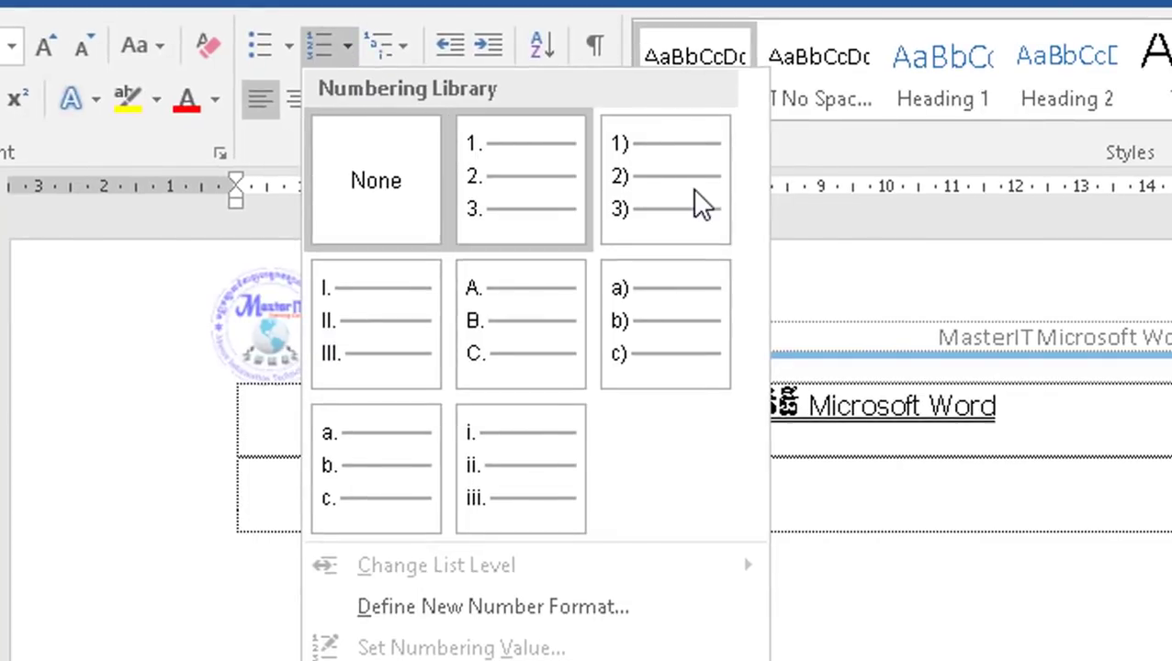
click(698, 208)
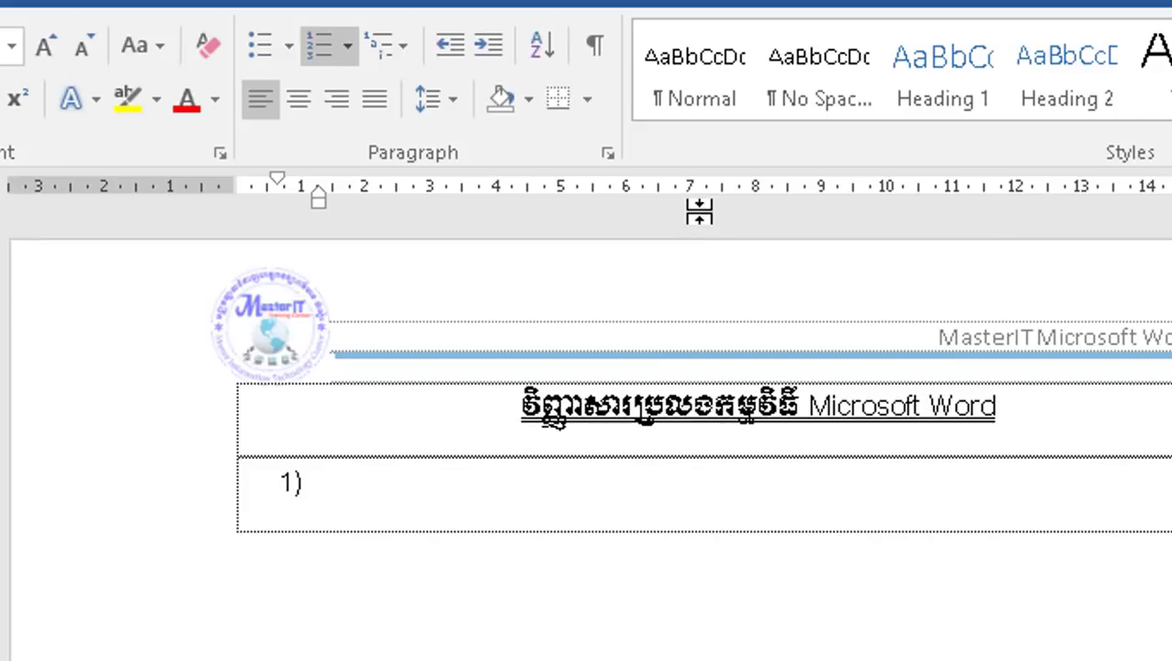
text(ទ)
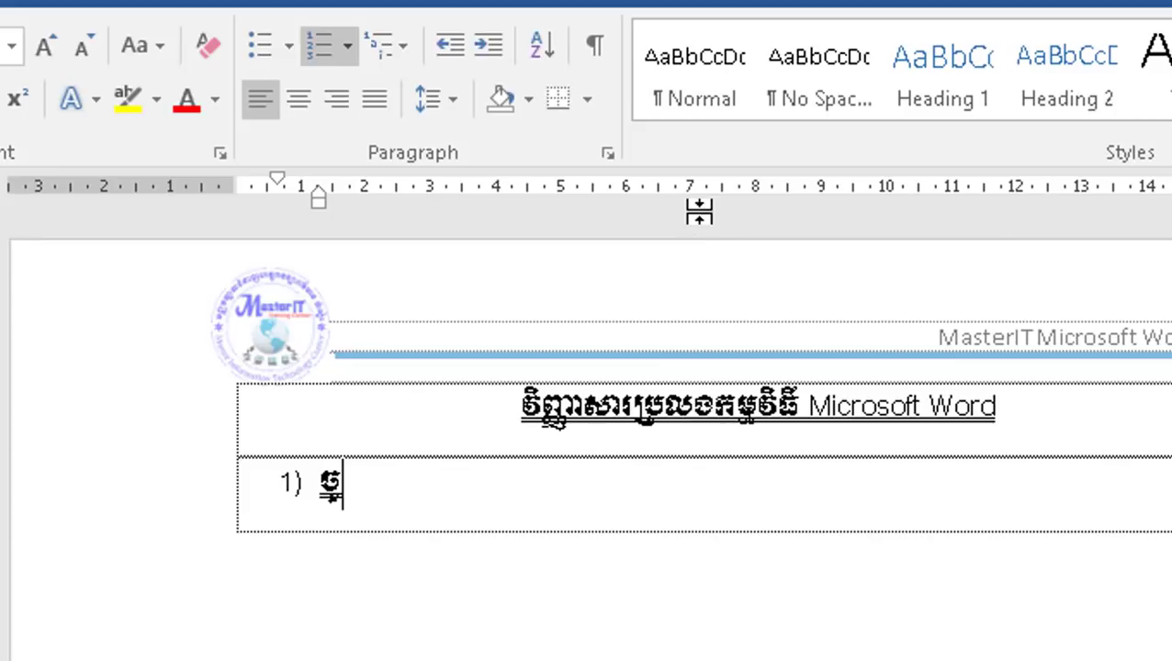
text(ម)
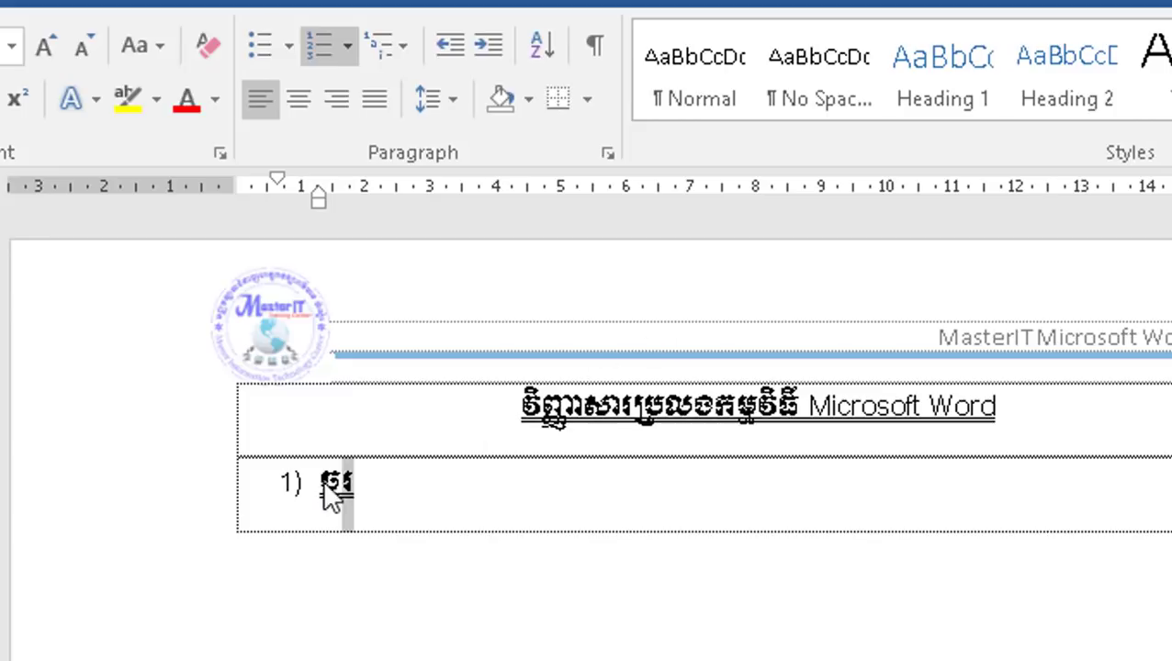
- Set the word ចូរ to Khmer OS Battambang with no underline
drag(384, 485, 290, 482)
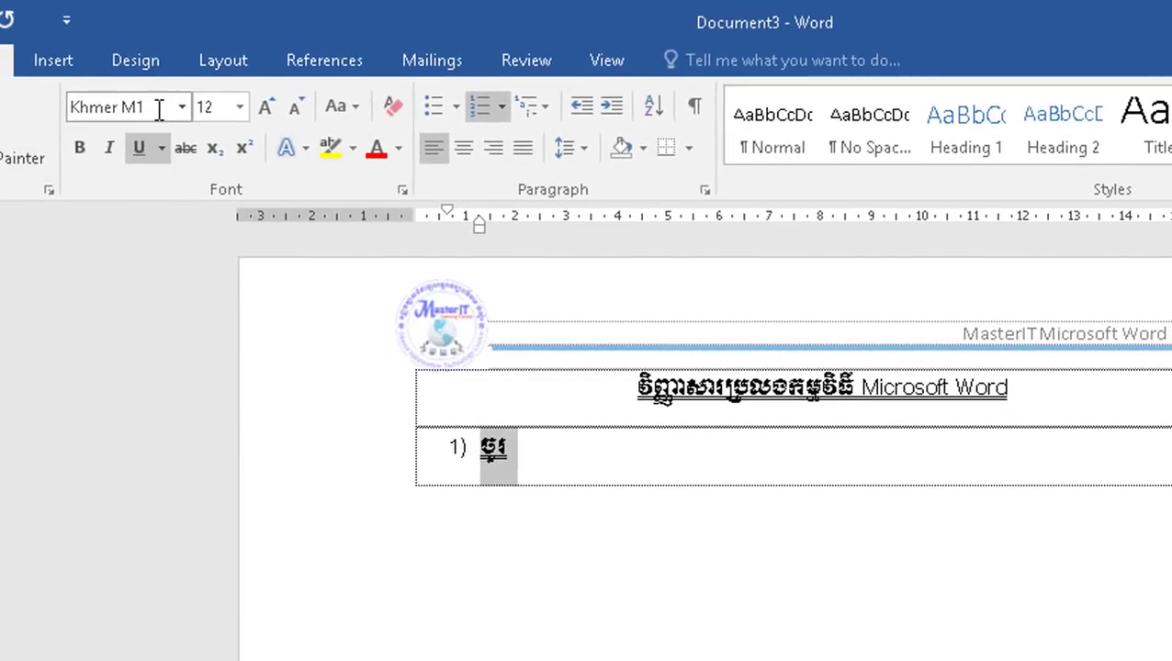
click(156, 112)
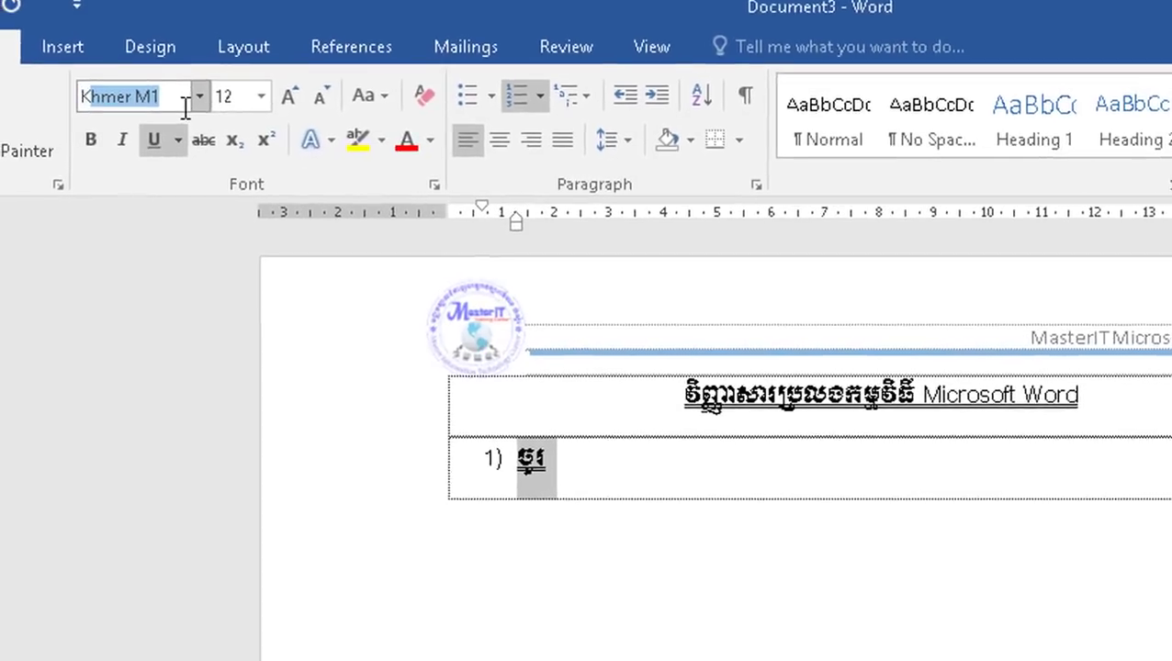
text(Khmer OS Batt)
key(Tab)
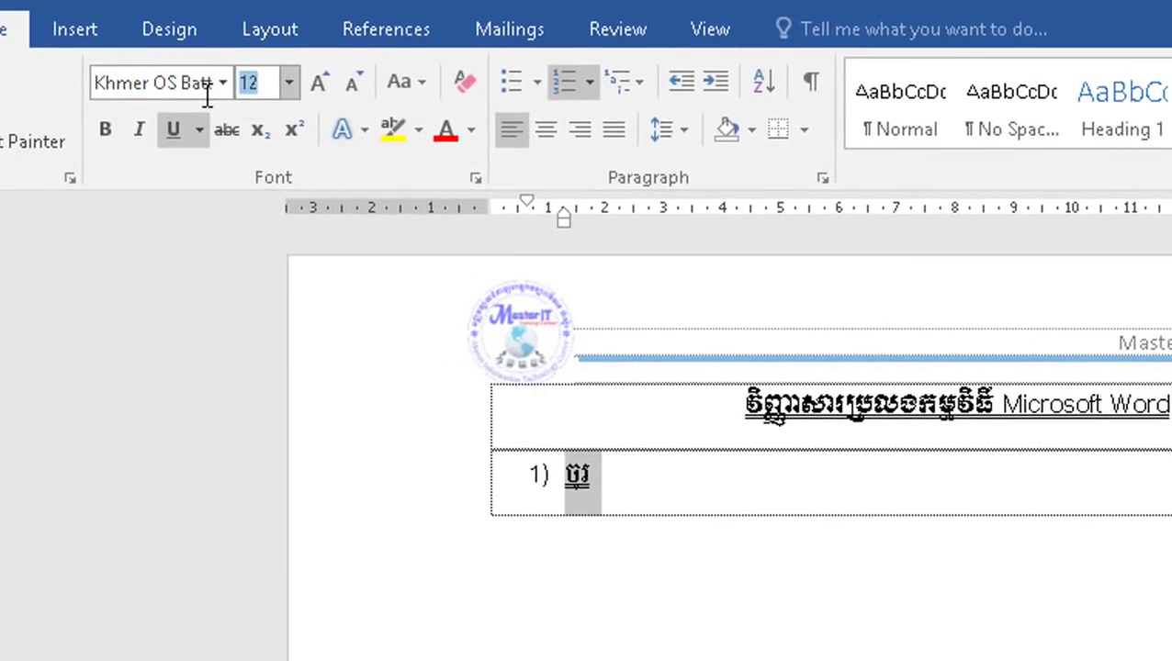
click(199, 131)
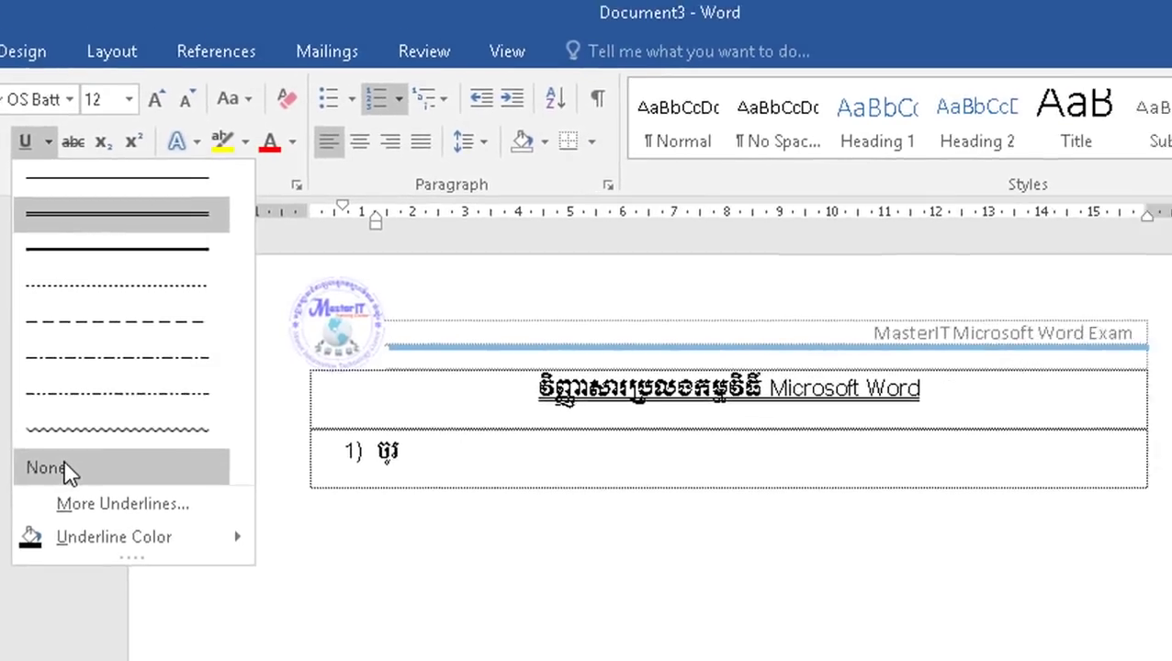
click(194, 491)
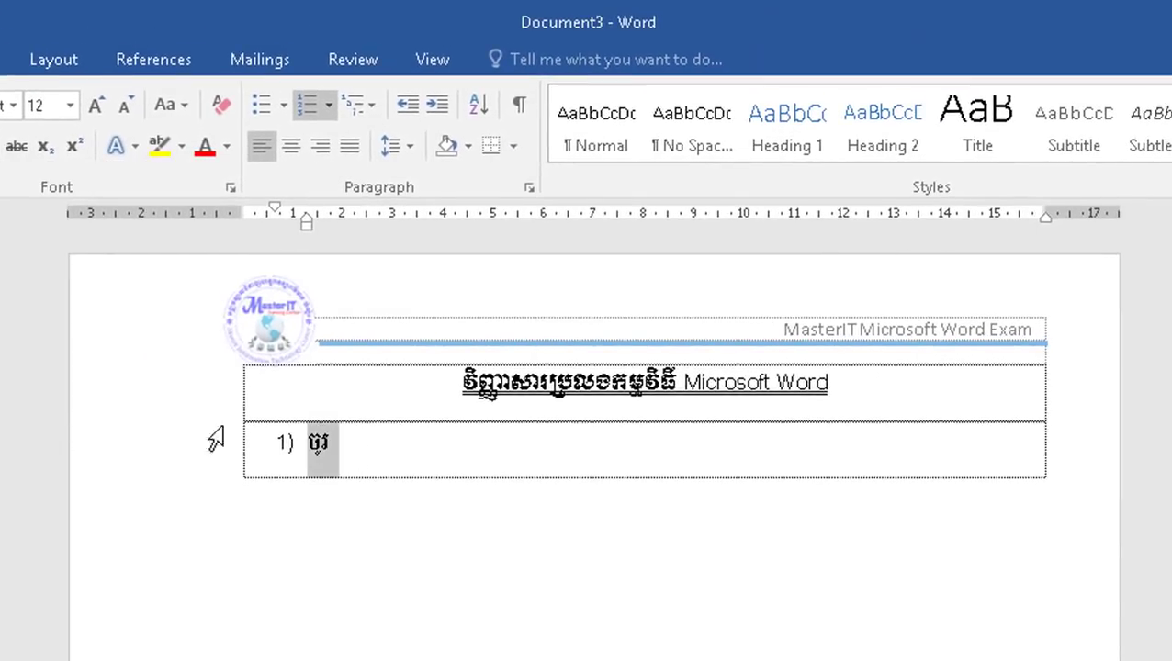
- Finish question 1's Khmer sentence about an A4 document and the margins below, then start item 2)
click(386, 424)
text(ក)
key(BackSpace)
key(BackSpace)
text(បង្កើតក្រ)
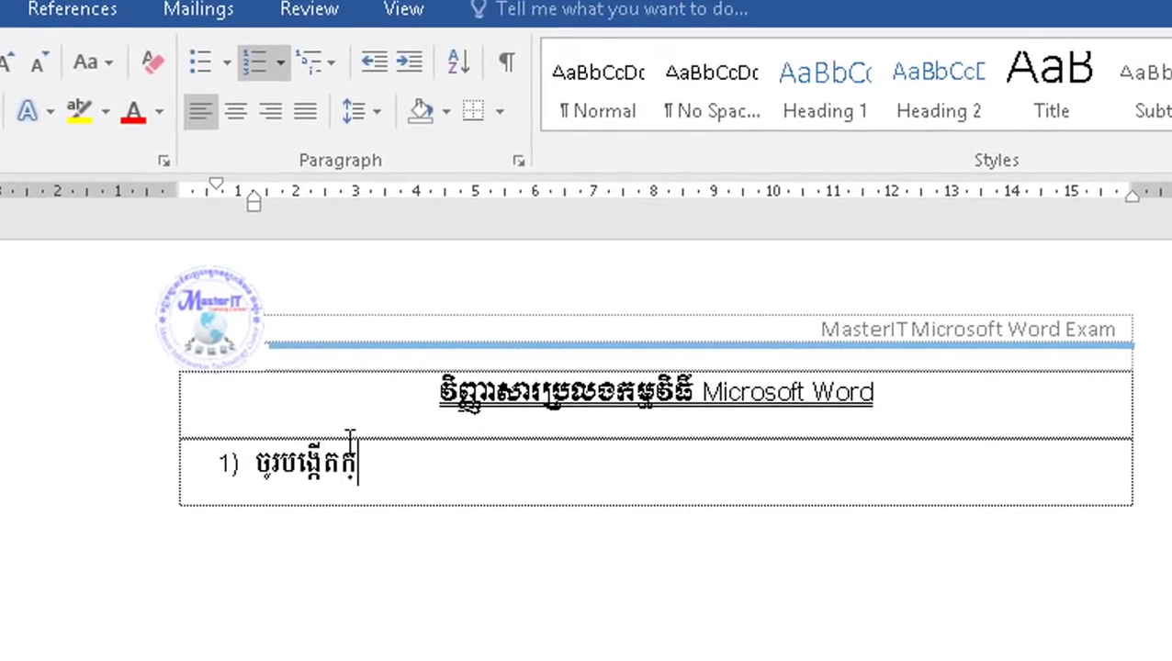
text(ដាសកិច្ច)
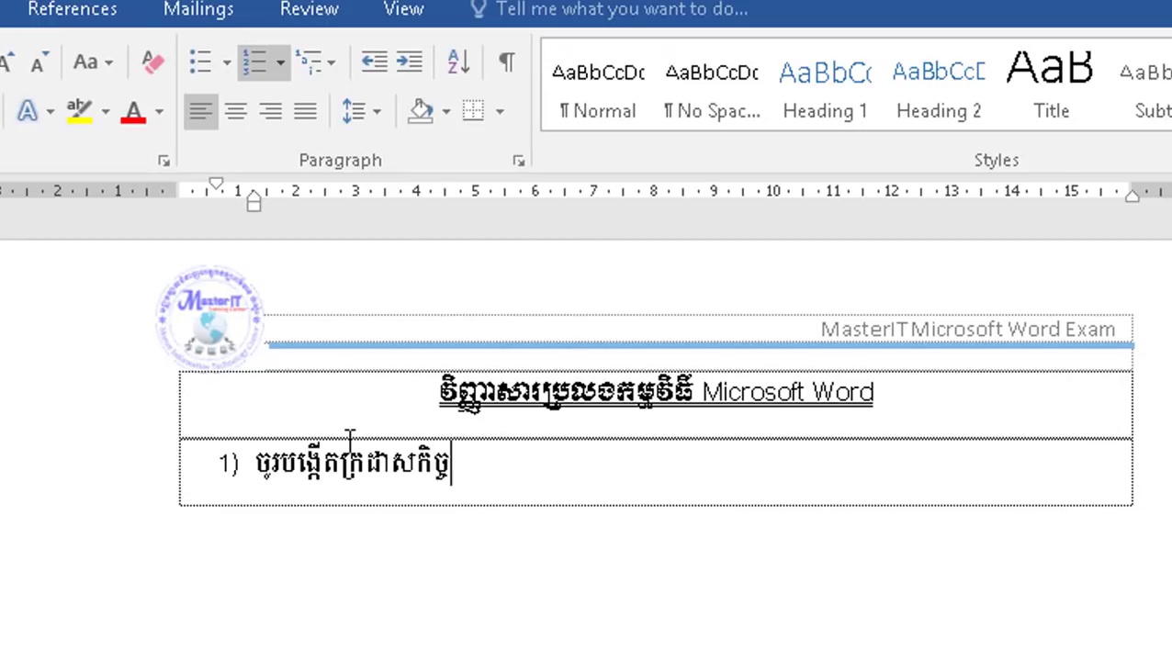
text(ការថ្ម)
text(ី)
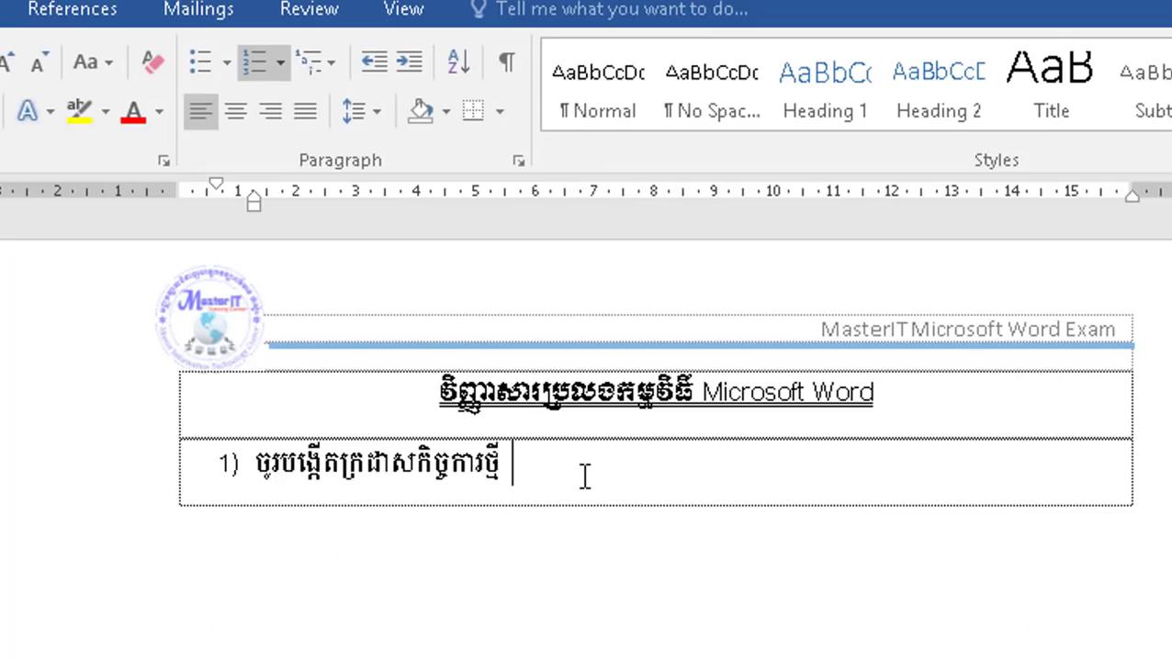
text(ដោយកំ)
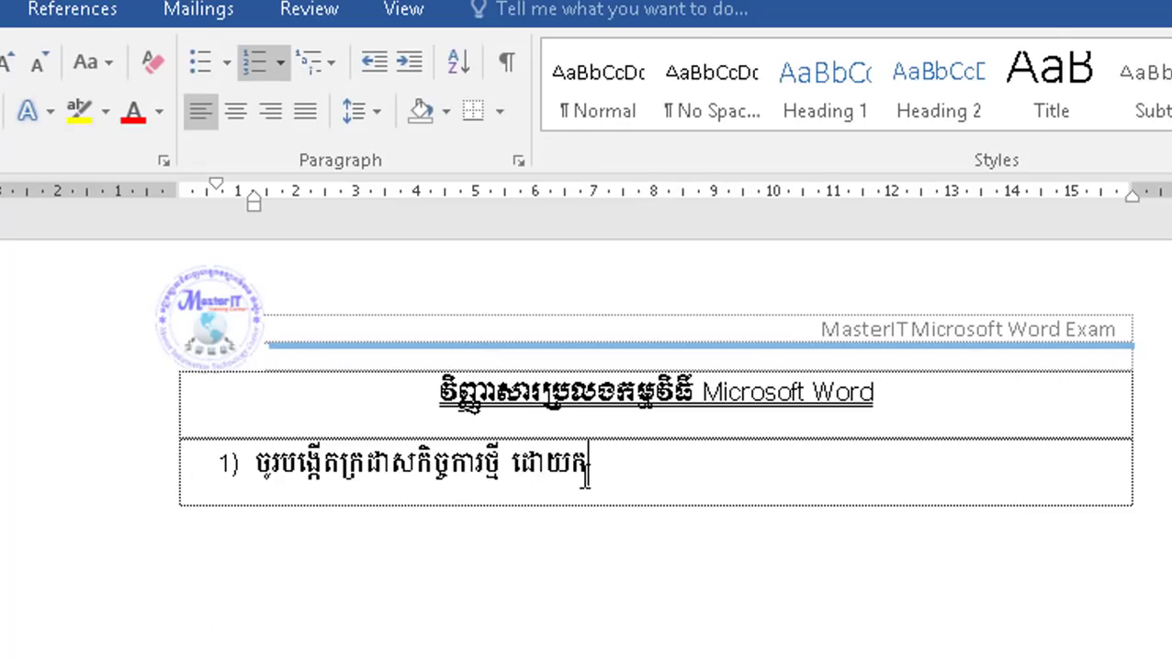
text(ណត់ទំ)
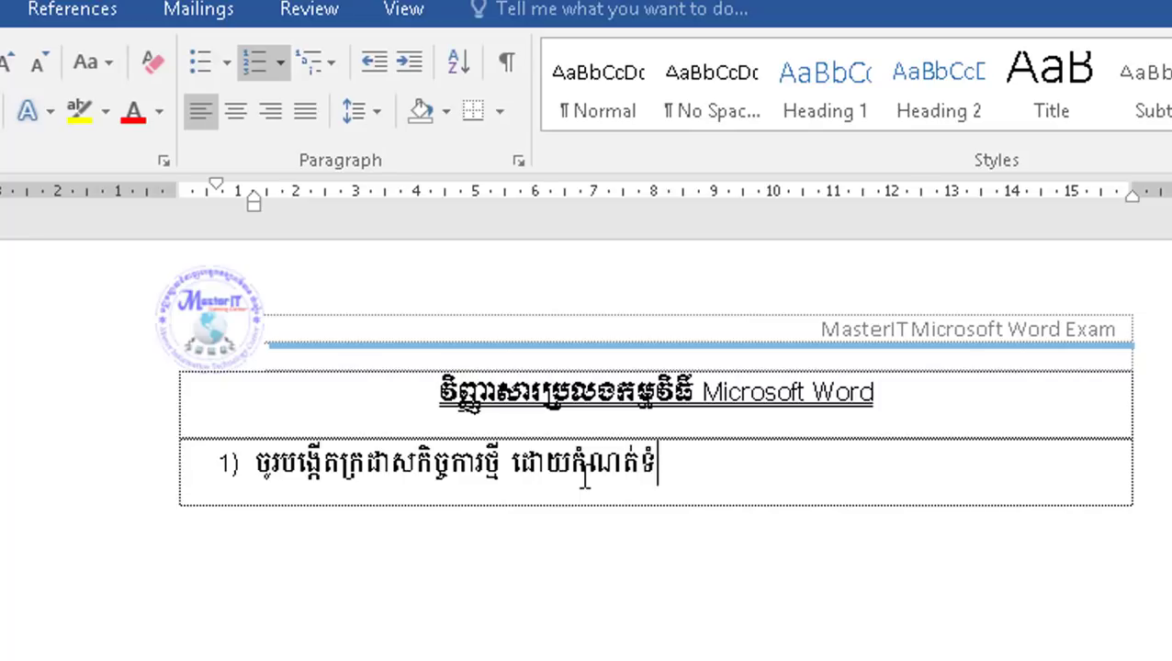
text(ហំ)
text(ក្រដាសខ្នាត  A4 និង Margin ដូចខាងក្រោម៖)
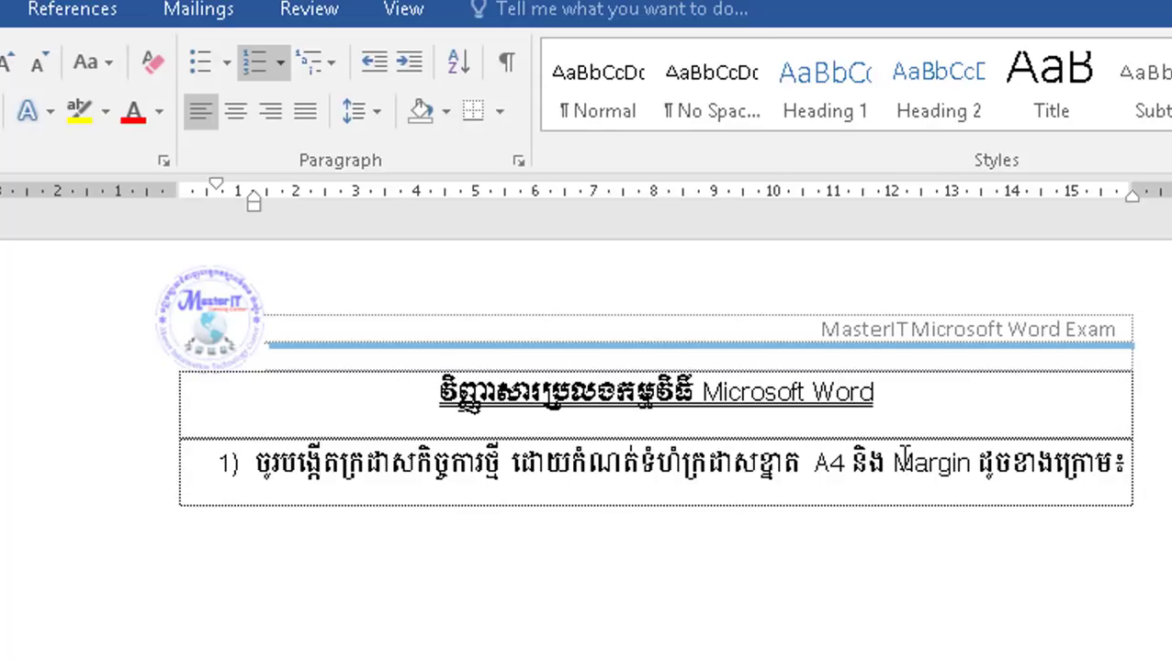
key(Return)
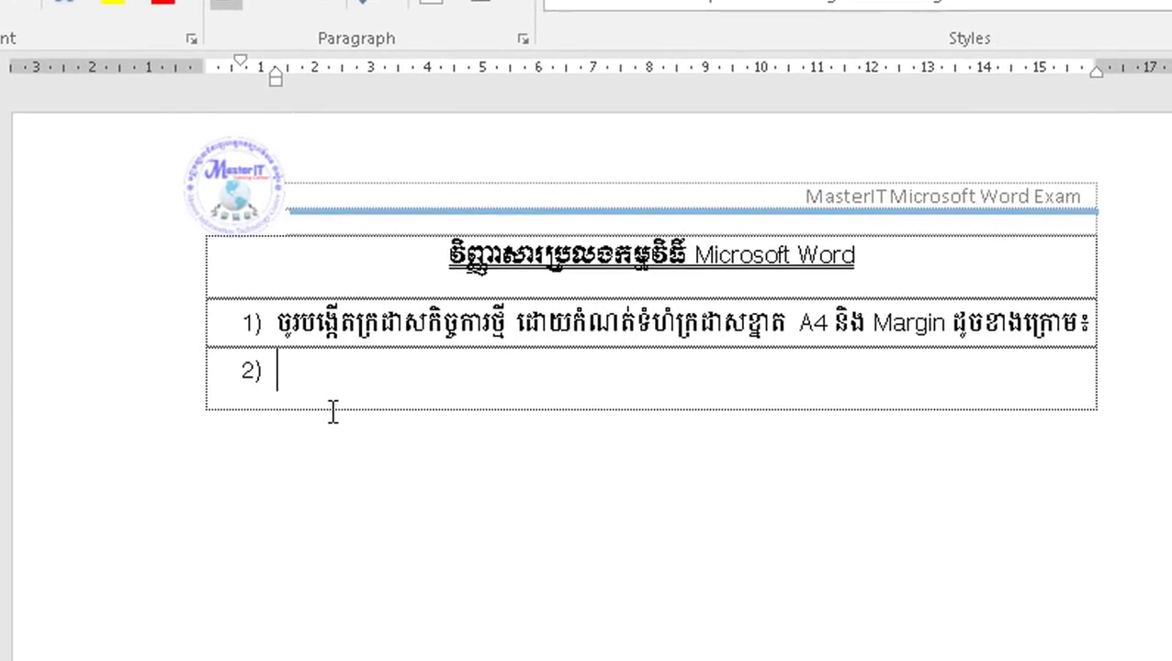
- Type ចូរ in item 2 and start numbered item 3 on a new row
text(ត)
key(BackSpace)
text(ចូ)
text(រ)
key(Tab)
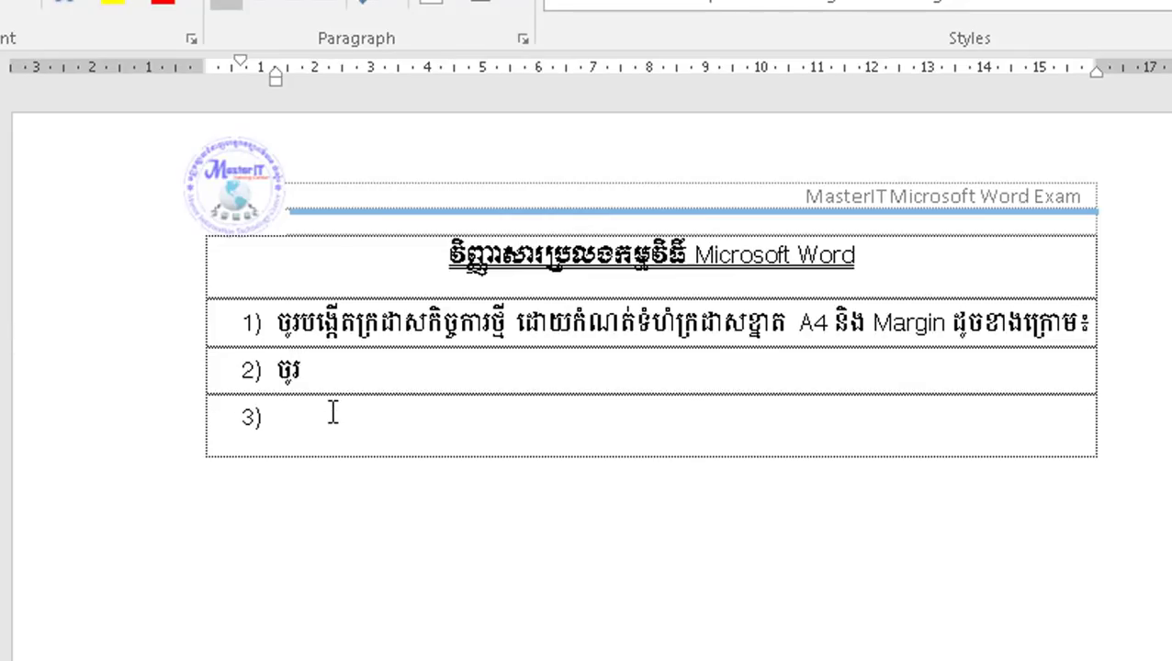
text(ចូរ)
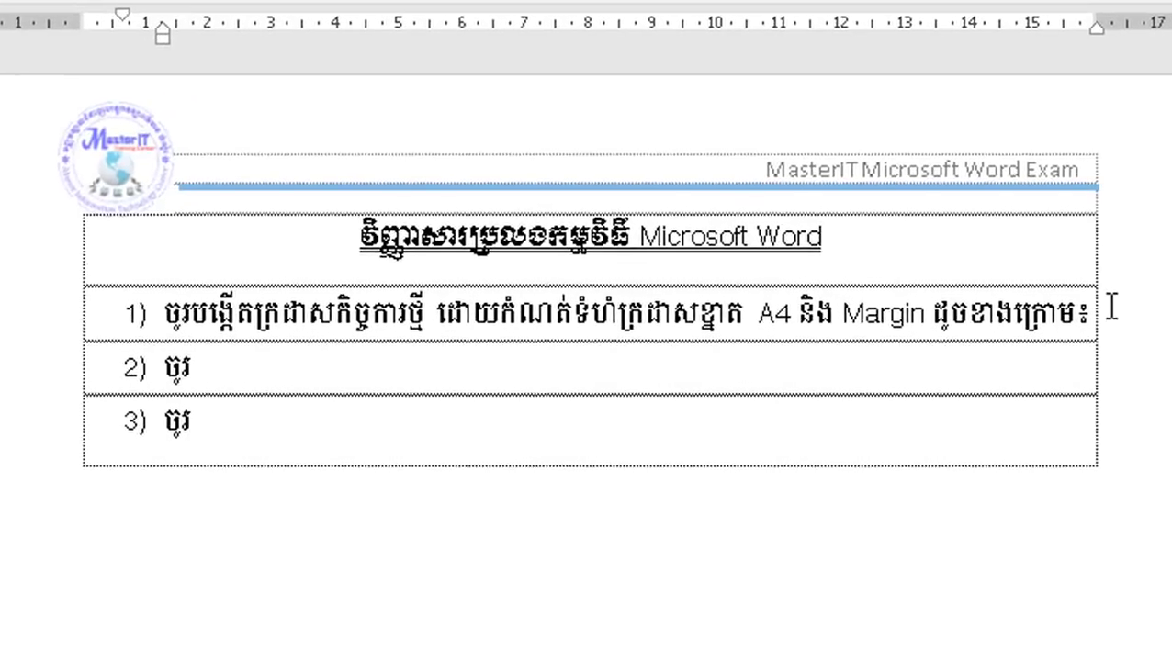
- Add an unnumbered line reading 'Top' right after question 1
click(1095, 312)
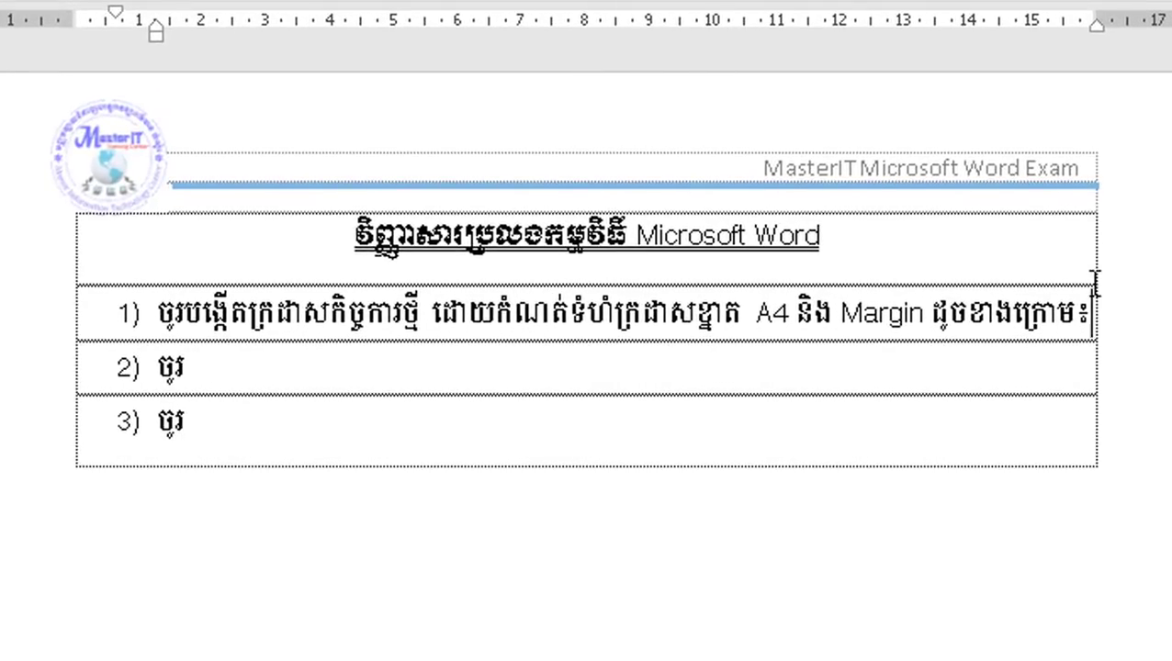
key(Return)
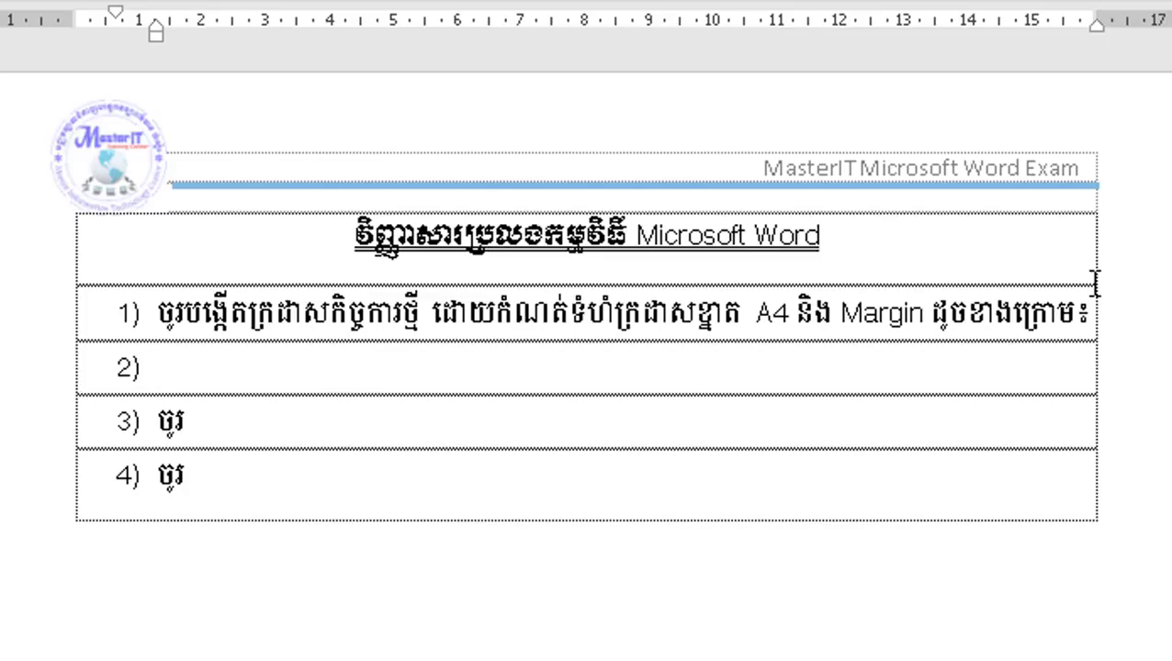
key(BackSpace)
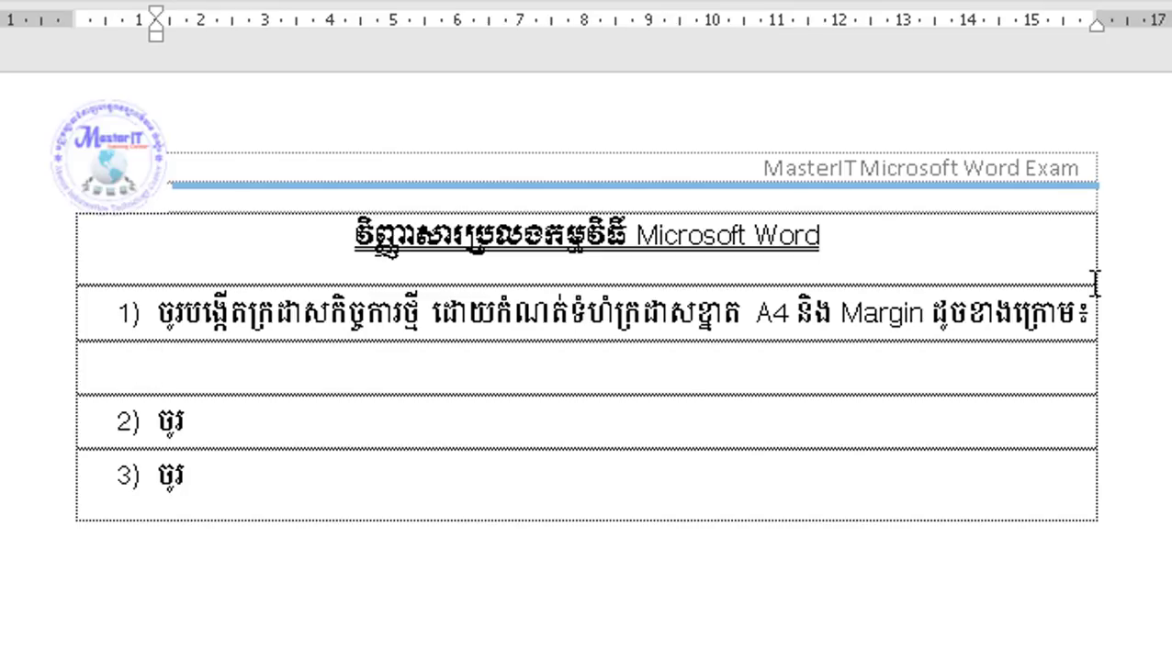
text(Top)
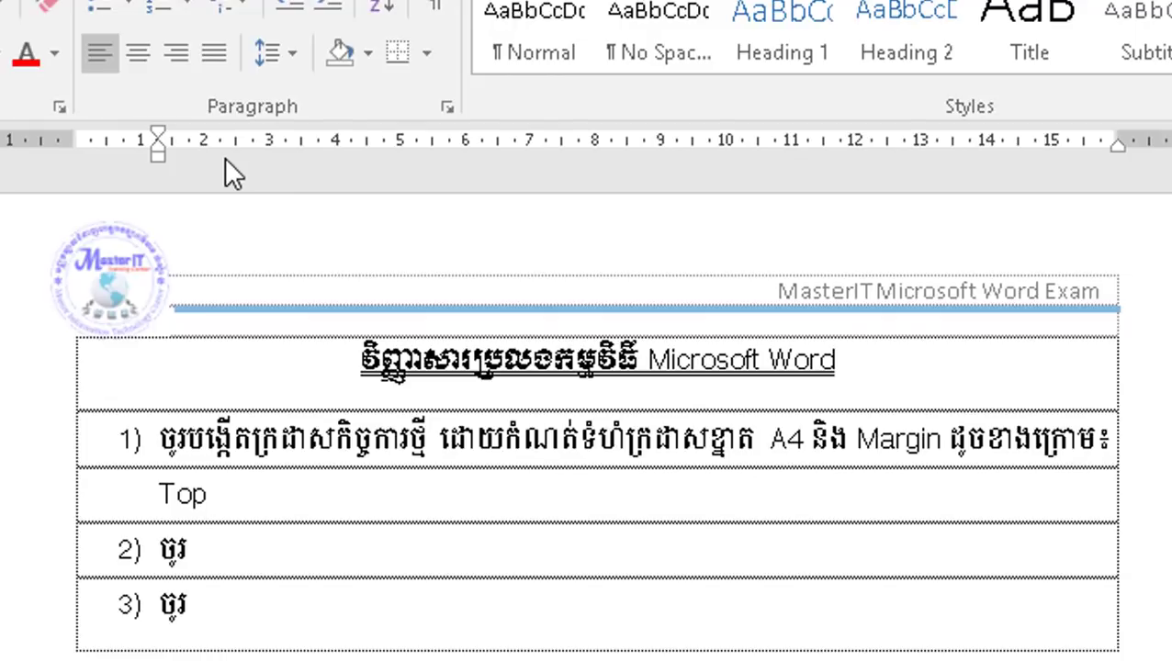
- Set tab stops at 4, 10 and 12.5 cm and enter 'Top = 2cm' and 'Button = 2cm'
click(335, 148)
key(Tab)
text(=)
text( 2cm)
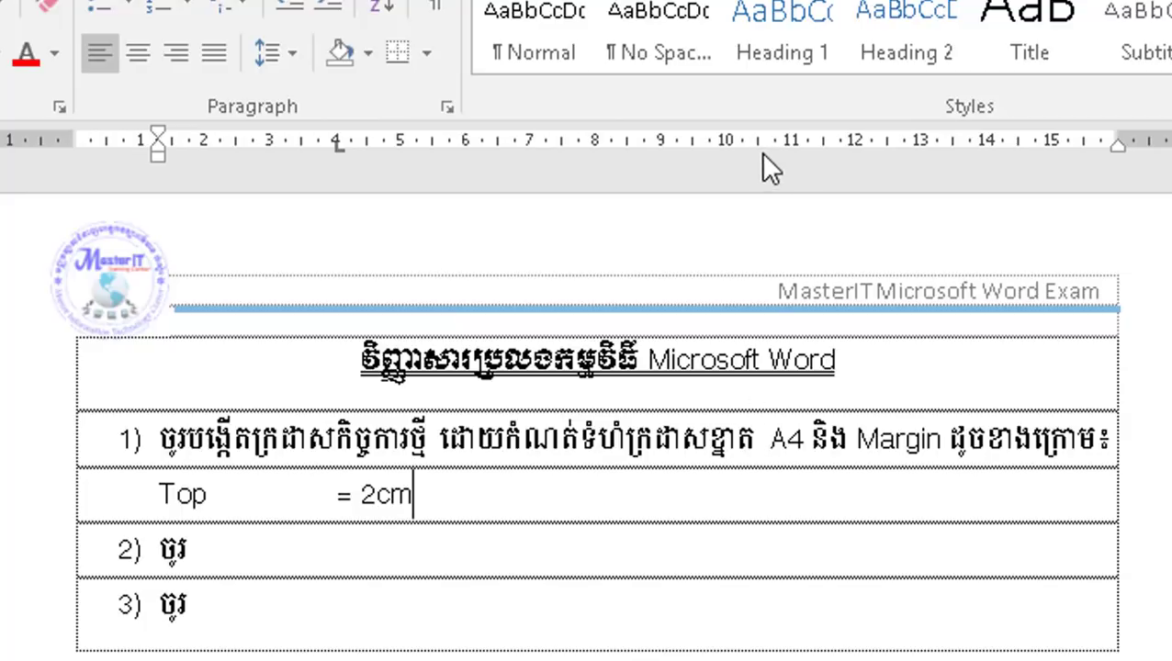
mouse_move(783, 149)
mouse_down()
mouse_move(800, 152)
mouse_move(727, 161)
mouse_up()
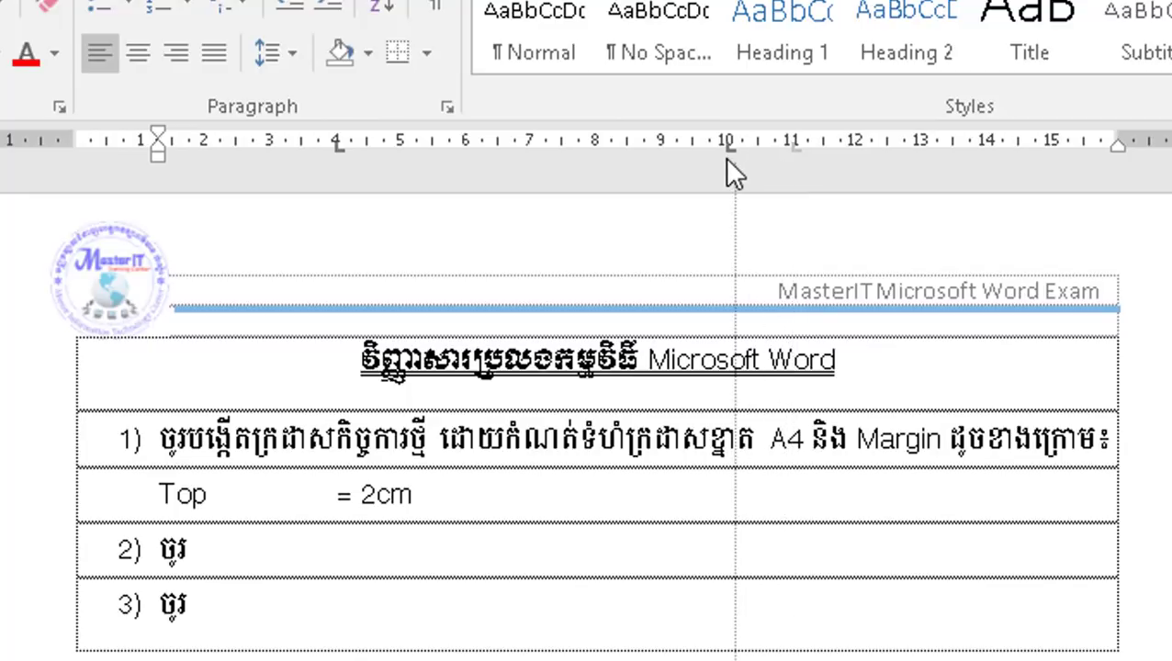
key(Tab)
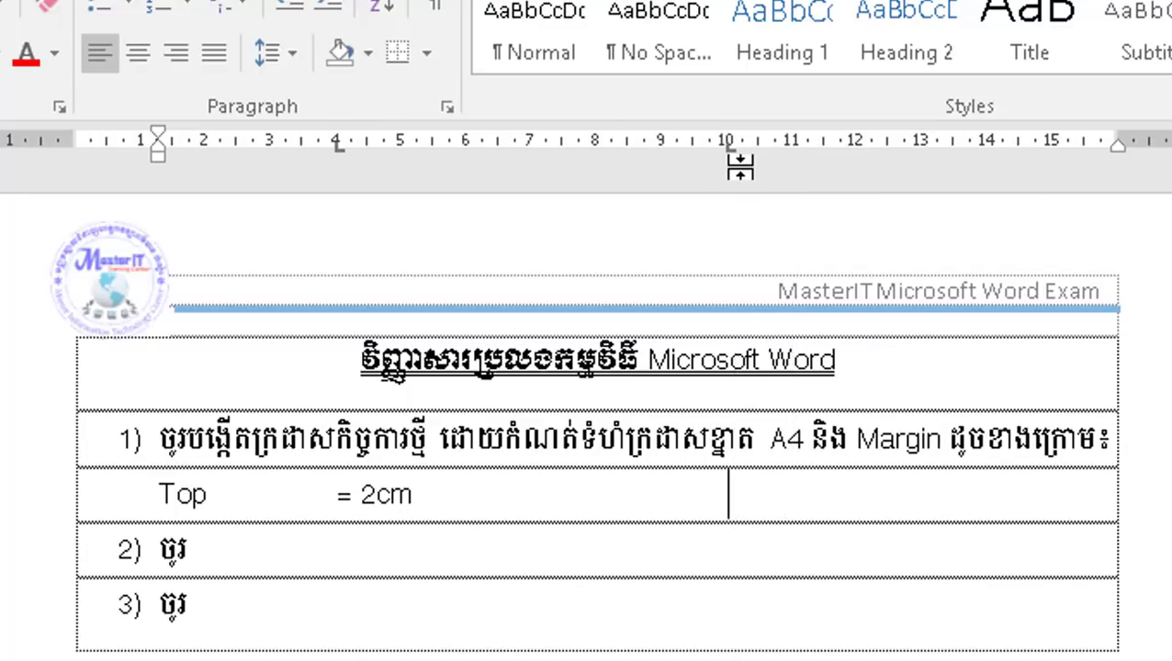
text(But)
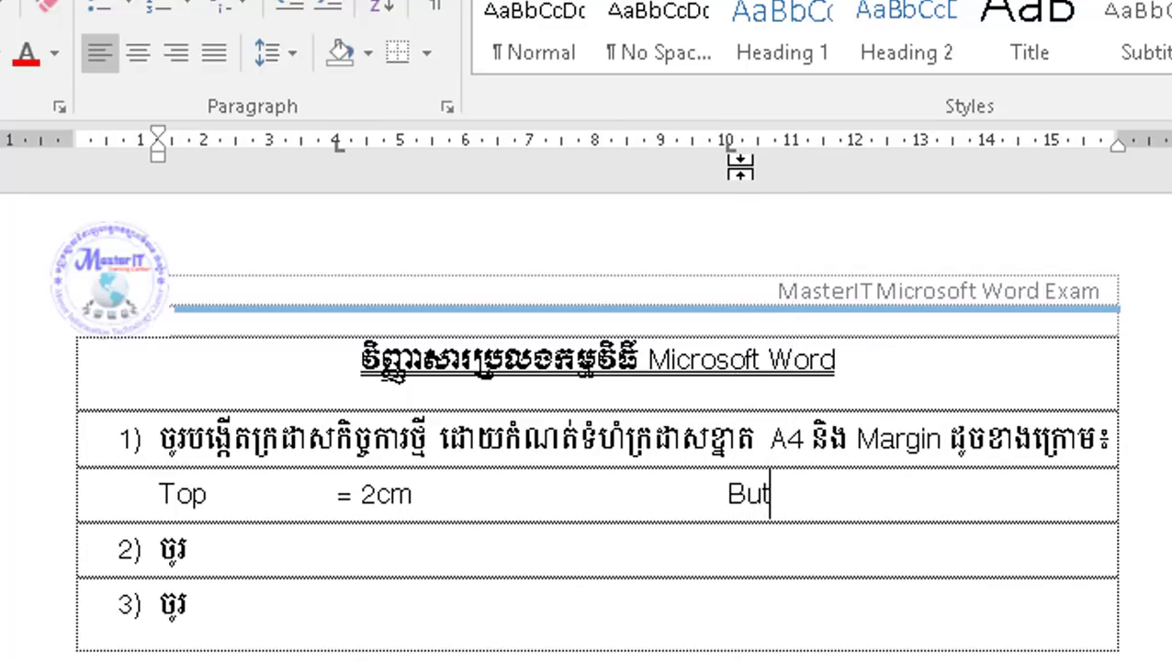
text(ton)
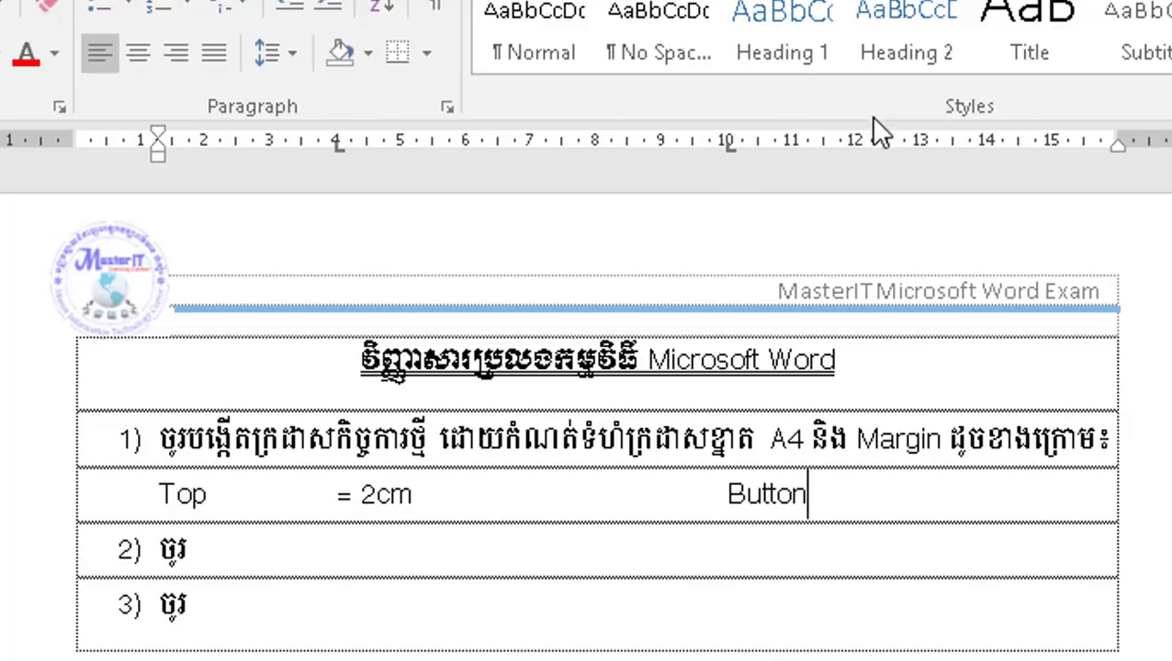
click(889, 147)
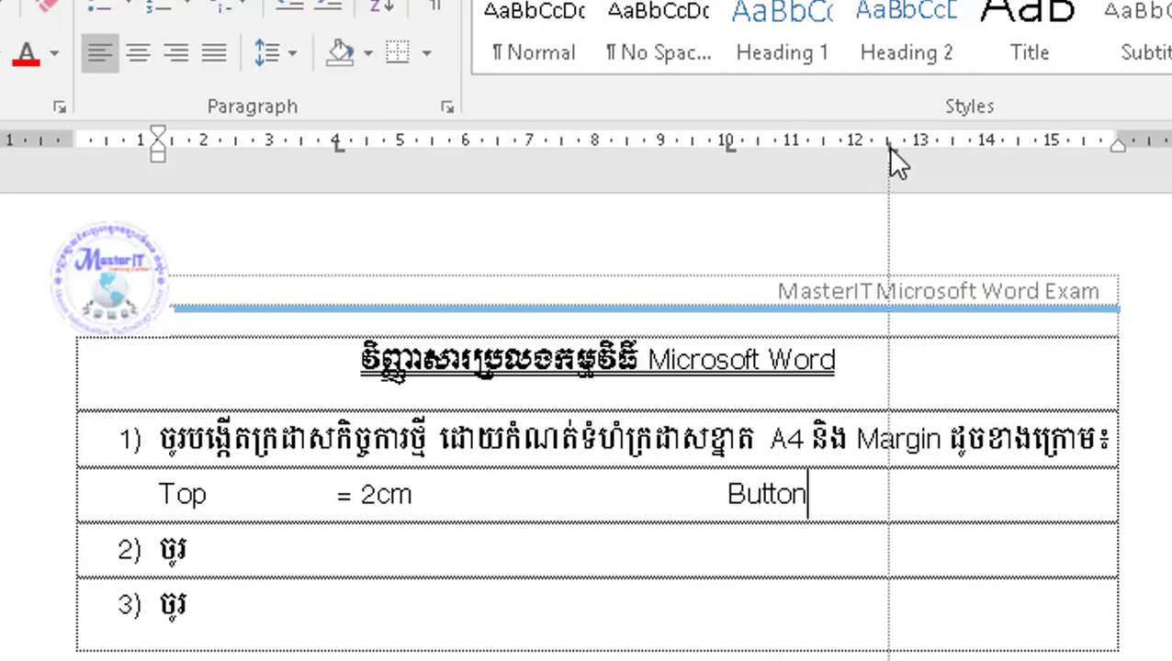
key(Tab)
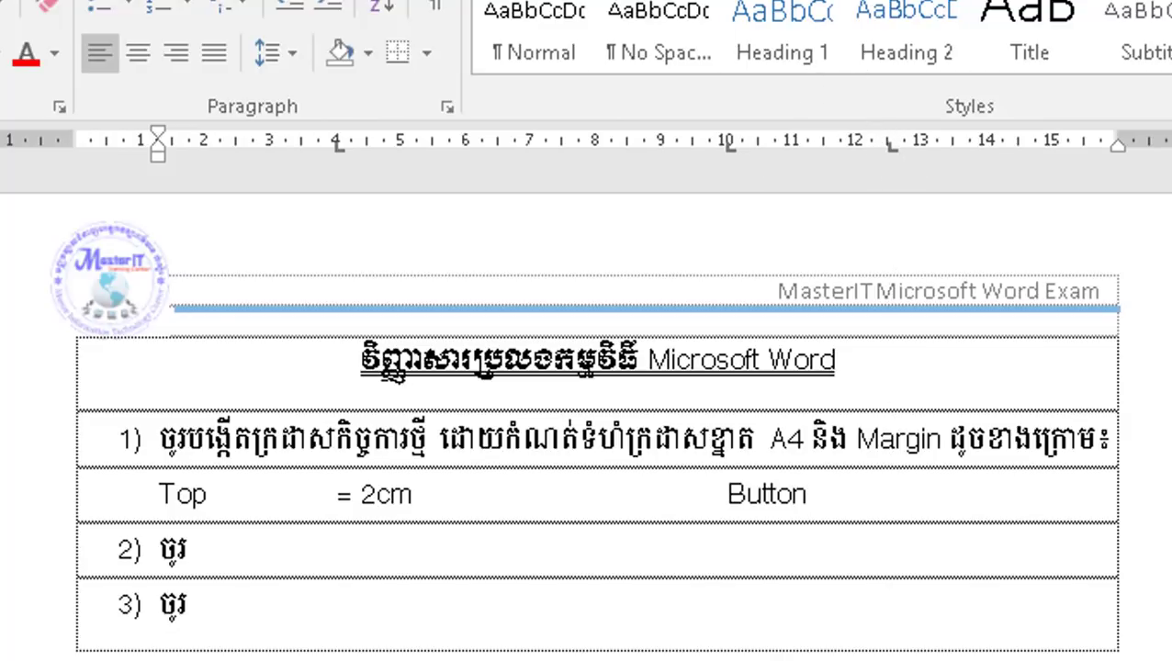
text( = 2)
text(cm)
- Add a tabbed line 'Left = 1.5cm' and 'Right = 1.5cm'
key(Return)
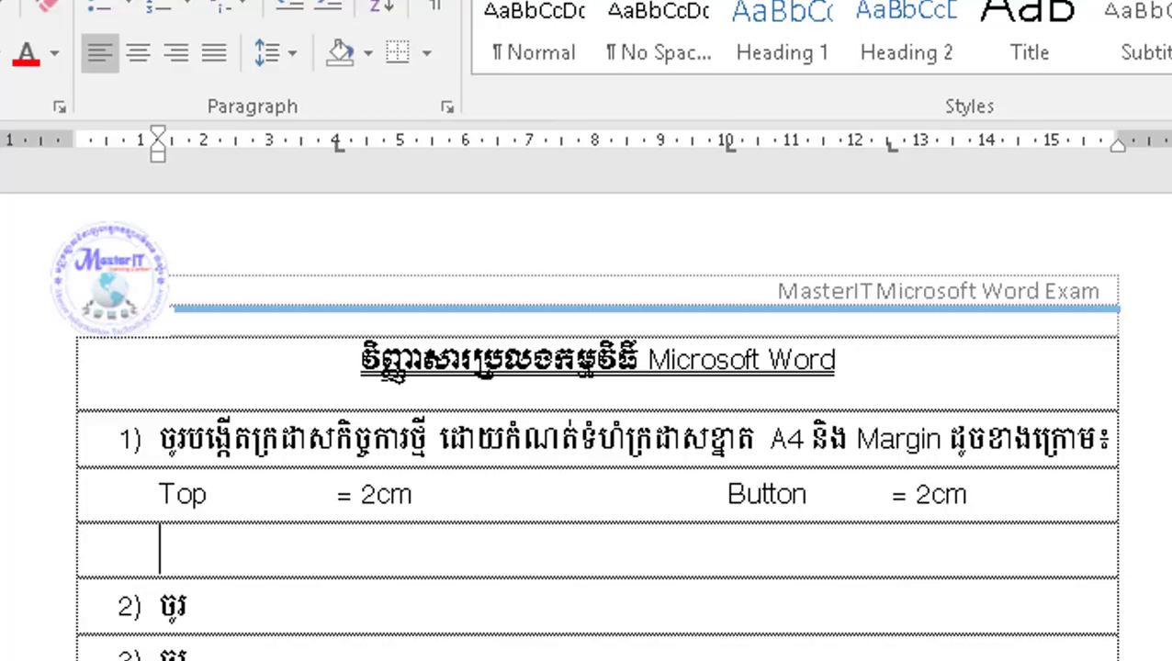
text(Left)
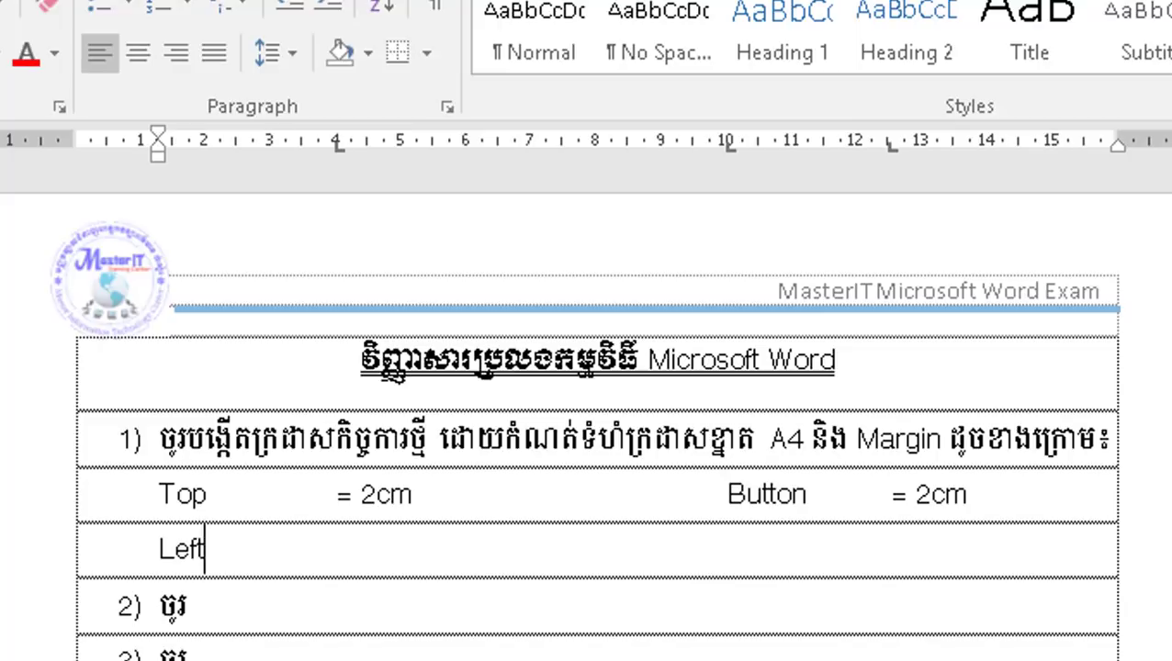
key(Tab)
text(=1)
key(BackSpace)
text(1.)
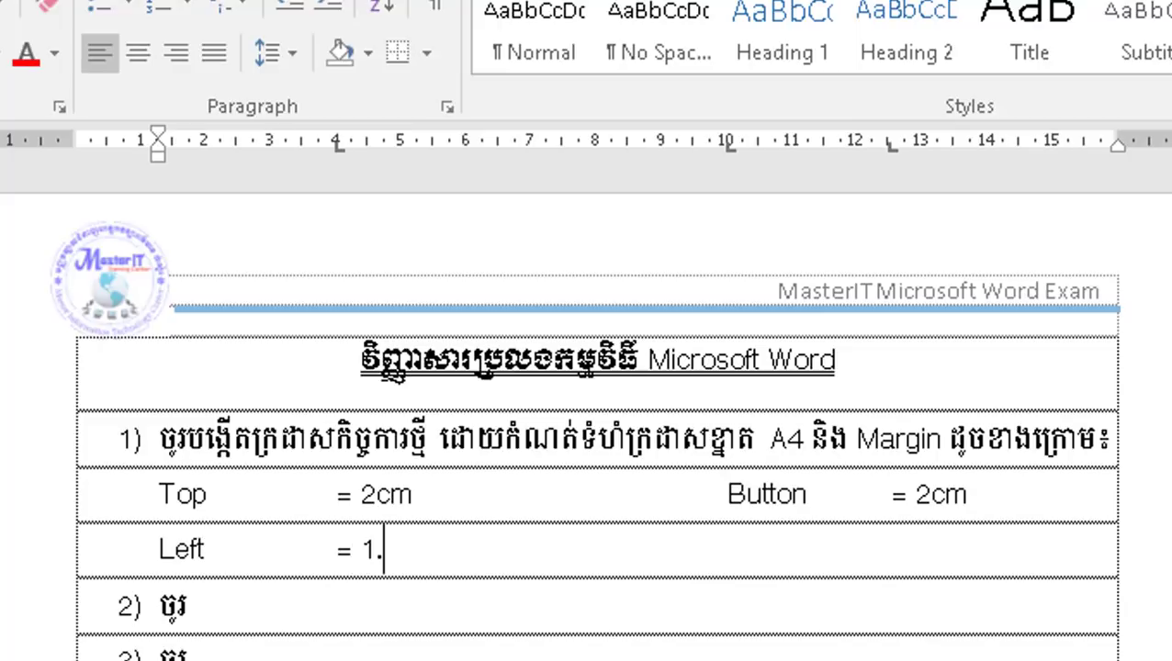
text(5cccm)
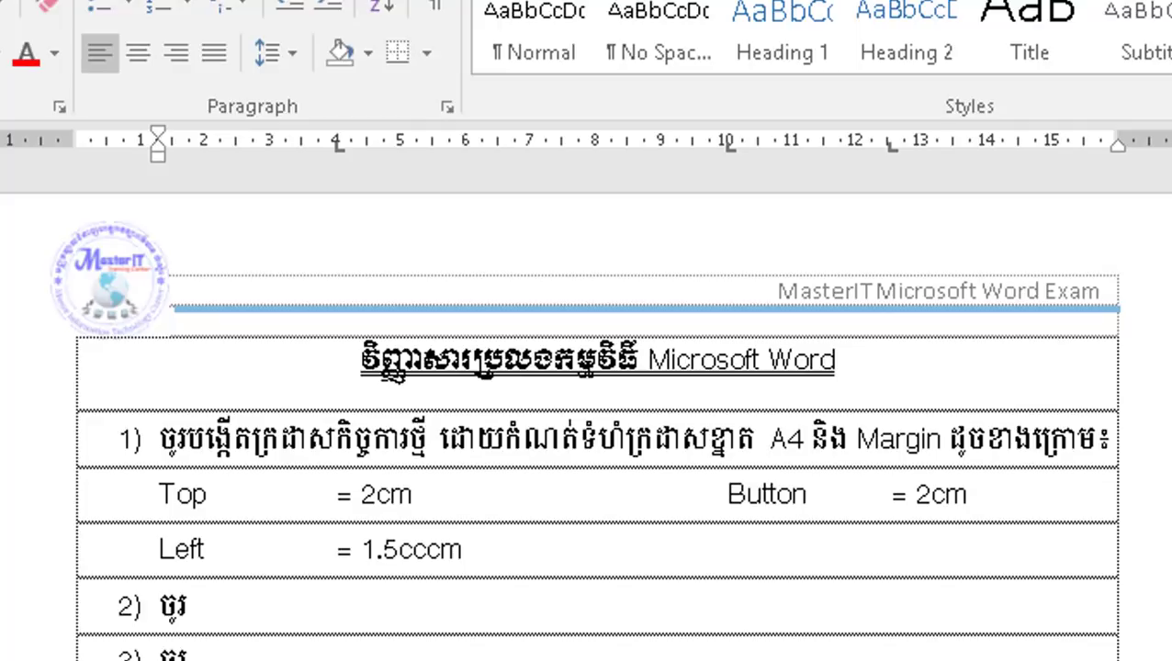
key(BackSpace)
key(BackSpace)
key(BackSpace)
text(m)
key(Tab)
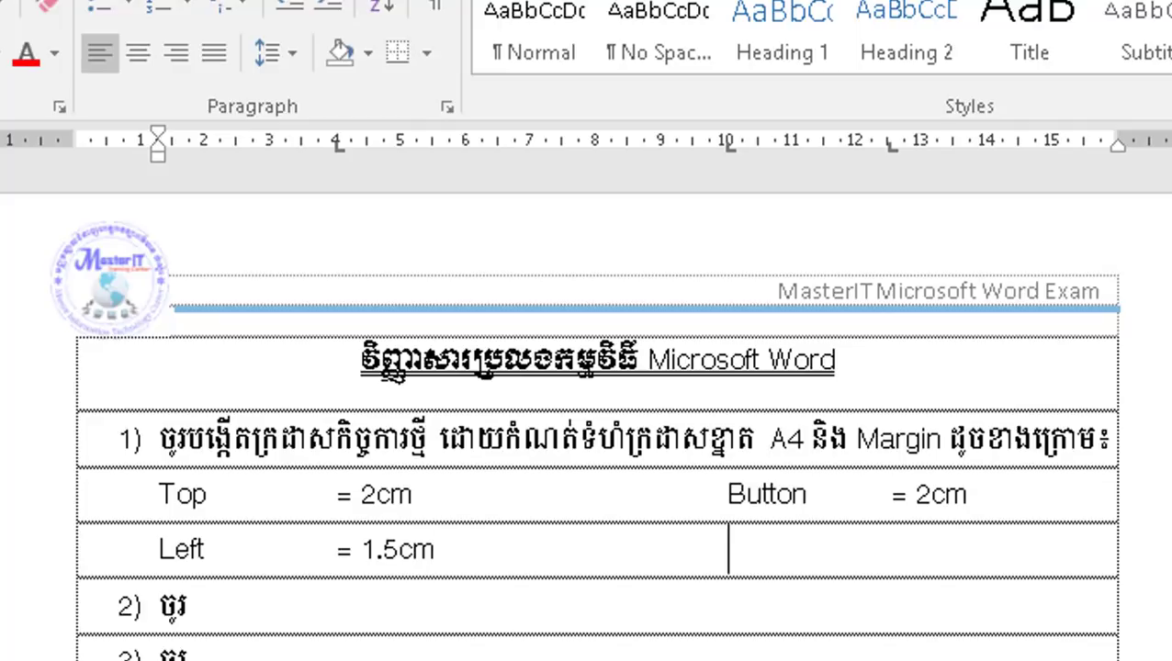
text(Right)
key(Tab)
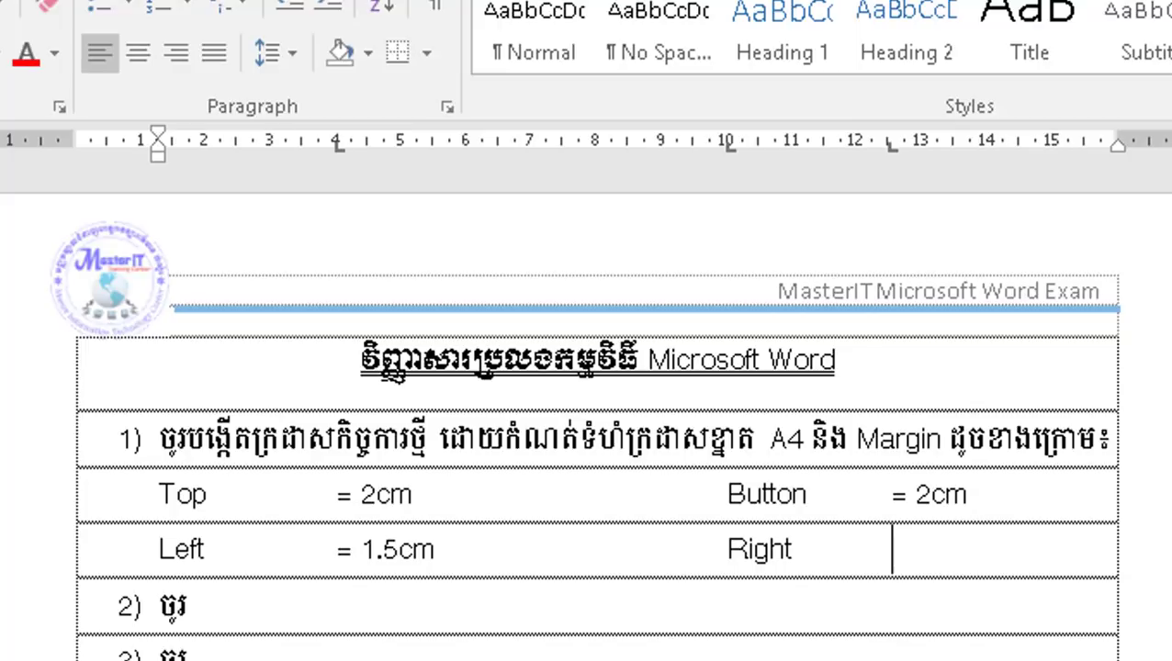
text(= 1)
text(.5cm)
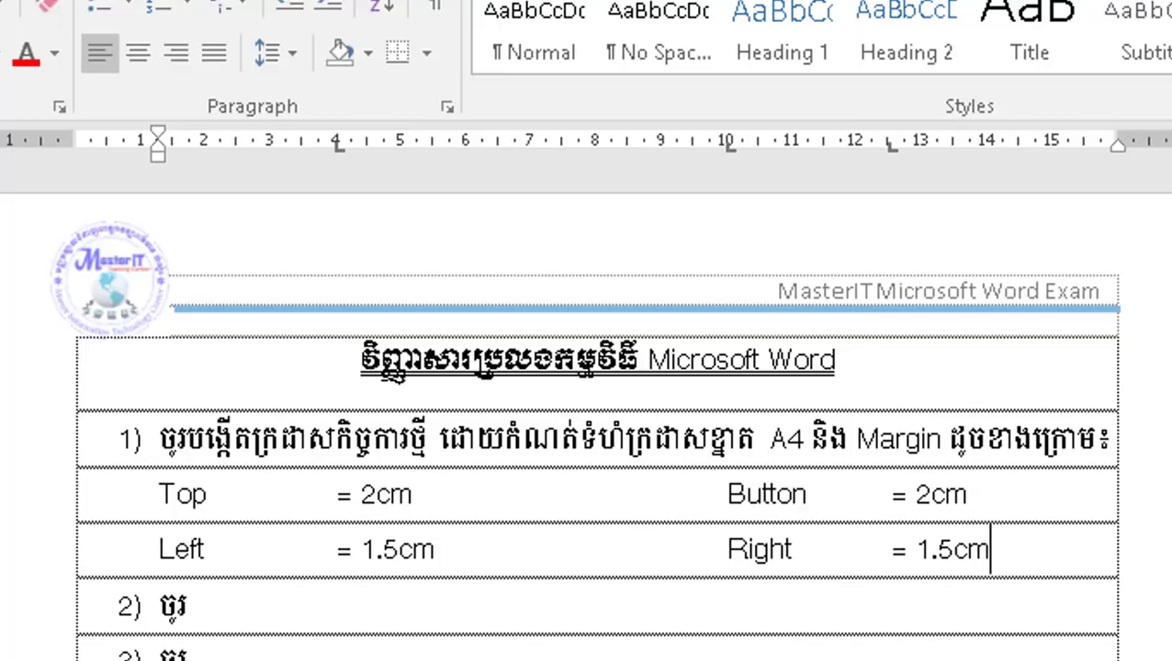
- Add a final line 'Getter = 2cm'
key(Return)
text(Getter)
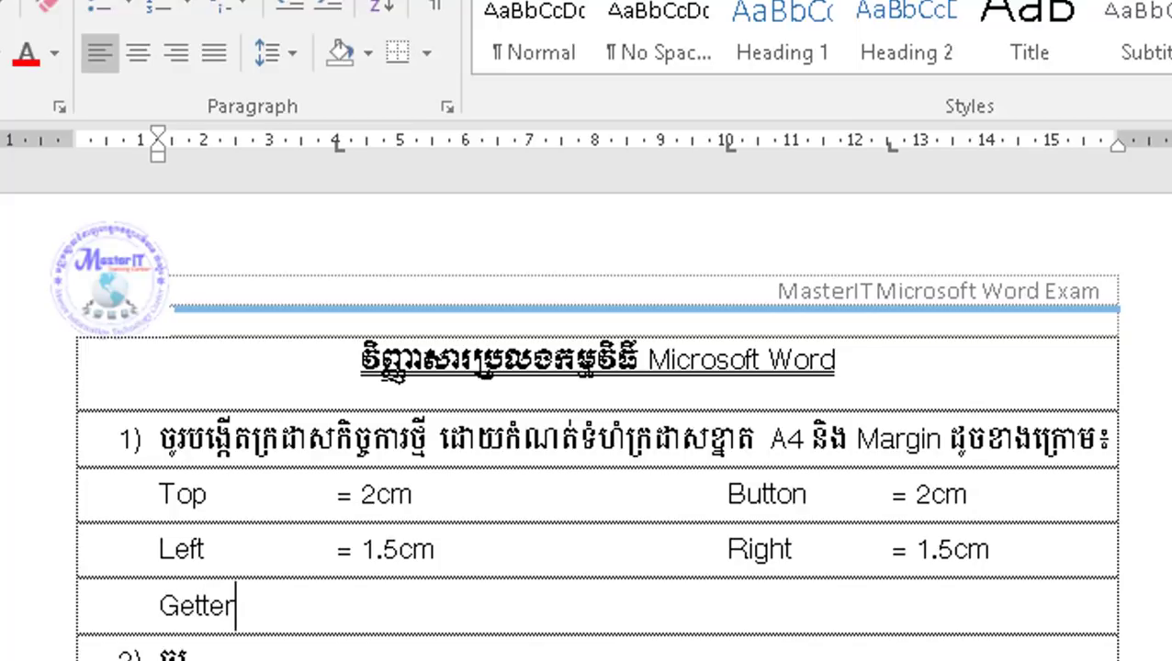
key(Tab)
text(=)
text( 2)
text(cm)
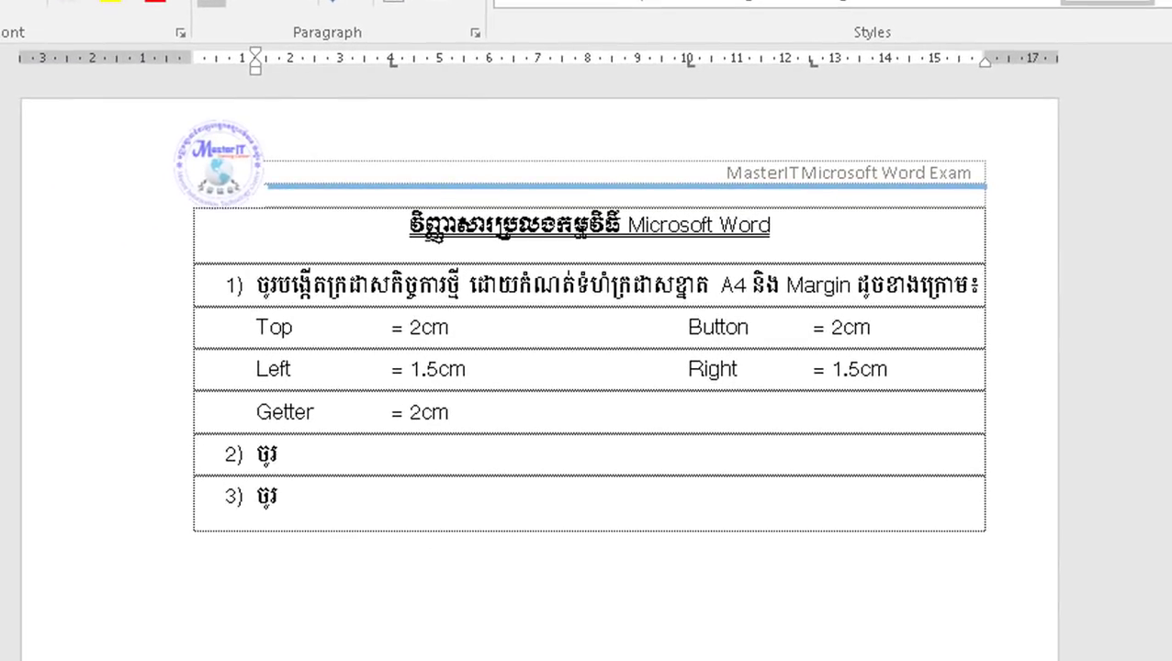
- After ចូរ in item 2, type the Khmer request for a header and footer like the sample, then begin question 3
click(336, 464)
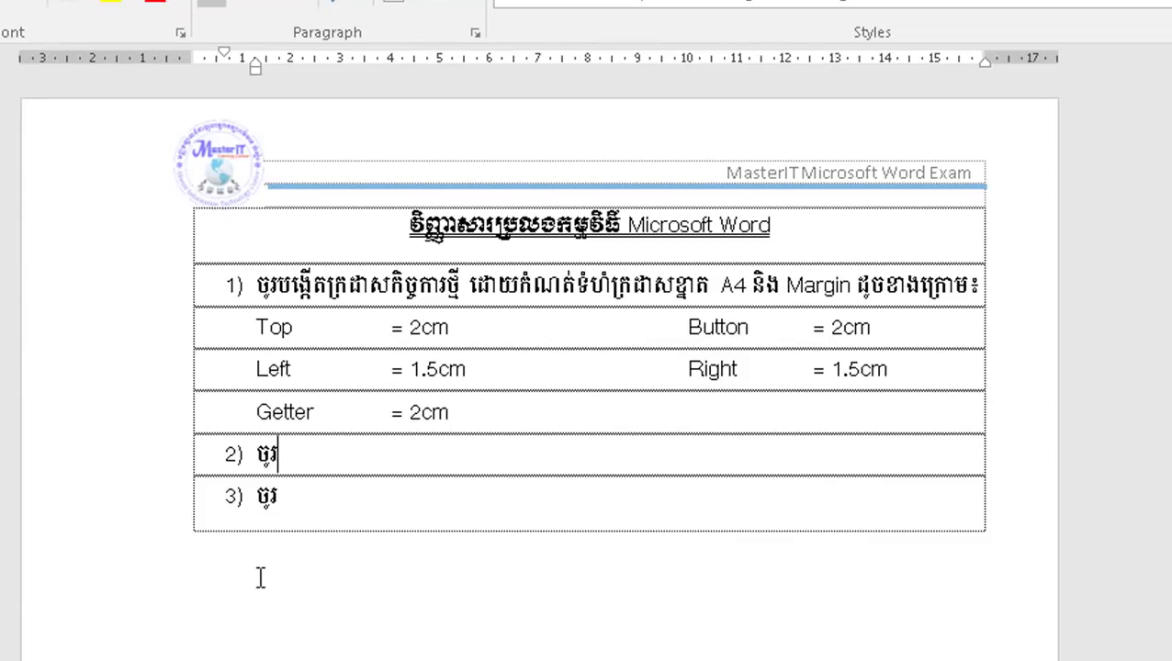
text(da)
key(BackSpace)
key(BackSpace)
text(ដា)
text(ក់)
text(ក្បាលទំព័រនិងជើងទំព័រដូចគំរូបវិញ្ញាសារប្រលង)
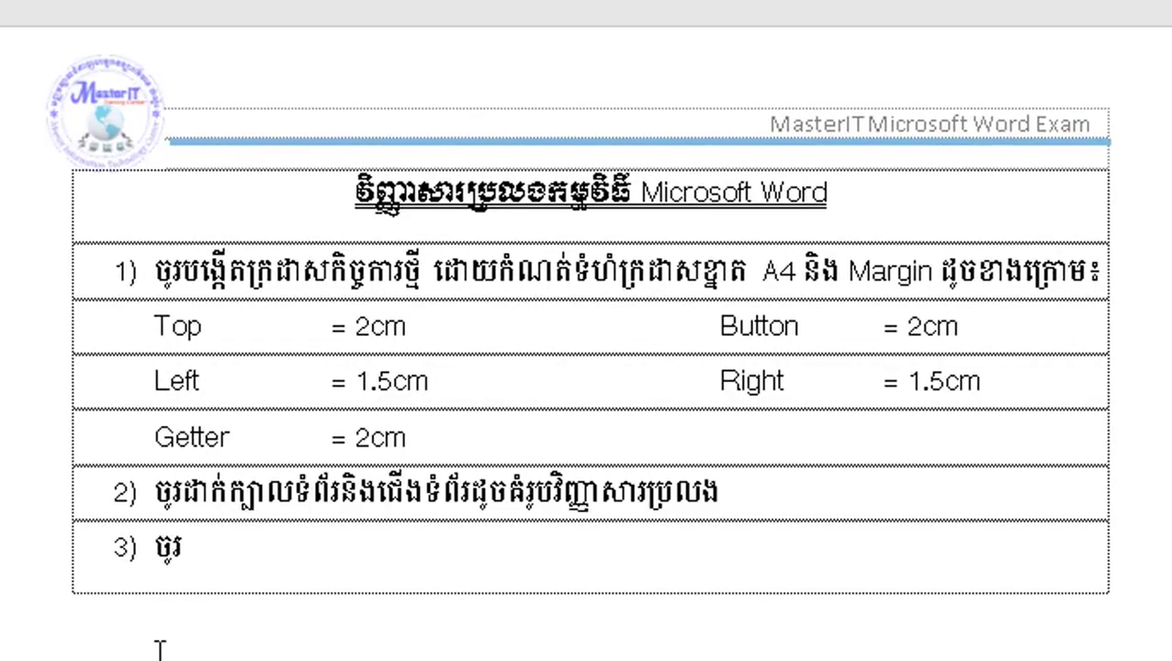
text(? ចូរ)
text(វាយអត្ថបទទាំងអស់នៅក្នុងវិញ្ញាសារប្រ)
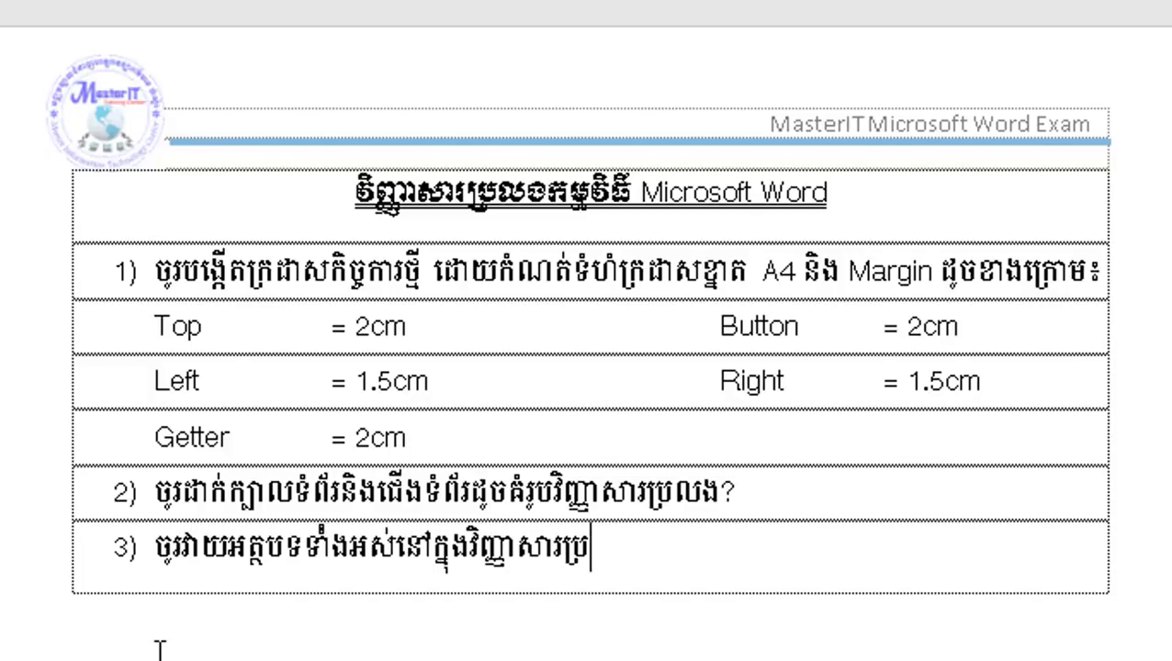
text(លង?)
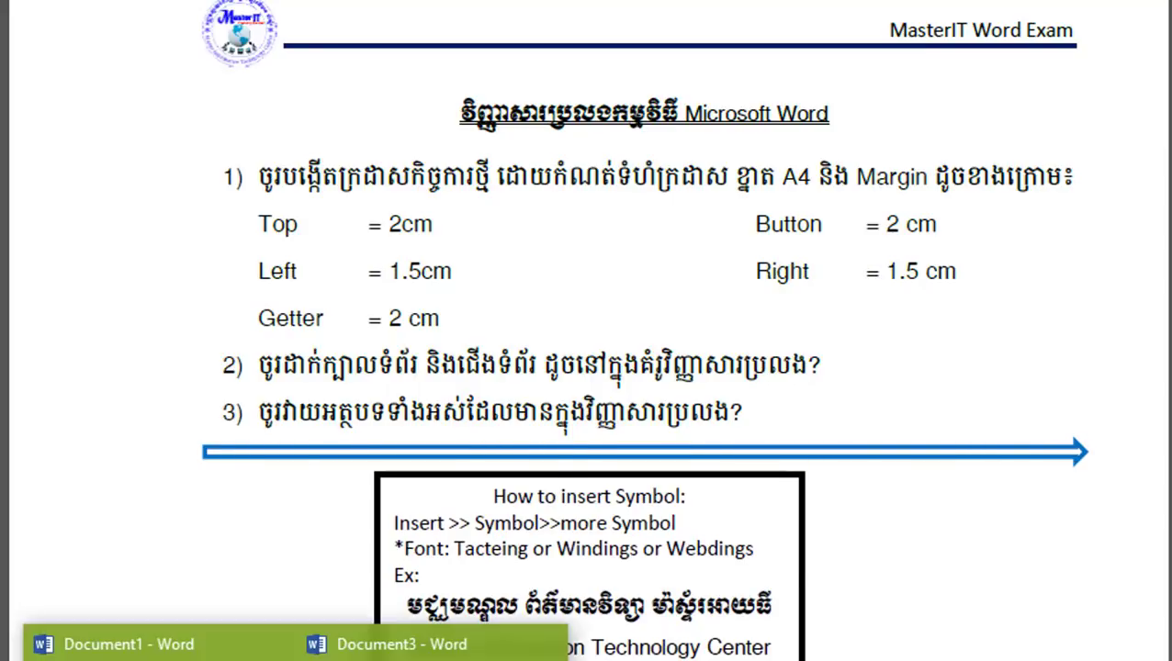
- Draw a long Right Arrow shape just below the question table
click(363, 640)
click(165, 51)
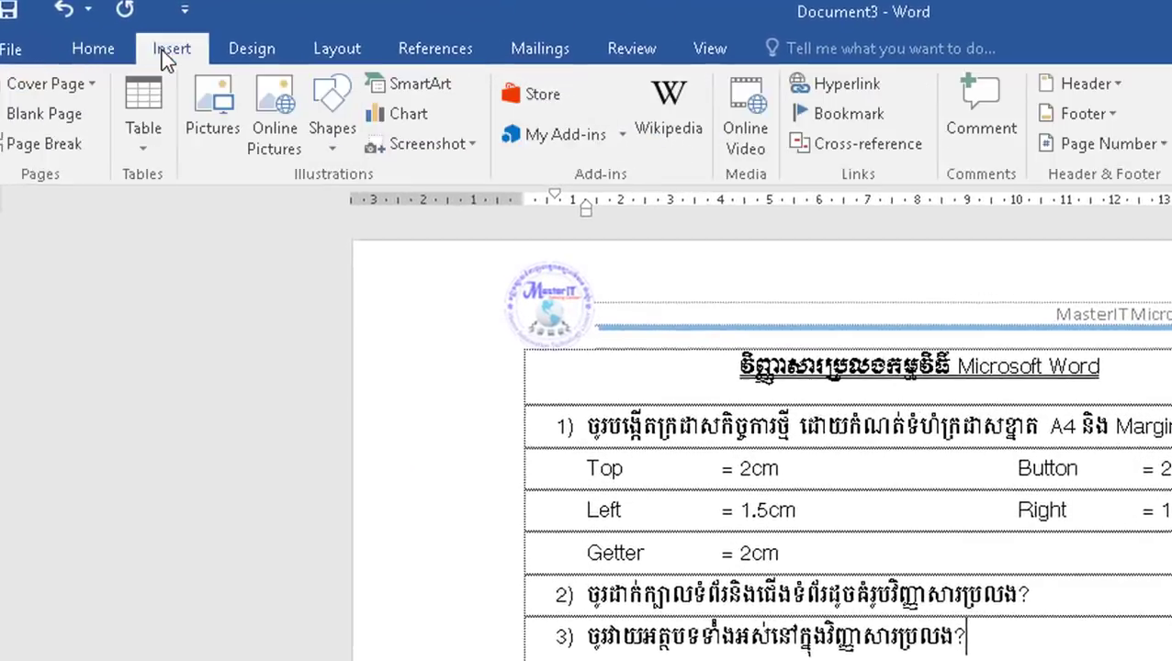
click(335, 161)
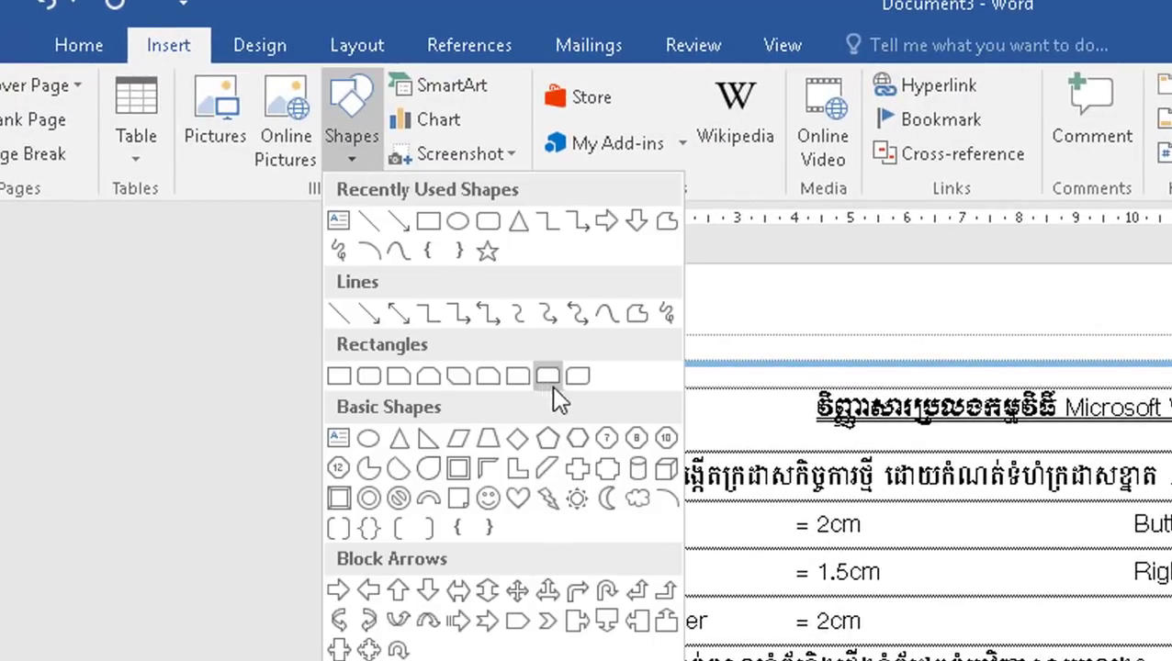
click(611, 225)
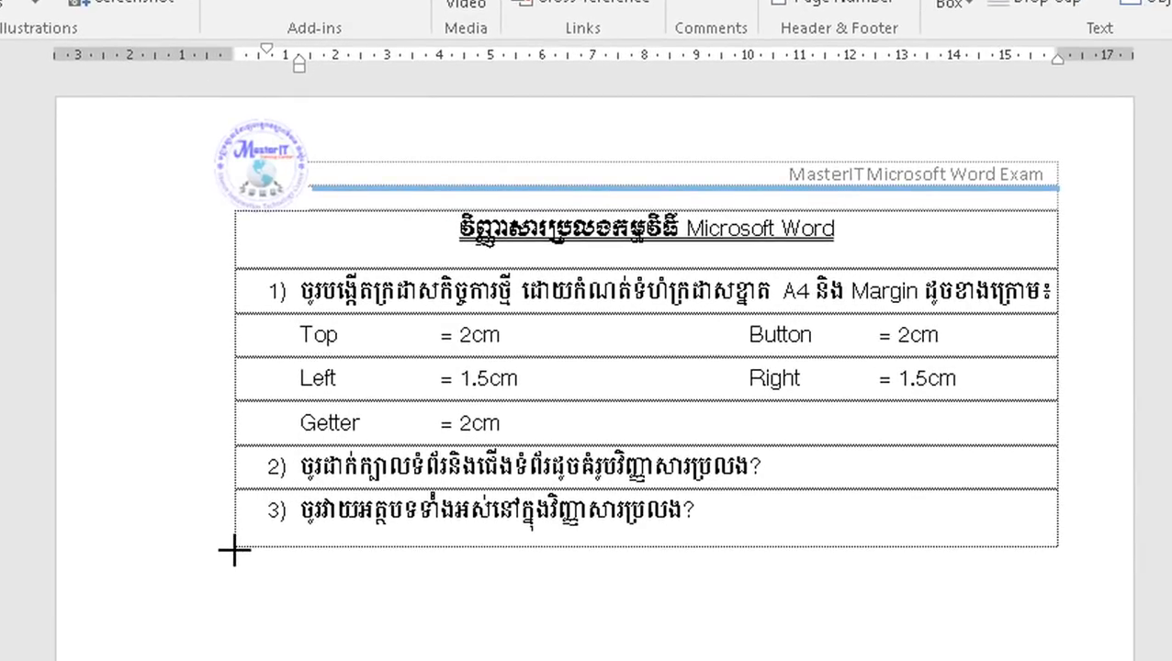
drag(236, 552, 1058, 571)
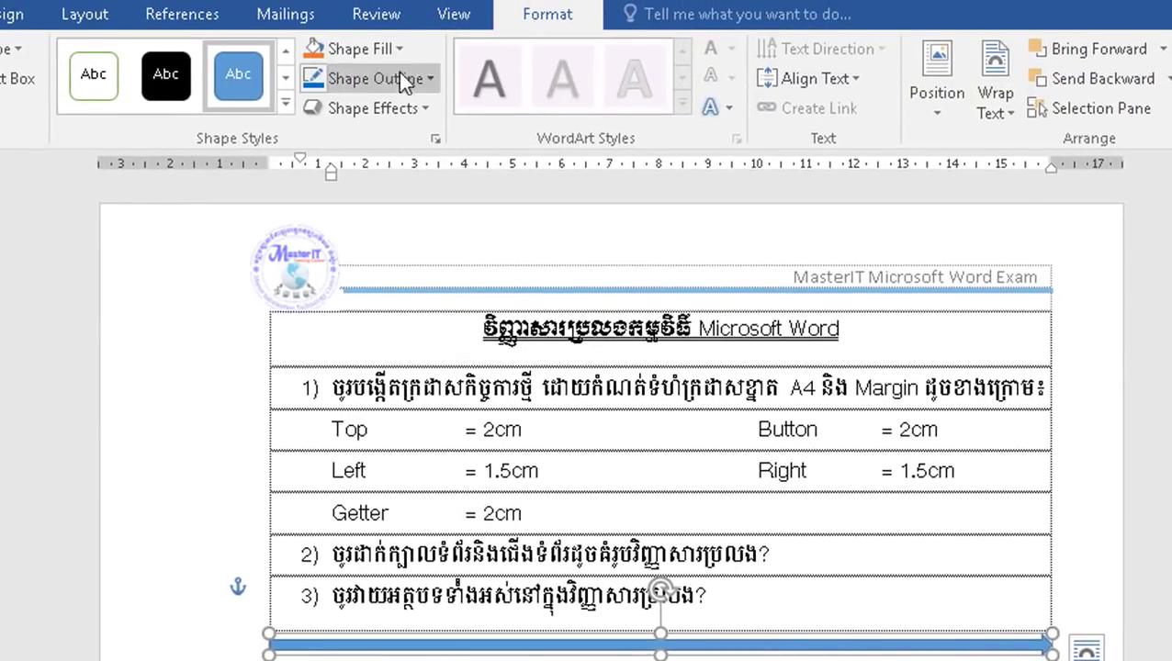
- Give the arrow a white fill and a blue 3 pt outline
click(385, 51)
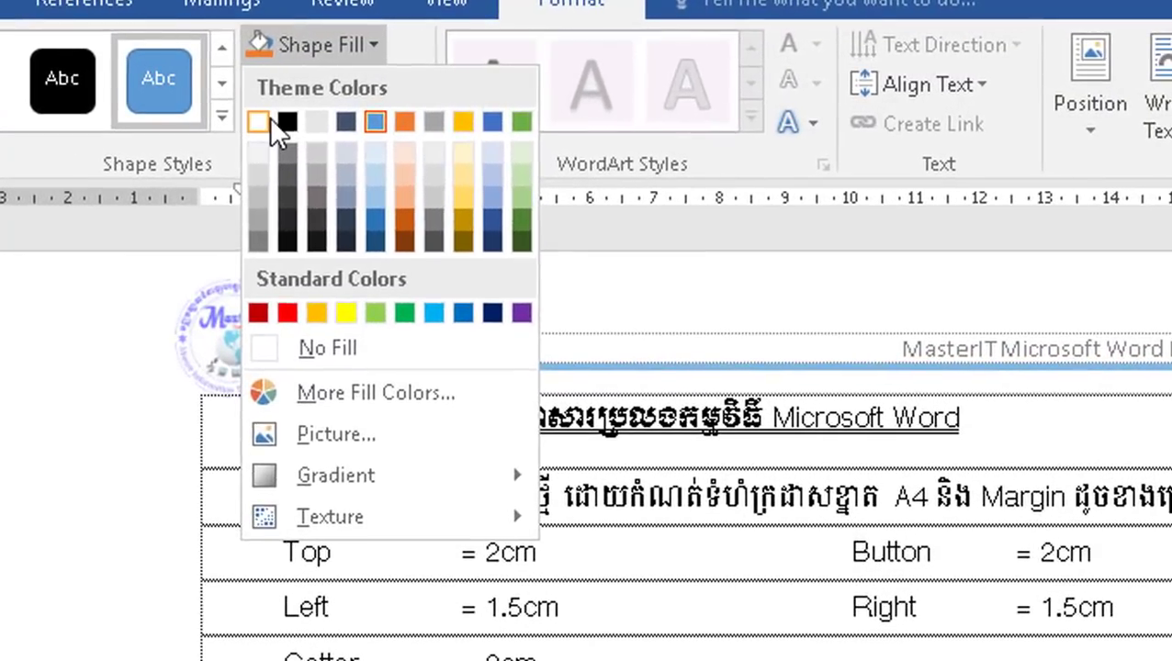
click(282, 119)
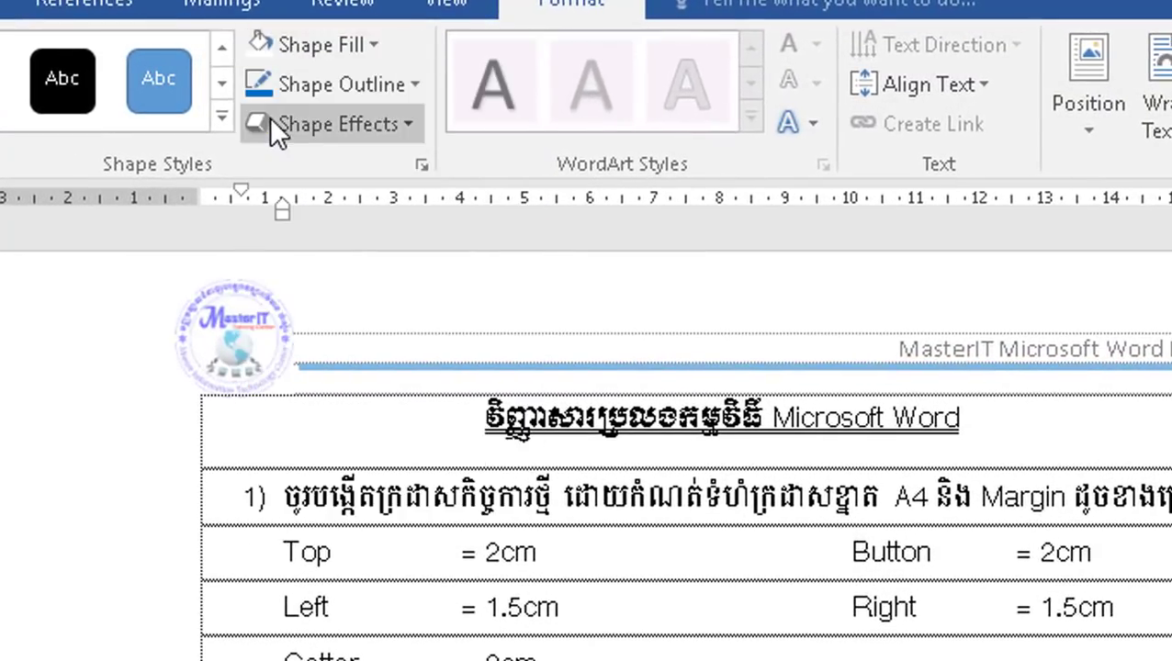
click(362, 91)
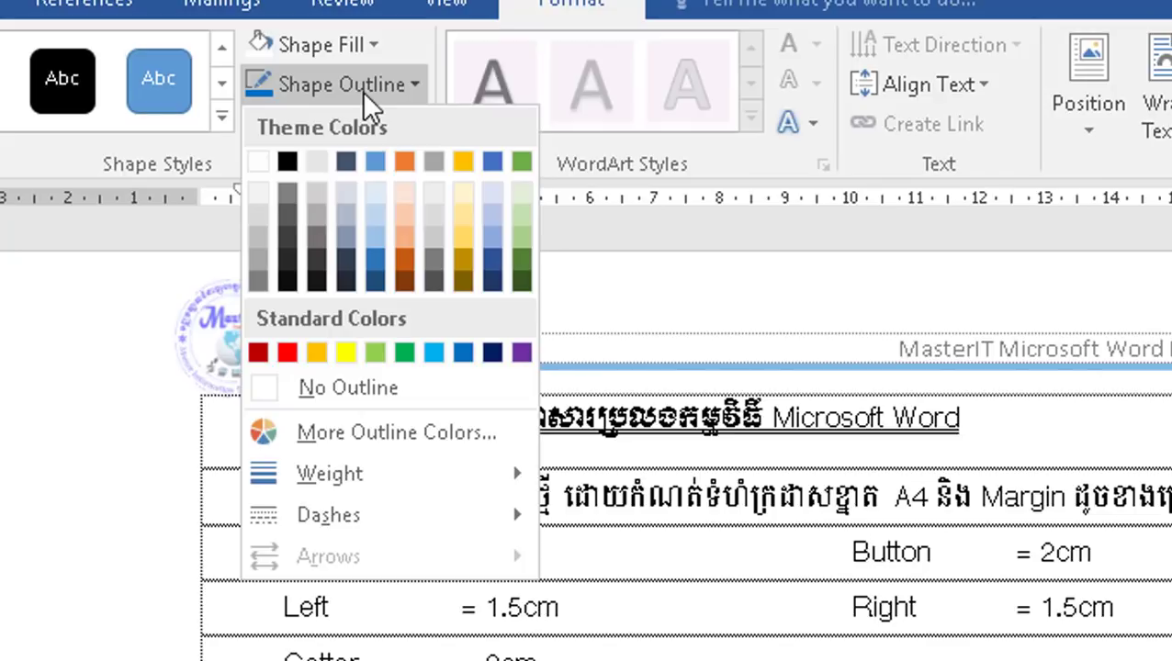
click(466, 353)
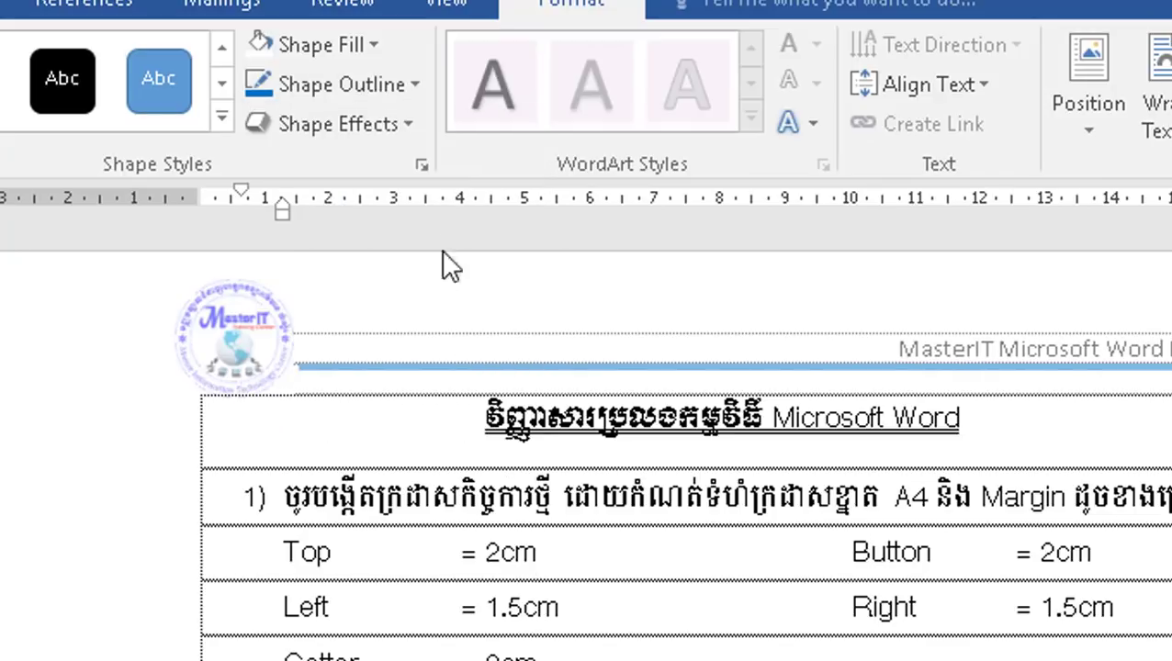
click(412, 95)
mouse_move(402, 433)
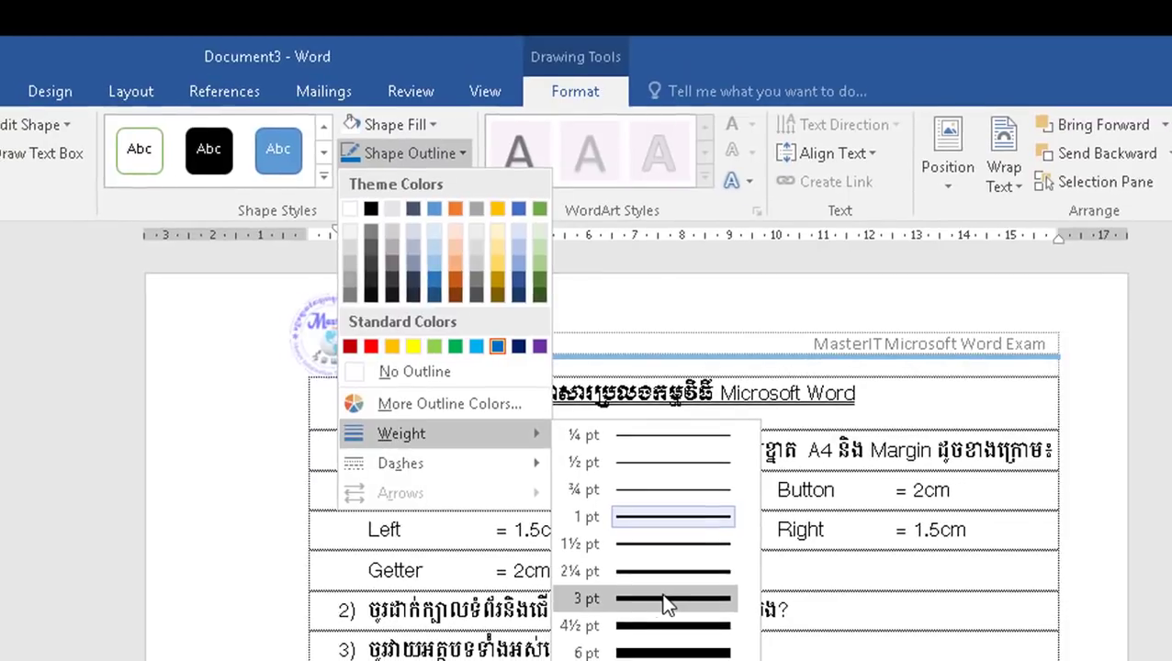
click(667, 599)
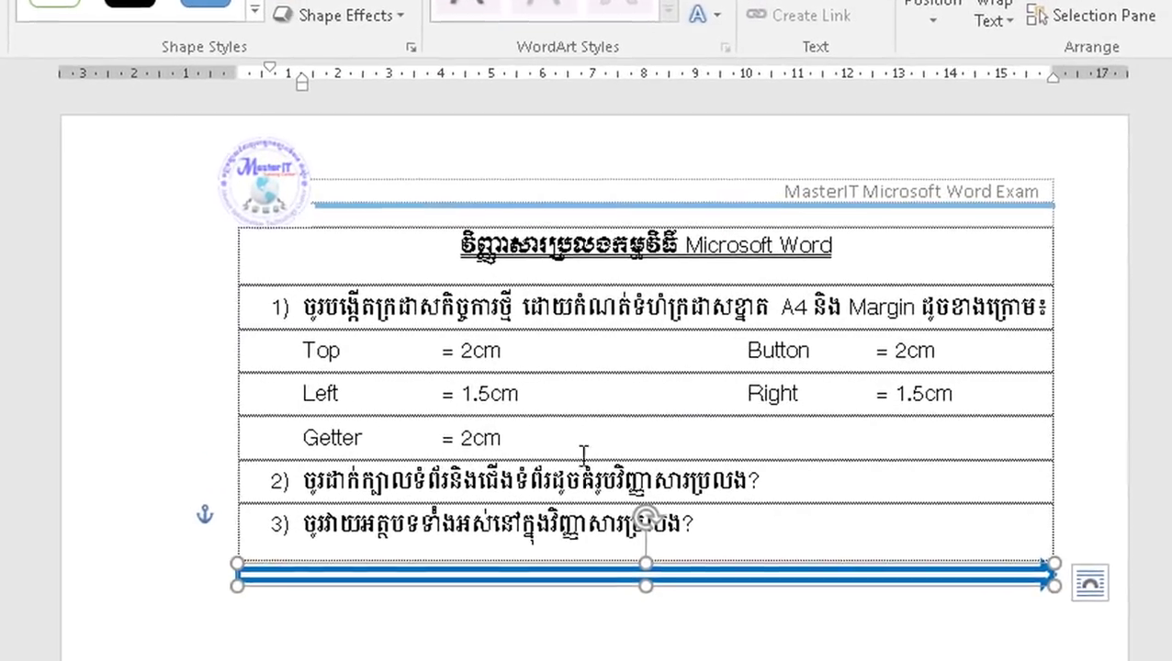
- After checking the reference PDF, draw an empty text box just below the blue arrow
click(266, 554)
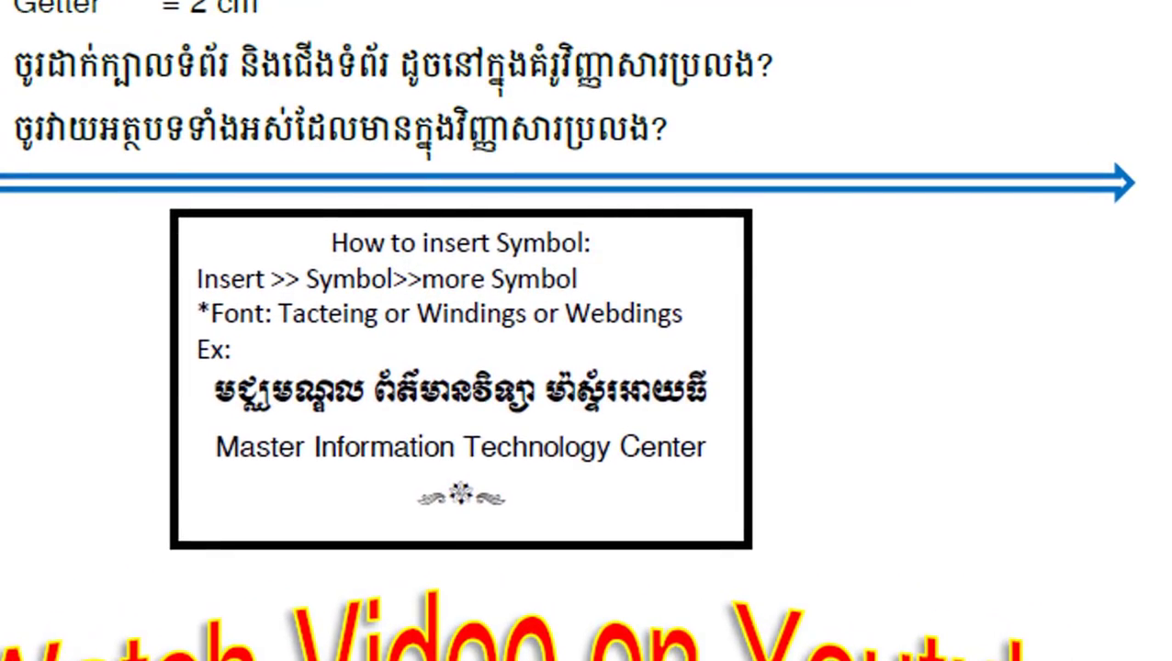
click(144, 634)
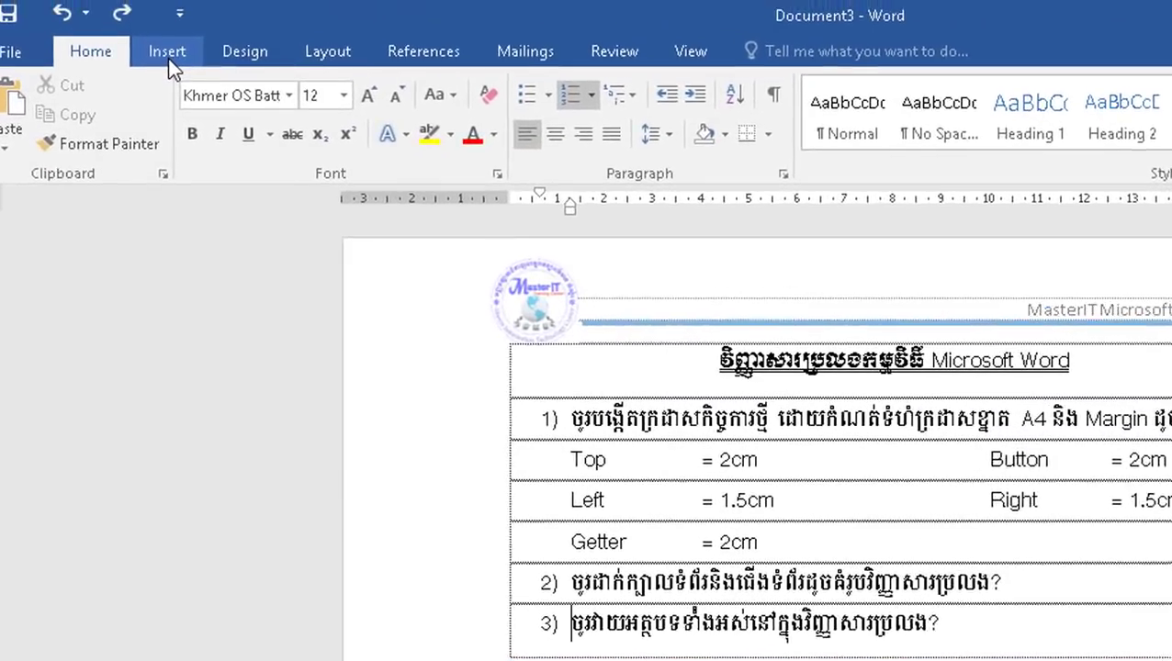
click(167, 22)
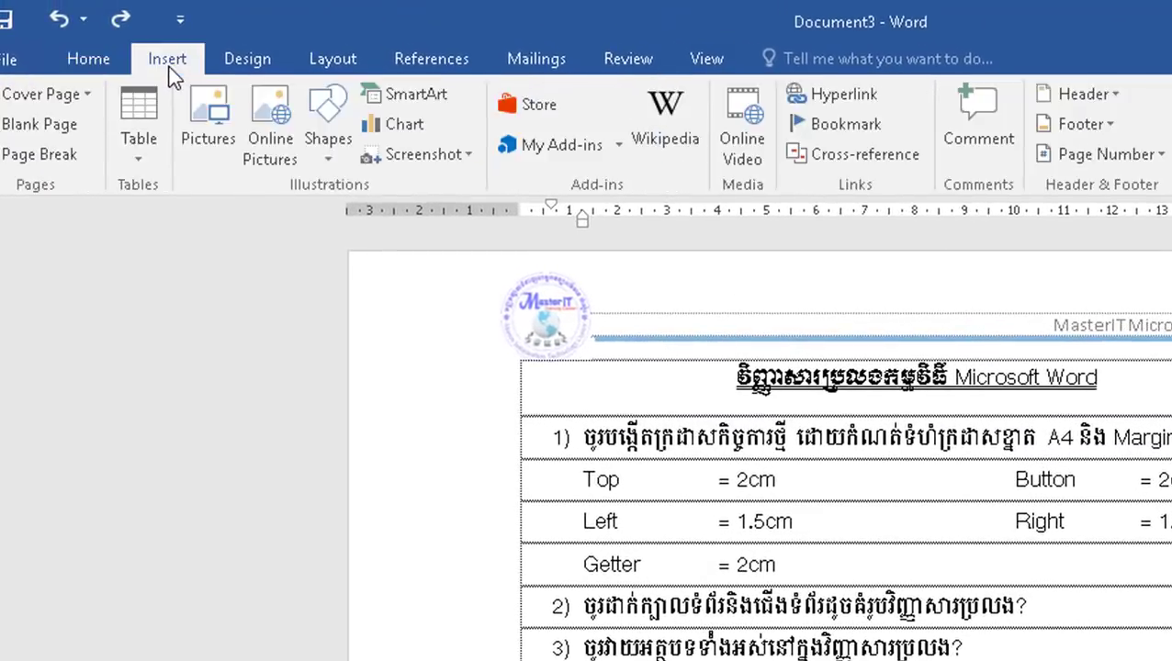
click(332, 163)
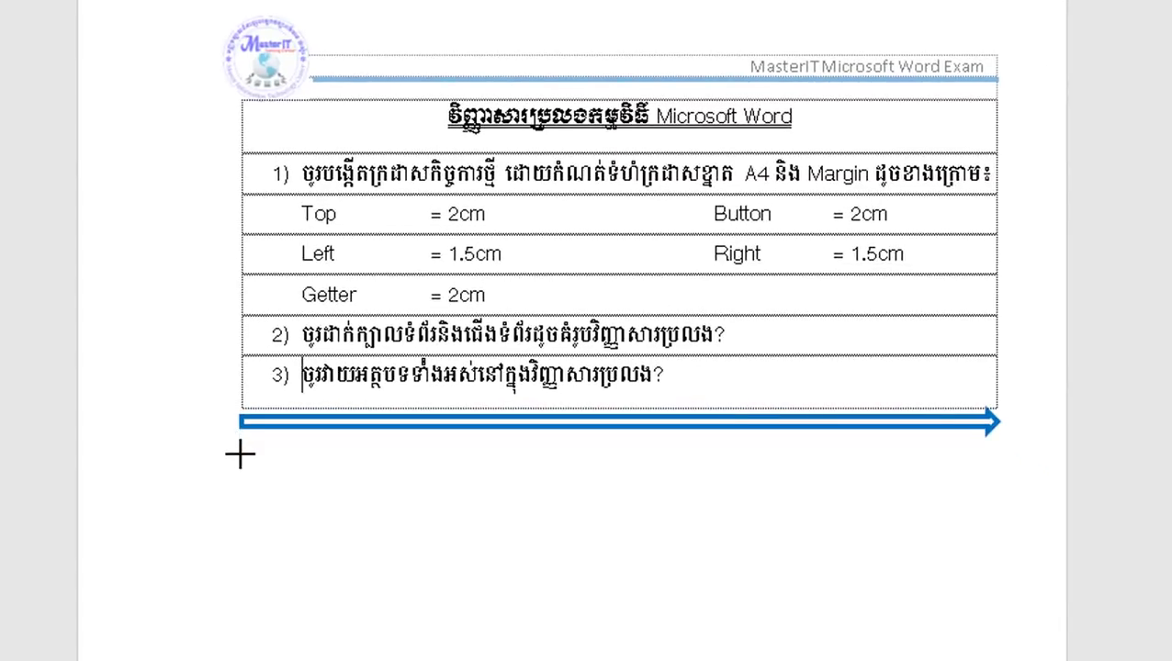
drag(660, 543, 712, 480)
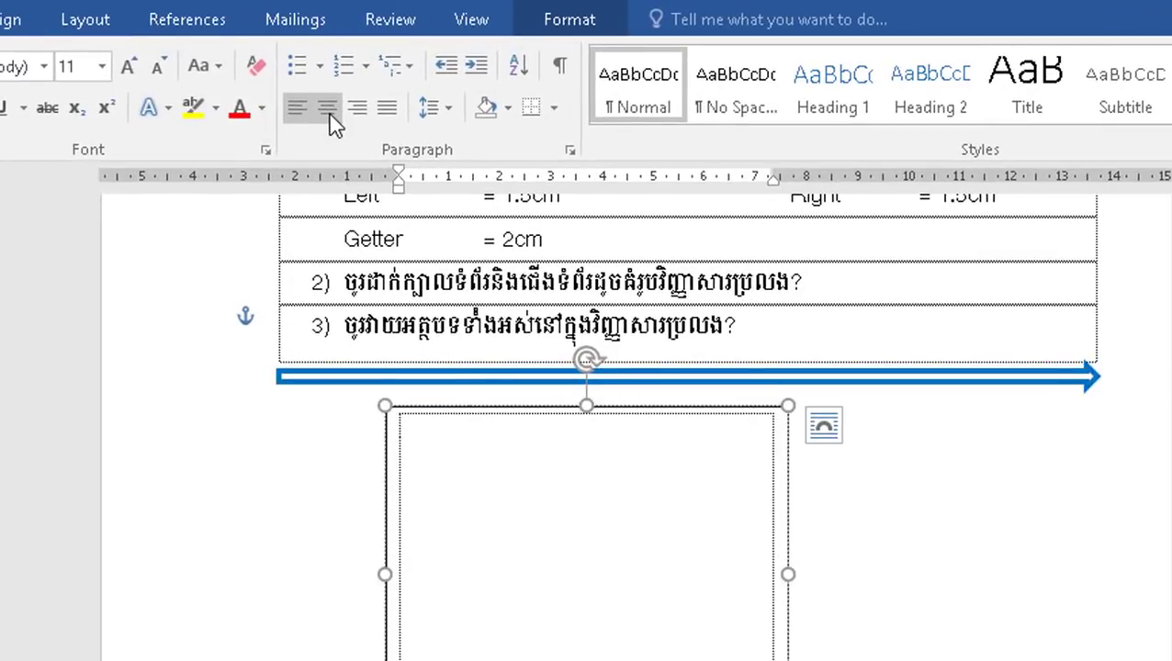
- Type the centred heading 'How to insert Symbol:' and a left-aligned 'Insert >> Symbol>> more symbol' line
click(329, 109)
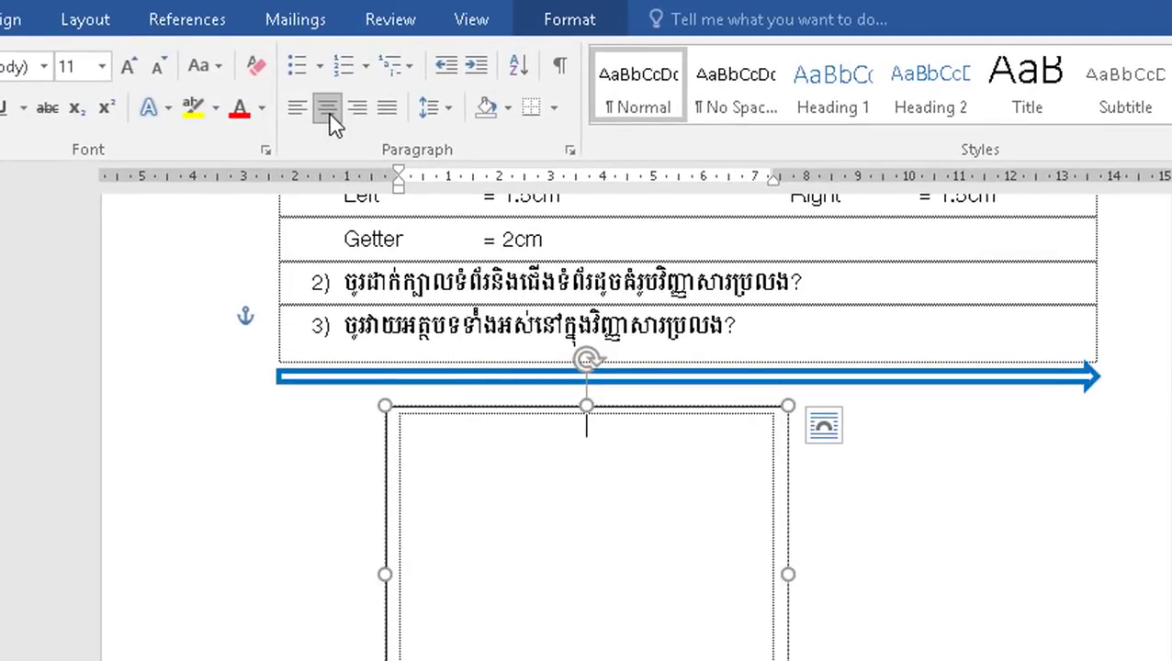
text(០៖)
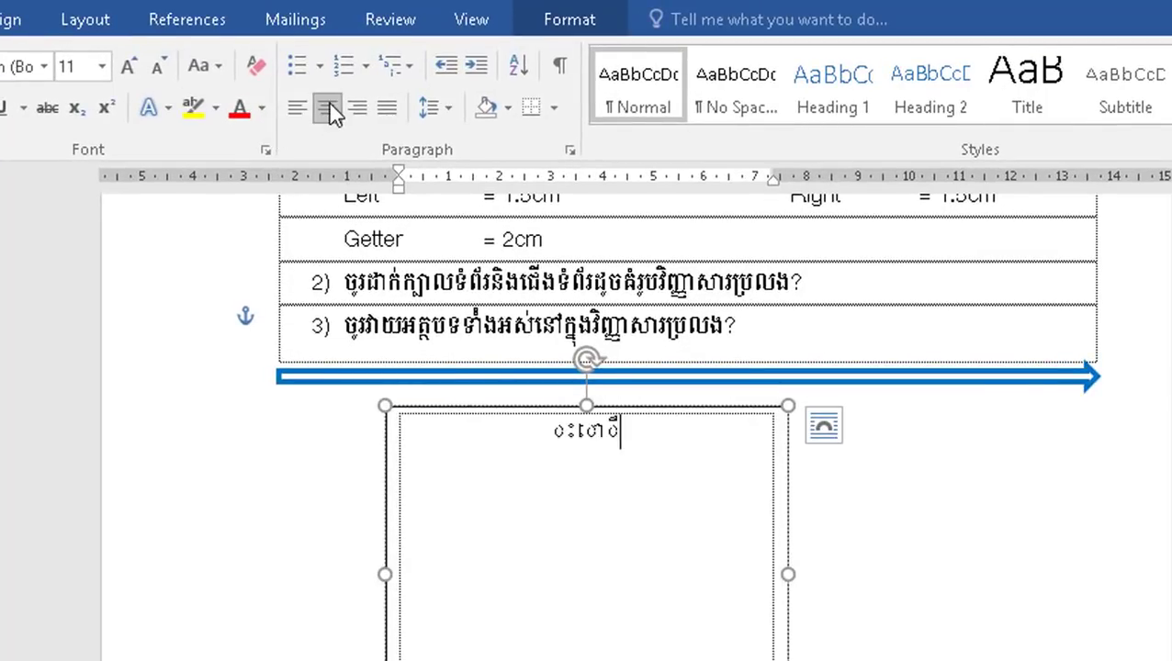
text(How to insert Symbol)
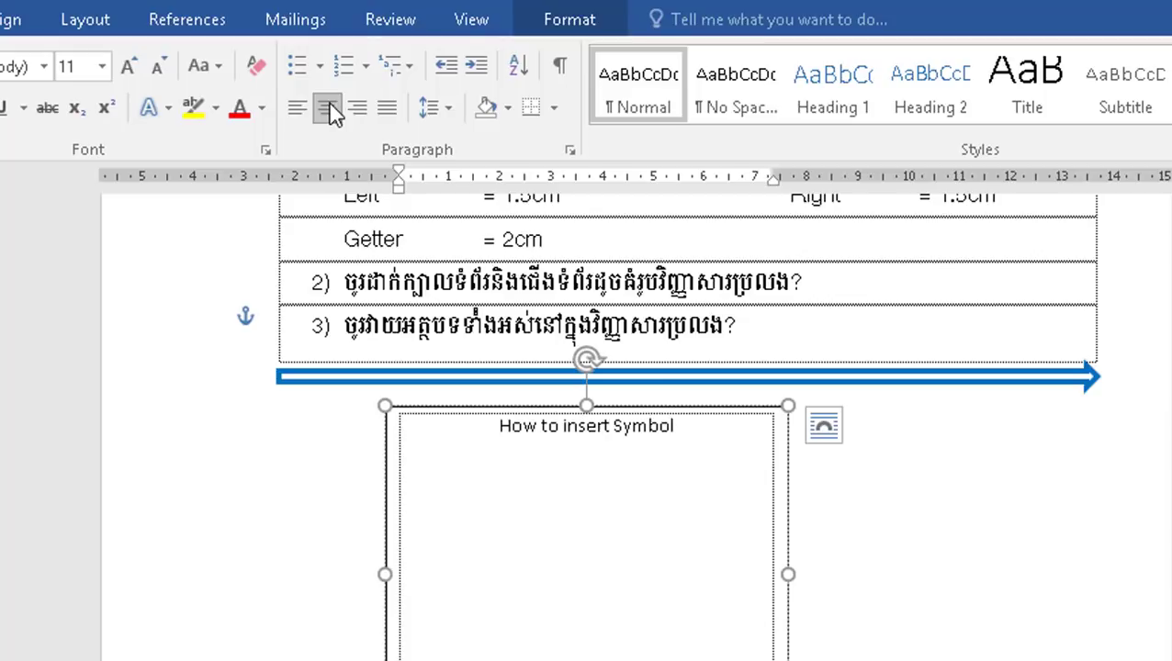
text(:)
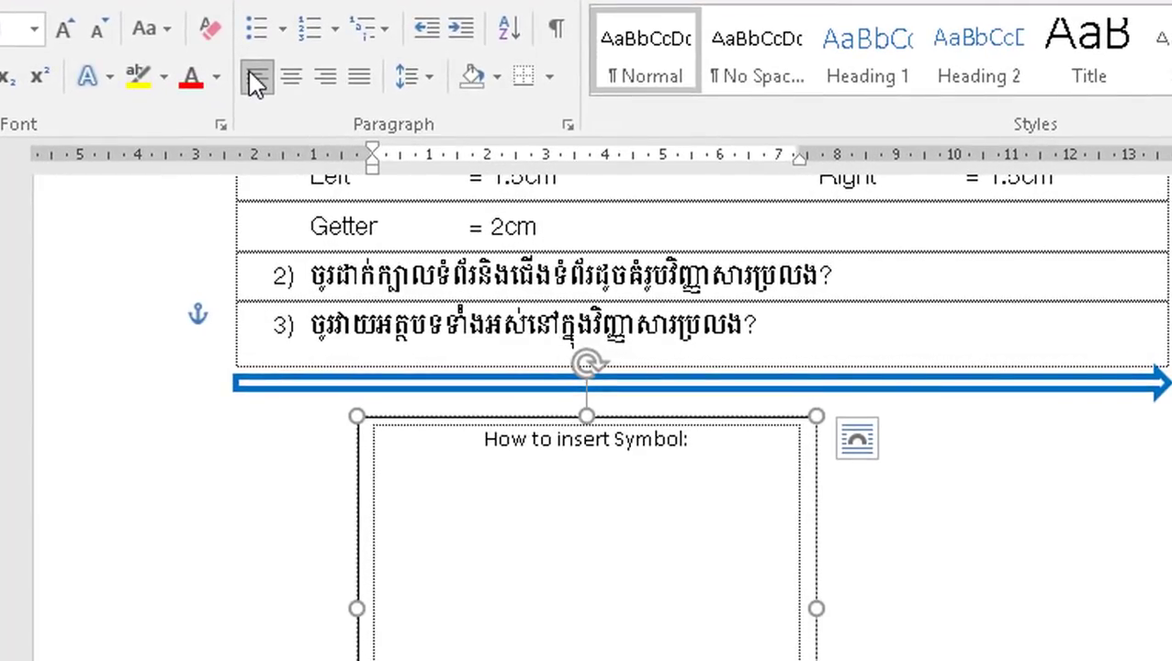
click(257, 80)
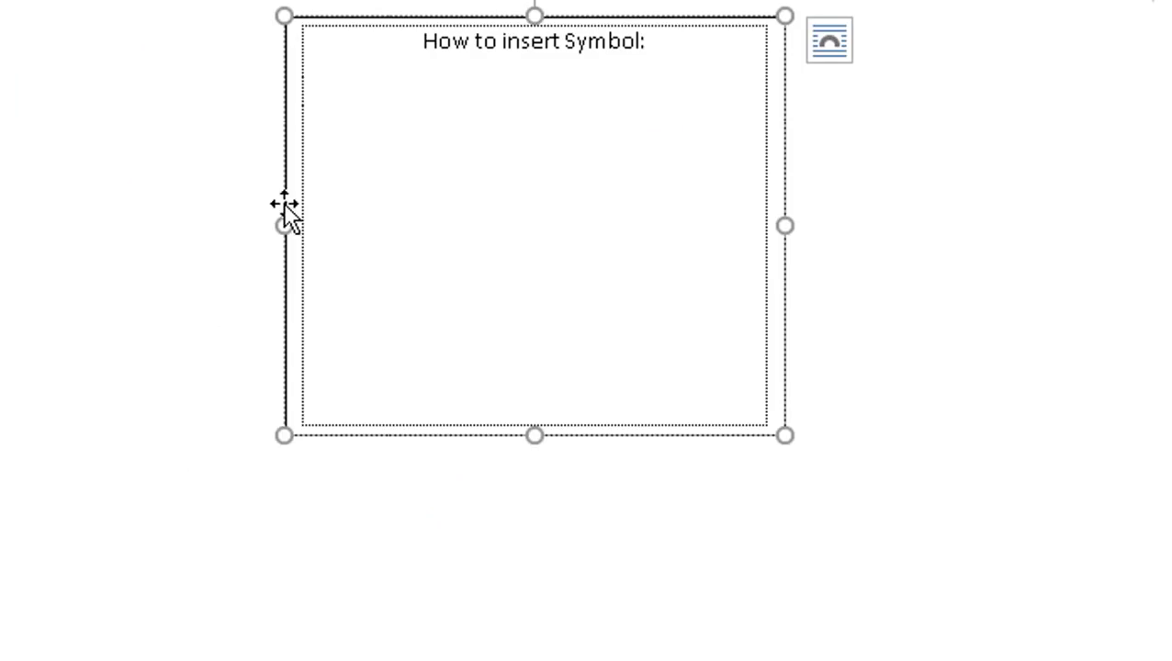
text(Insert >> )
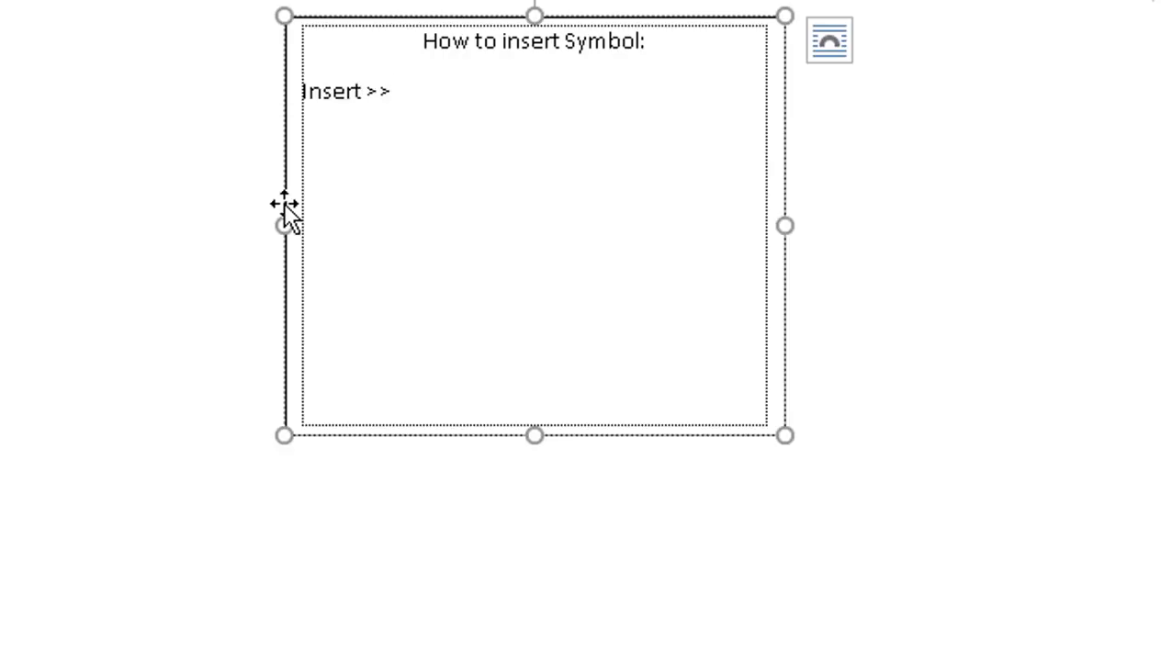
text(Sy)
text(m)
text(bol)
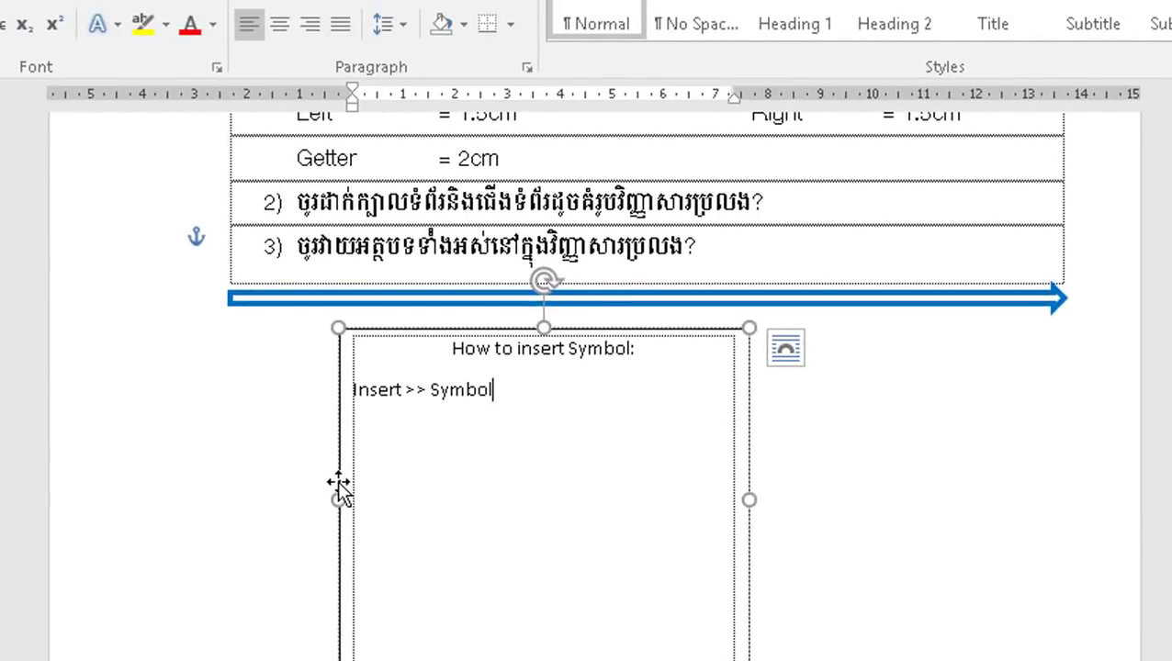
text(>> mo)
text(re sy)
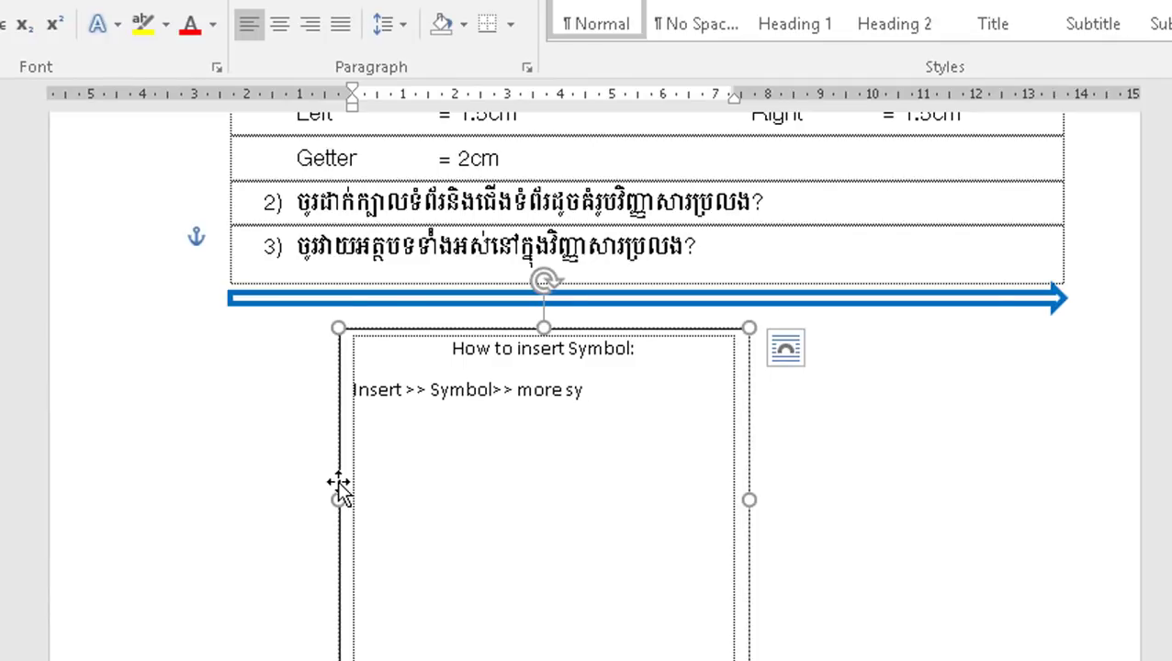
text(mbol)
- Add the font note '*Font: Tacteing / Windings/ Wending' and an 'Ex:' label
key(Return)
text(*)
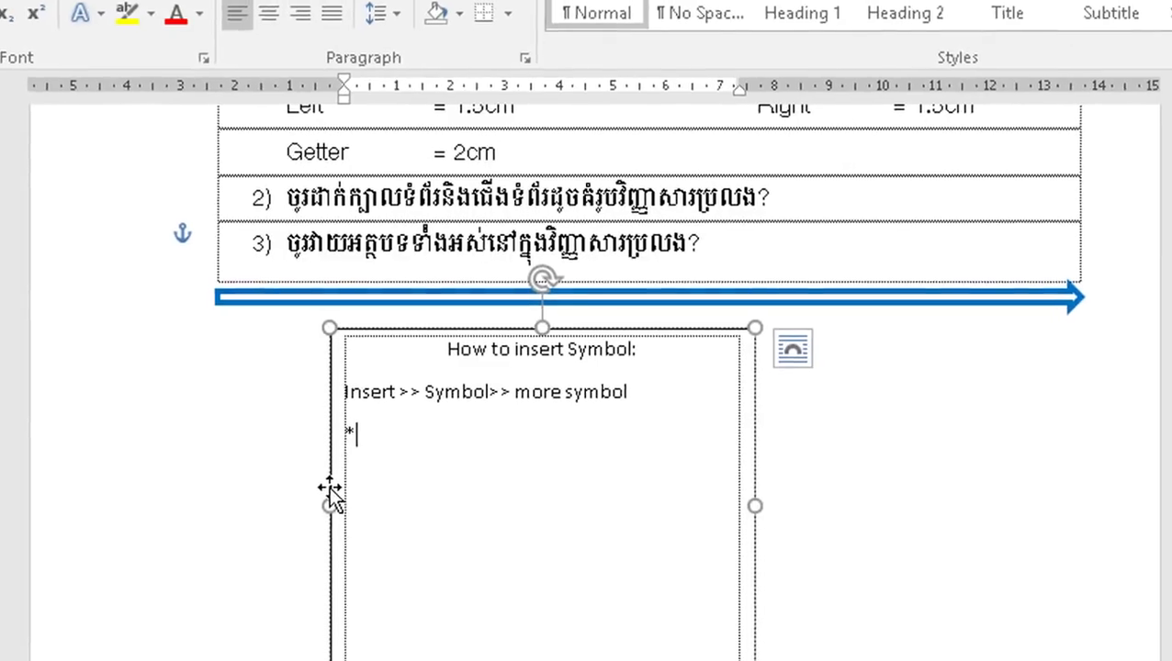
text(Font)
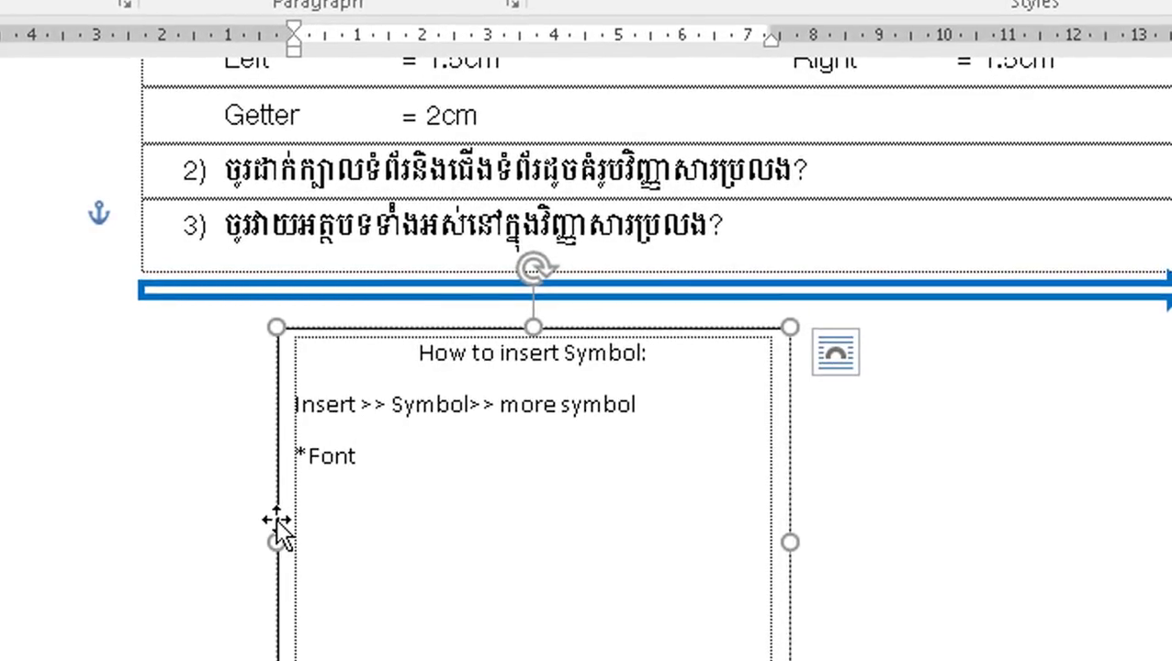
text(: )
text(W)
key(BackSpace)
text(Tact)
text(ei)
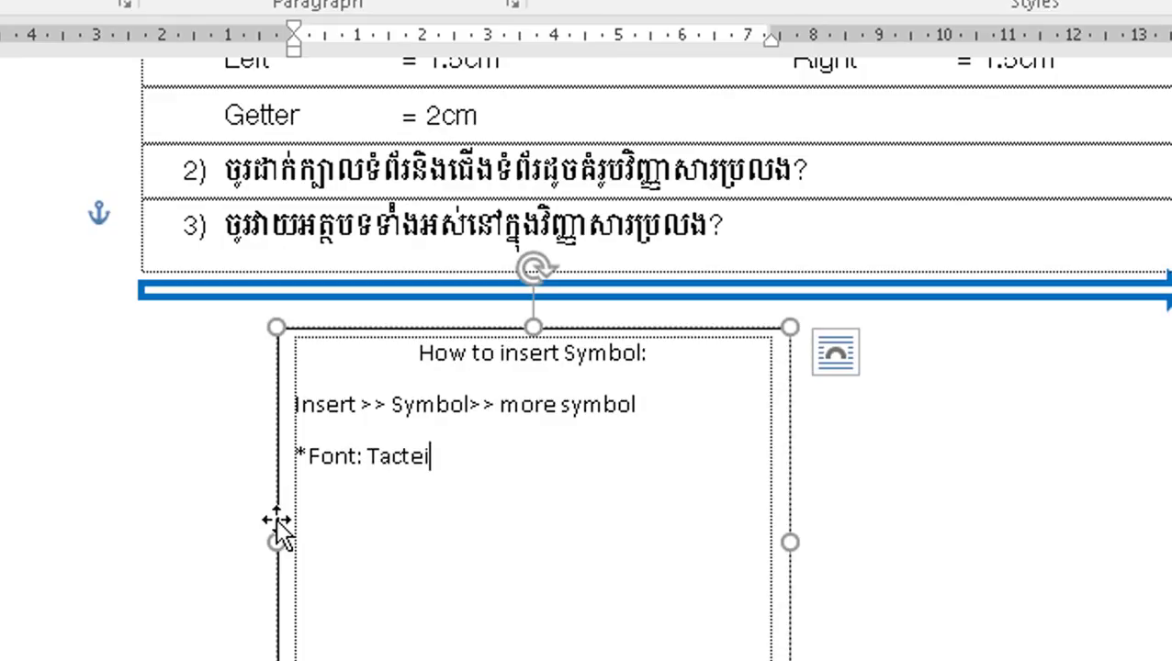
text(ng,)
text(/ Wind)
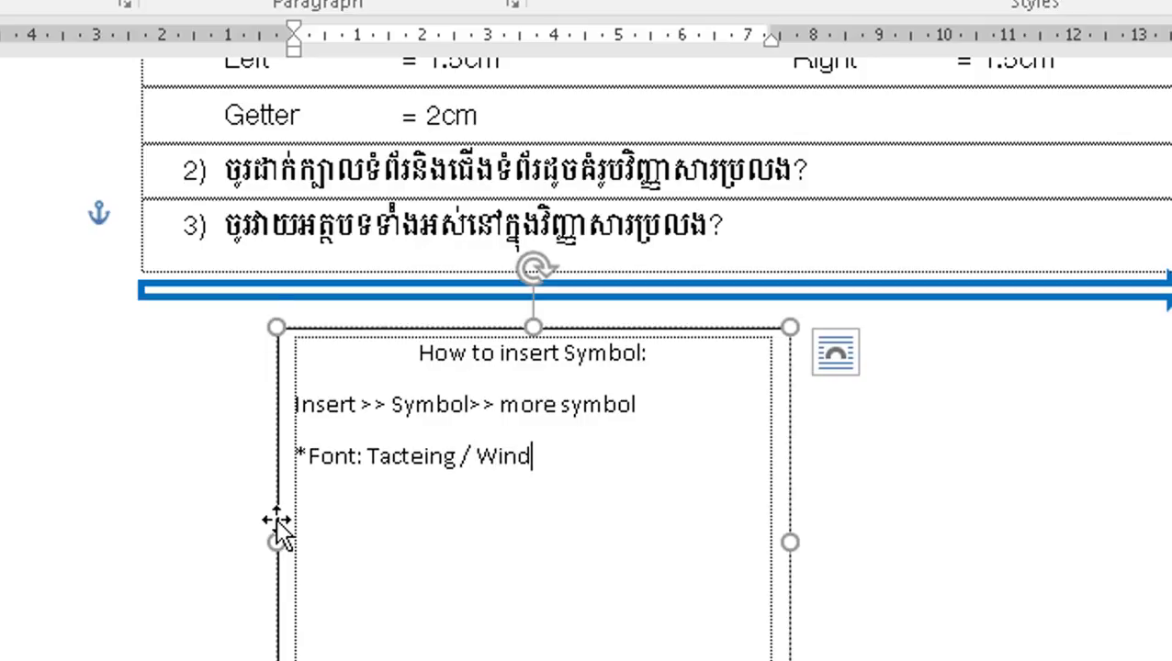
text(ings/)
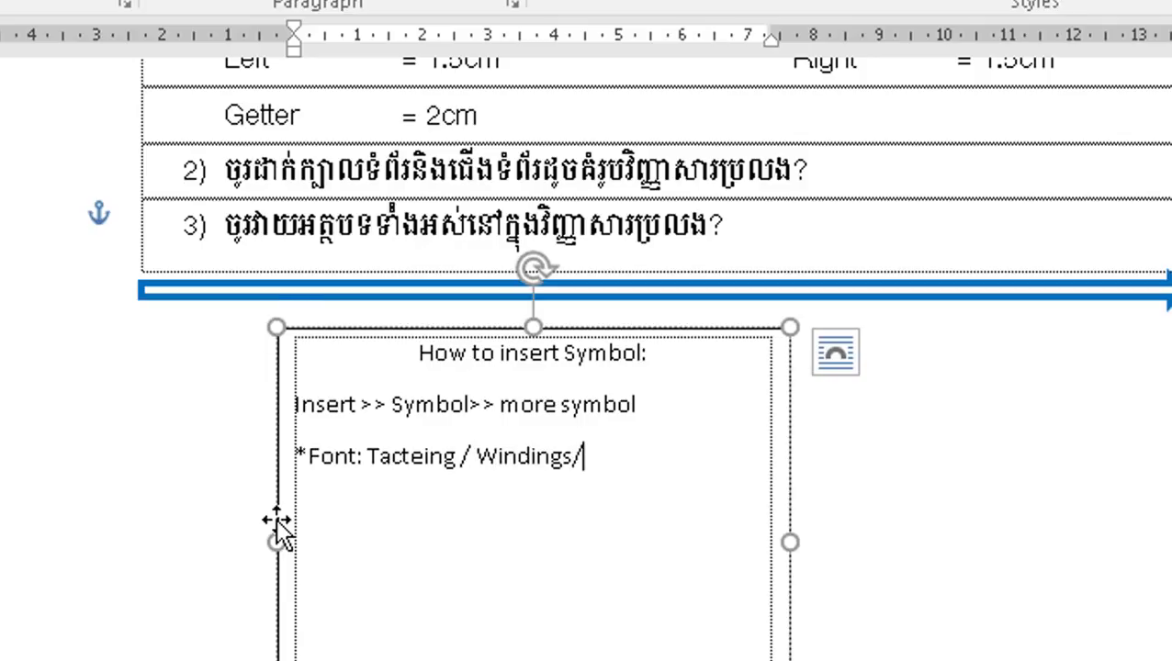
text( We)
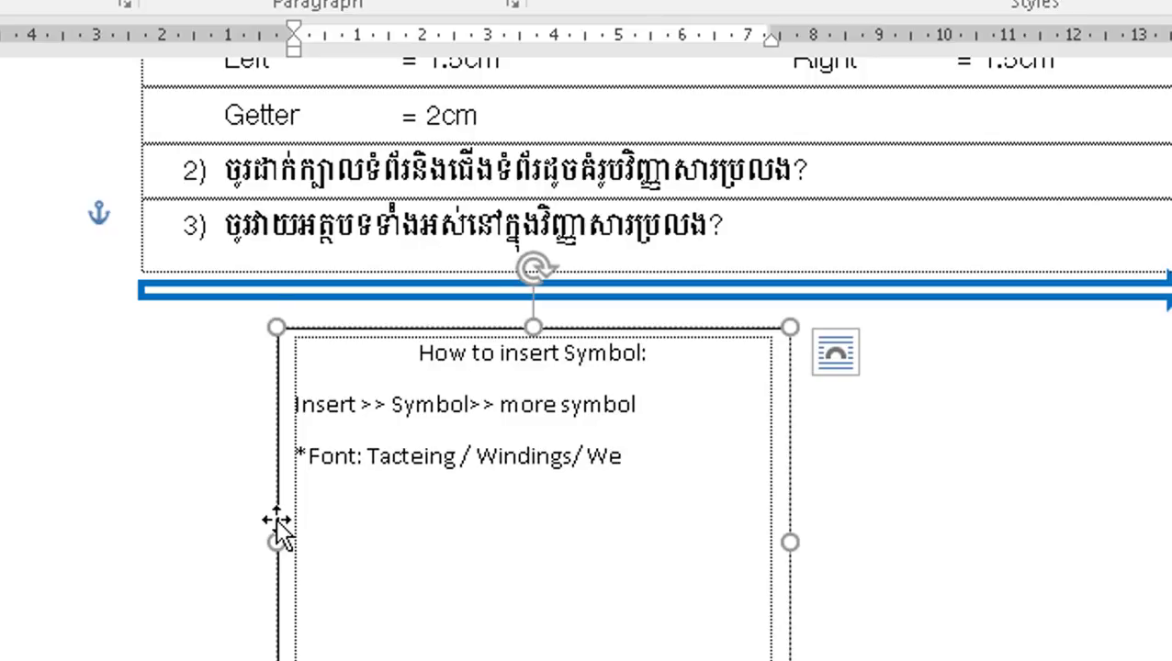
text(nding)
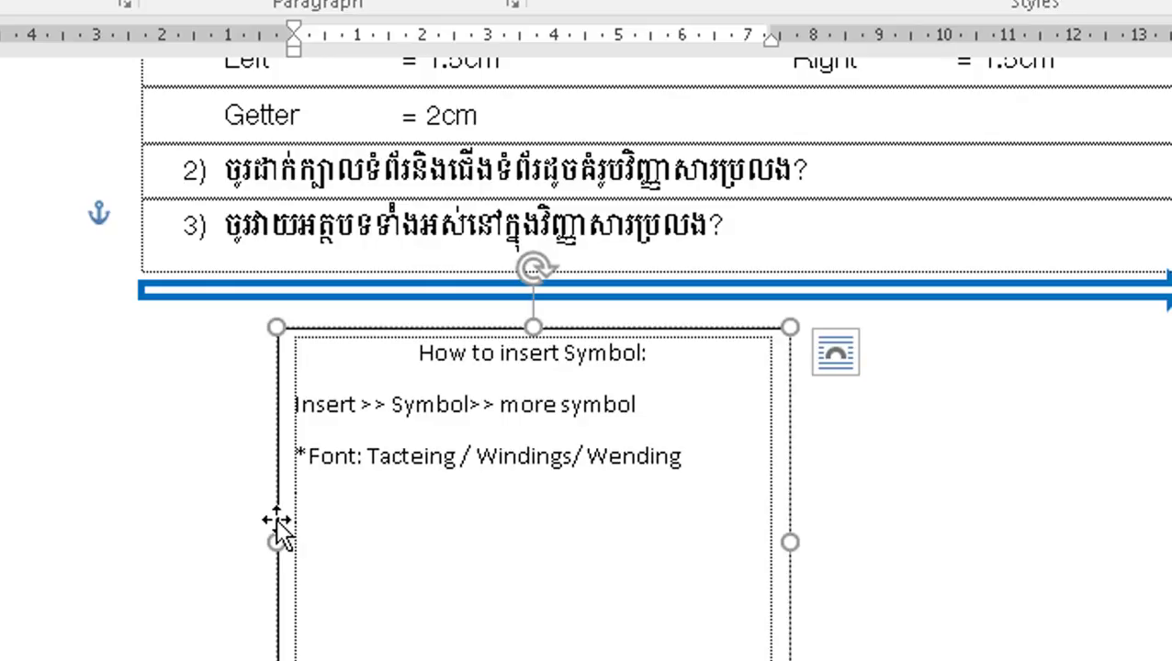
text(:)
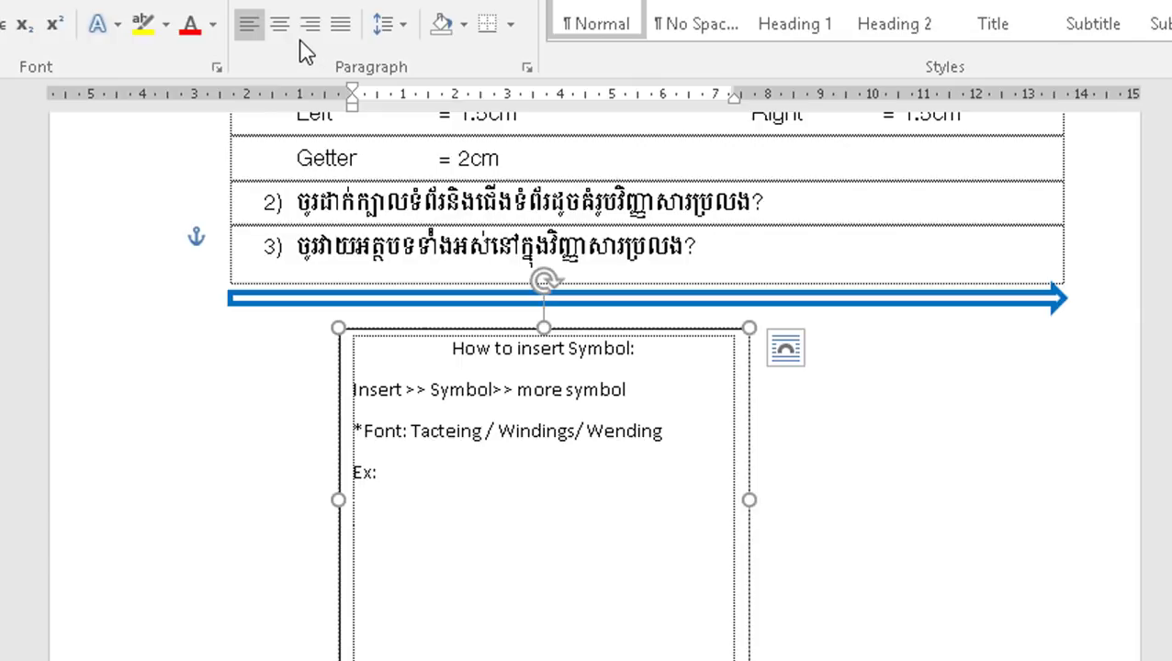
- Type the Khmer centre name as a centred example line
click(282, 26)
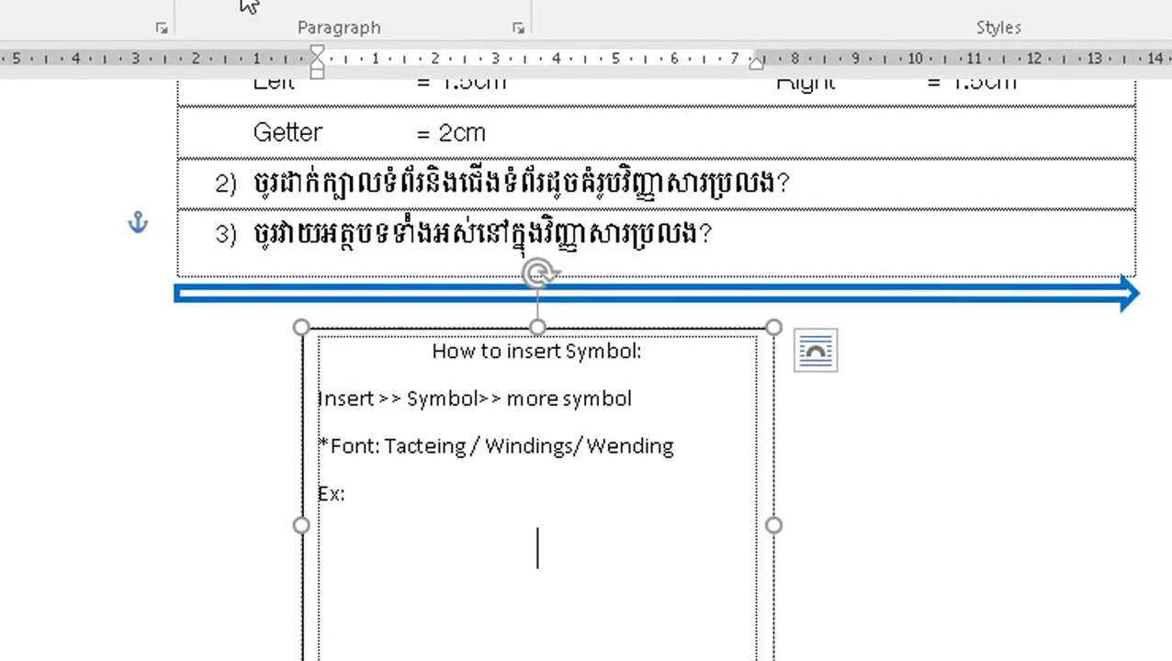
text(ម)
text(ជ្ឈមណ្ឌល ព័ត៌មានវិទ្យា ម៉ាស្ទរ)
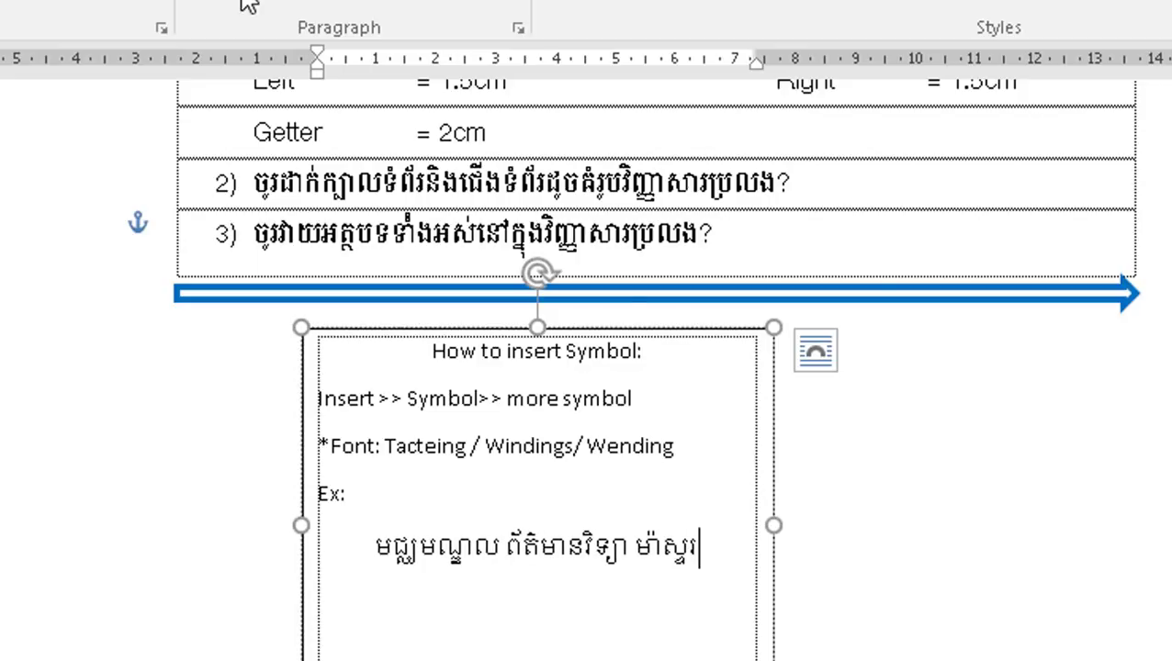
key(BackSpace)
text(័រអោ)
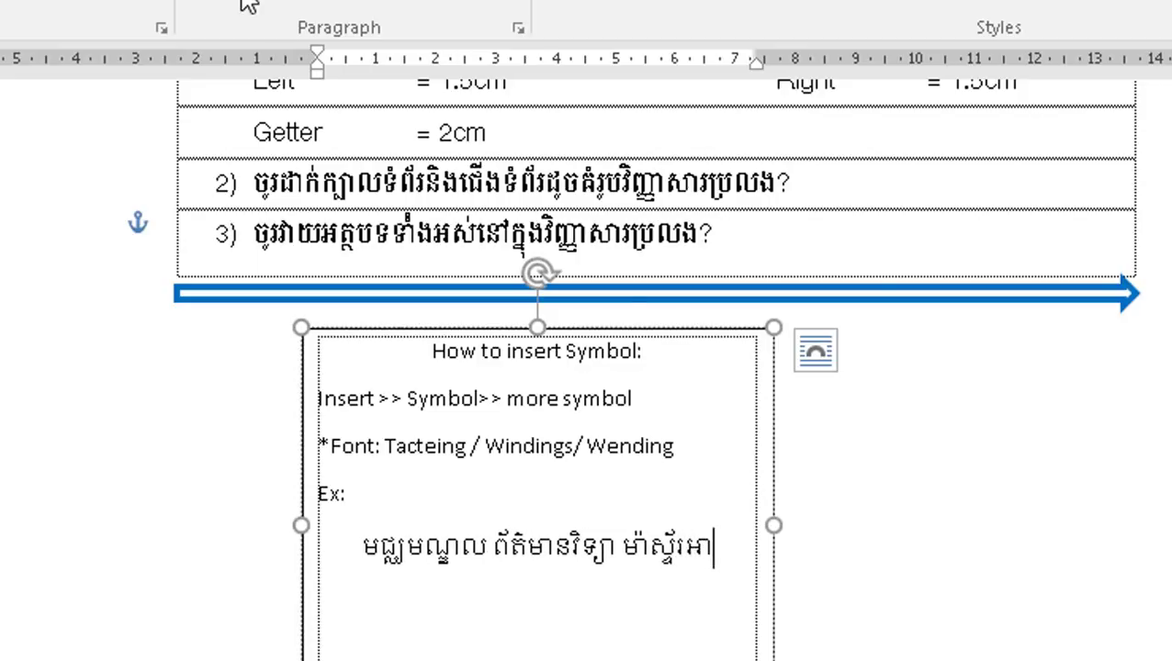
text(យជ)
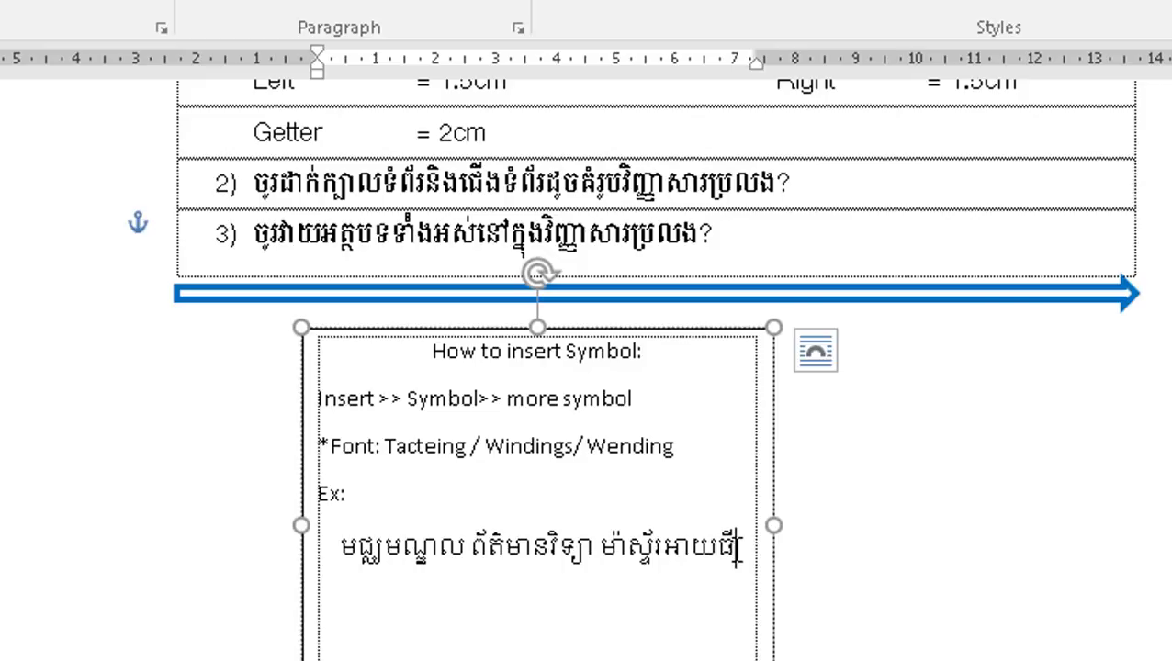
- Add 'Master Infromation Technology Center' beneath and set both example lines to Khmer M1
key(Return)
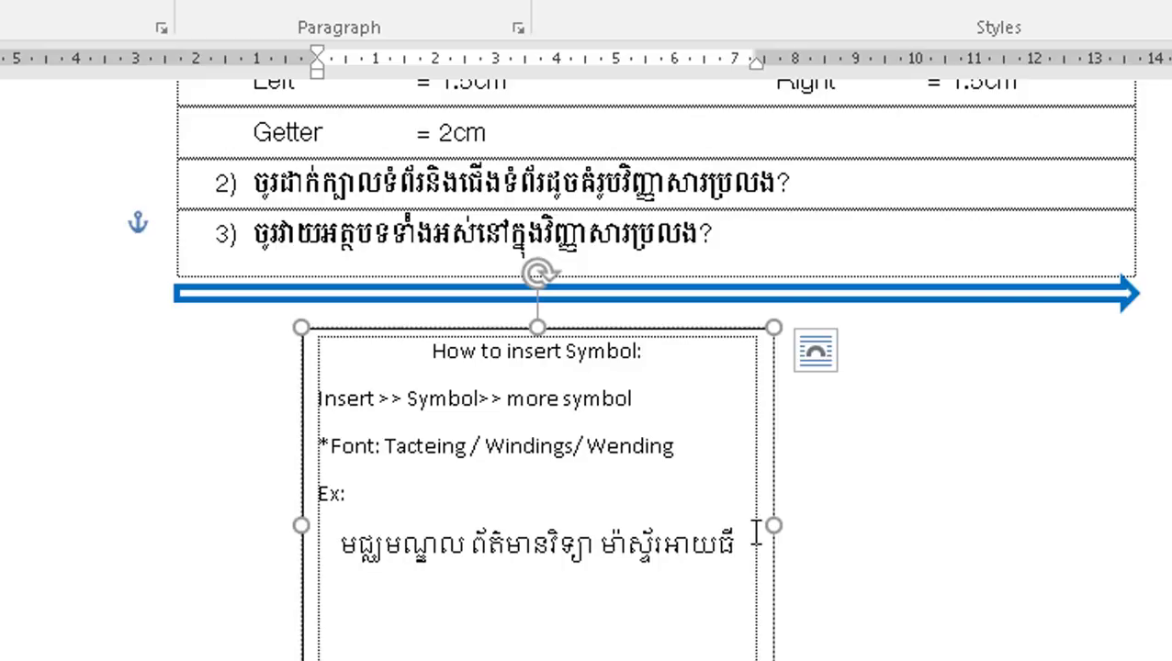
text(Master Infromation Technology Center)
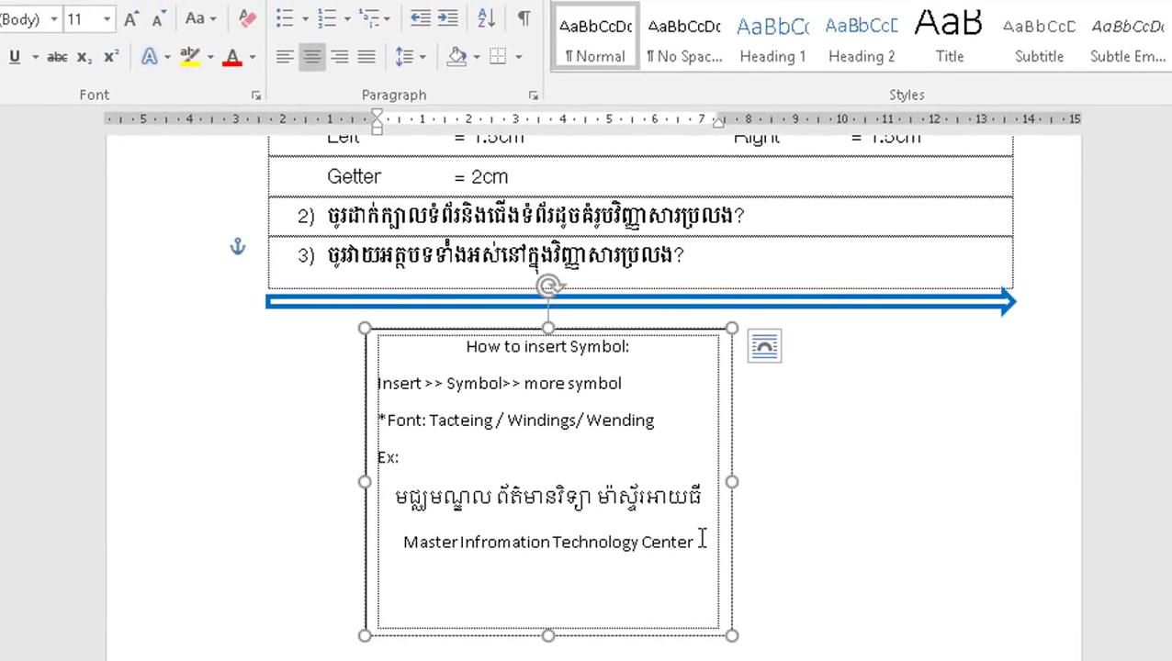
drag(702, 540, 458, 517)
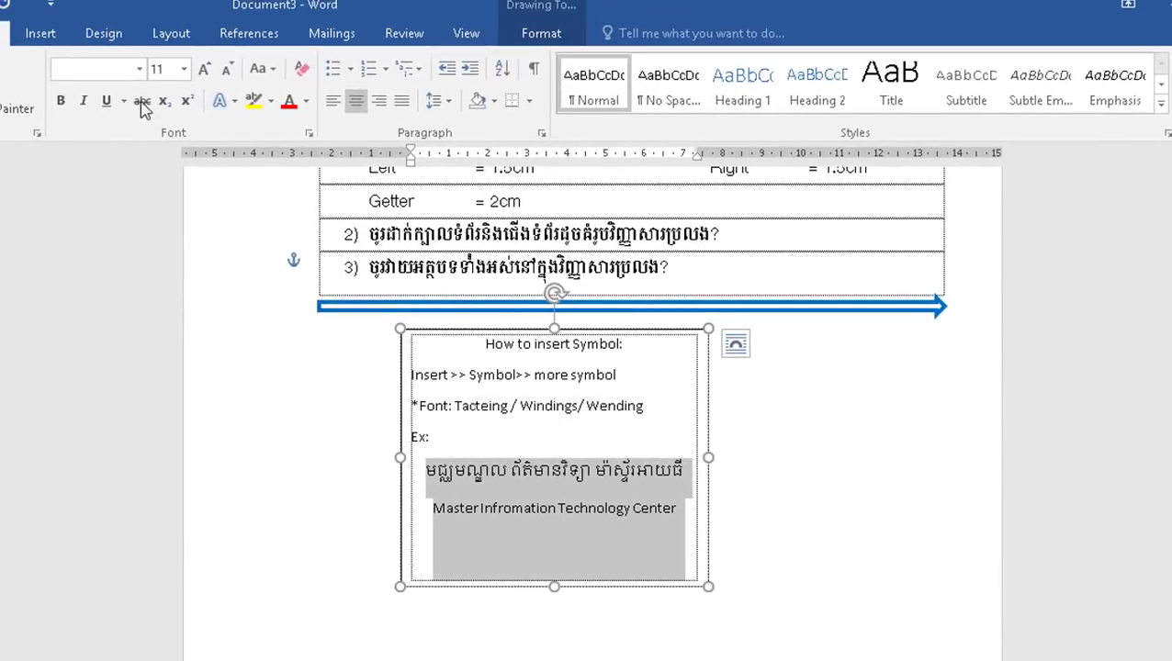
click(126, 72)
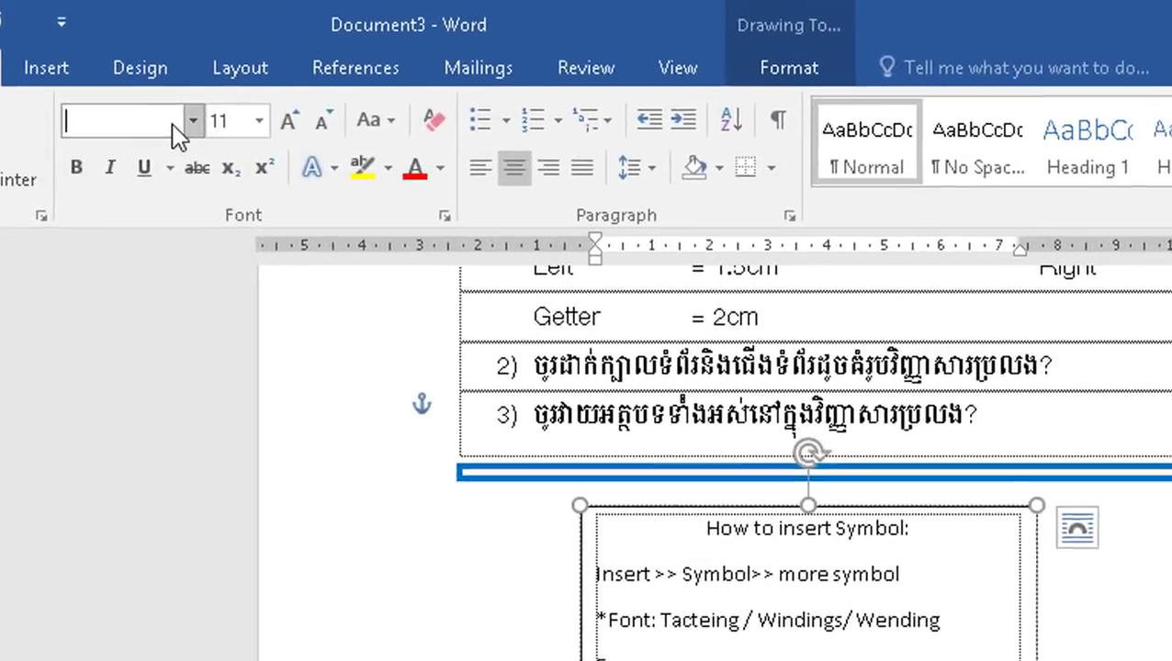
text(កហ)
key(BackSpace)
key(BackSpace)
text(K)
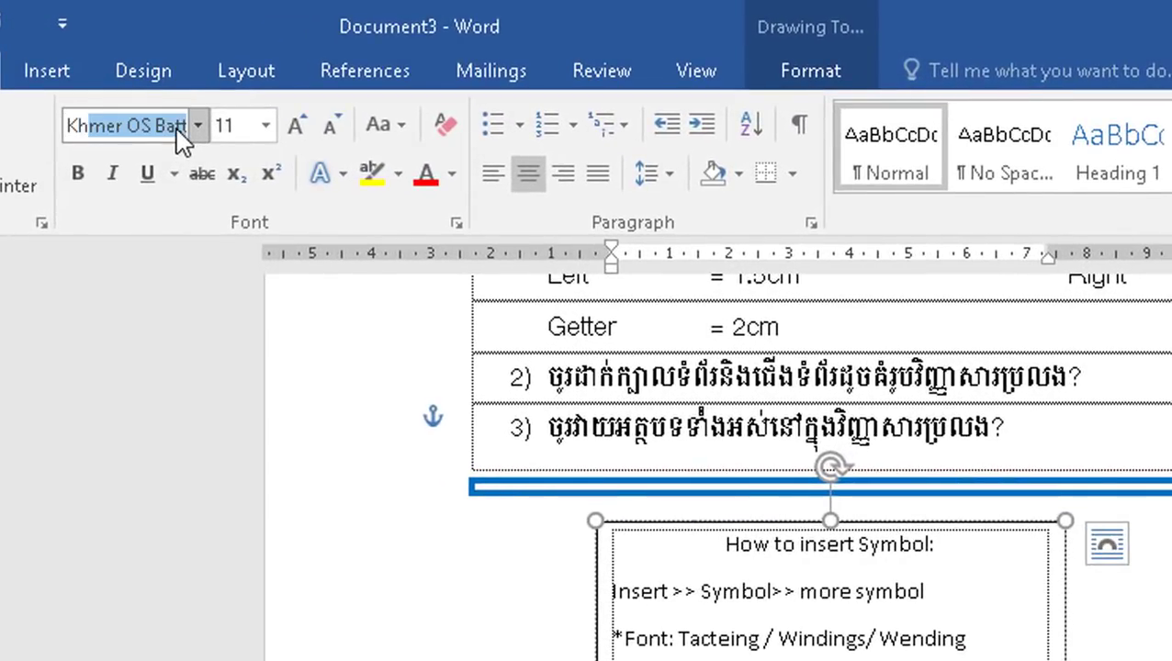
text(hmer M1)
key(Return)
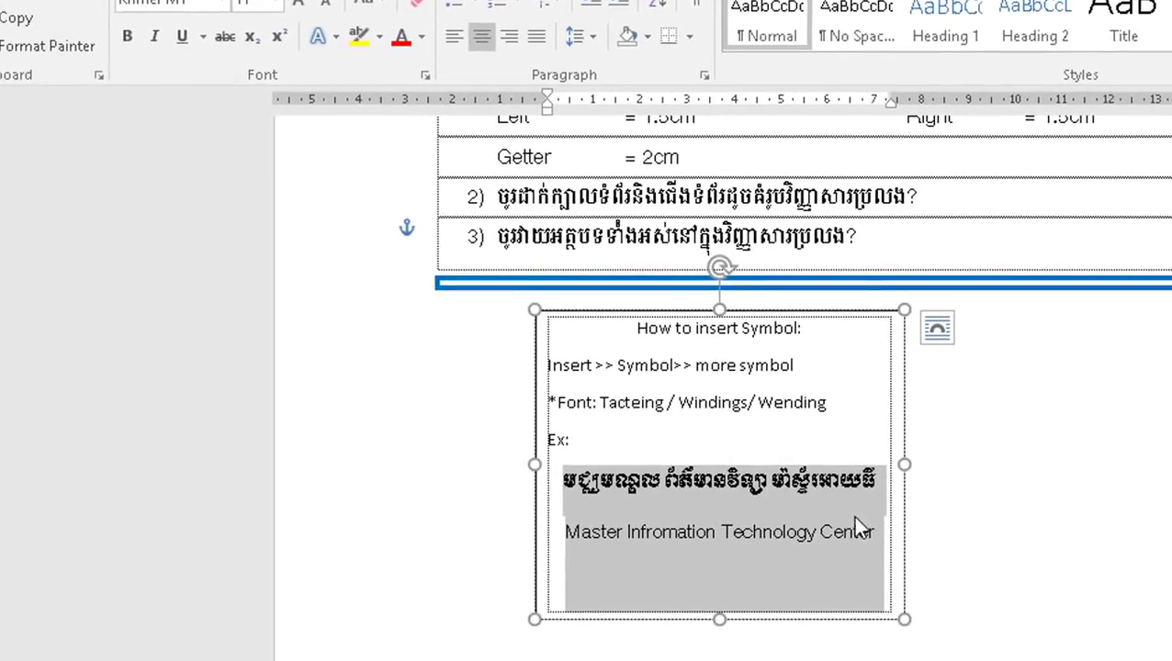
- Add a blank line below the English name, checking the ornament in the reference sheet
click(879, 537)
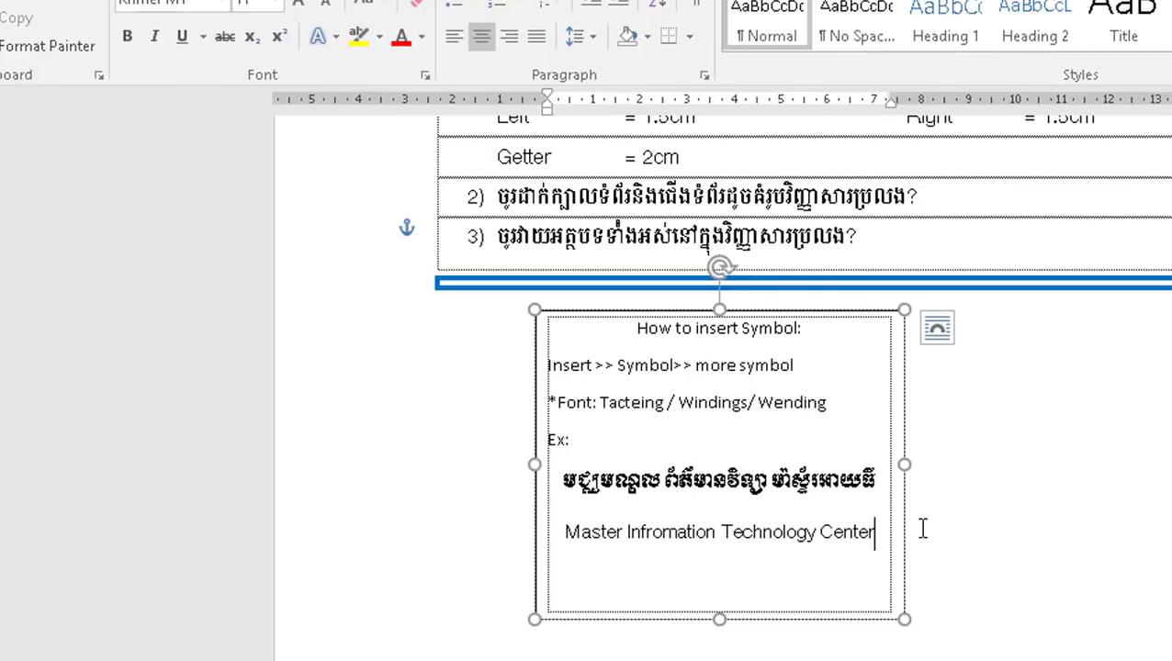
key(Return)
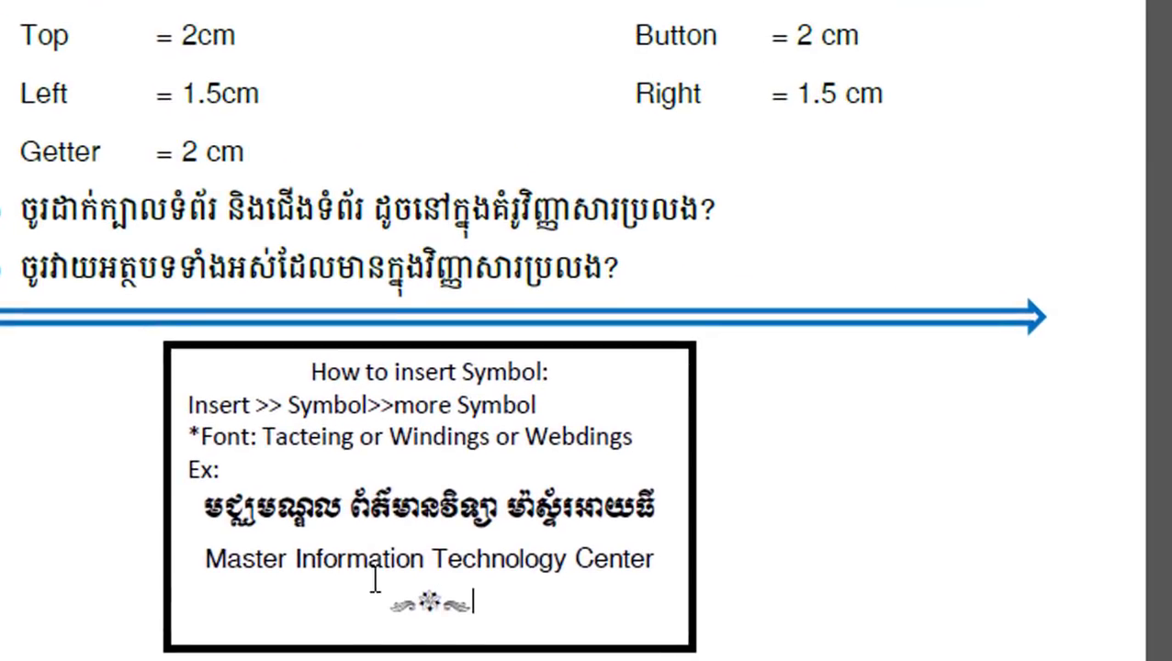
drag(387, 602, 491, 599)
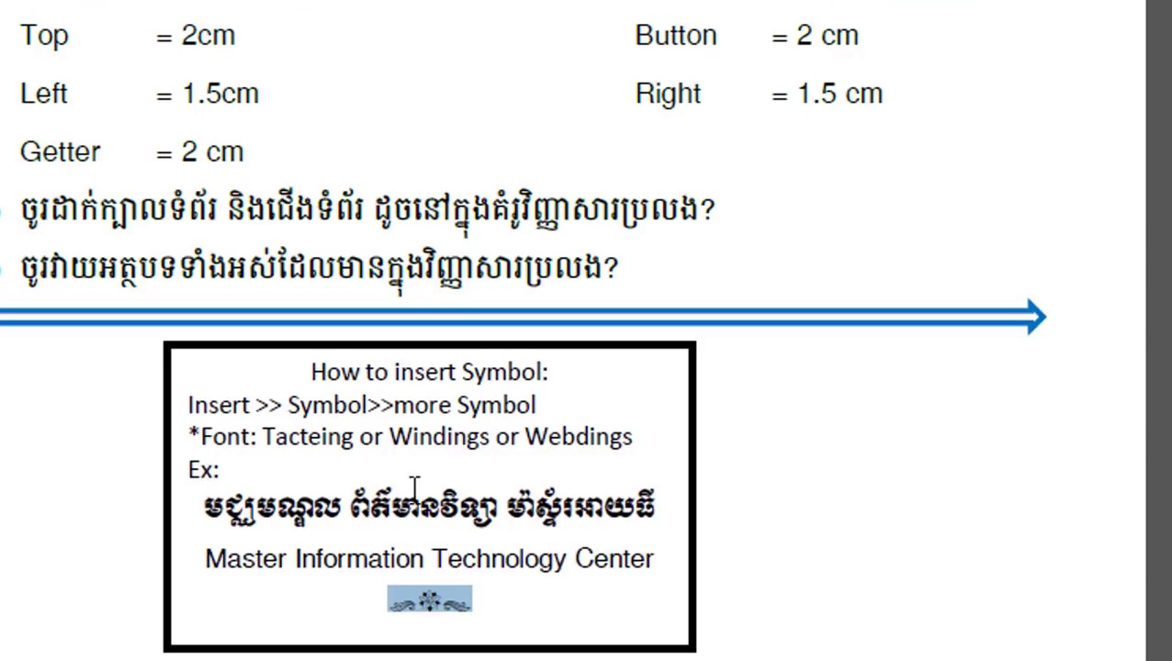
click(174, 606)
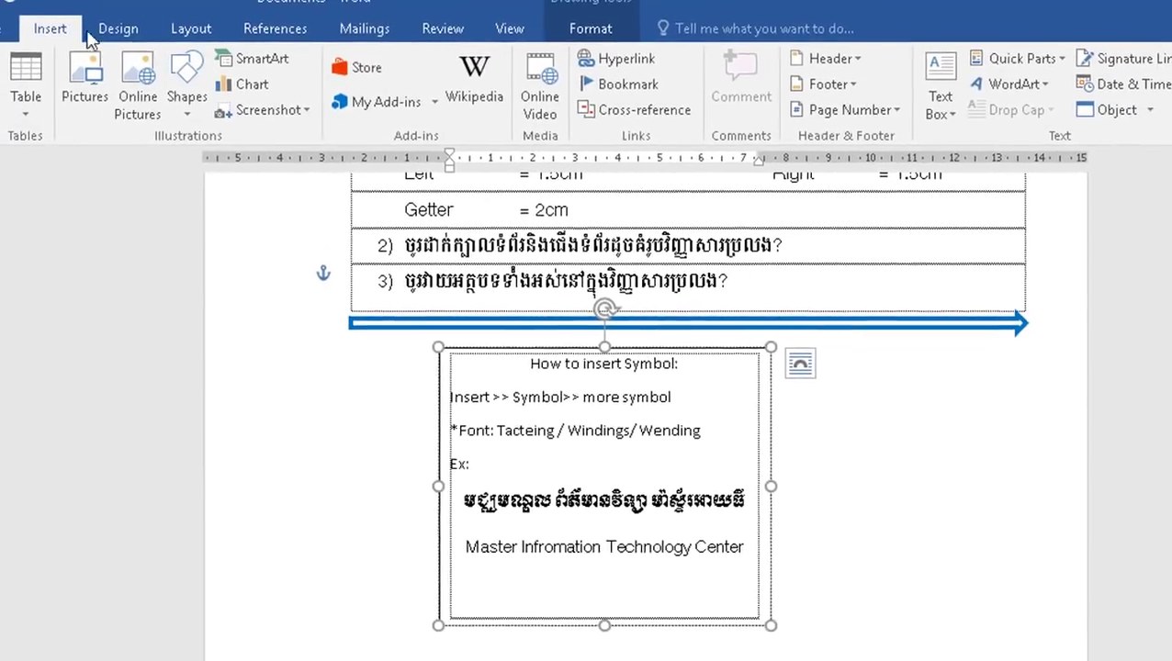
- Open More Symbols and browse the Tacteing font ornaments
click(1075, 89)
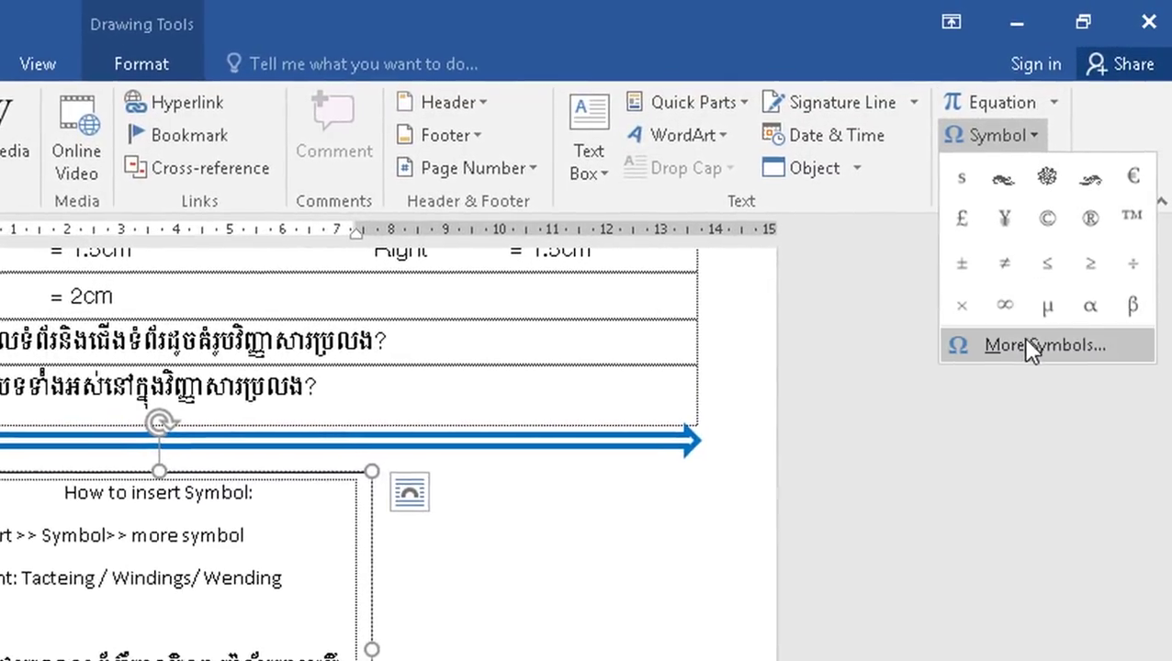
click(1028, 347)
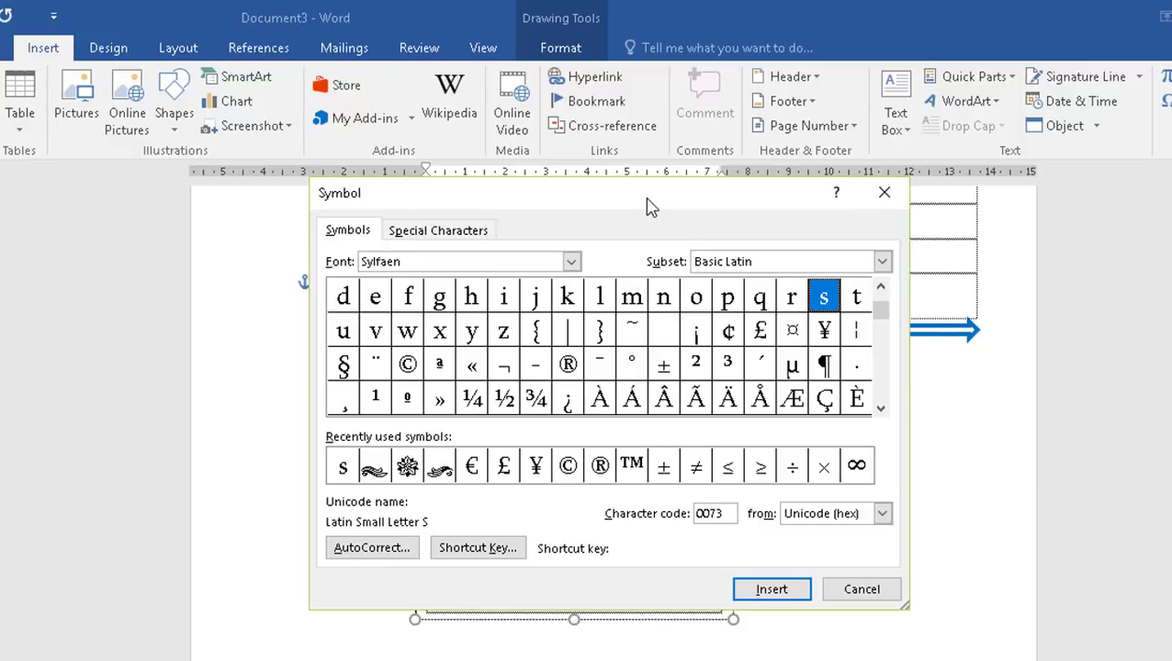
drag(645, 199, 915, 137)
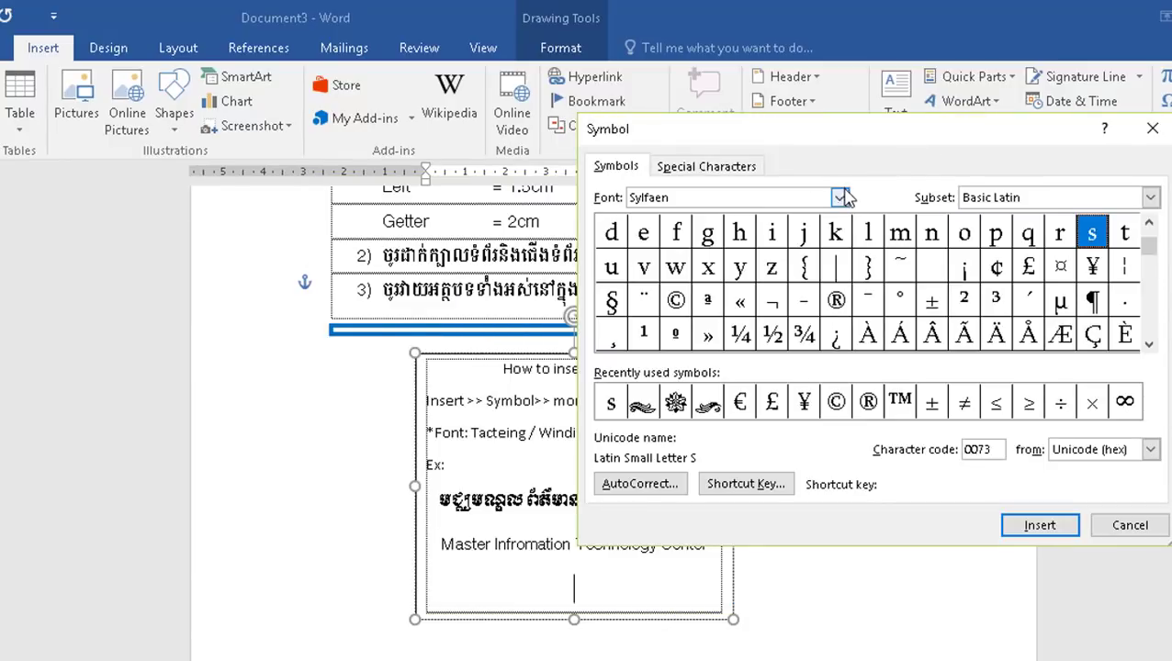
click(839, 199)
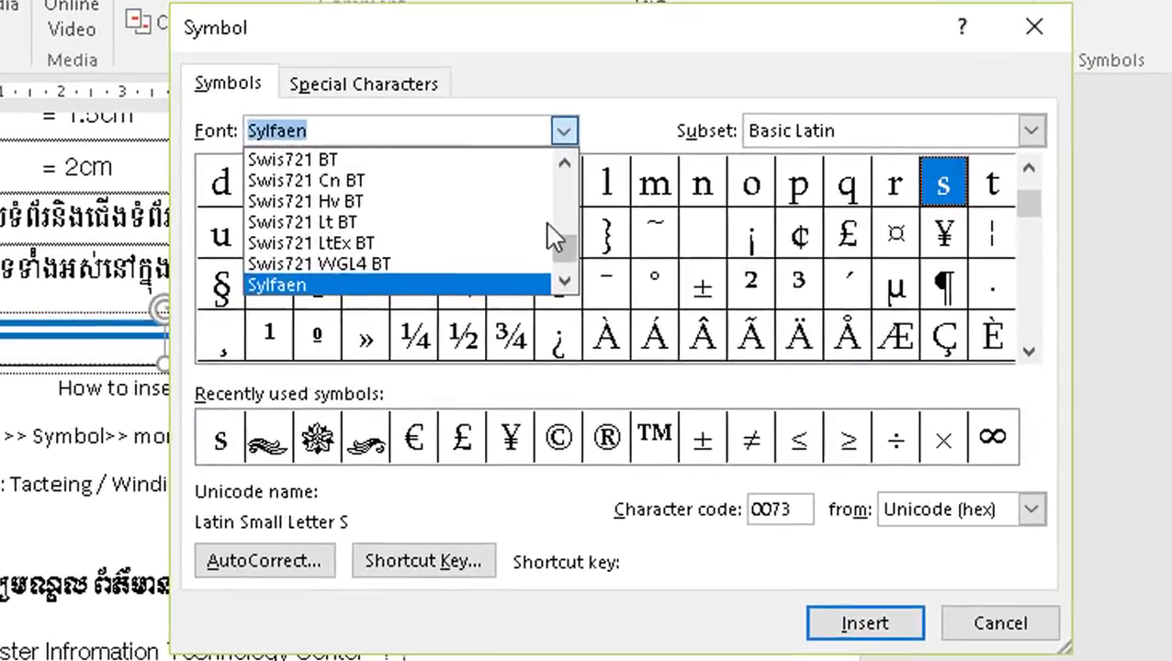
scroll(823, 273, down, 3)
scroll(507, 246, down, 1)
scroll(507, 246, down, 2)
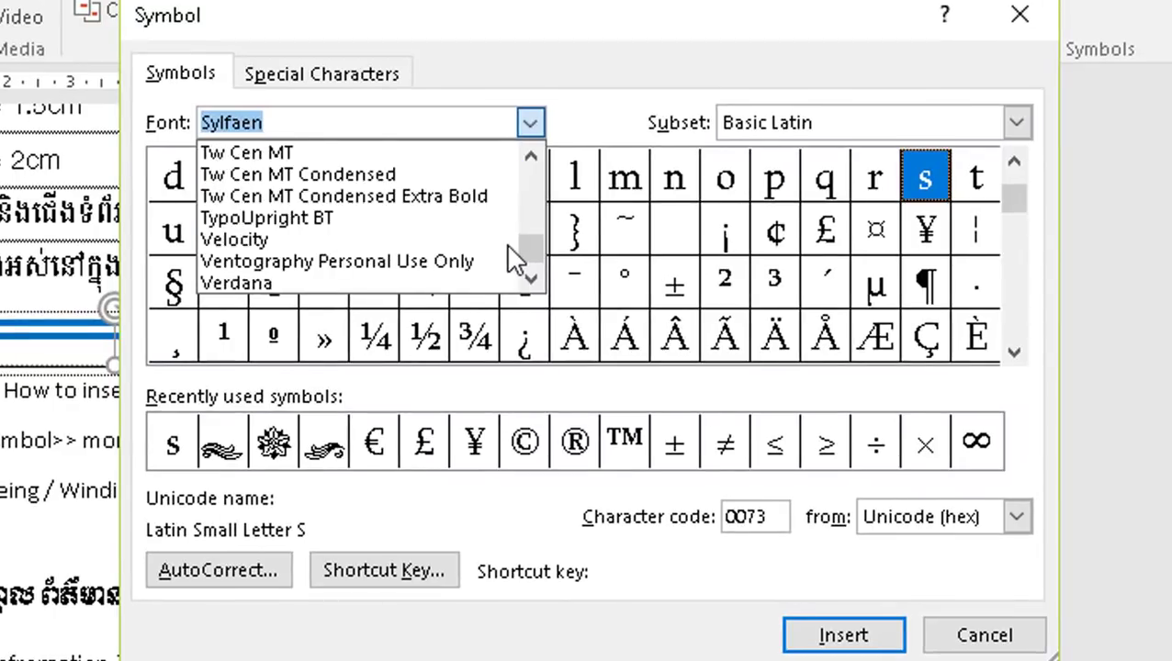
scroll(508, 246, down, 2)
scroll(508, 246, up, 3)
scroll(506, 248, up, 1)
scroll(506, 248, up, 2)
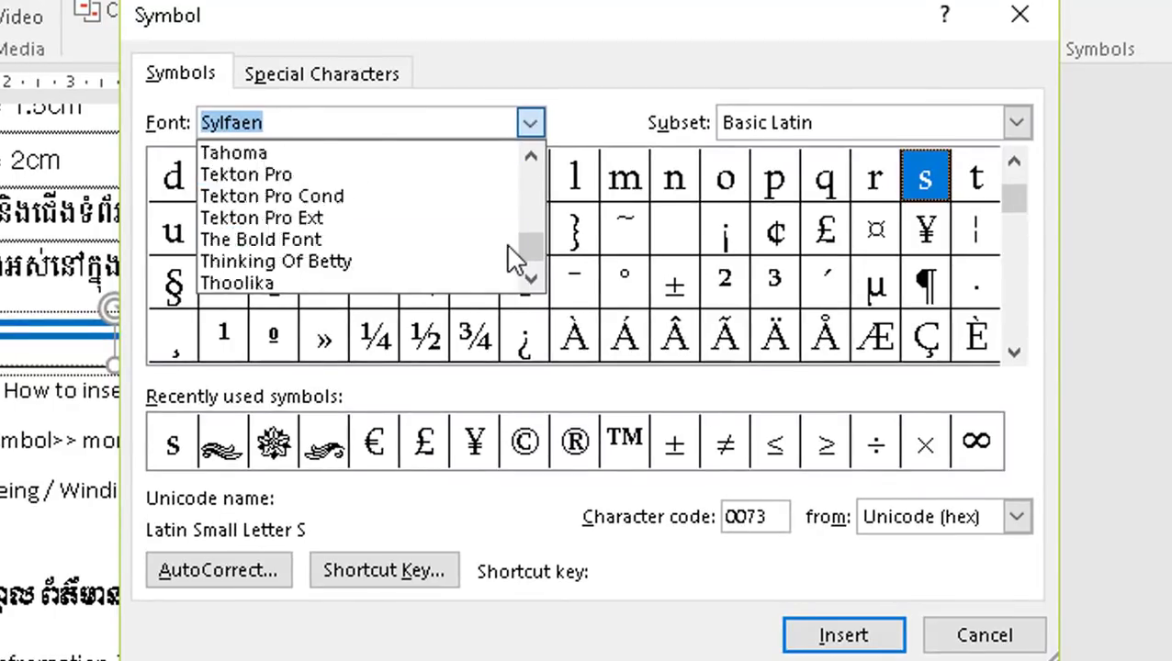
scroll(506, 248, up, 1)
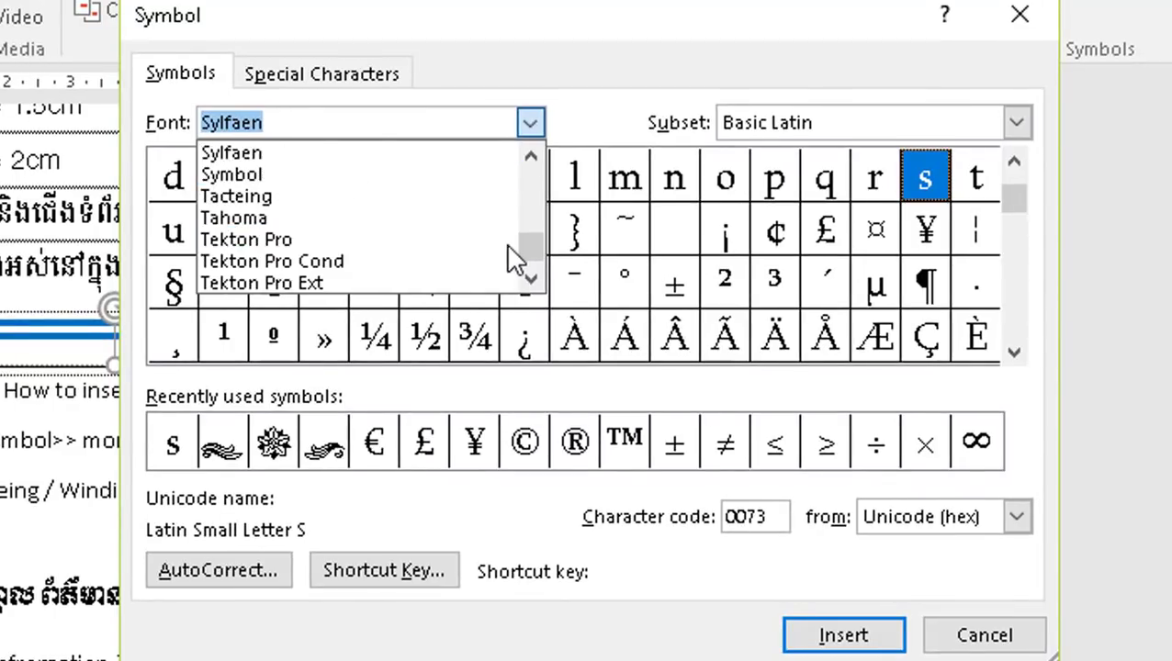
click(287, 210)
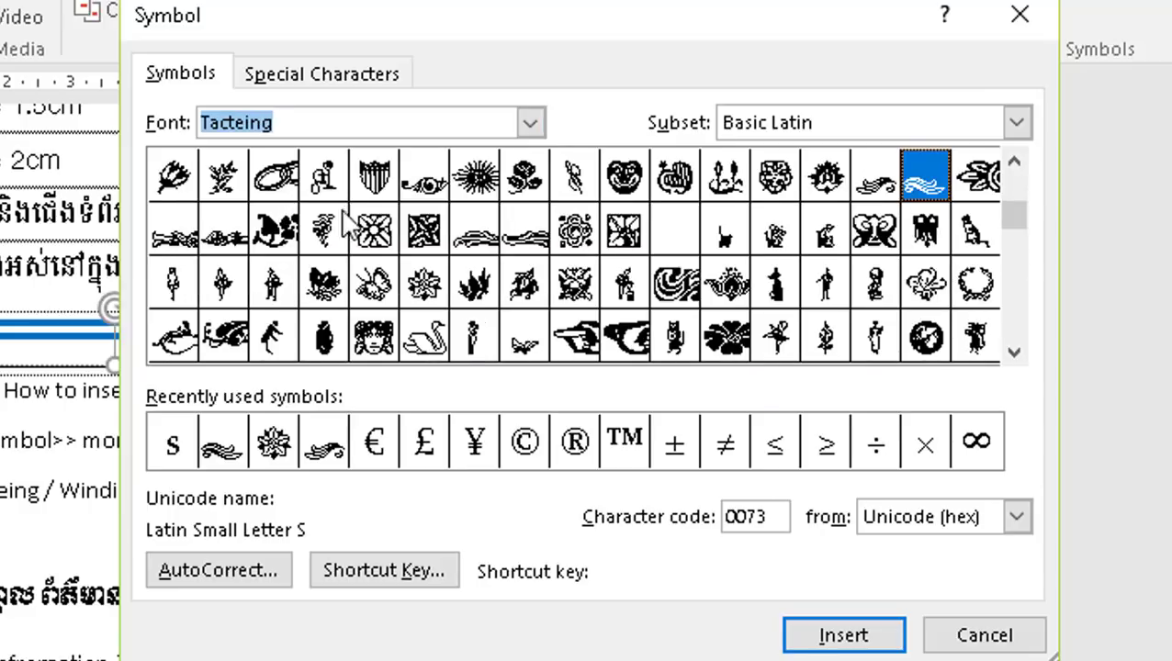
click(1014, 352)
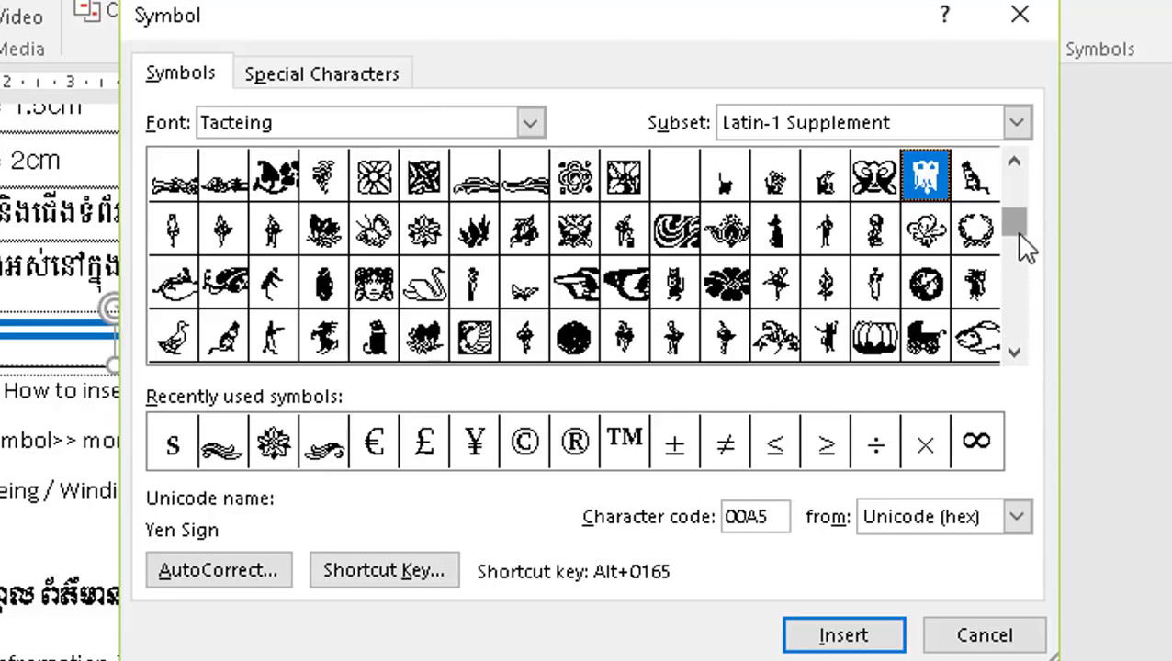
mouse_move(1025, 246)
mouse_down()
mouse_move(1024, 345)
mouse_move(1012, 154)
mouse_up()
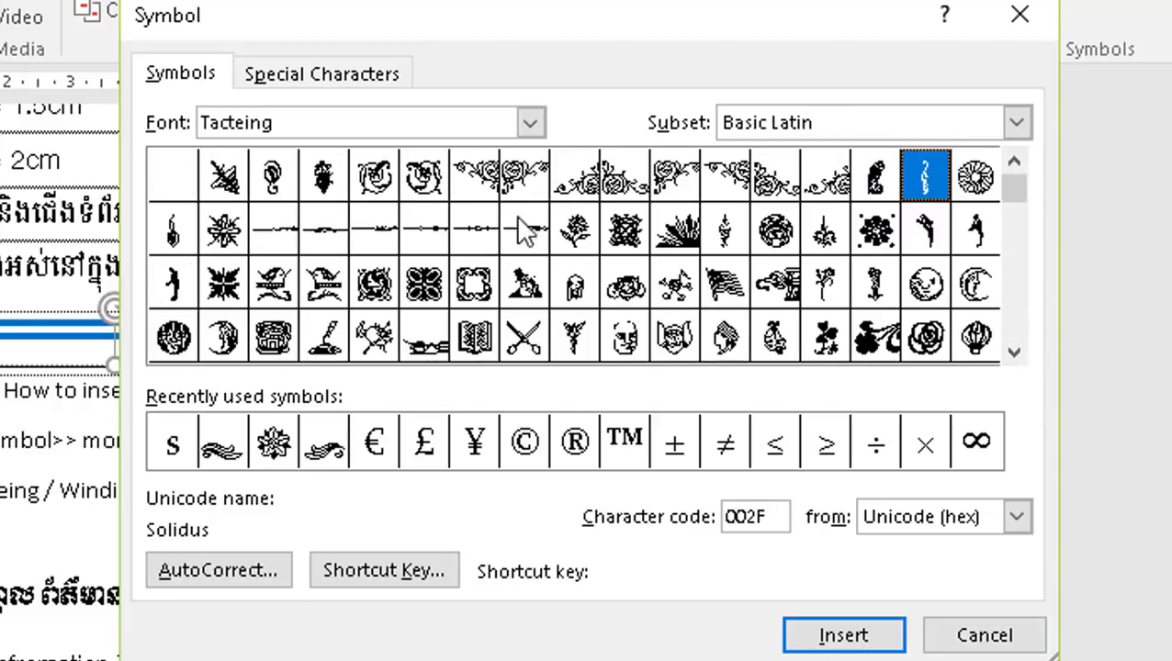
click(1013, 353)
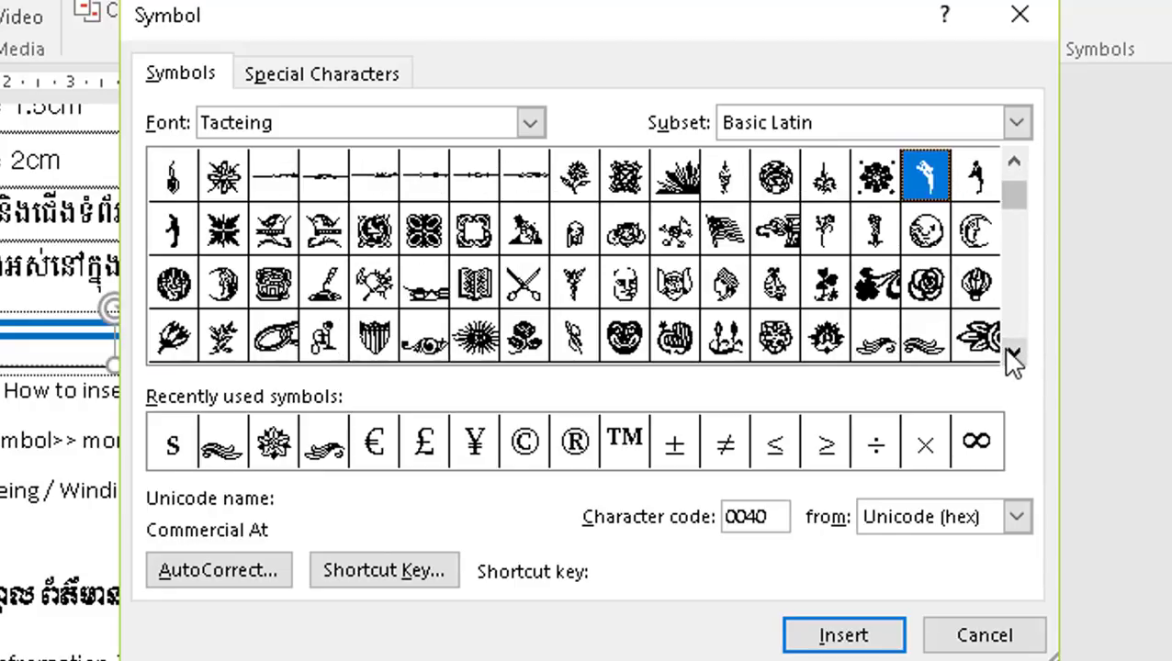
- Delete the stray 'r' and insert the wave, flower and mirrored wave Tacteing ornaments
click(875, 341)
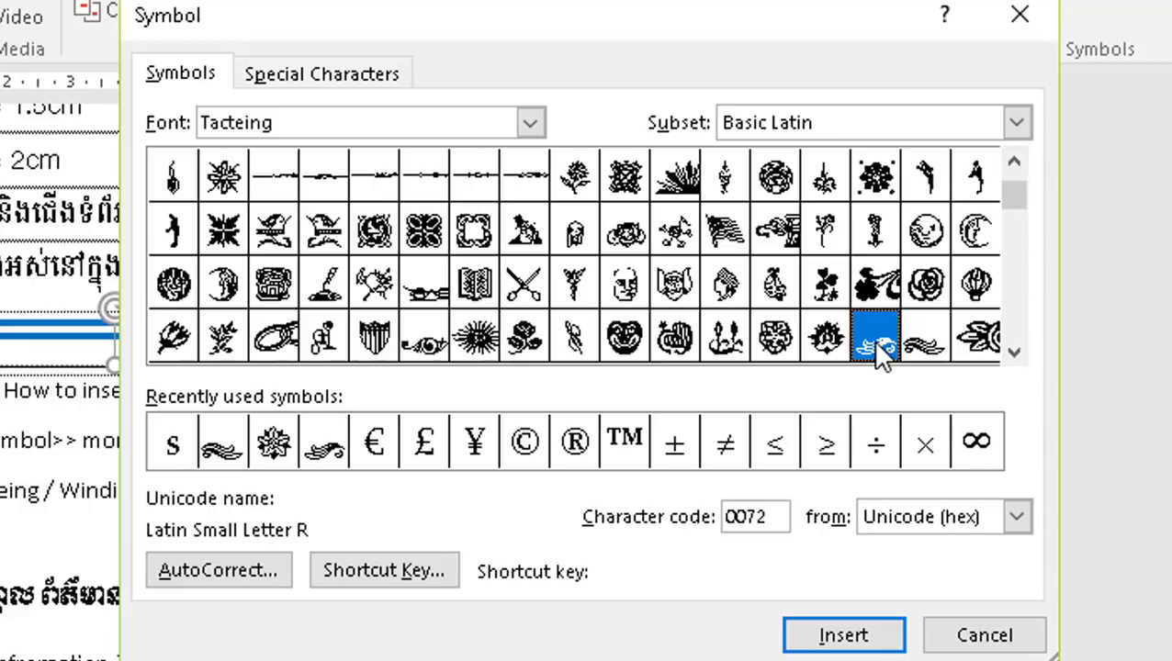
click(895, 634)
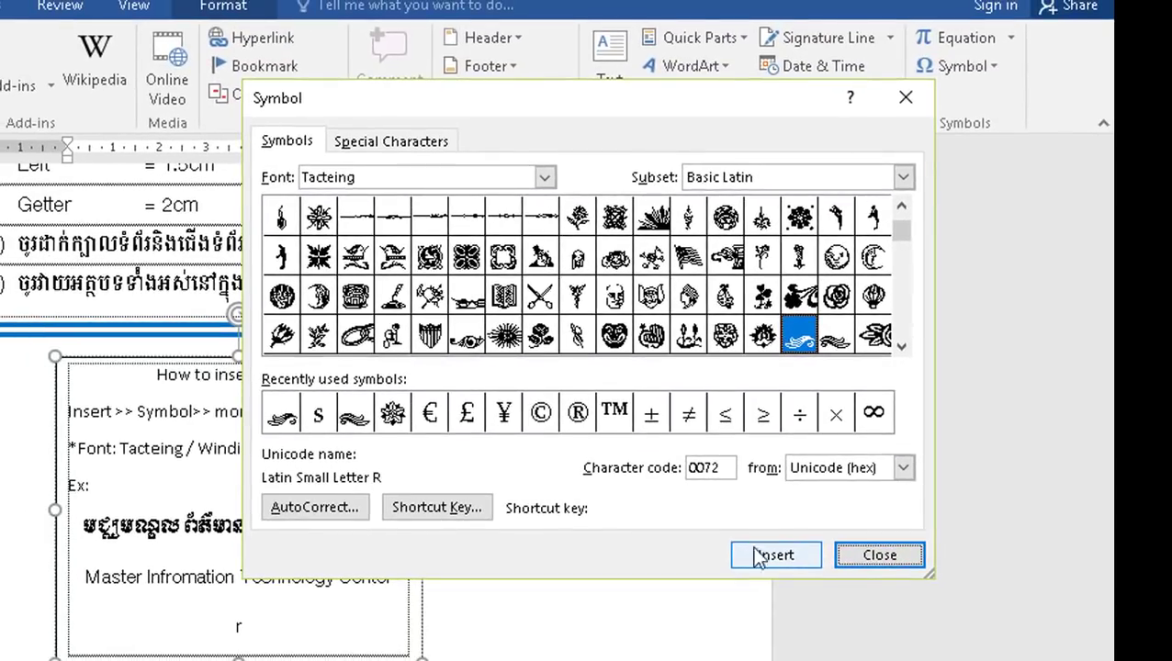
click(246, 634)
key(BackSpace)
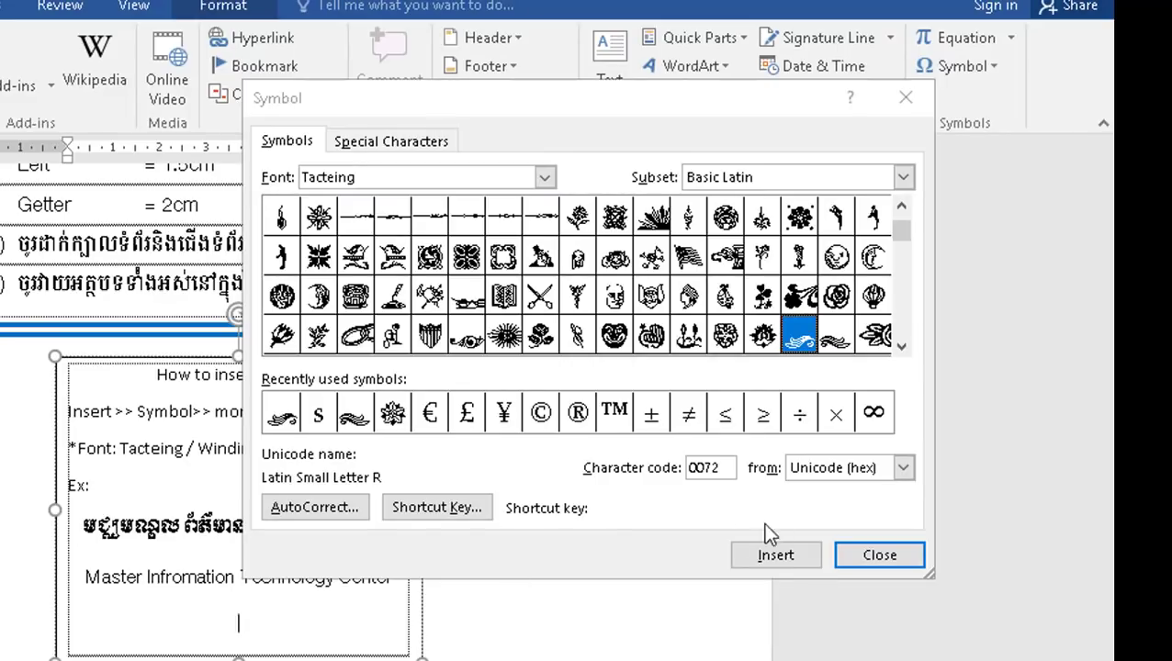
click(776, 556)
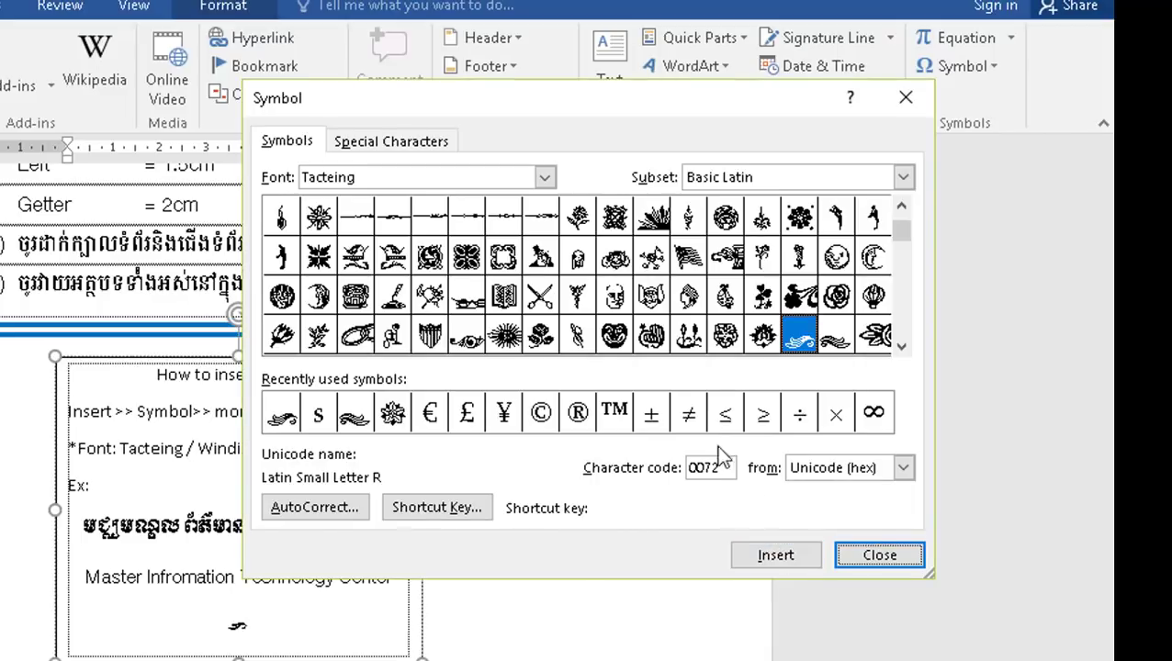
click(318, 216)
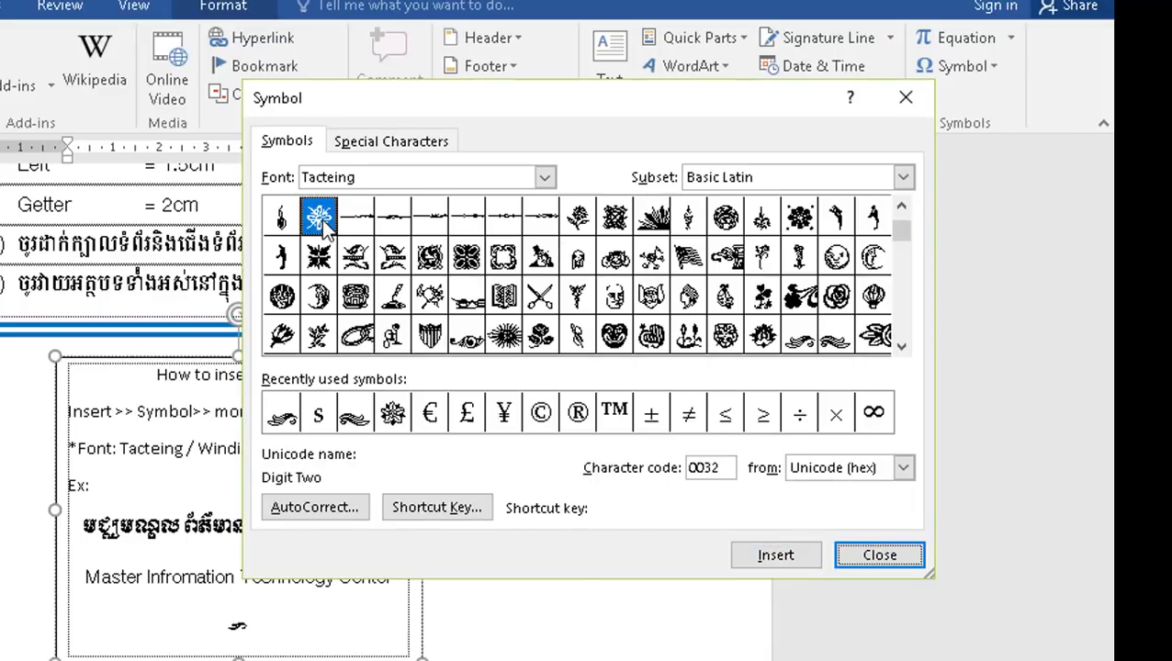
click(778, 558)
click(836, 339)
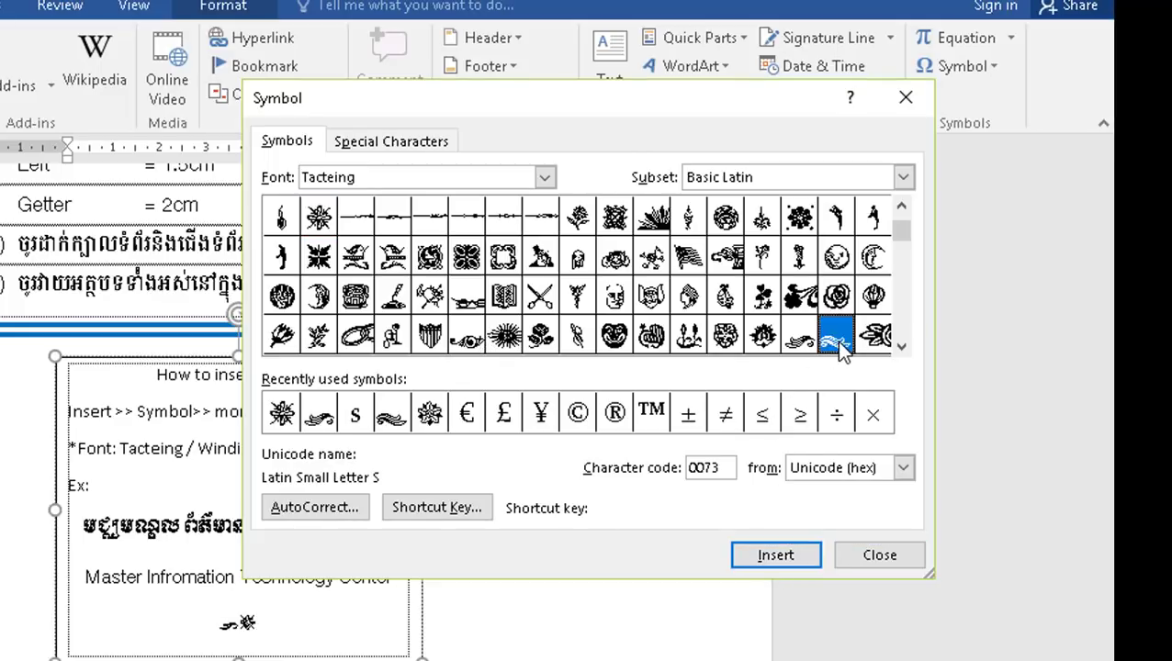
click(760, 558)
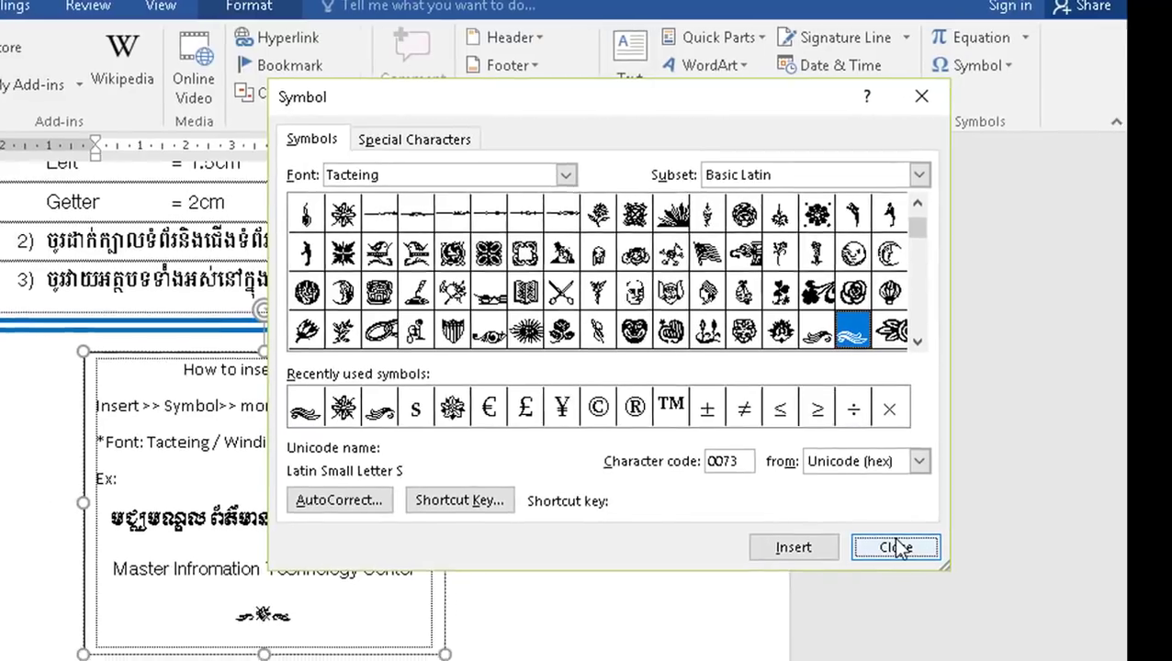
click(883, 555)
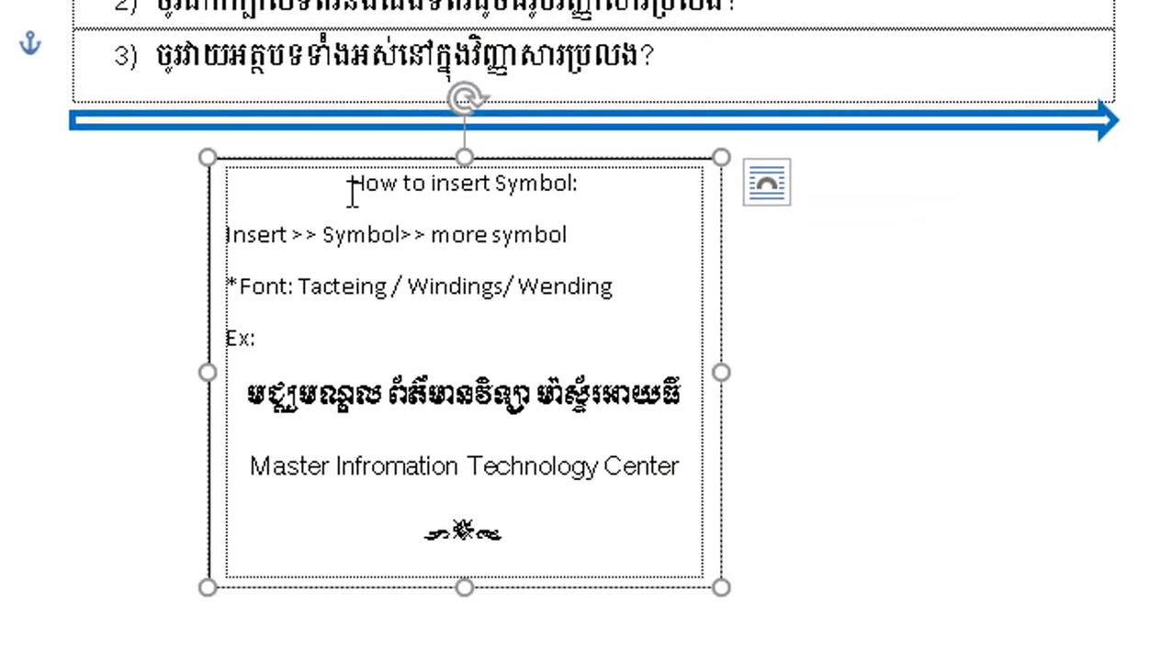
- Set the box text to single spacing with no space between paragraphs, then shorten the box
mouse_move(354, 192)
mouse_down()
mouse_move(515, 295)
mouse_move(586, 519)
mouse_up()
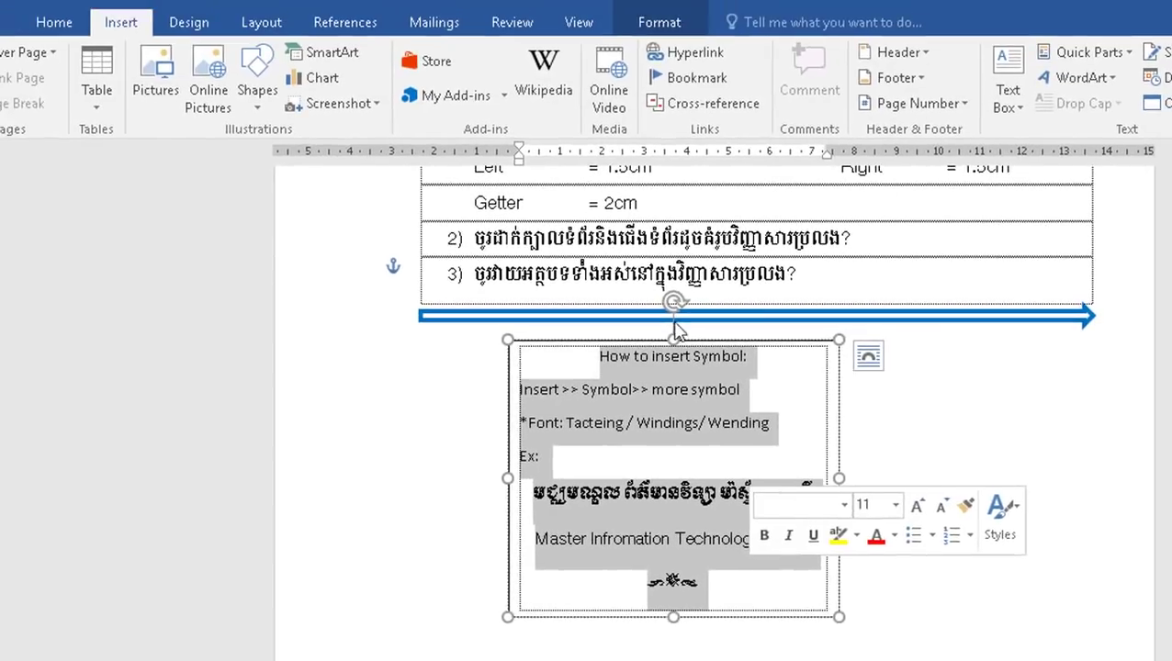
click(55, 22)
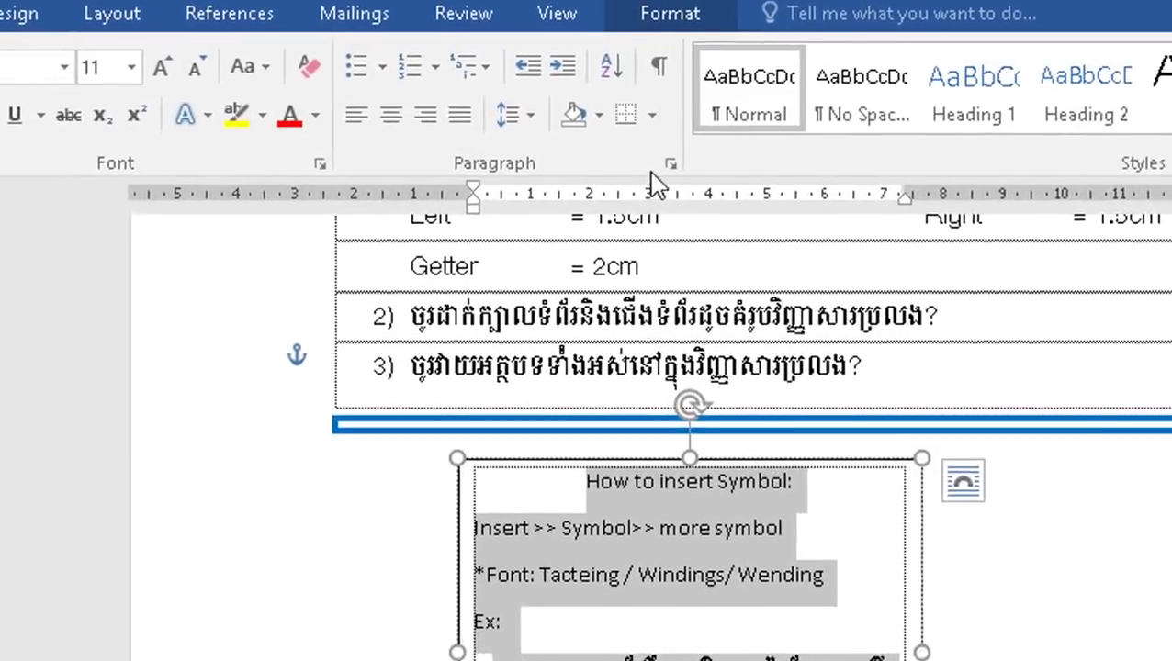
click(653, 124)
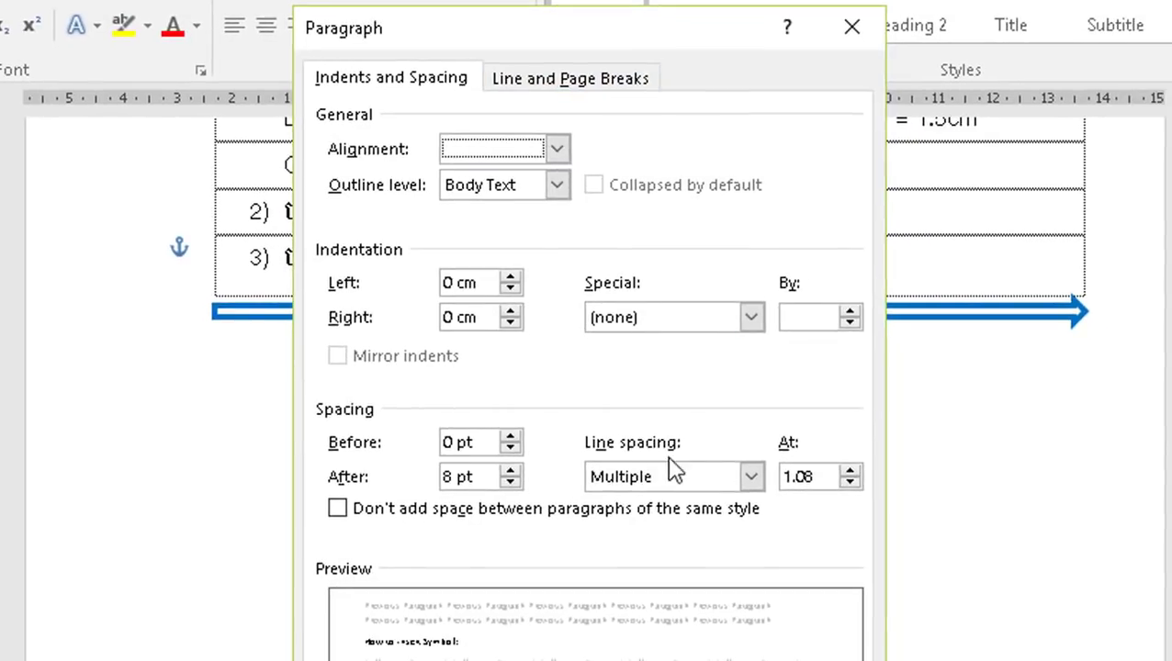
click(669, 485)
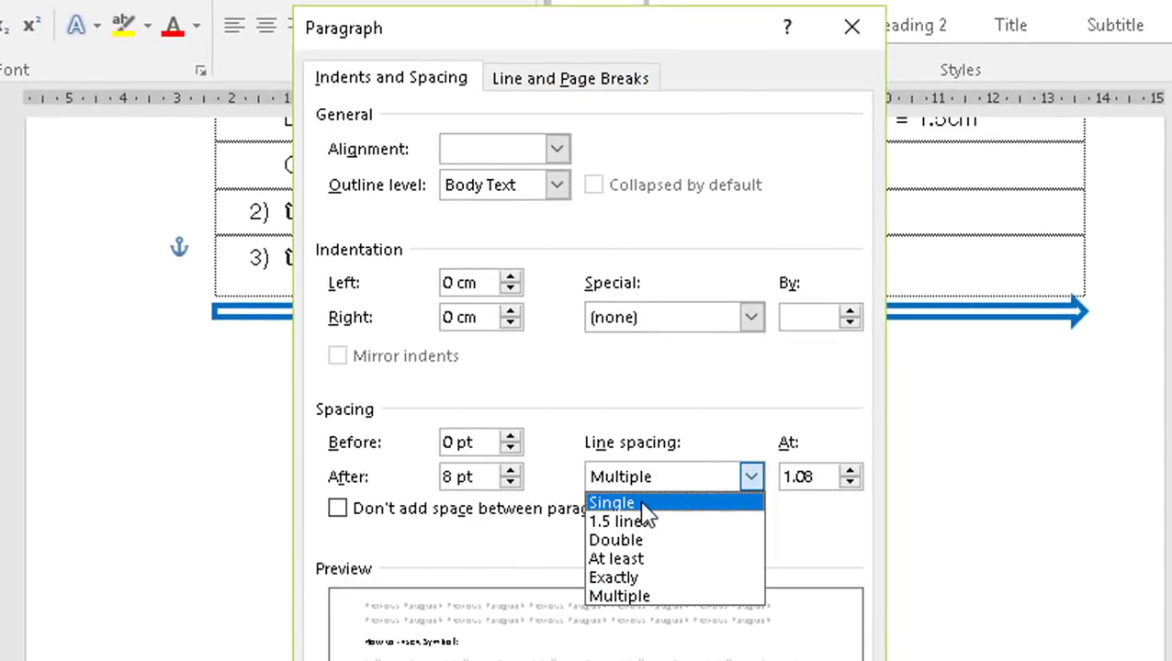
click(620, 502)
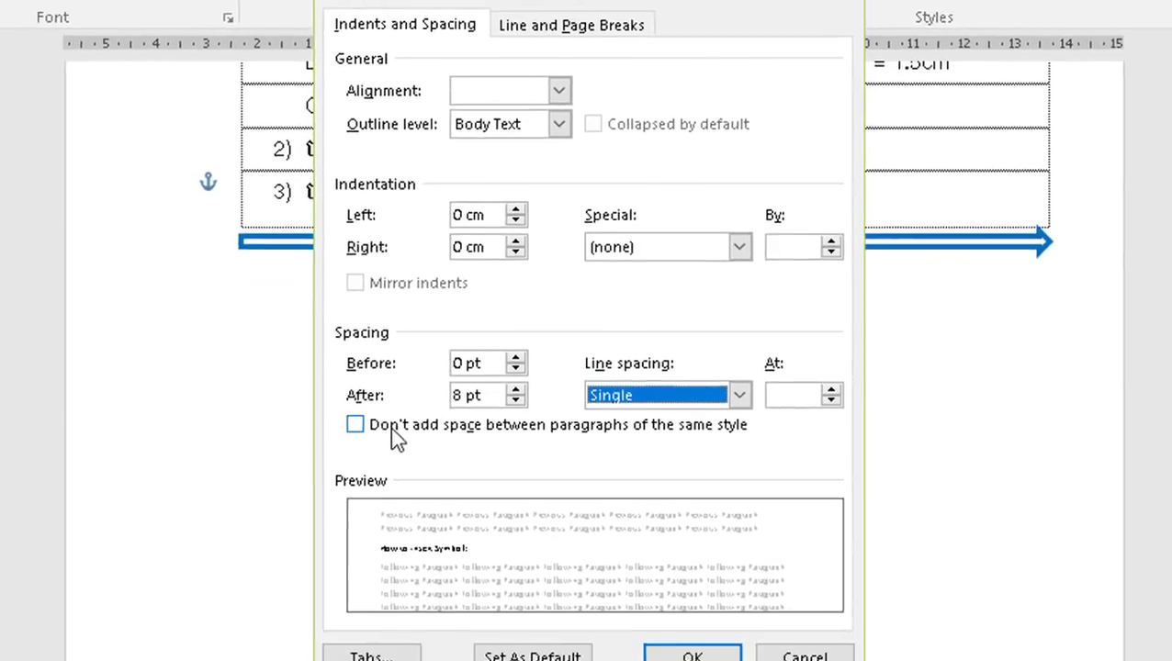
click(390, 427)
click(659, 593)
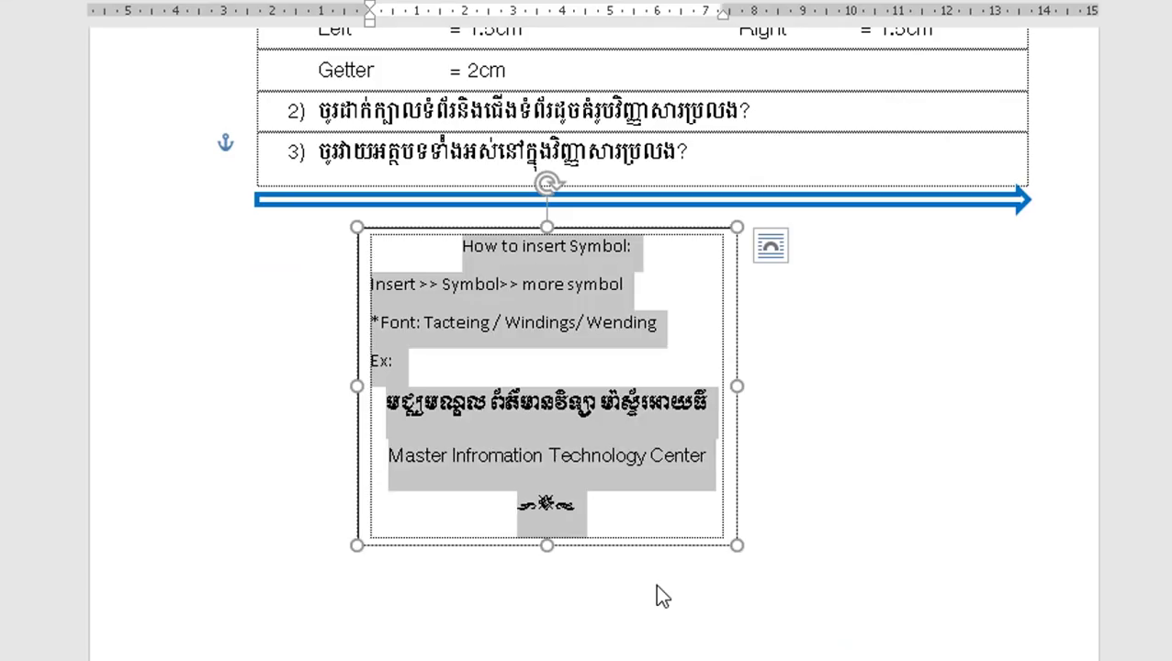
click(649, 459)
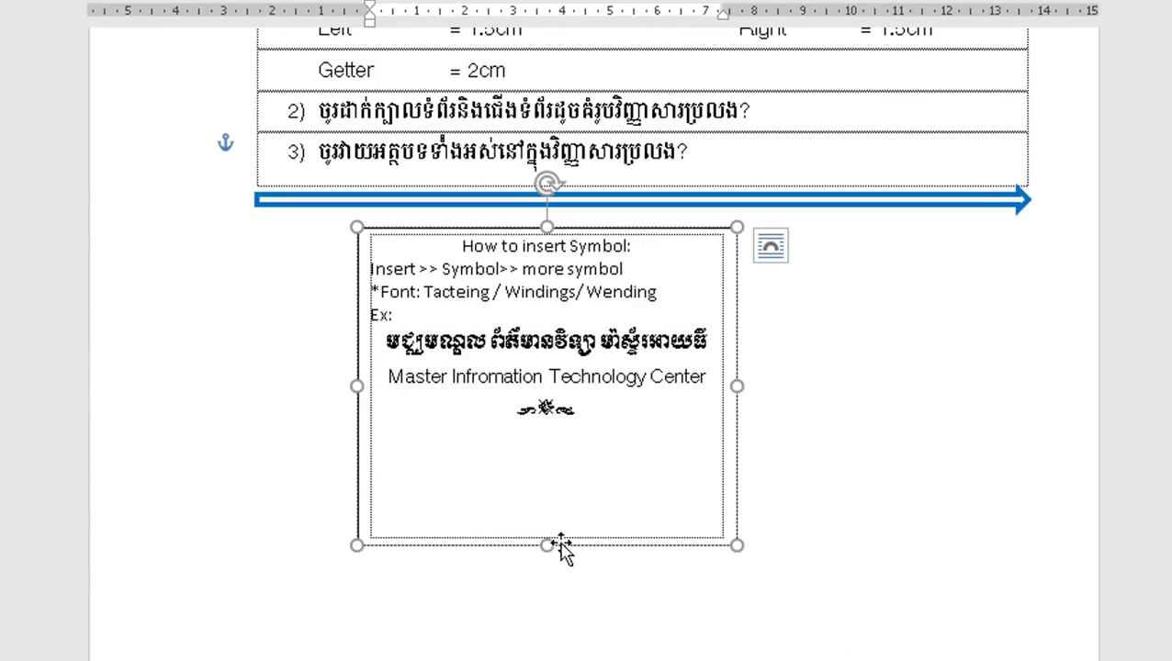
drag(560, 545, 560, 452)
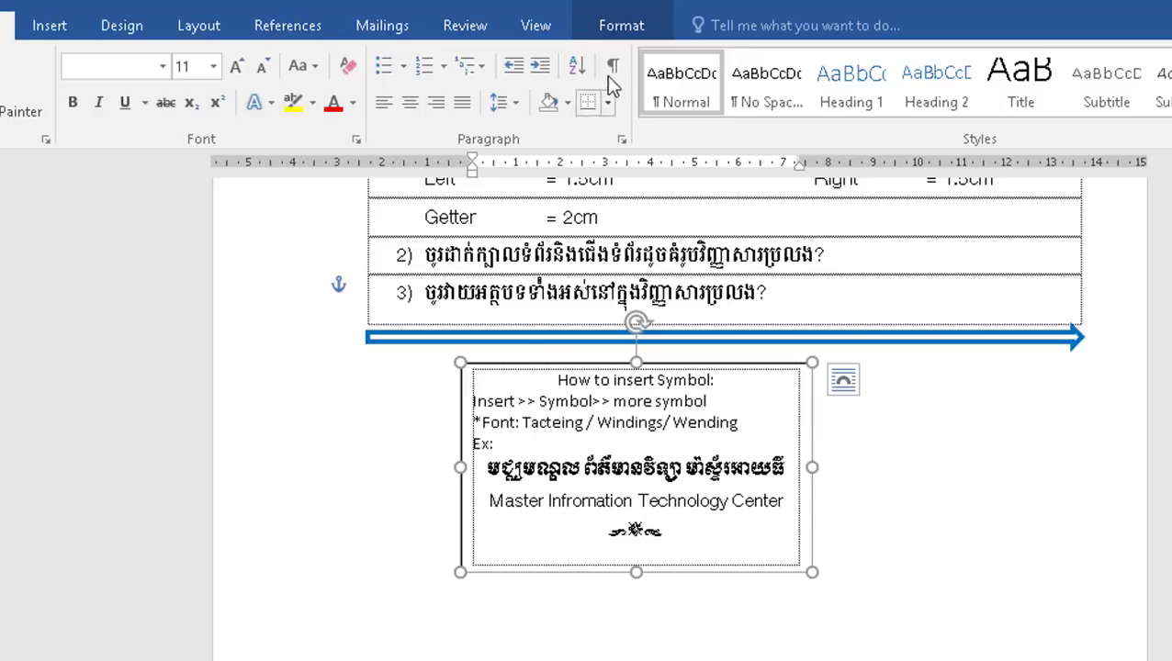
- Give the symbol text box a 3 pt outline
click(603, 31)
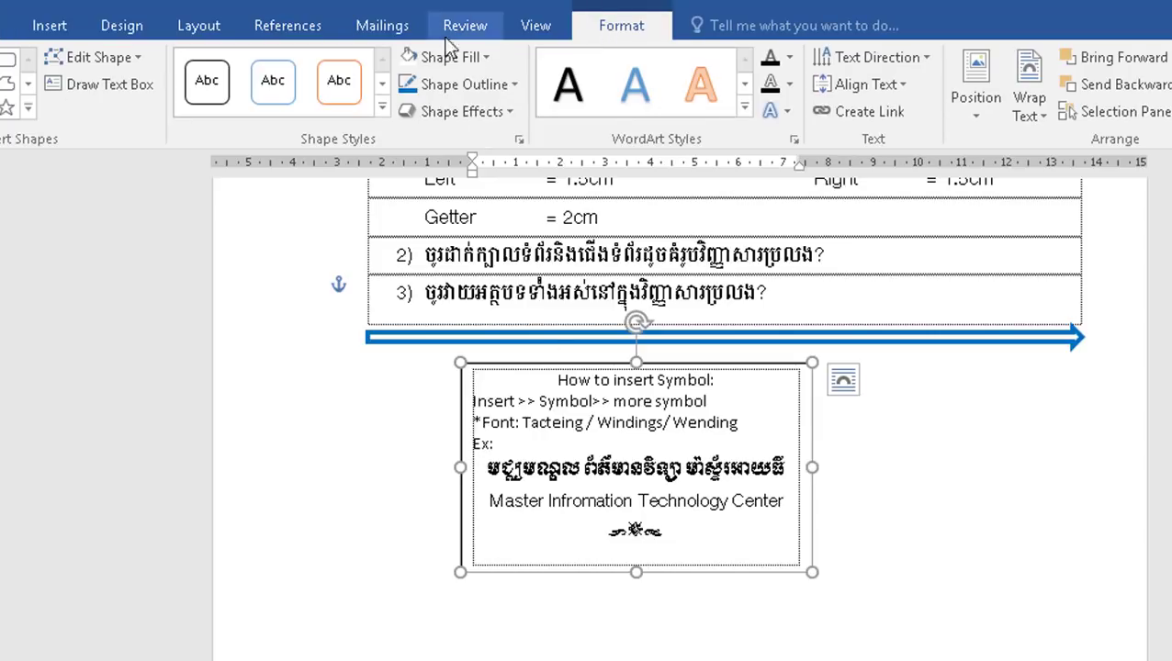
click(501, 87)
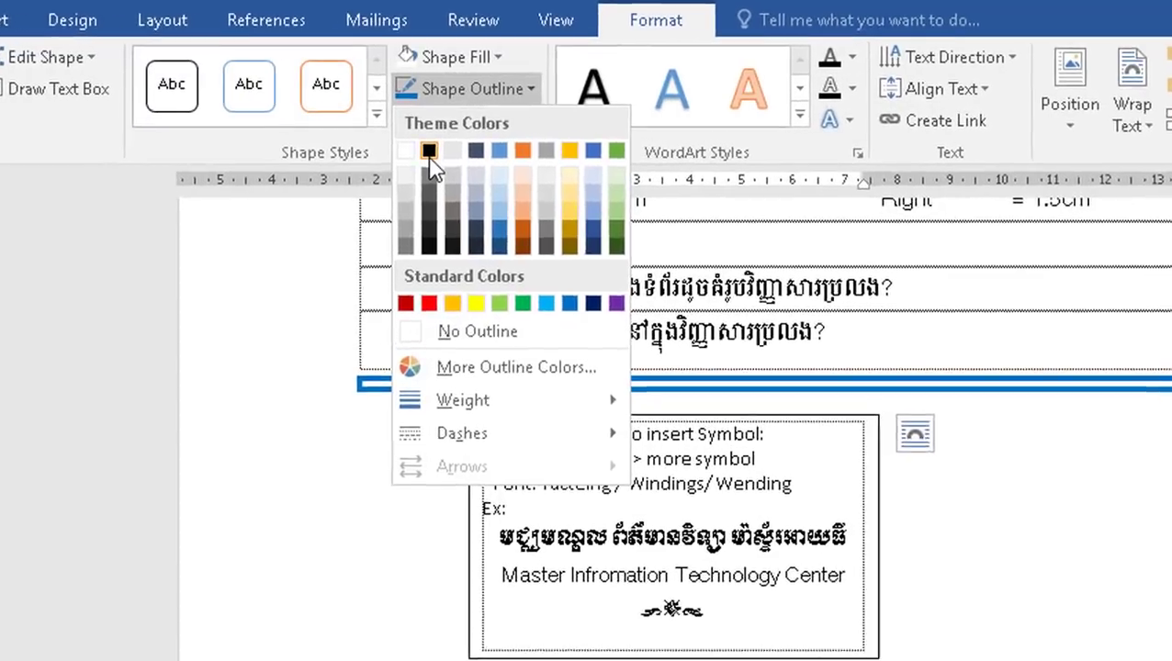
click(426, 137)
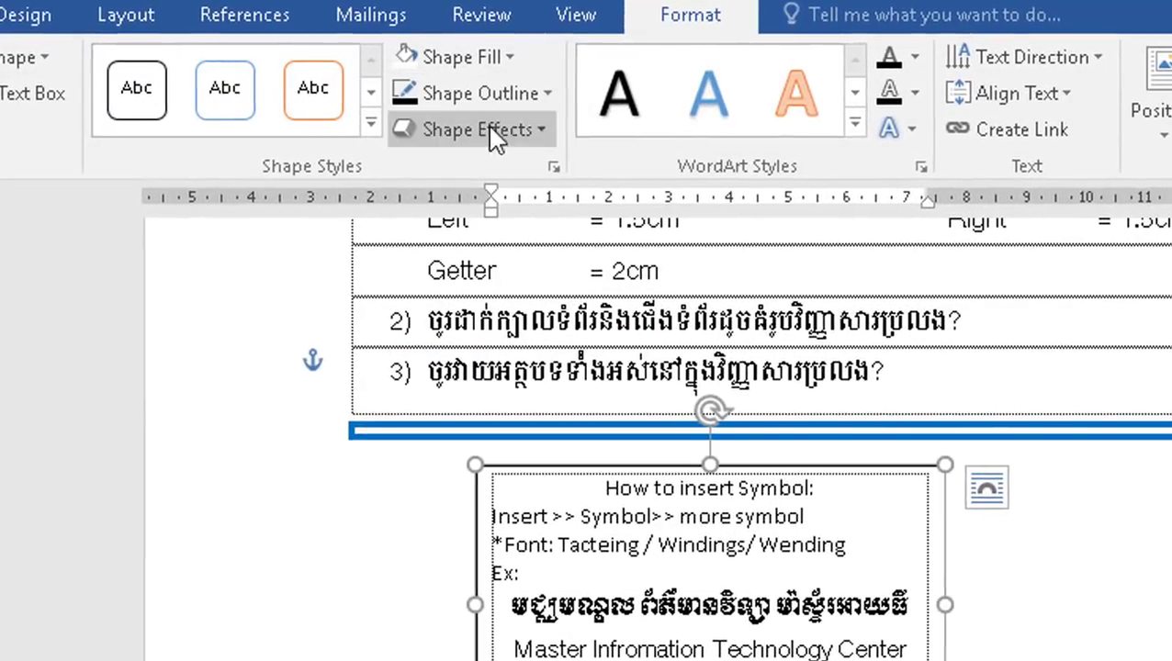
click(526, 99)
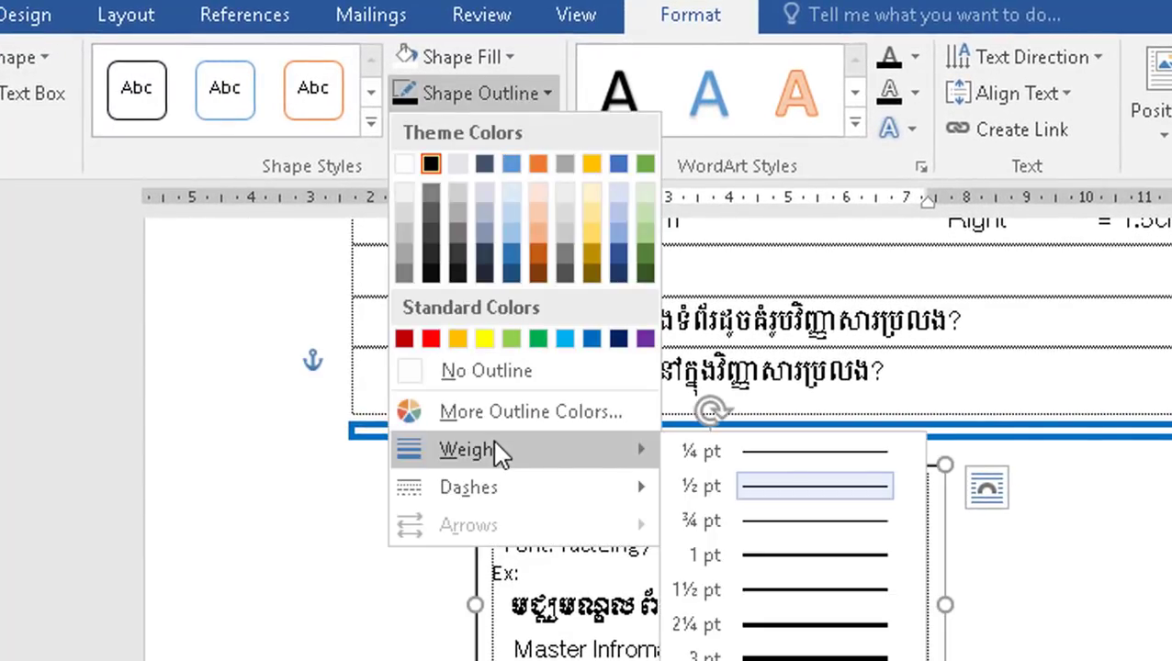
mouse_move(469, 376)
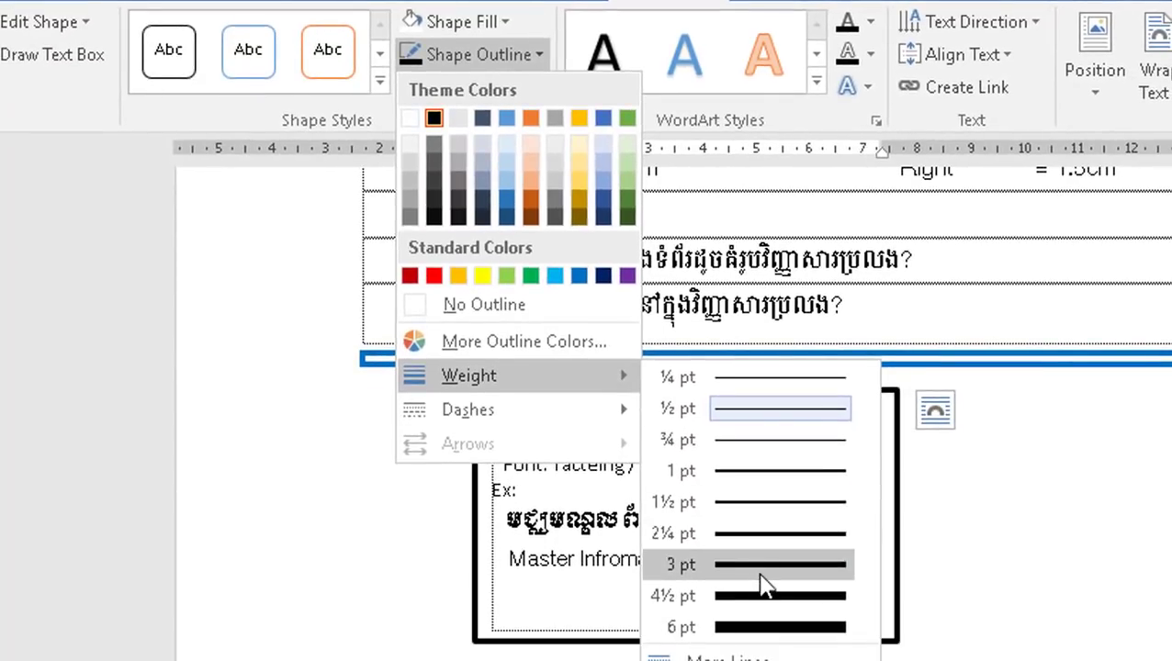
click(765, 585)
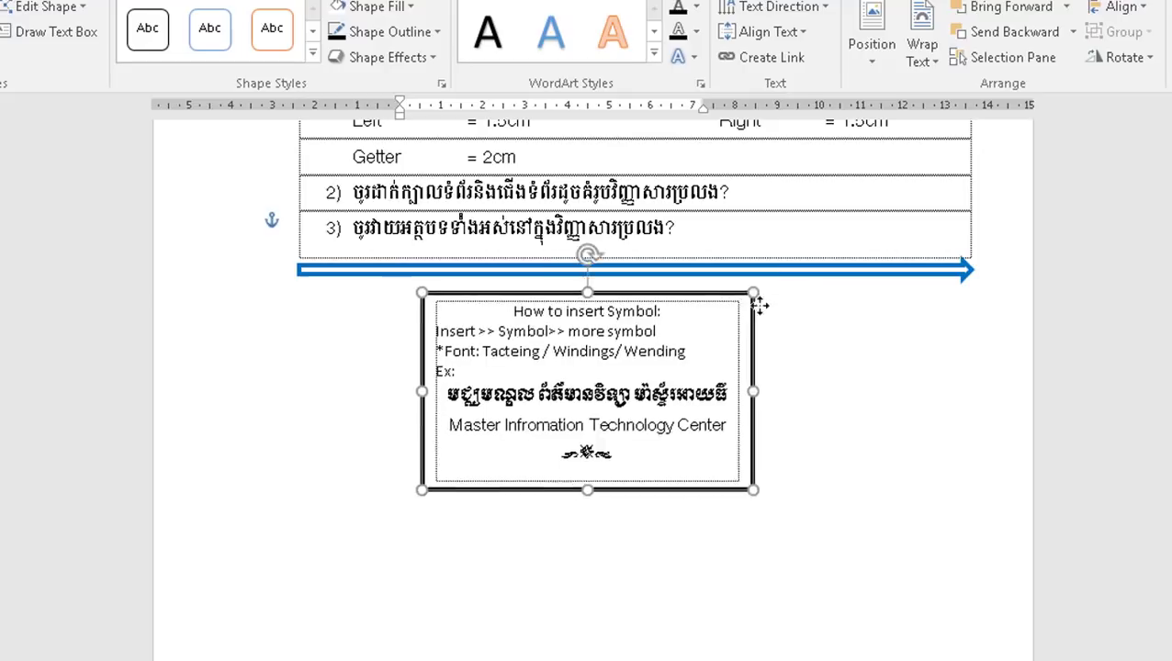
- Nudge the box slightly left and scroll the reference PDF to the finished sample
drag(750, 299, 696, 299)
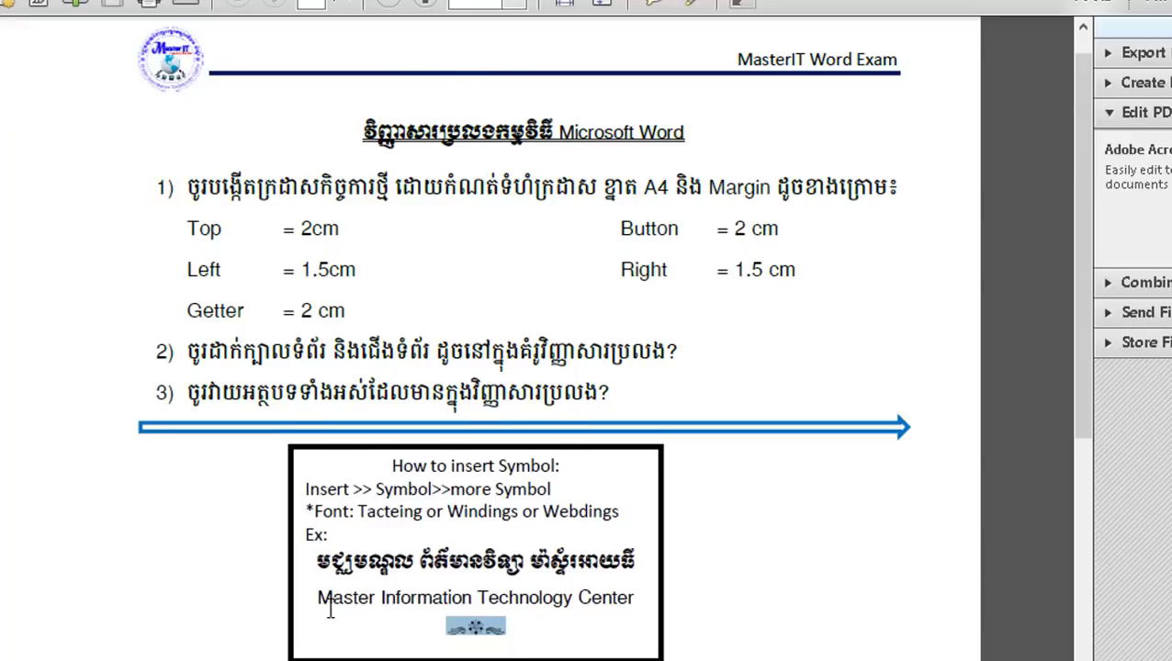
scroll(331, 610, down, 3)
scroll(108, 593, down, 3)
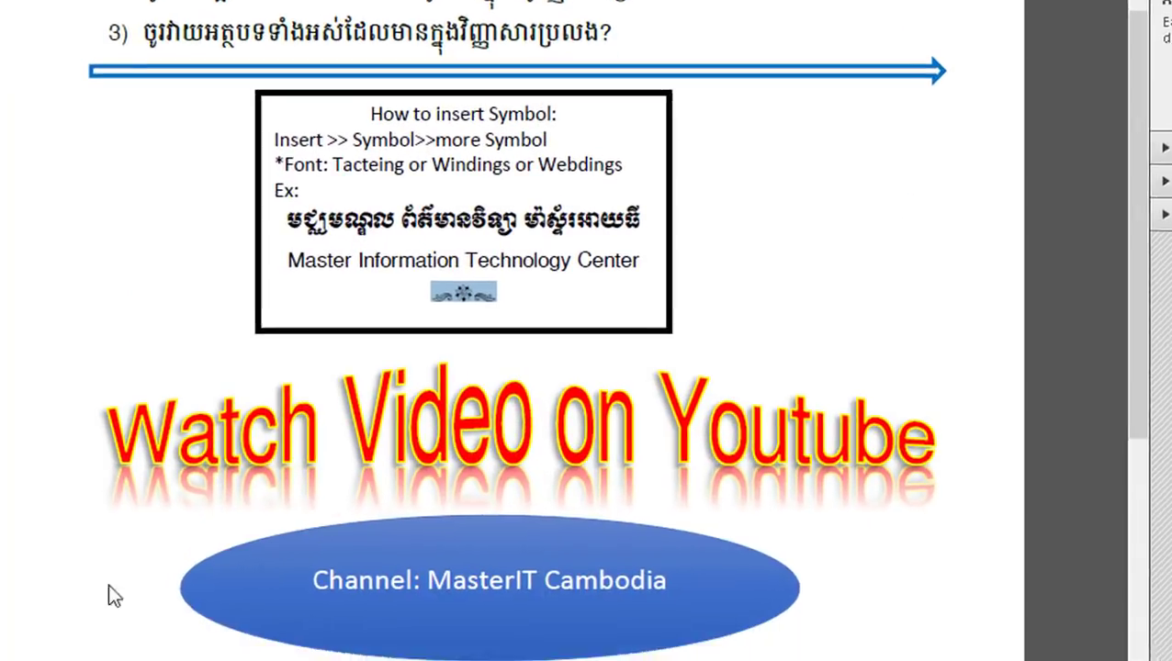
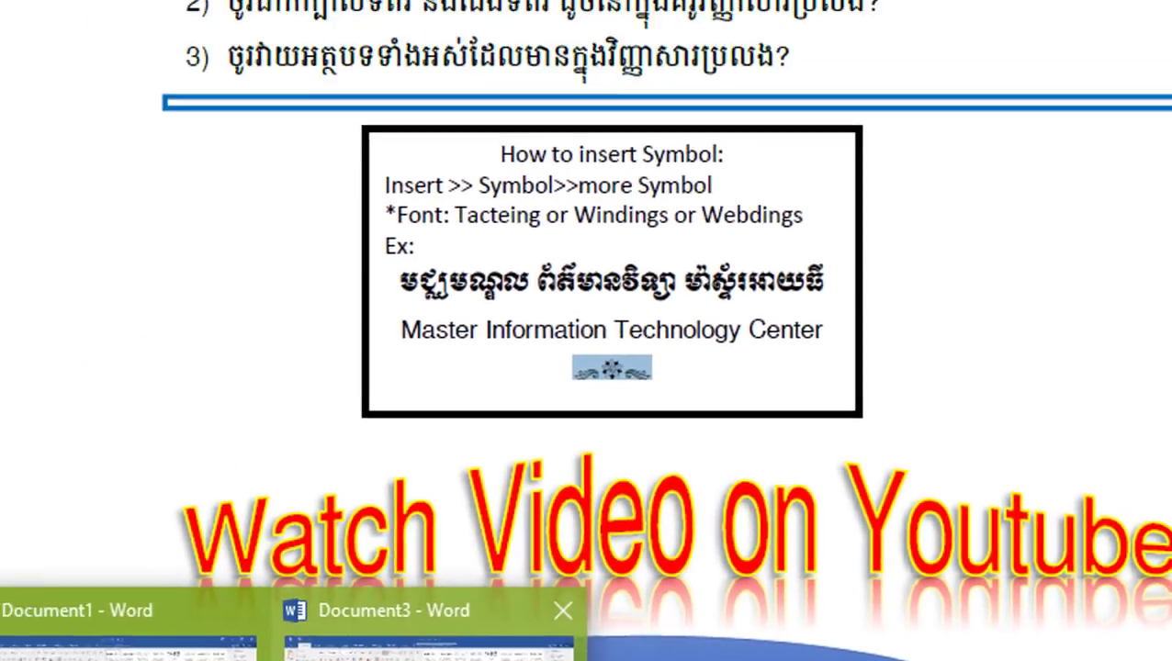
- Back in Document3, insert a gold WordArt placeholder, move it below the symbol box, then delete it
click(422, 634)
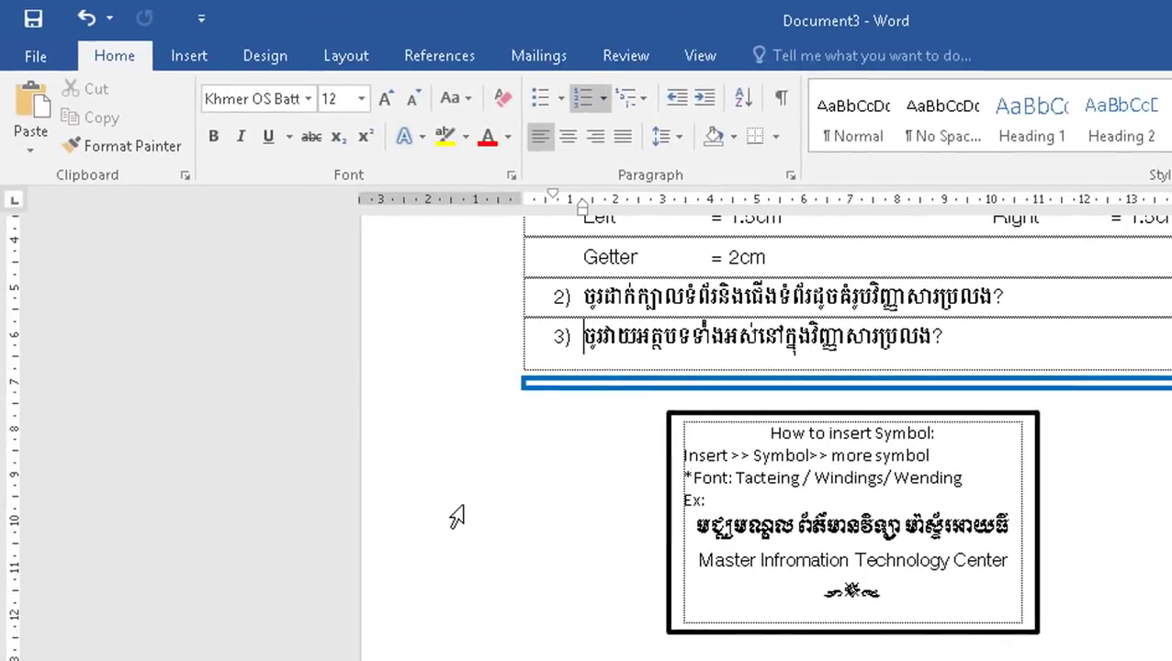
click(193, 63)
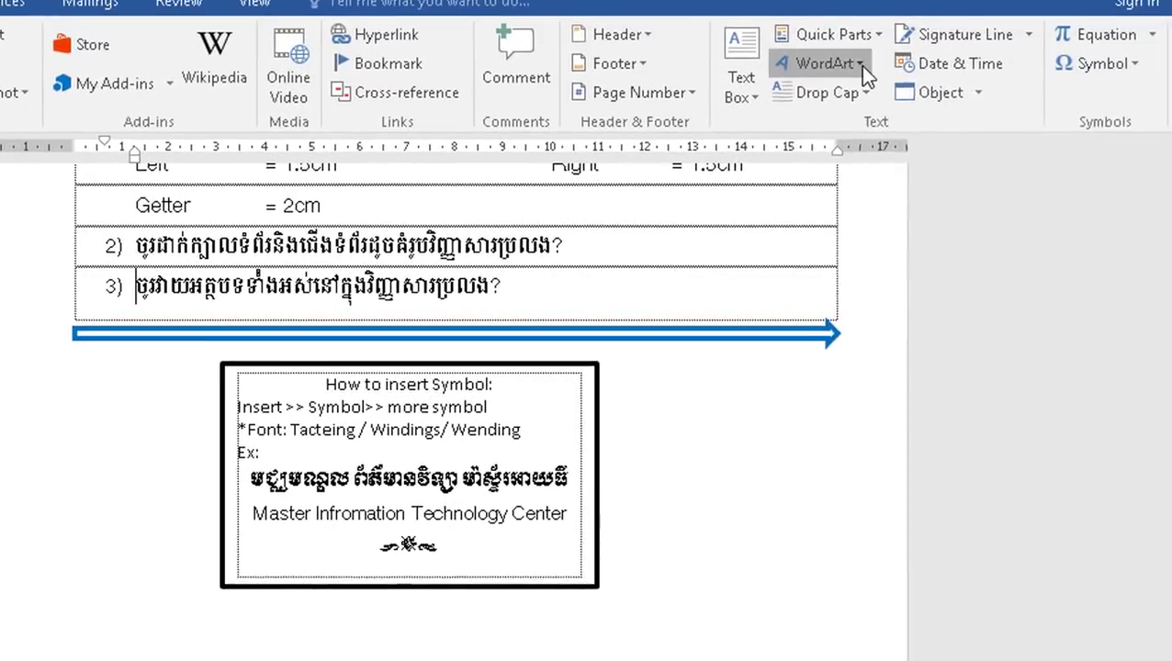
click(859, 64)
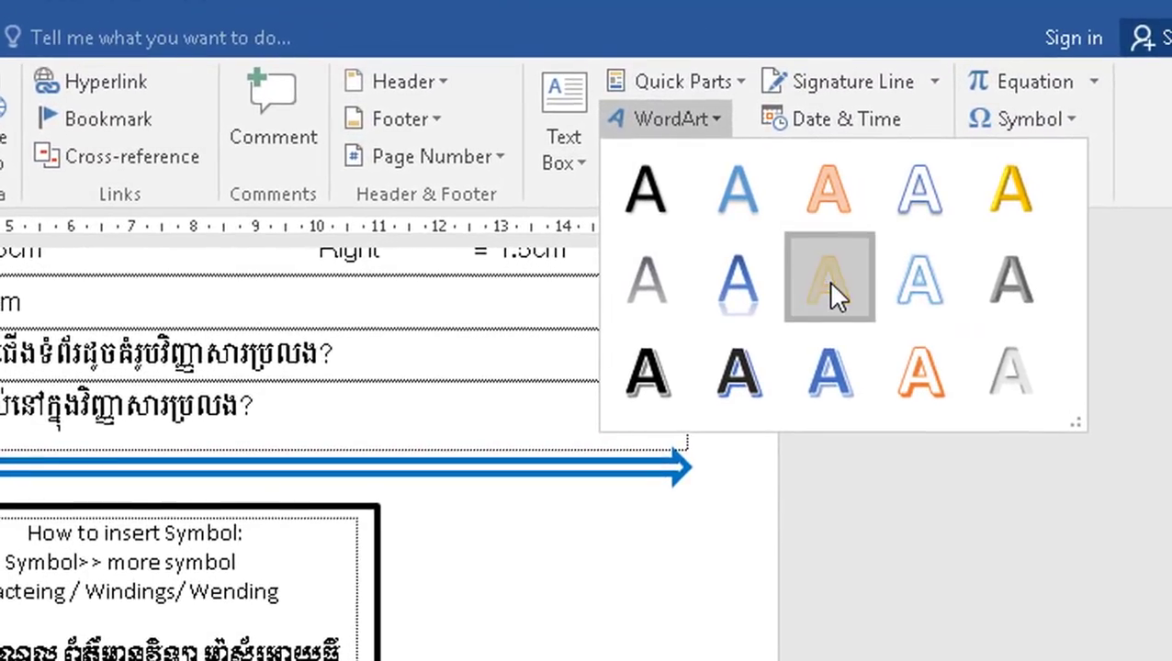
click(831, 292)
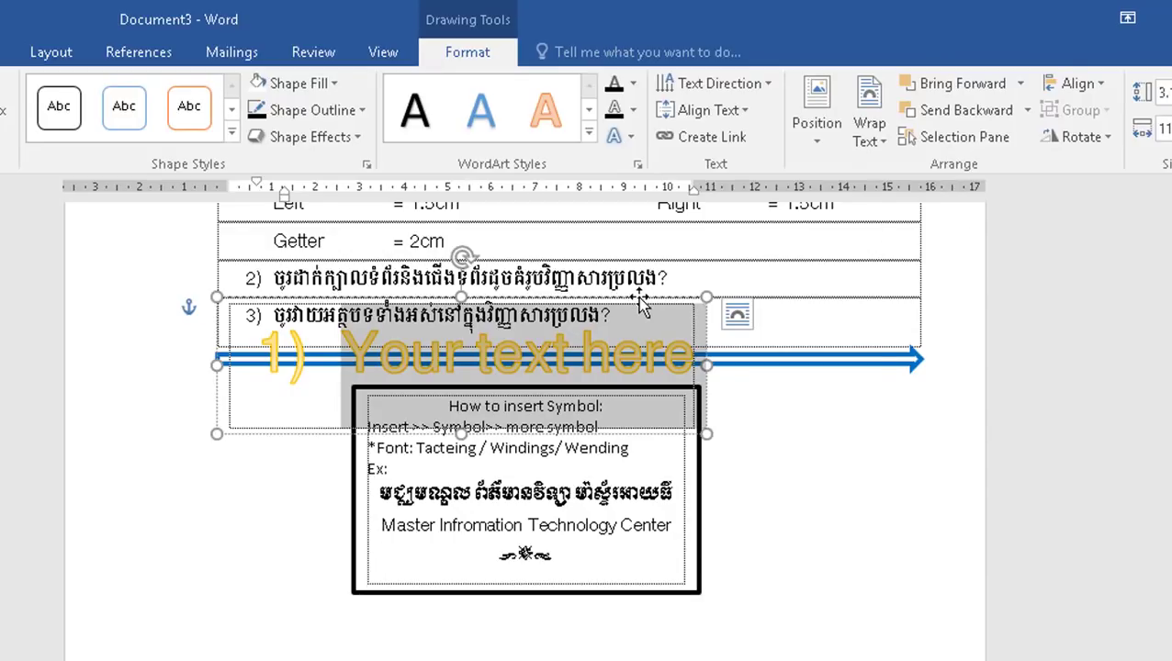
drag(638, 296, 667, 595)
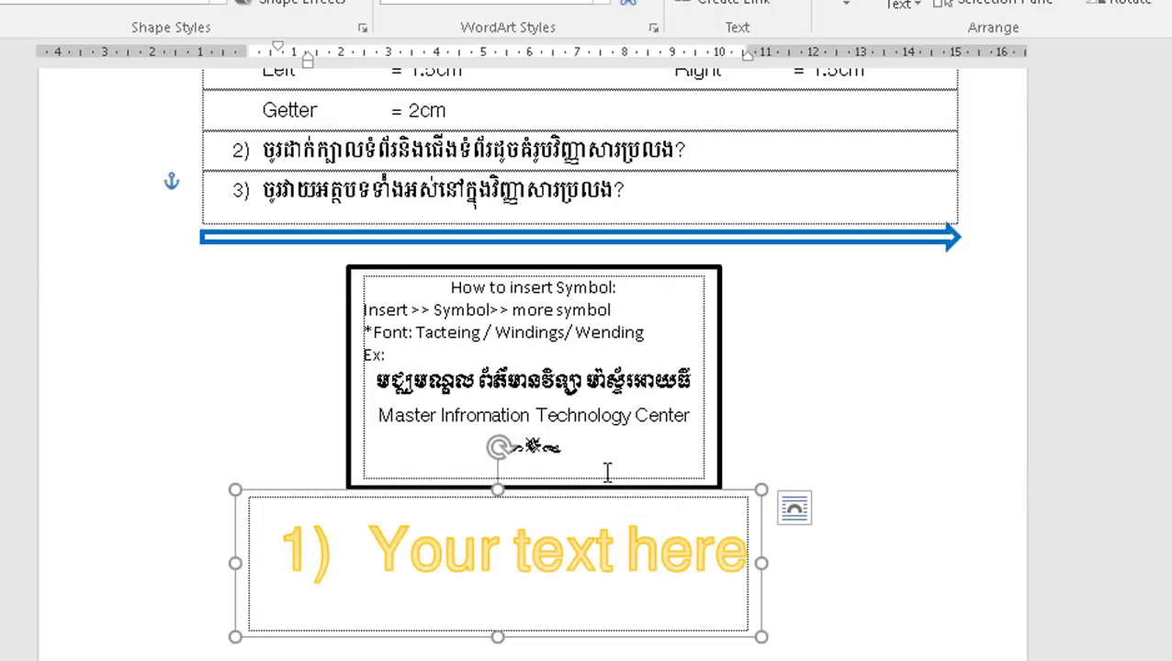
key(Delete)
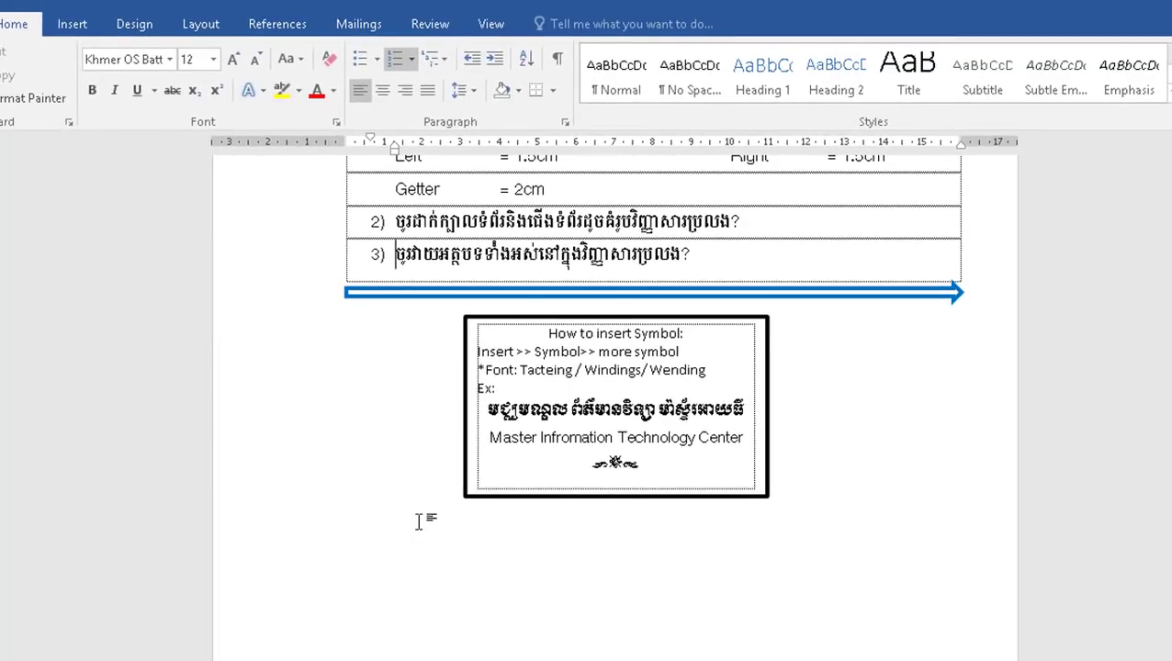
- Add empty rows below the table and insert gold WordArt reading 'Watch Video on Youtube'
double_click(390, 549)
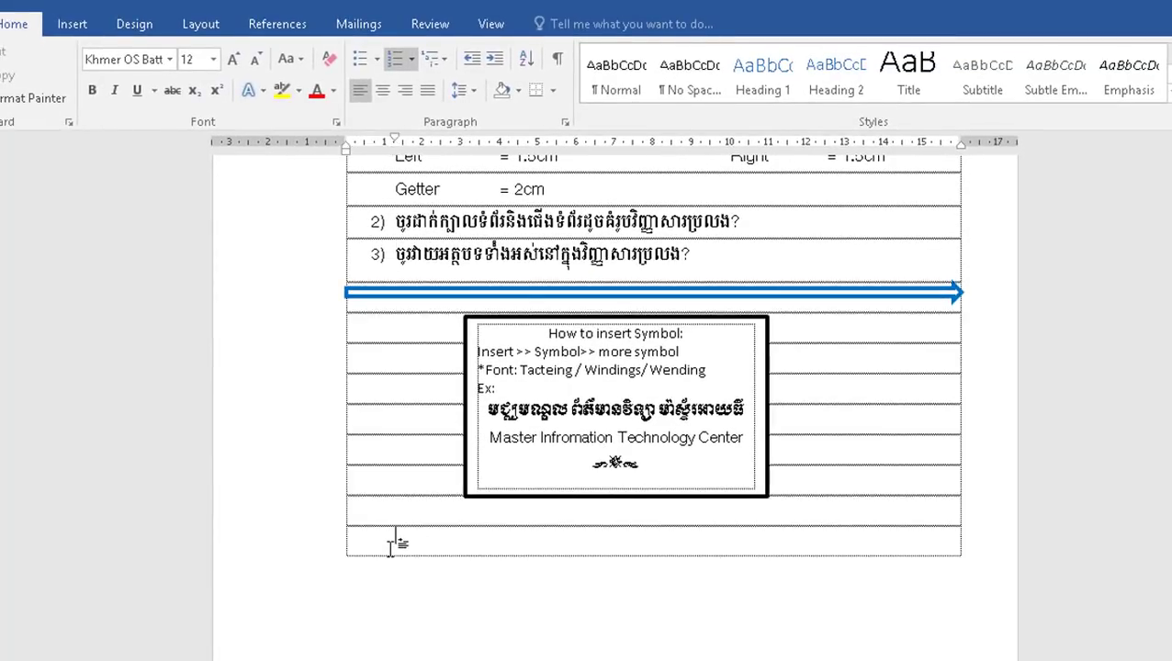
double_click(400, 540)
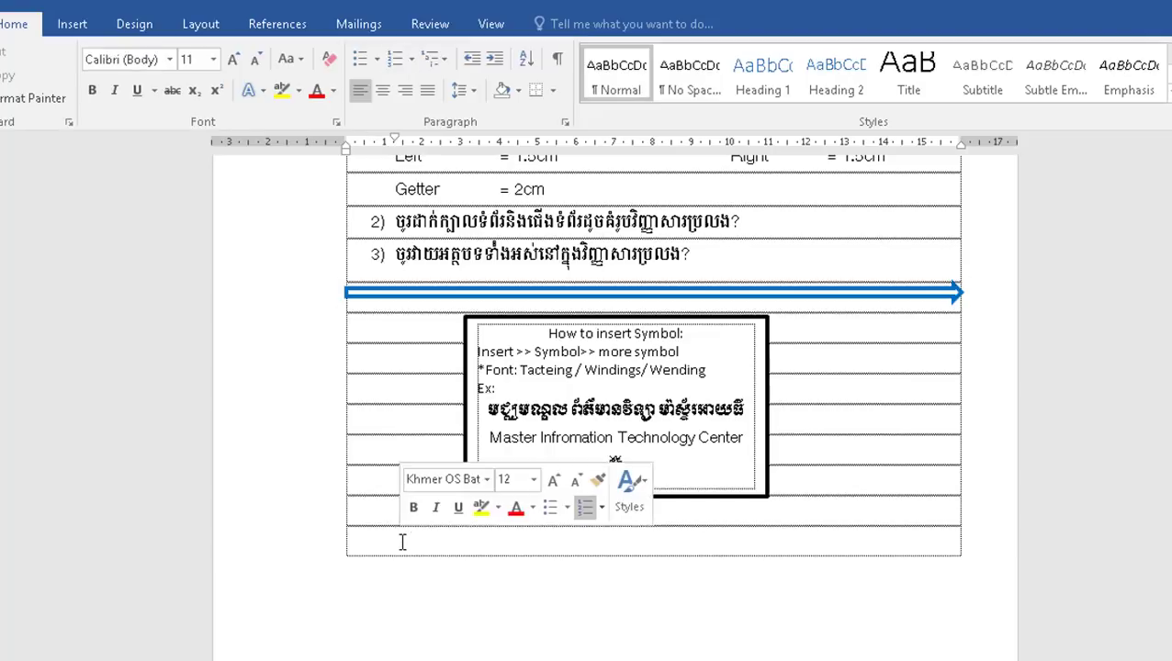
click(75, 24)
click(909, 70)
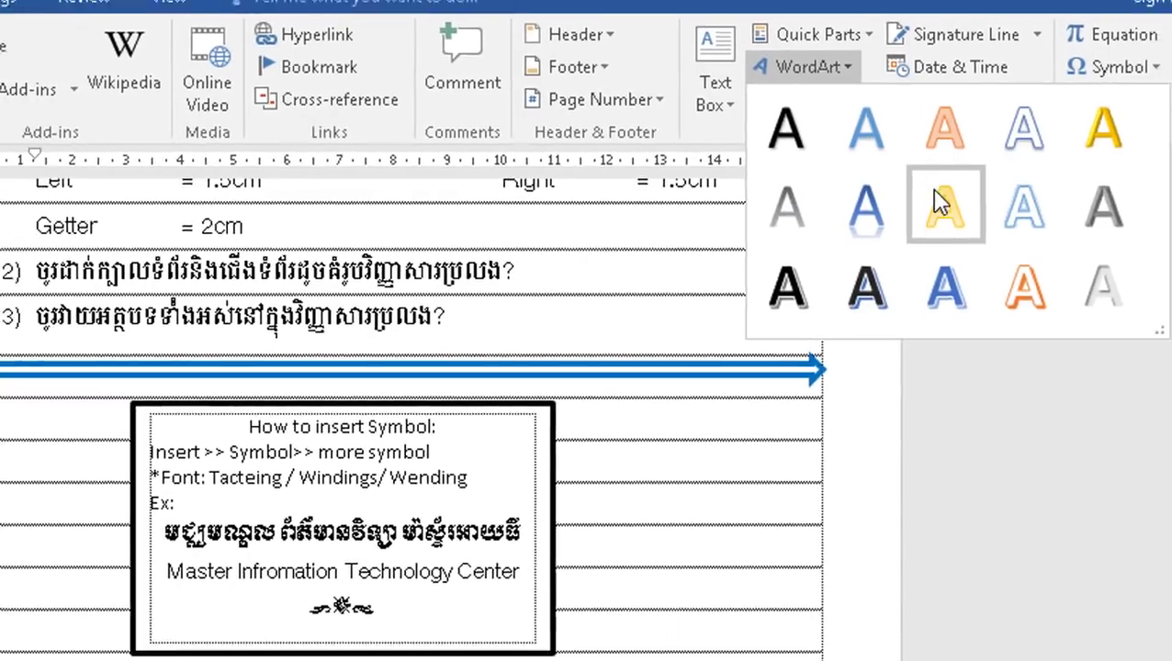
click(1019, 188)
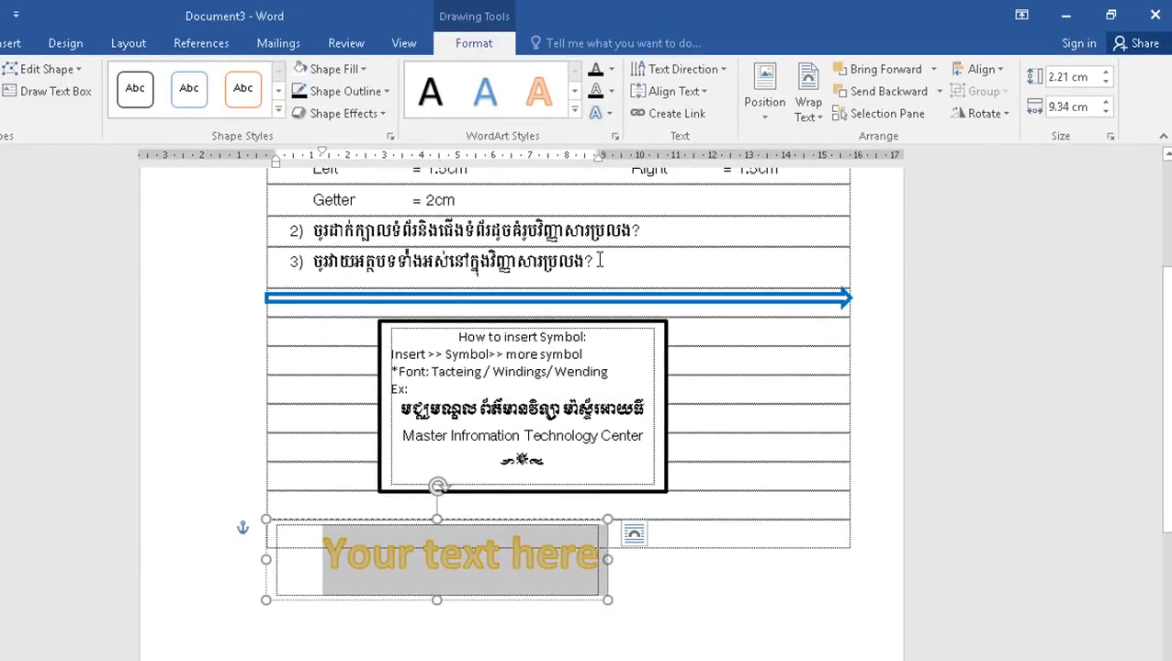
text(Wat)
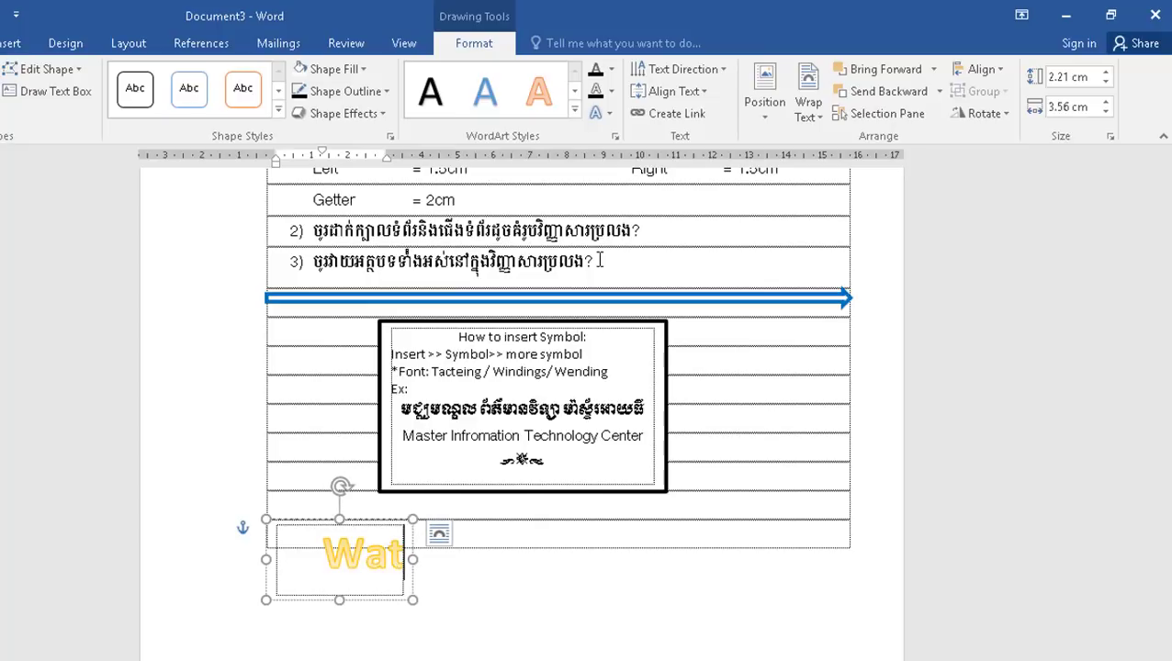
text(ch)
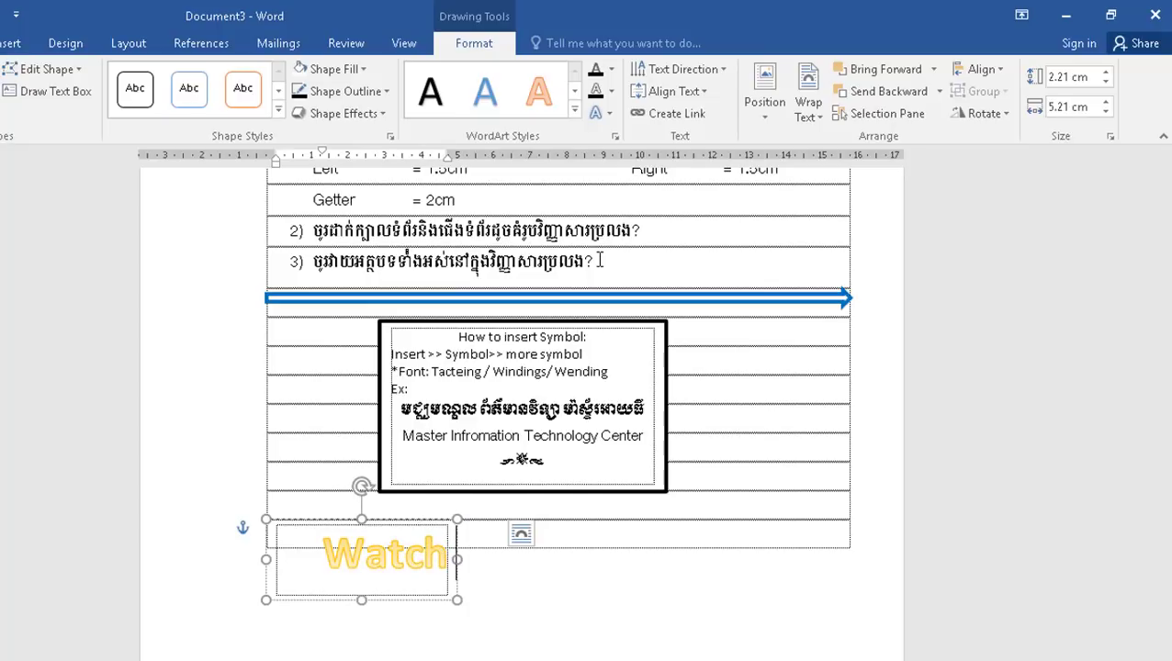
text( Video on)
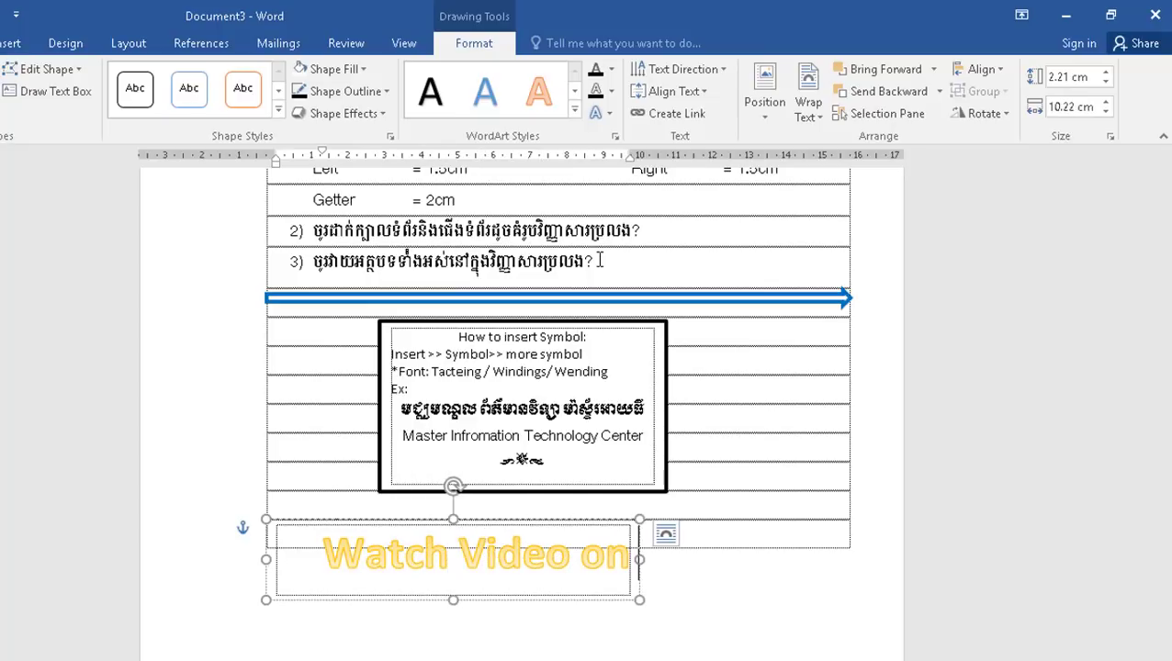
text( Youtub)
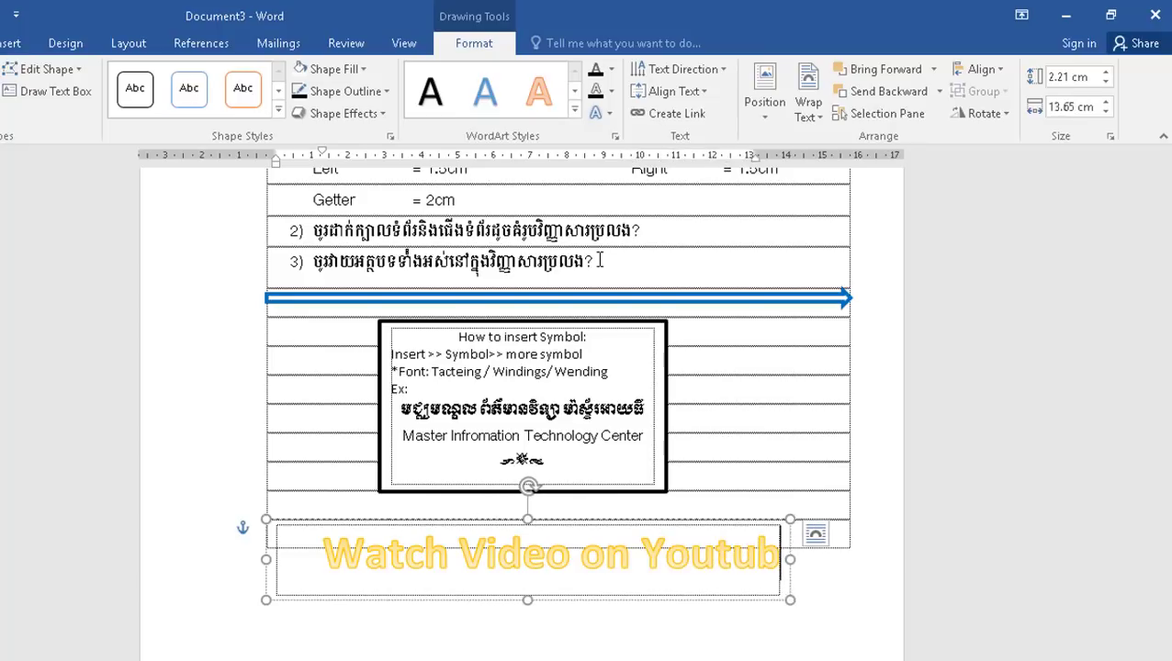
text(e)
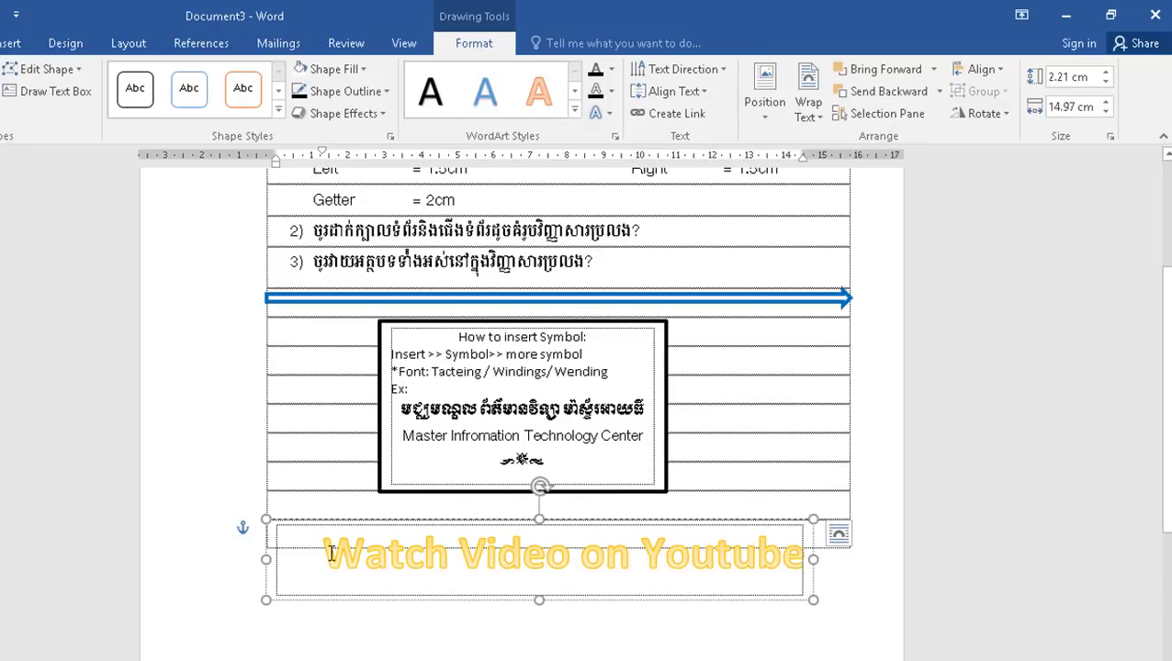
drag(330, 553, 774, 556)
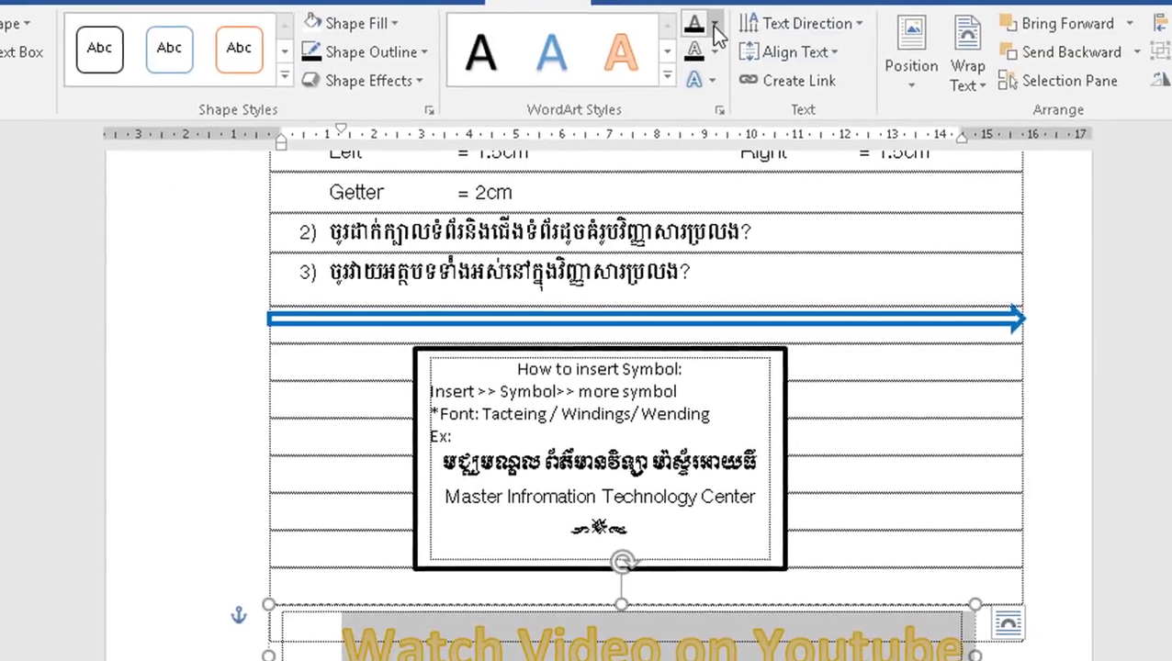
- Give the WordArt text a red fill, an orange outline and an outer shadow
click(707, 36)
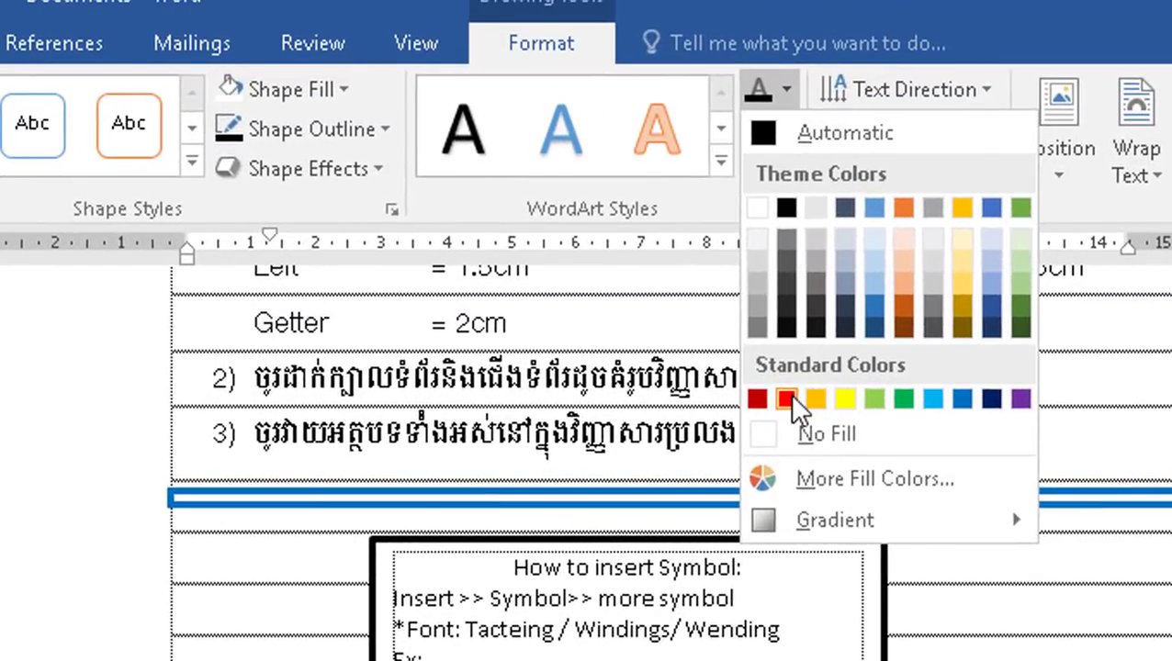
click(787, 399)
click(785, 129)
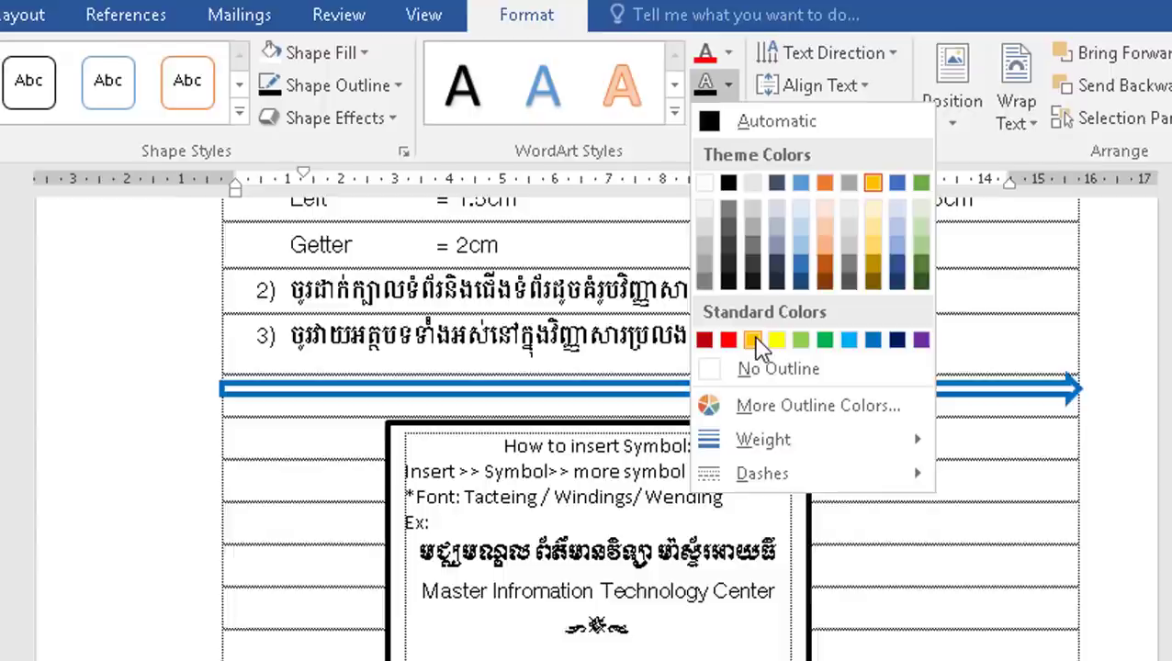
click(816, 434)
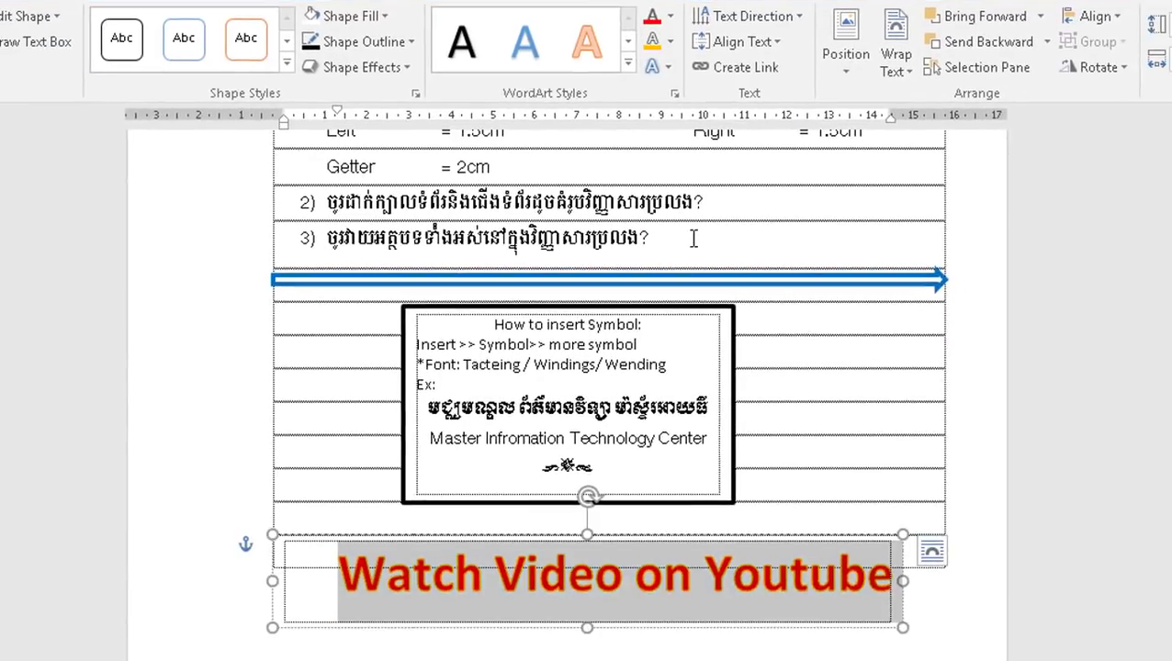
click(662, 67)
mouse_move(735, 141)
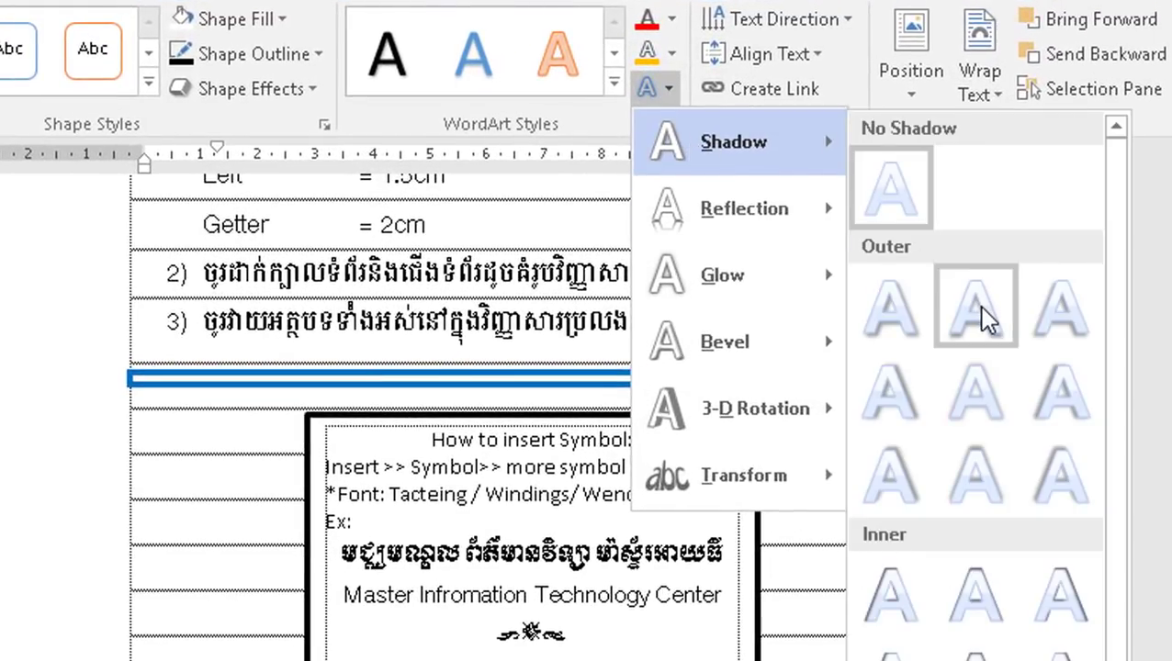
click(979, 308)
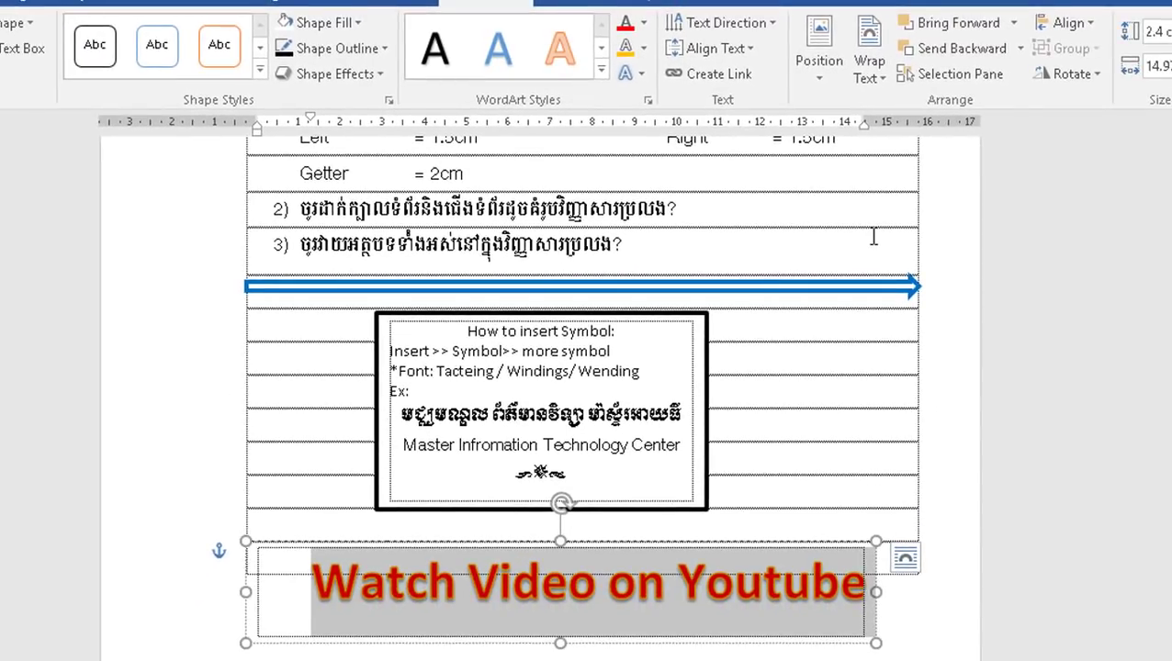
click(640, 73)
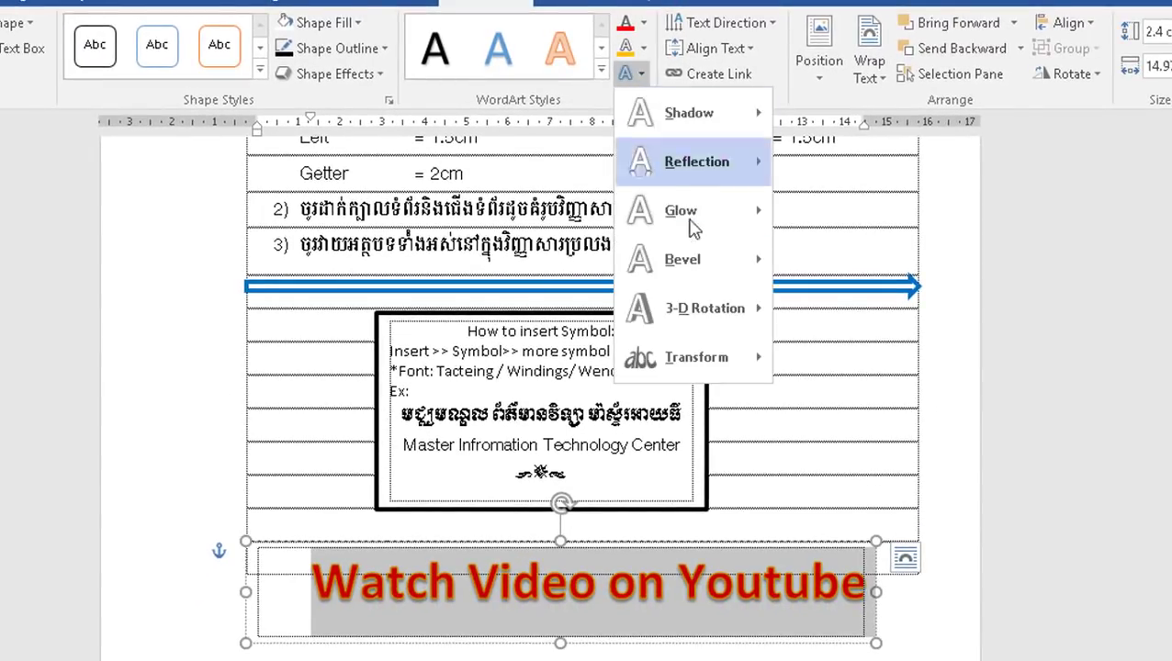
mouse_move(695, 358)
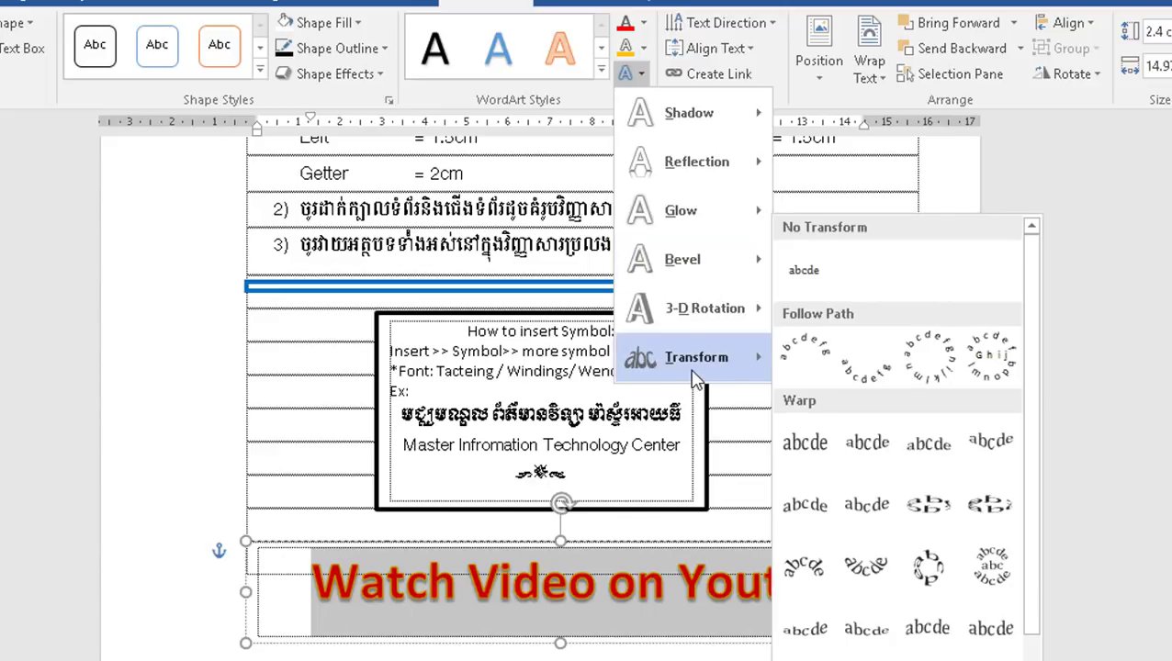
- Apply a warp transform to the WordArt, then move it up and enlarge its box
click(926, 460)
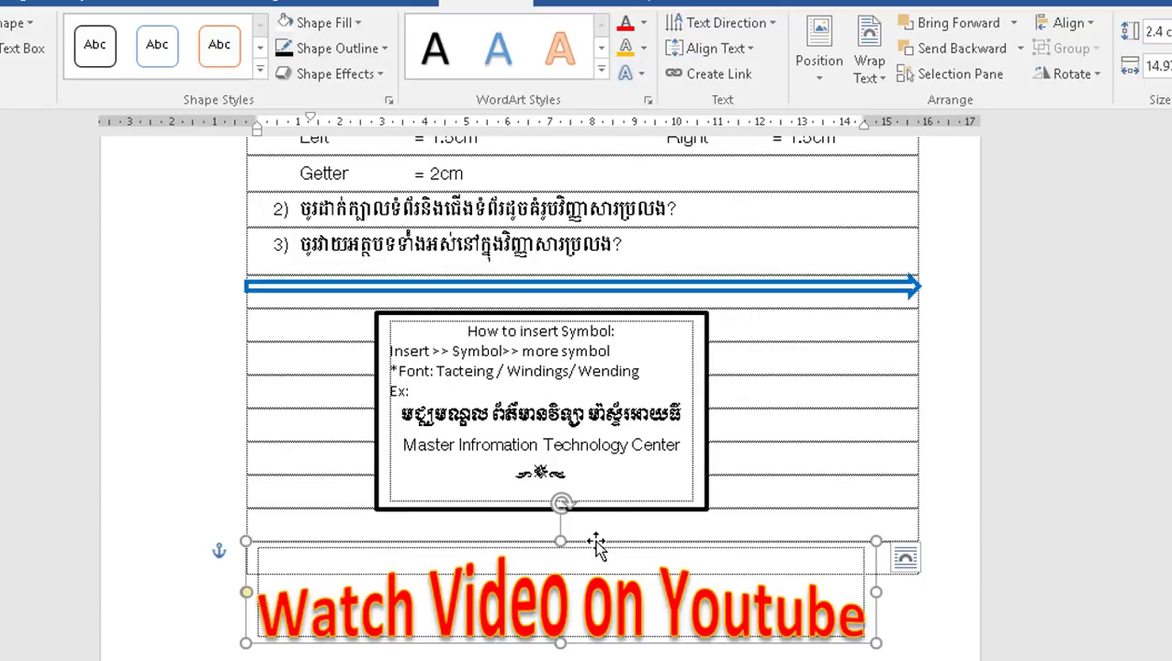
drag(596, 543, 628, 523)
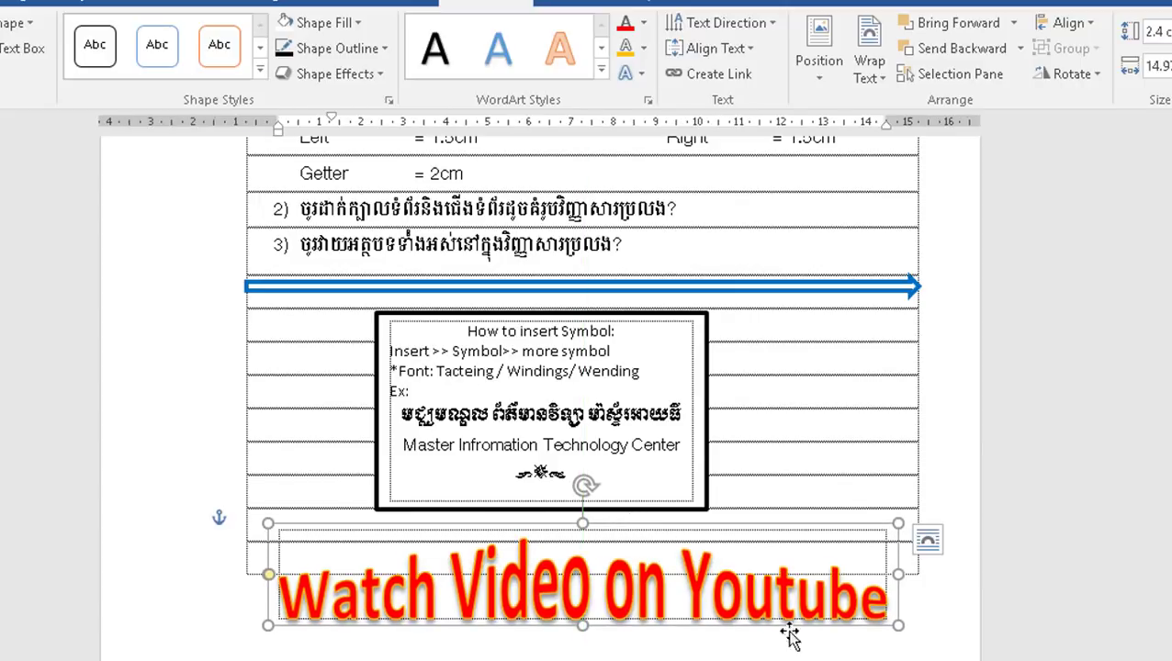
drag(898, 626, 904, 655)
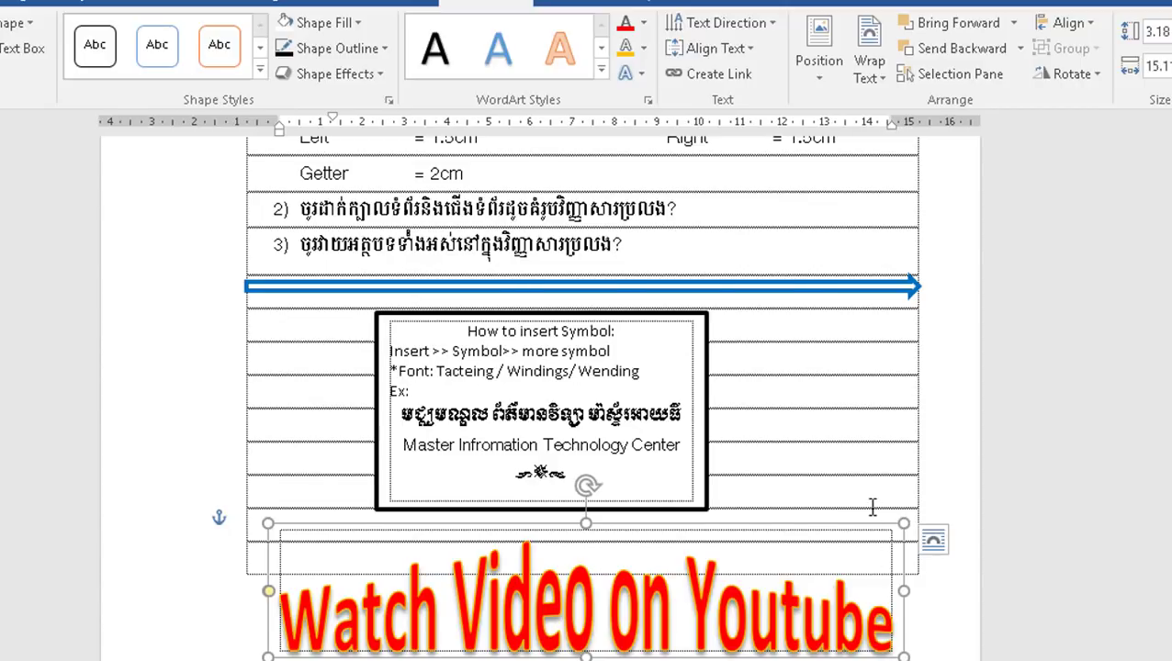
- Scroll through the sample PDF, then switch back to the Word worksheet
scroll(871, 507, down, 2)
scroll(869, 506, down, 3)
scroll(867, 507, down, 3)
scroll(867, 507, up, 2)
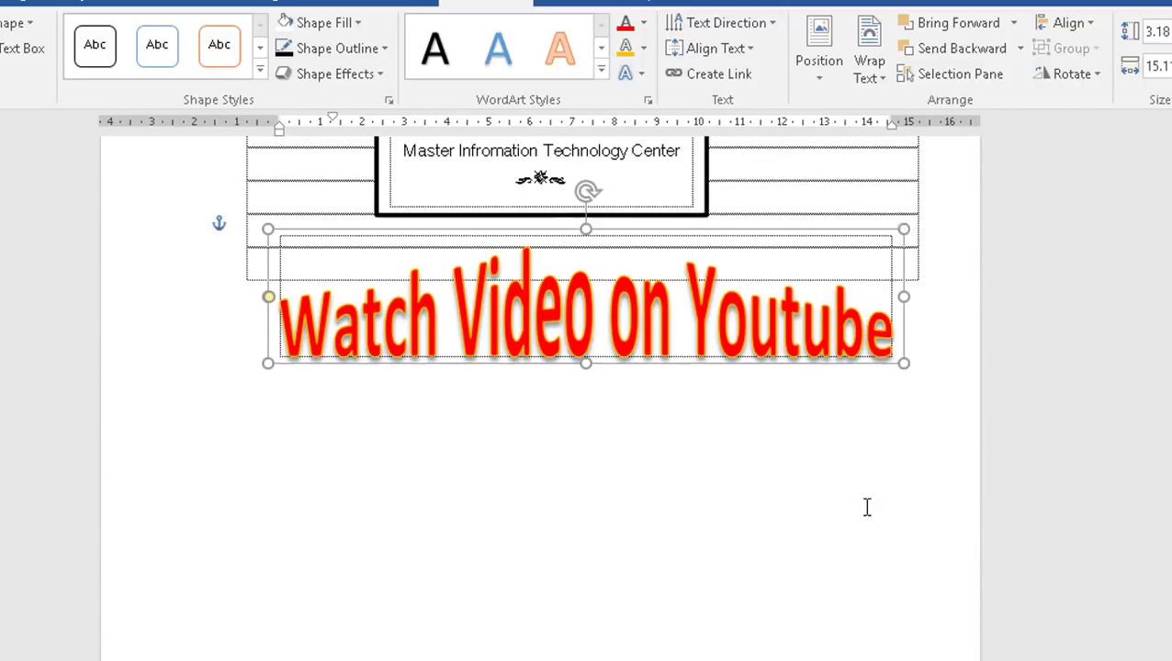
scroll(867, 507, up, 1)
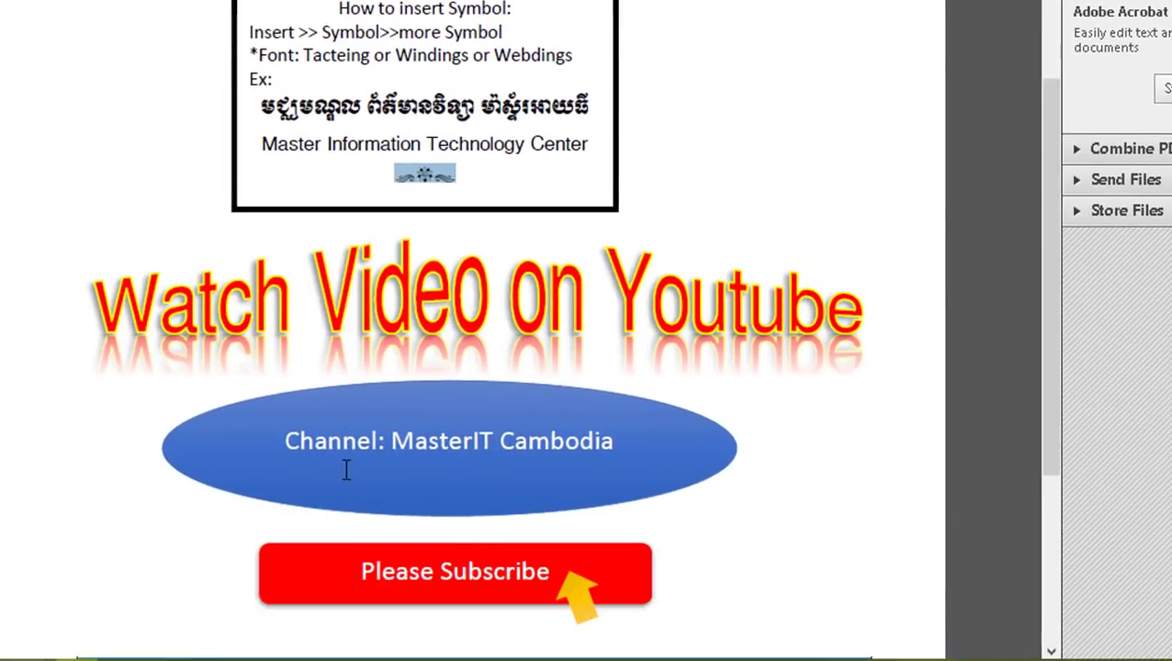
scroll(347, 470, down, 1)
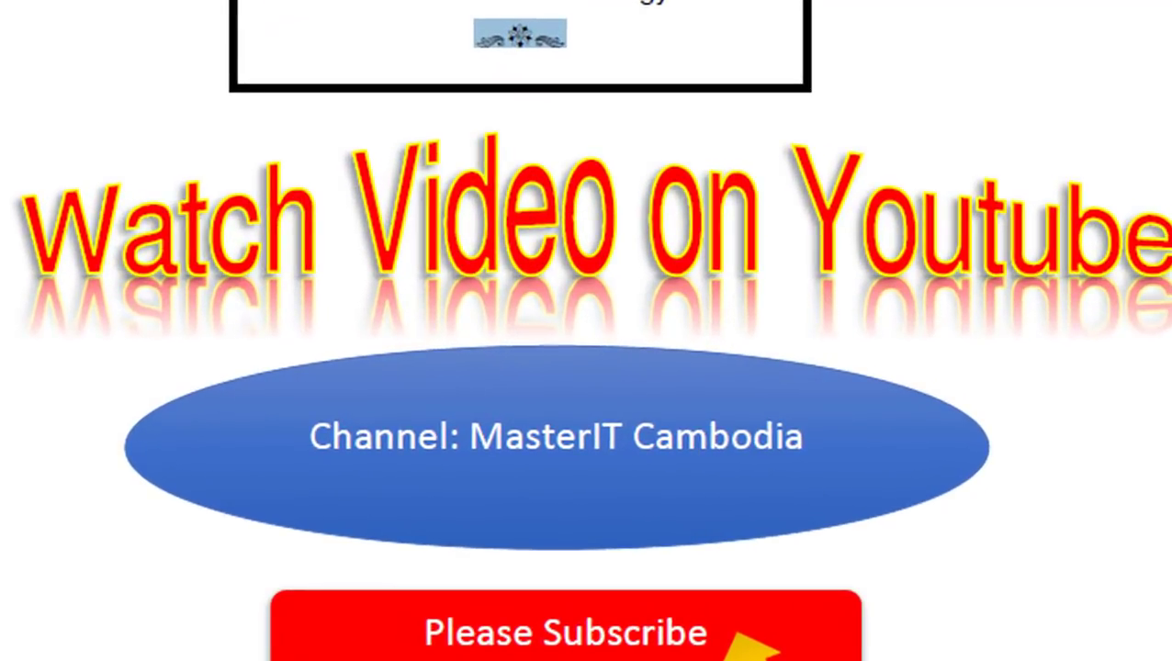
click(308, 614)
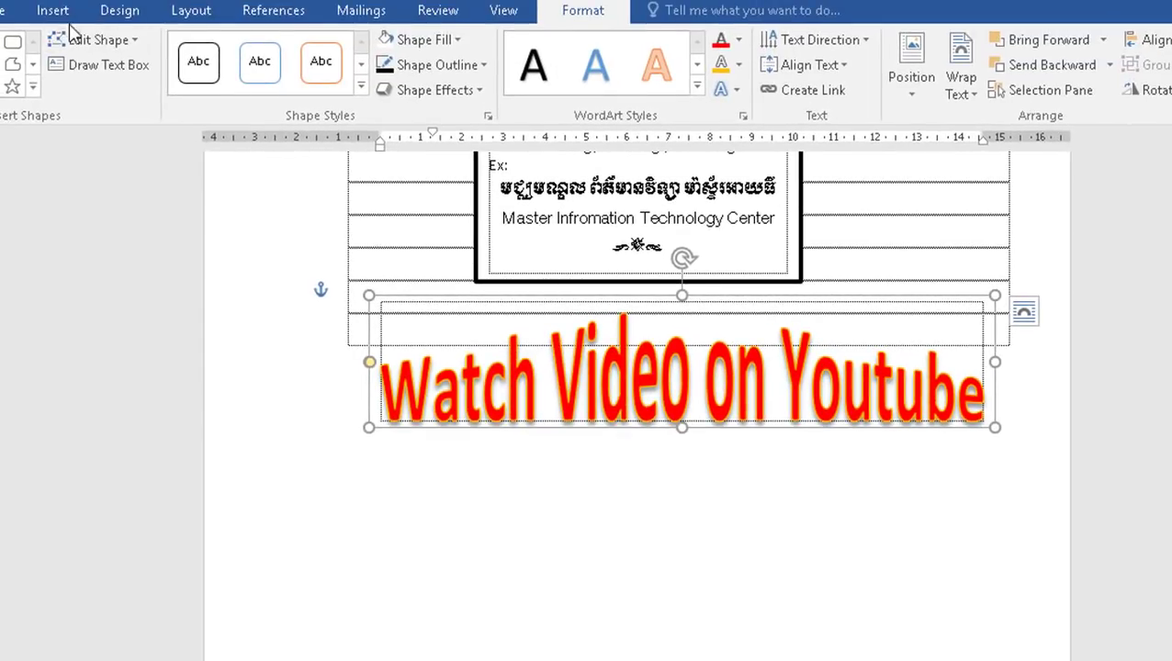
- Draw a wide oval below the WordArt containing the text 'Channel: MasterIT Cambodia'
click(53, 10)
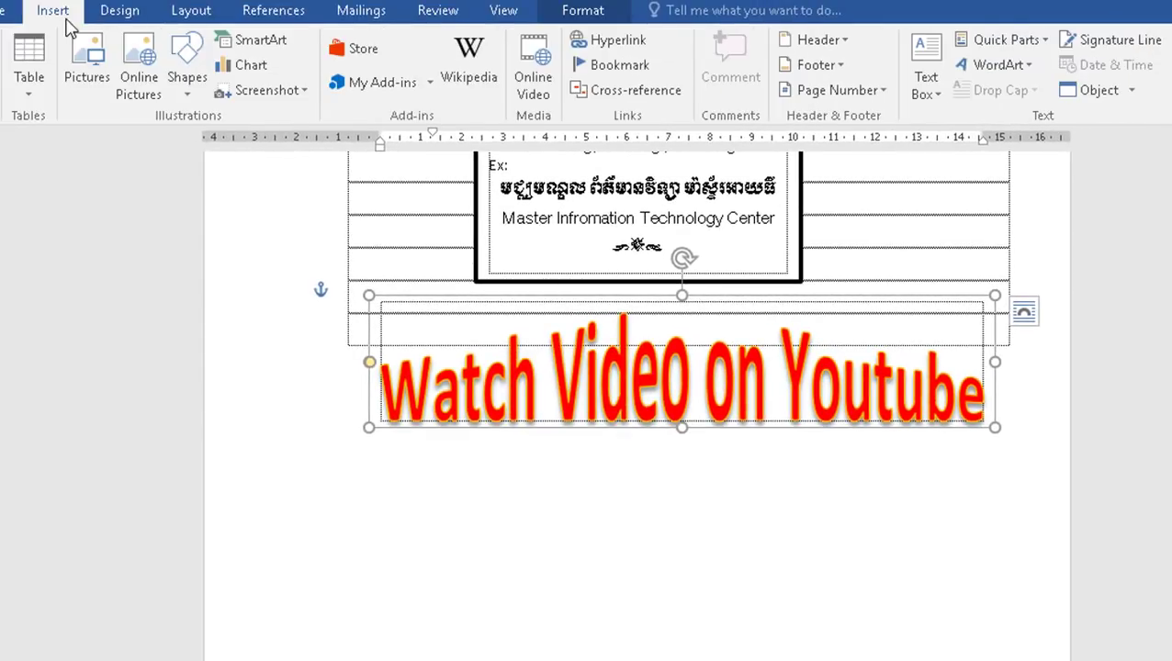
click(189, 91)
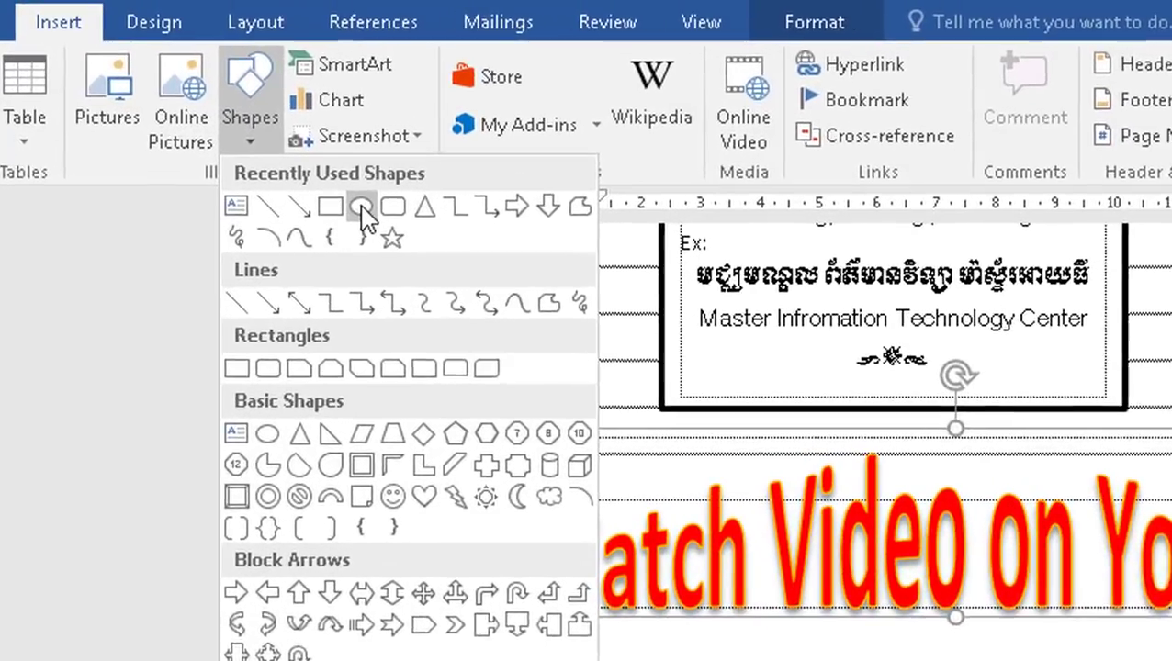
click(266, 162)
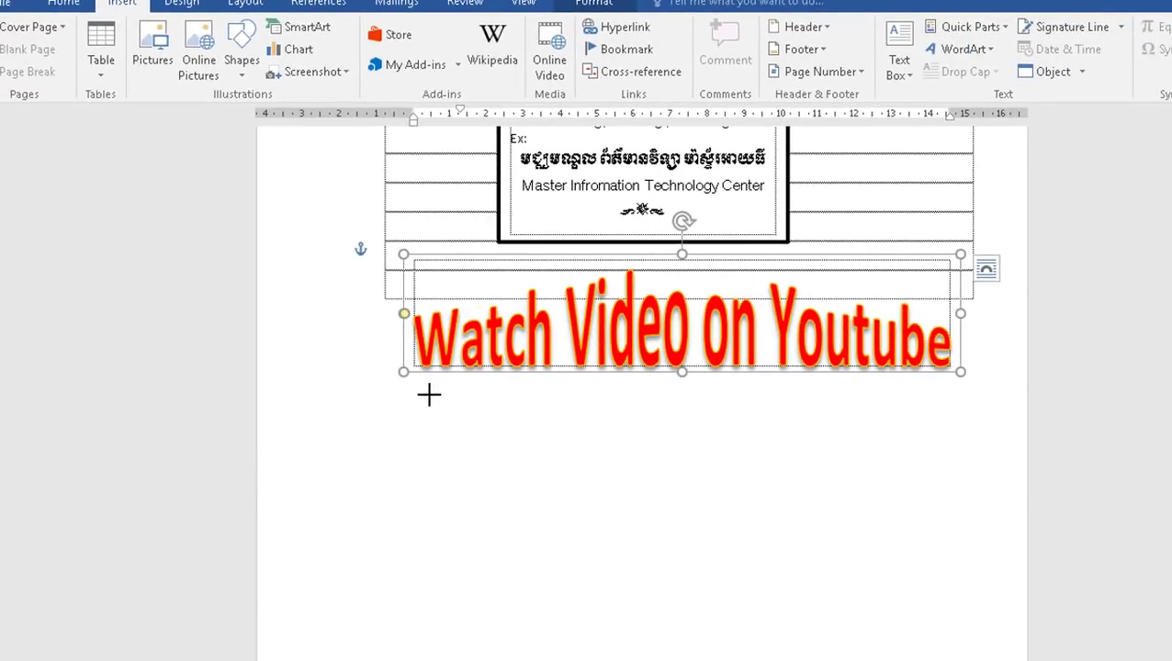
drag(429, 394, 926, 466)
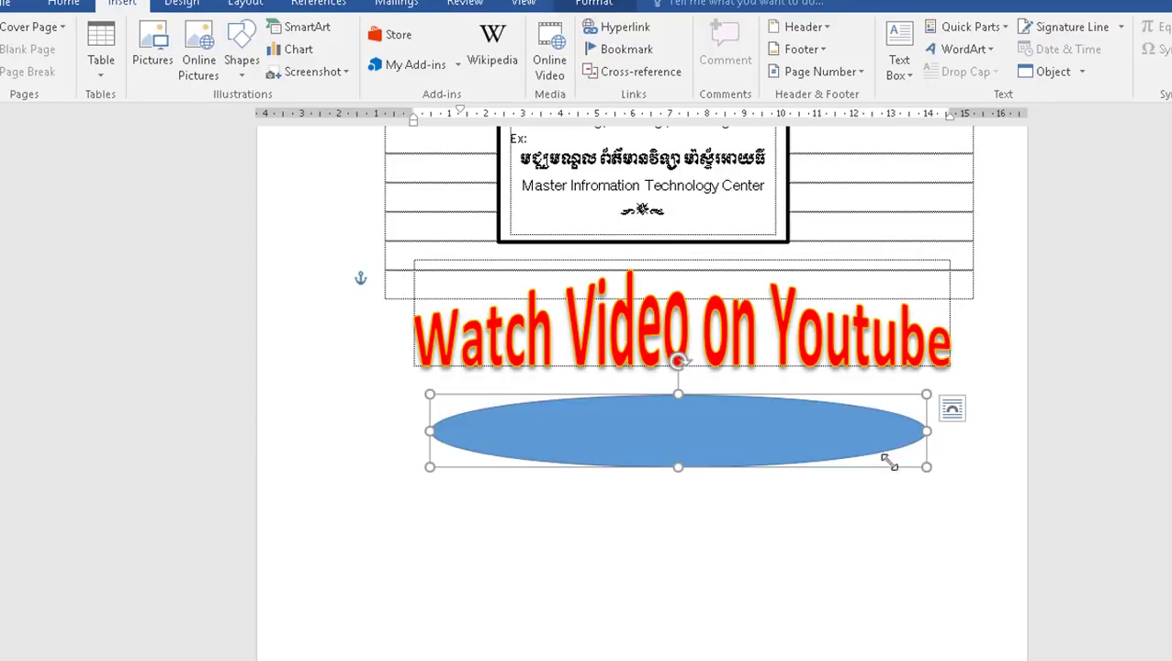
right_click(743, 401)
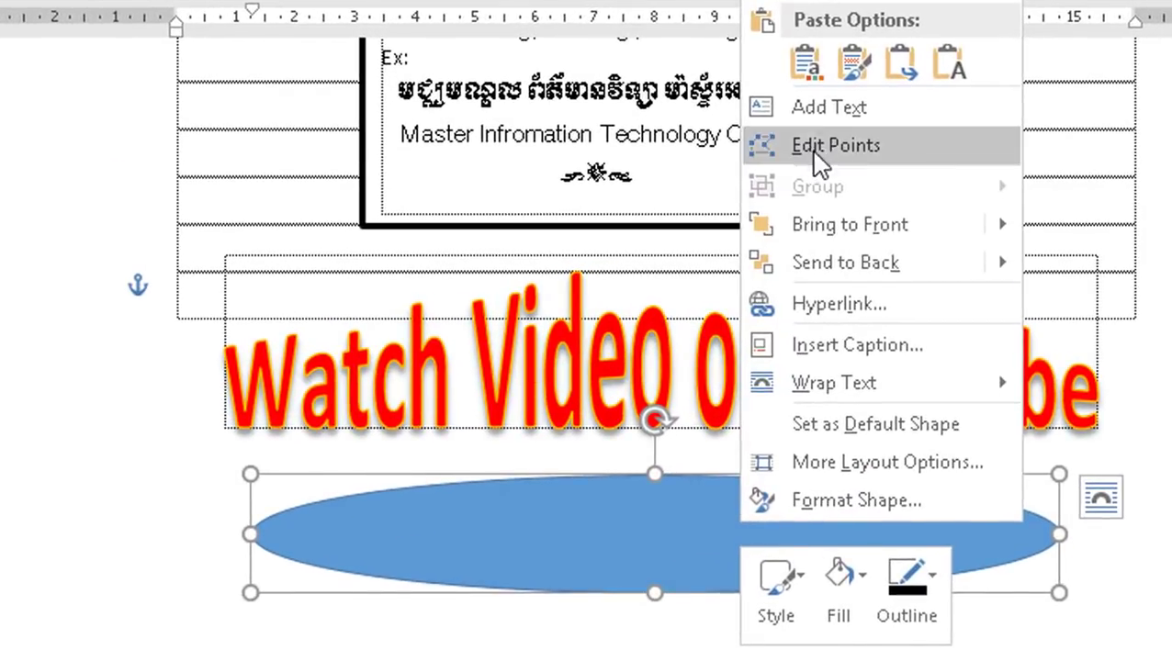
click(809, 123)
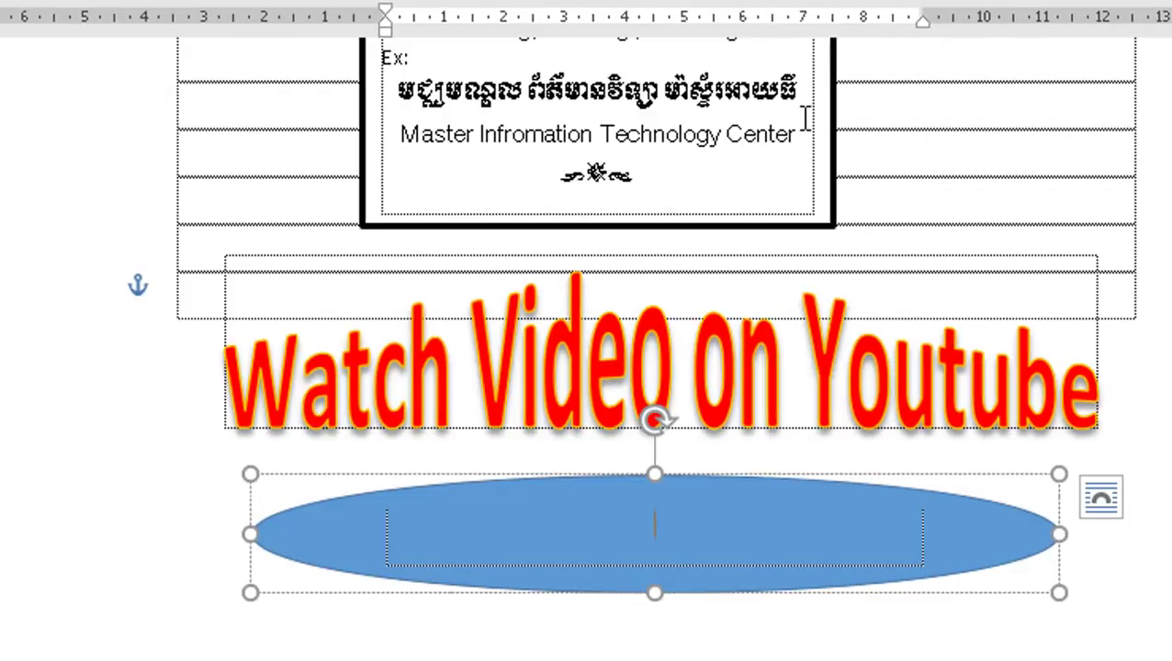
click(655, 537)
text(cha)
text(nnel:)
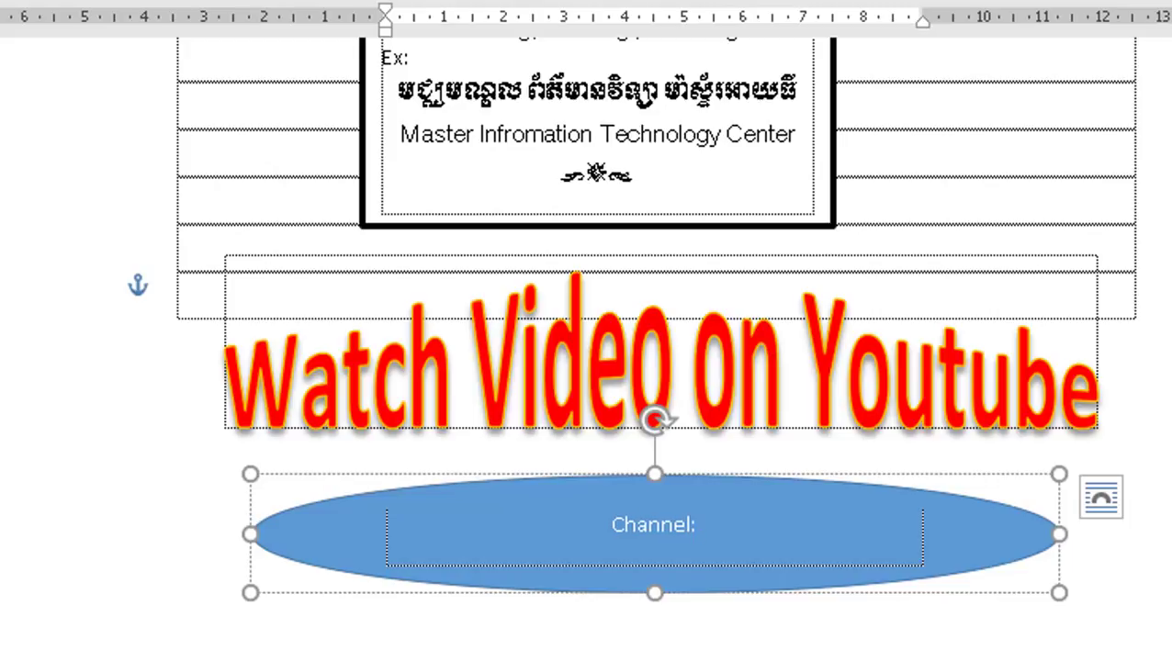
text( MasterI)
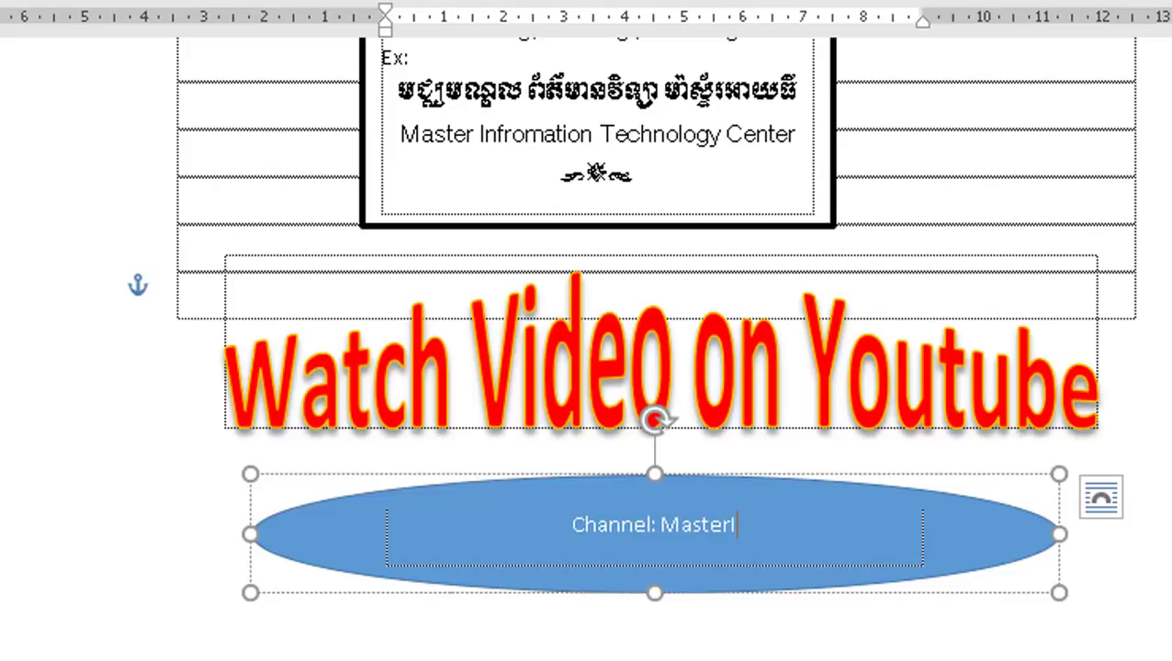
text(T Cambodia)
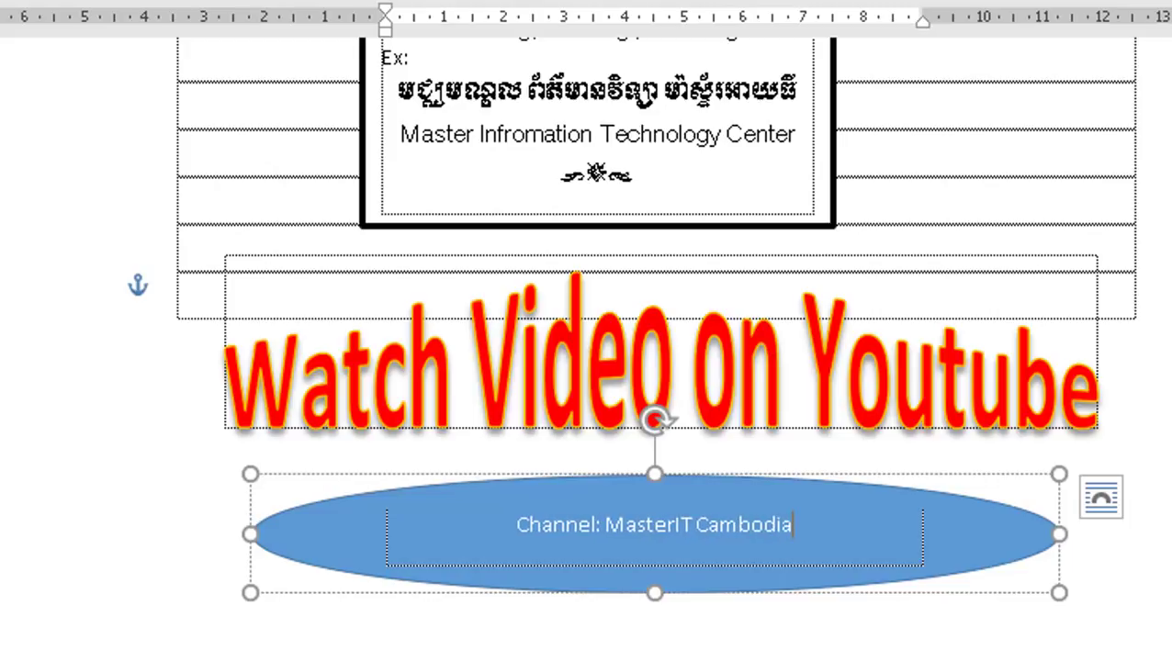
drag(874, 524, 501, 524)
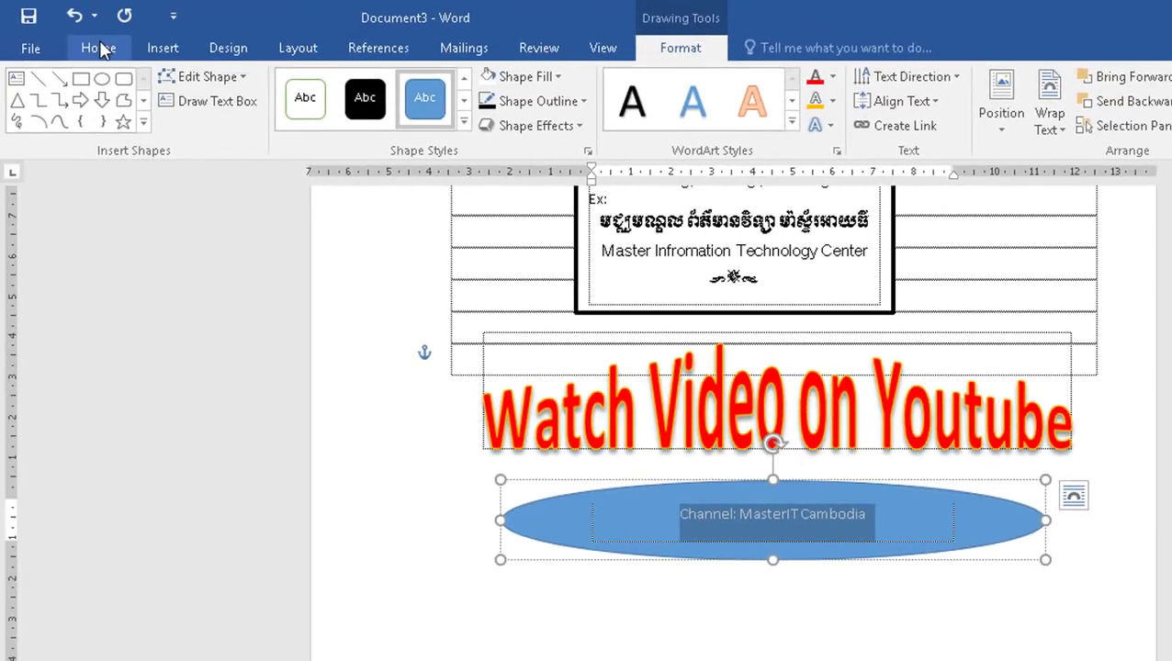
- Increase the oval's channel text to 20 pt
click(101, 50)
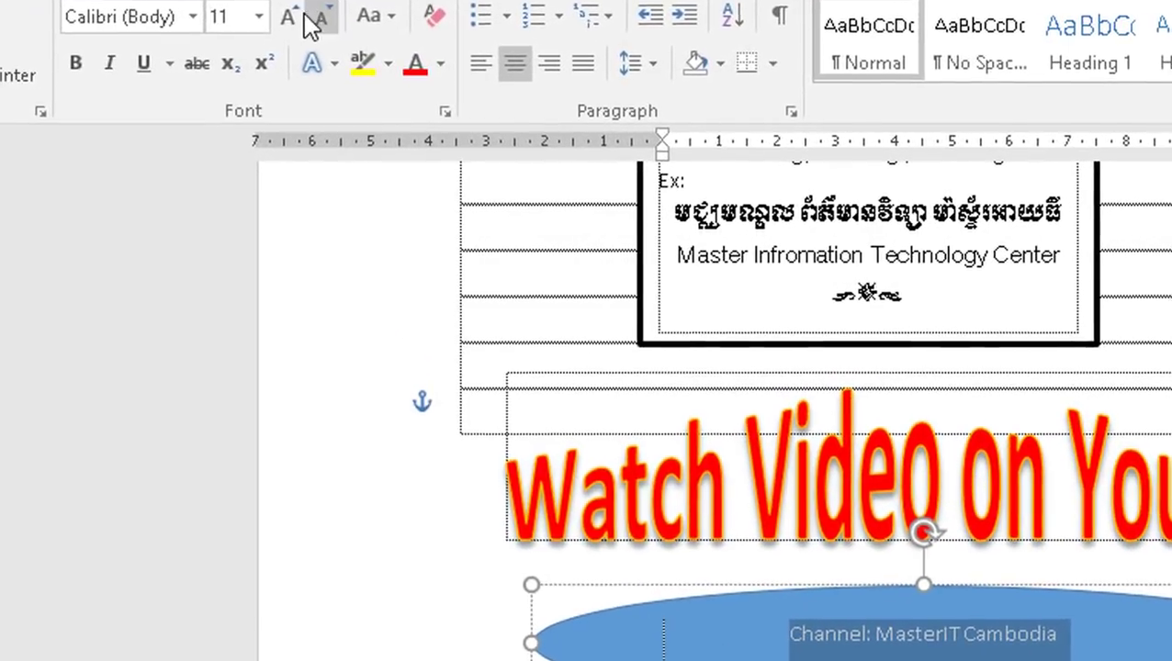
click(313, 55)
click(313, 55)
click(283, 17)
click(283, 17)
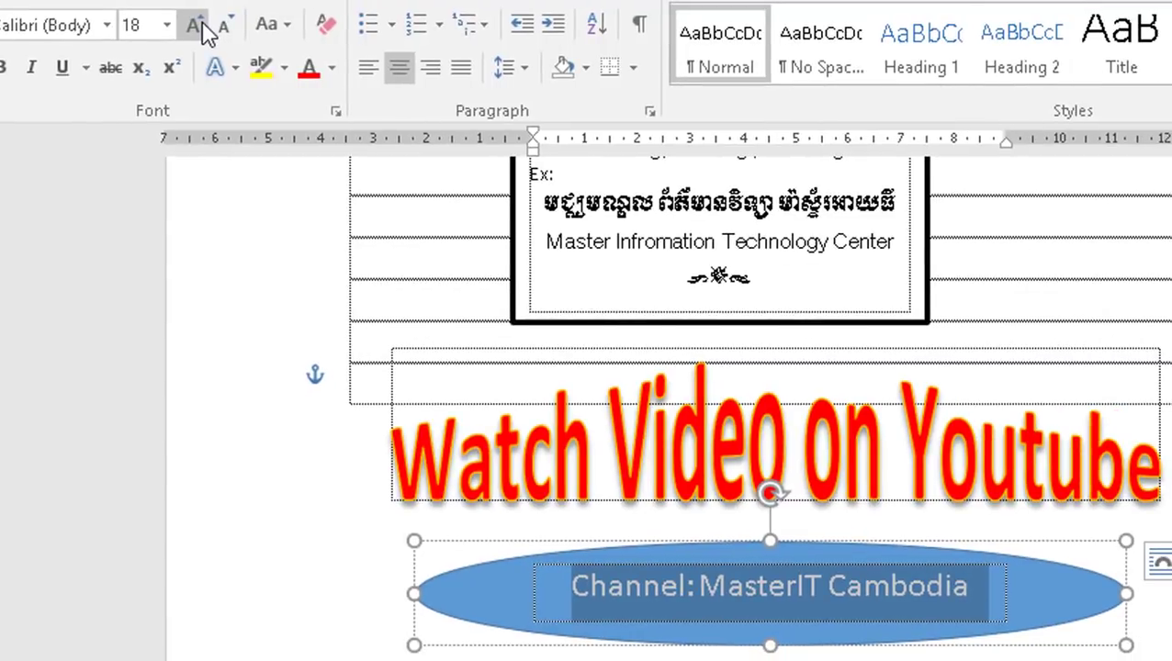
click(282, 17)
click(405, 491)
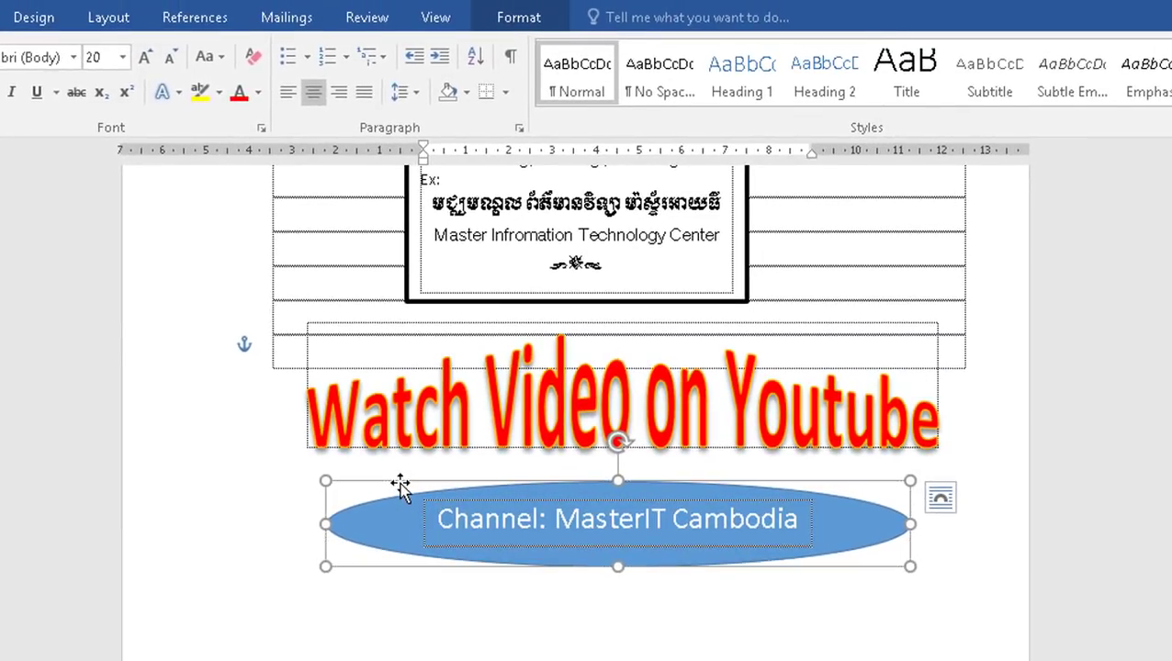
- Apply a darker blue gradient shape style to the oval
click(518, 22)
click(288, 97)
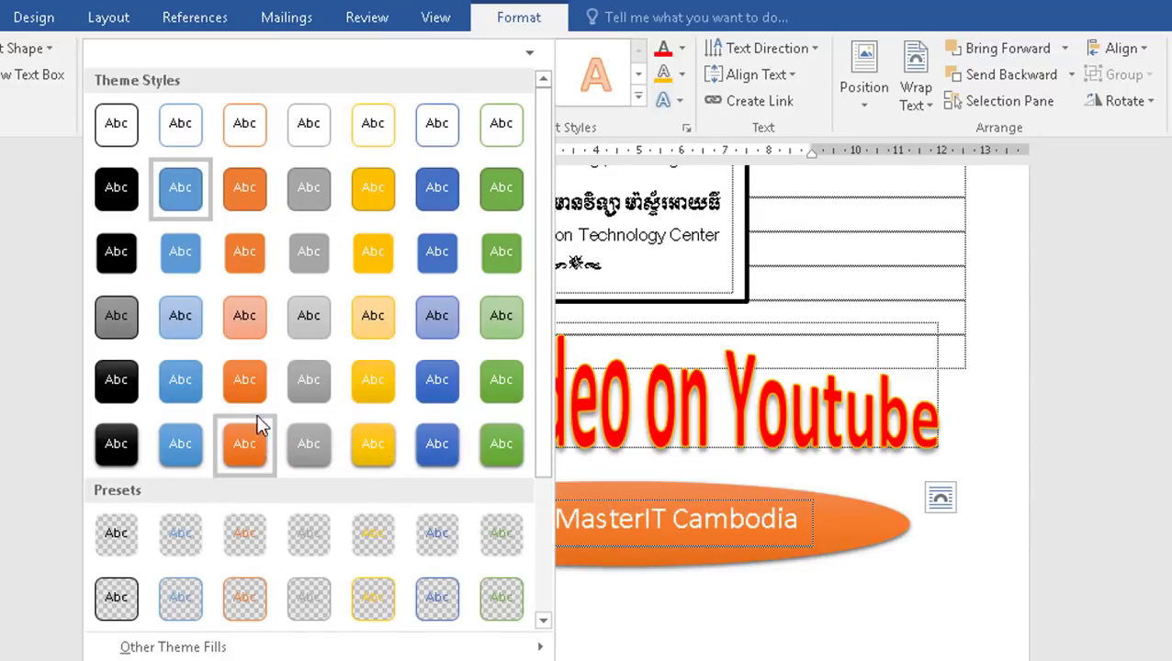
click(438, 388)
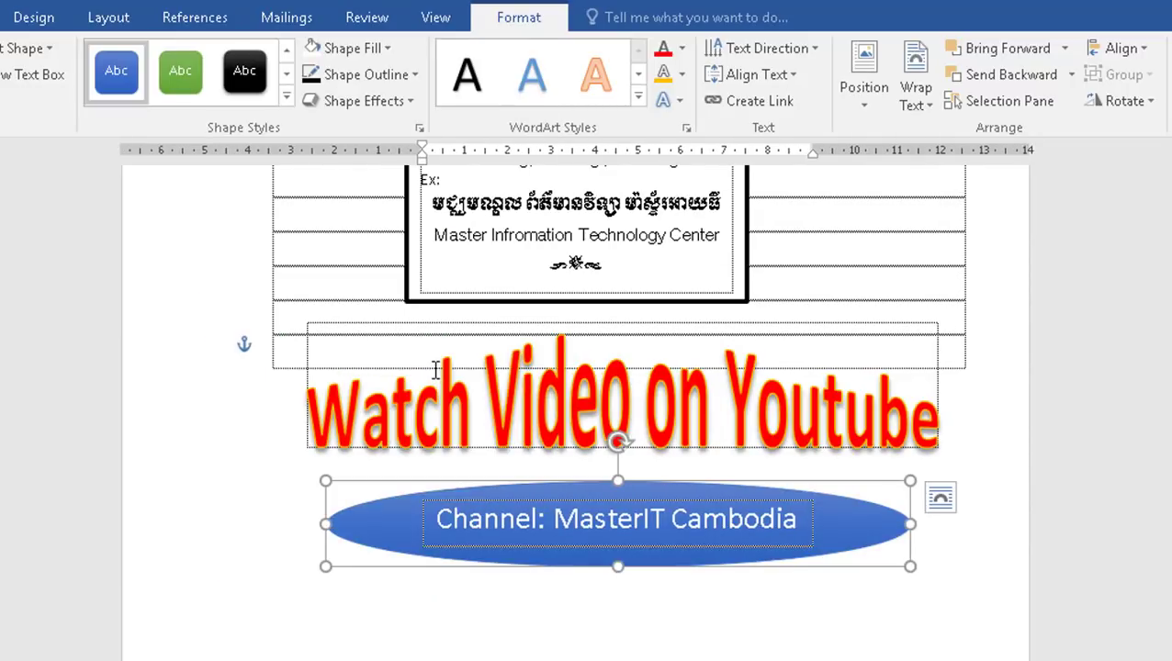
scroll(521, 636, down, 2)
scroll(522, 637, down, 1)
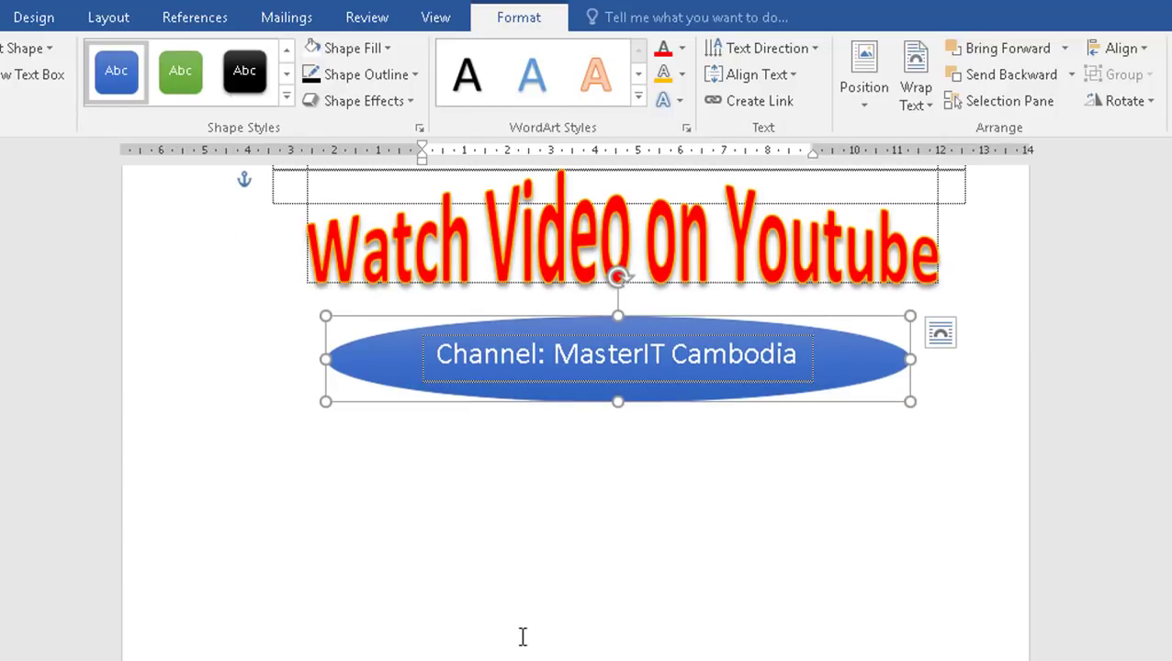
scroll(521, 636, up, 2)
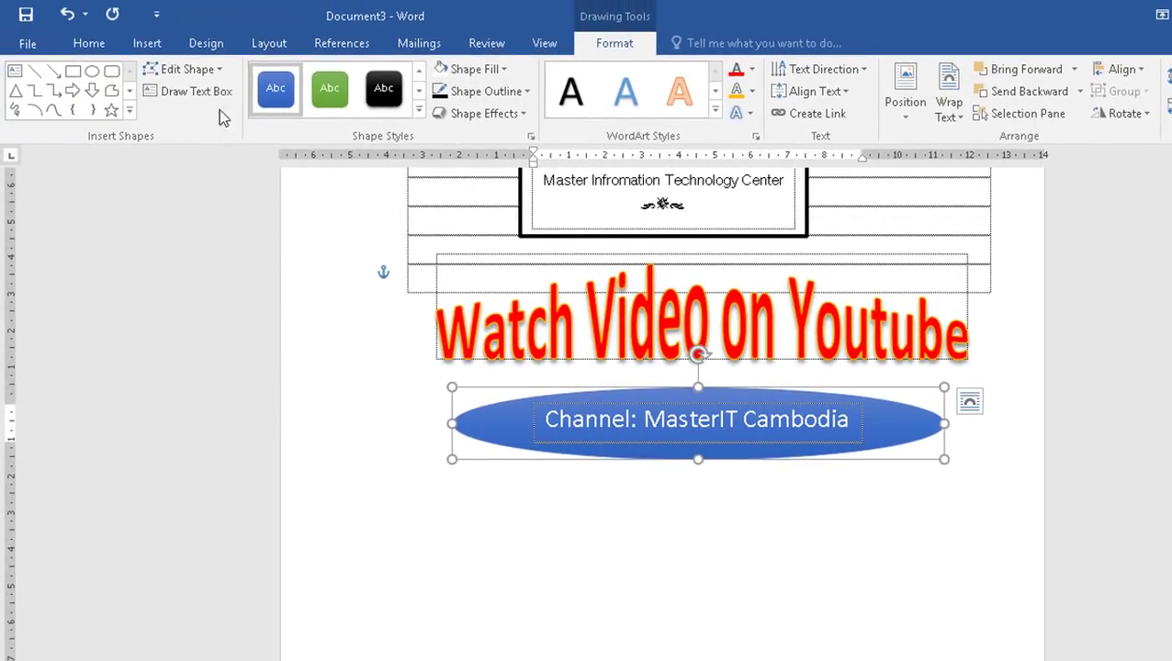
- Draw a rectangle below the channel oval and type 'Please Subscribe' inside it
click(146, 44)
click(272, 107)
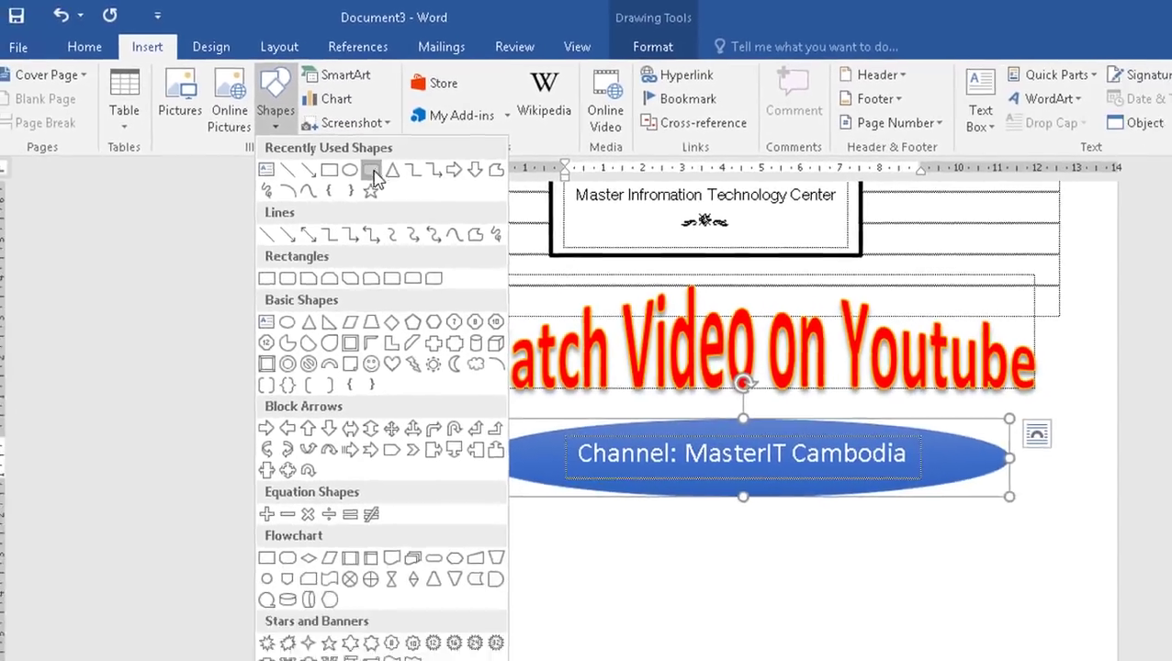
click(454, 239)
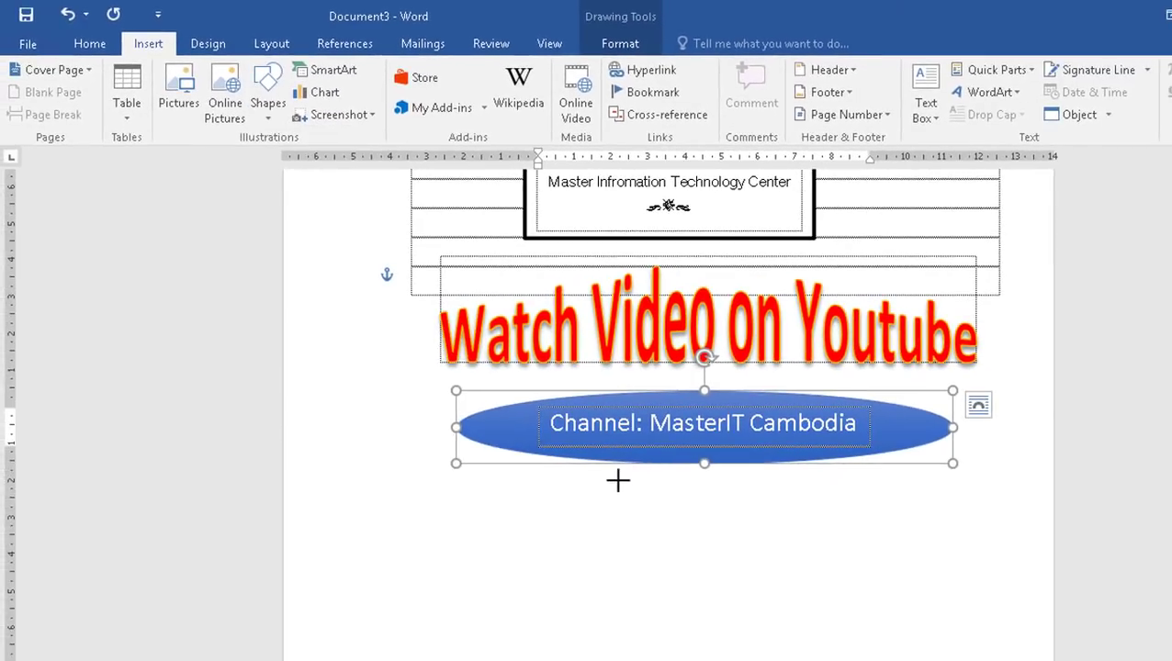
mouse_move(576, 473)
mouse_down()
mouse_move(889, 518)
mouse_move(818, 512)
mouse_up()
right_click(792, 488)
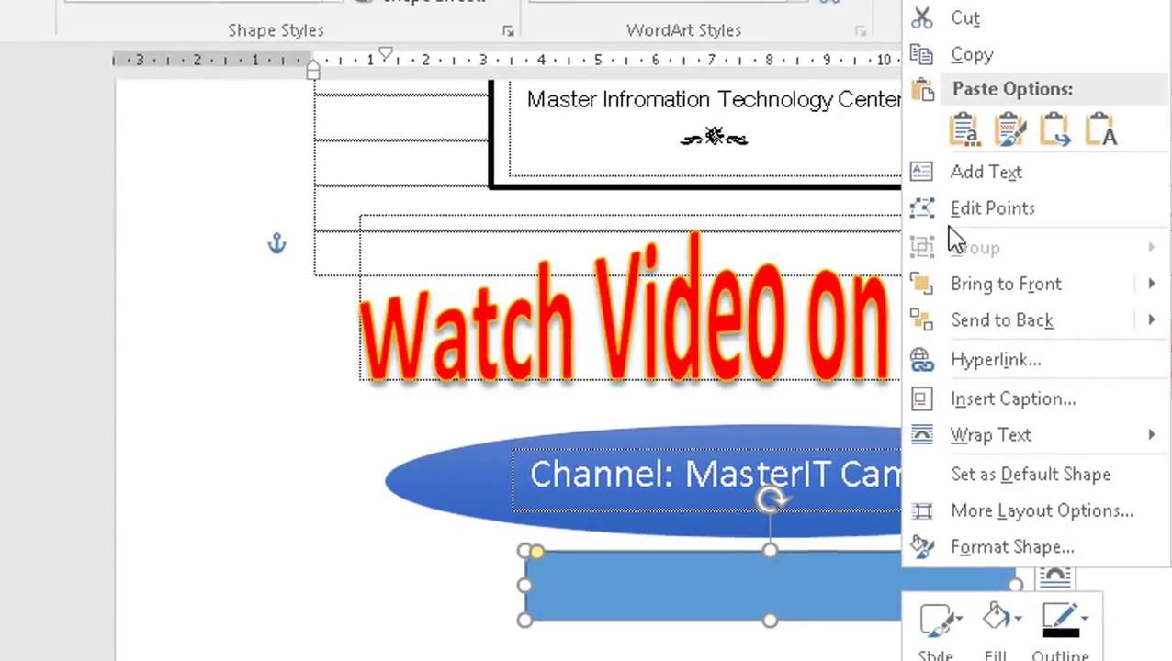
click(835, 219)
text(Please Su)
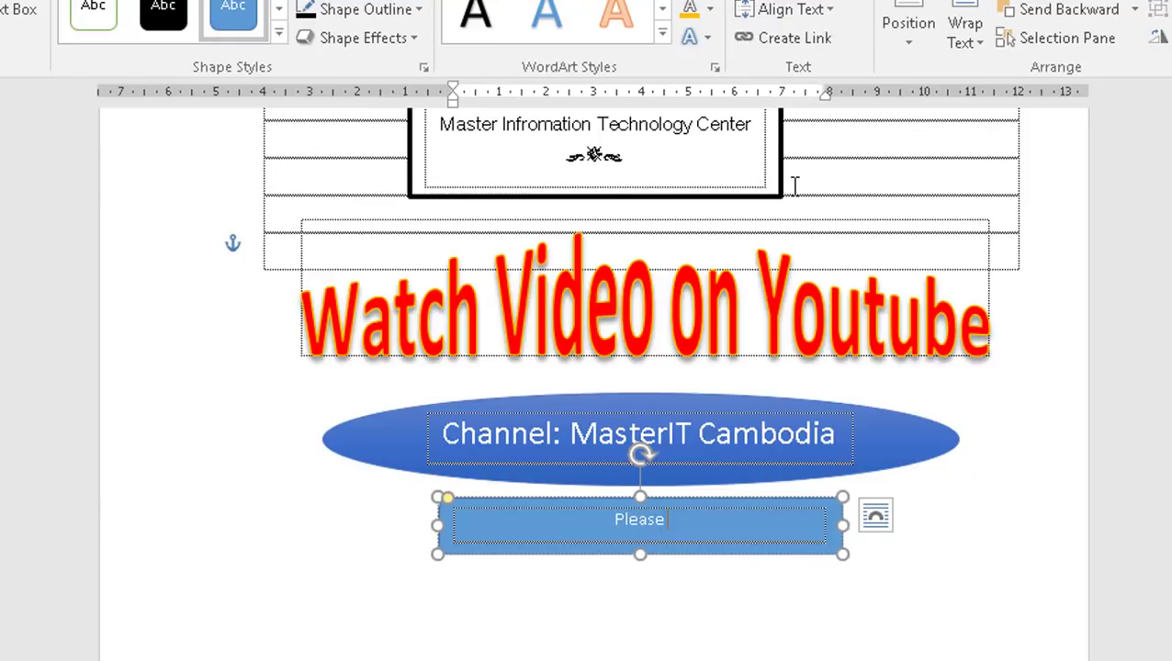
text(b)
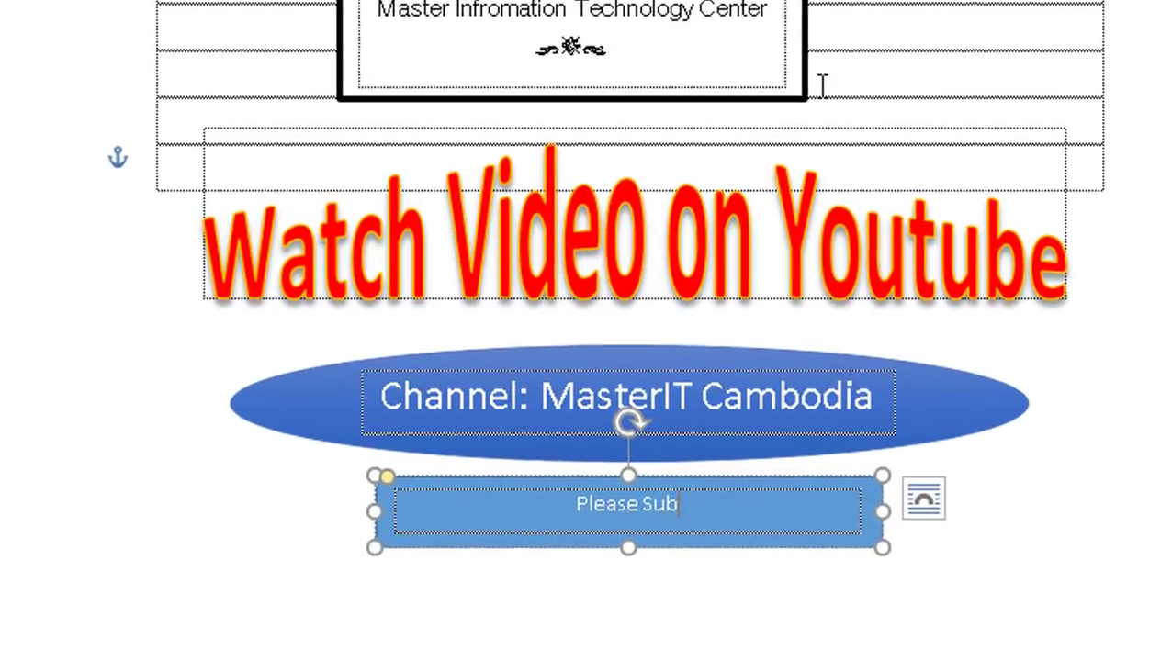
text(scribe)
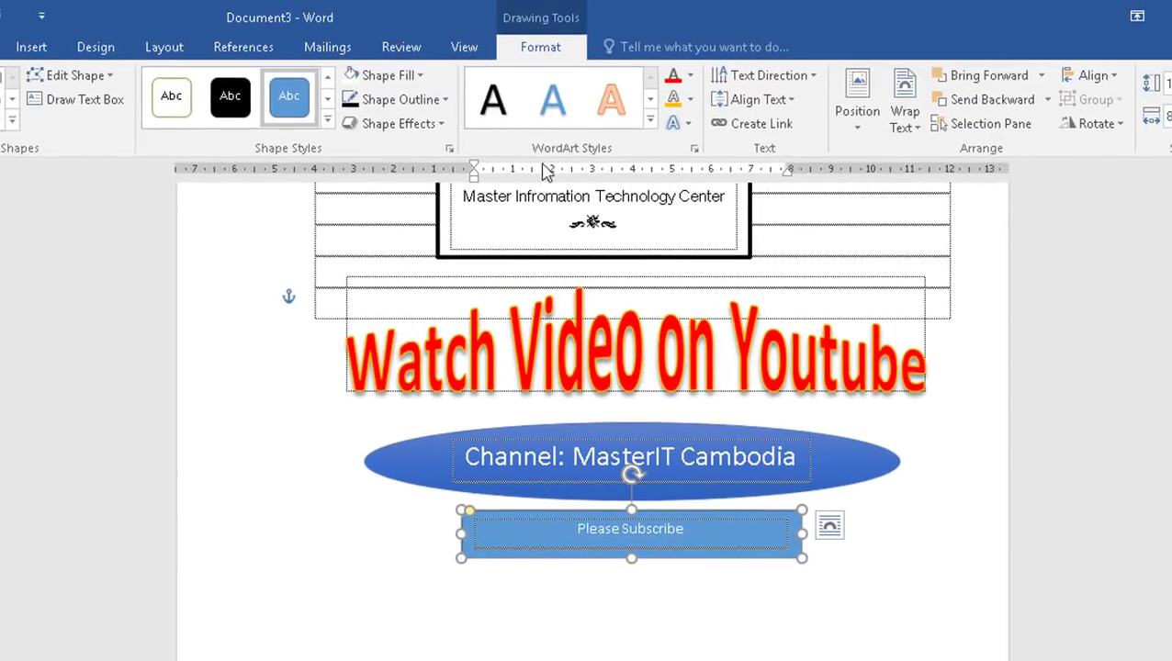
- Apply a yellow shape style to the subscribe button, then change its fill to red
click(328, 119)
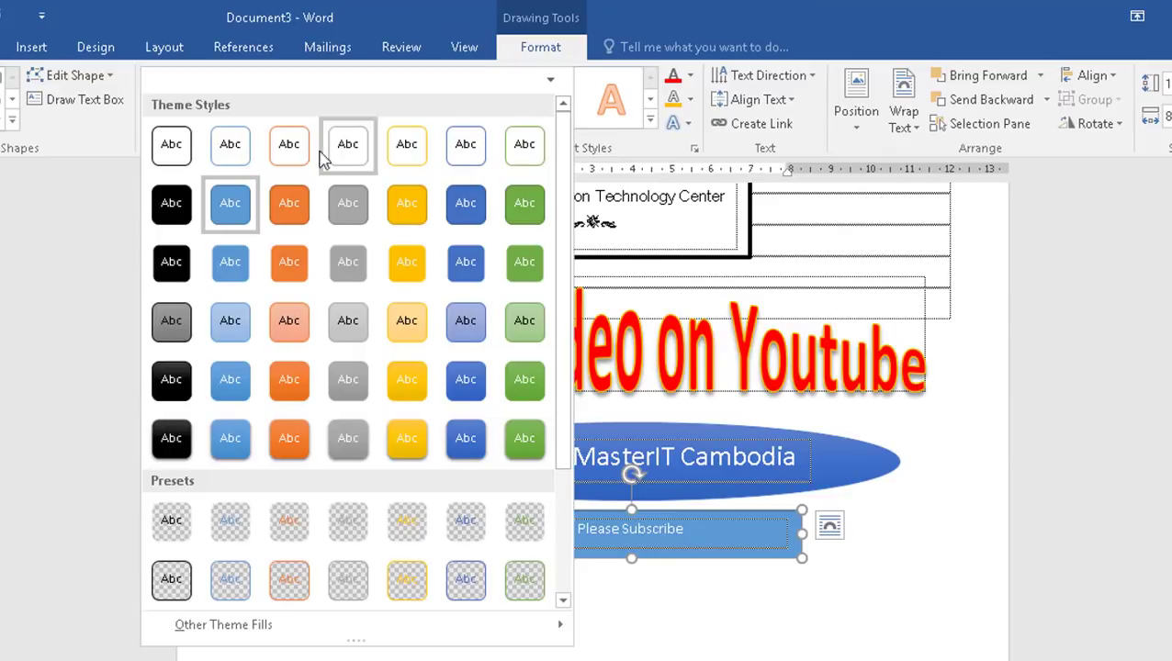
click(418, 438)
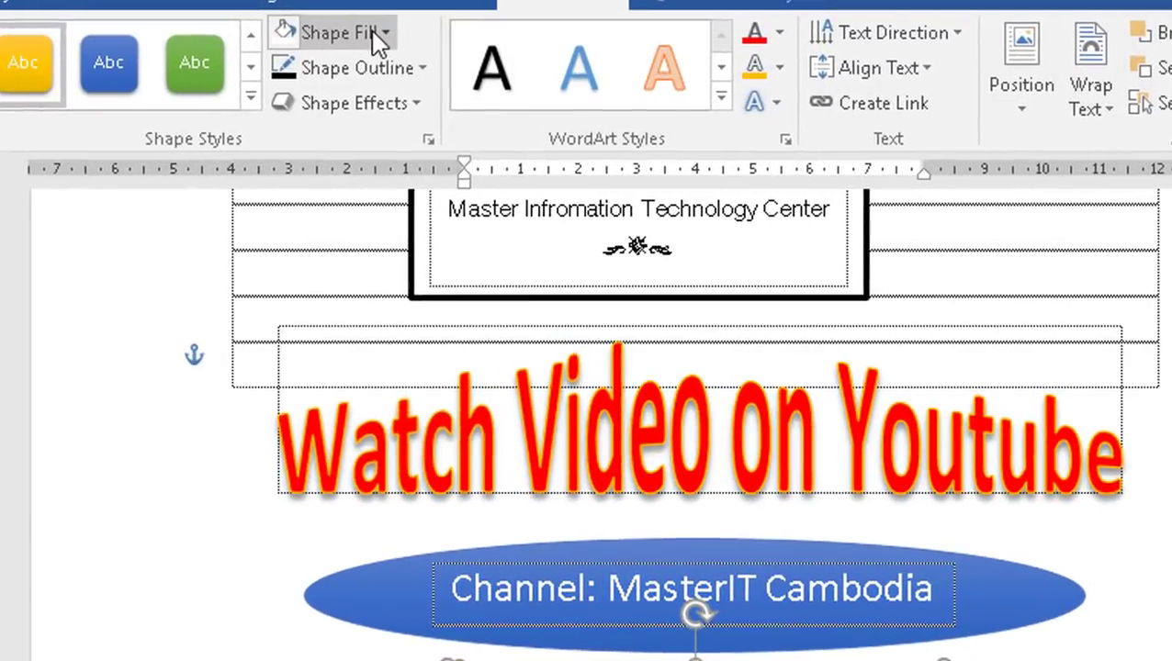
click(373, 32)
click(312, 270)
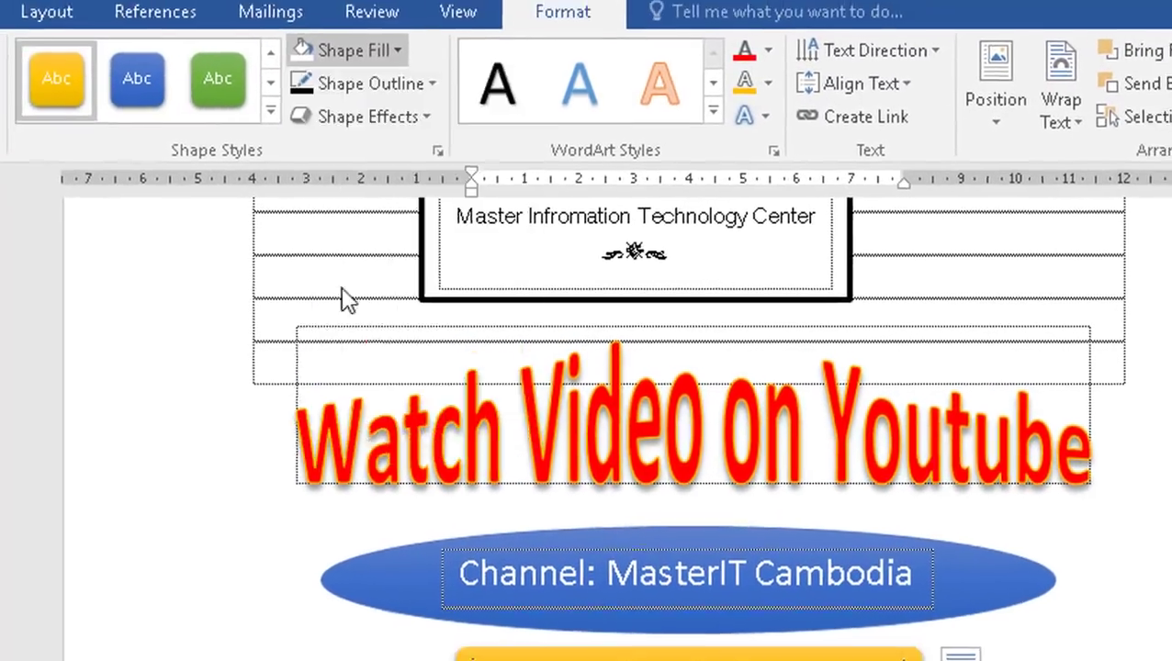
- Enlarge the 'Please Subscribe' label to 18 pt
drag(726, 601, 605, 601)
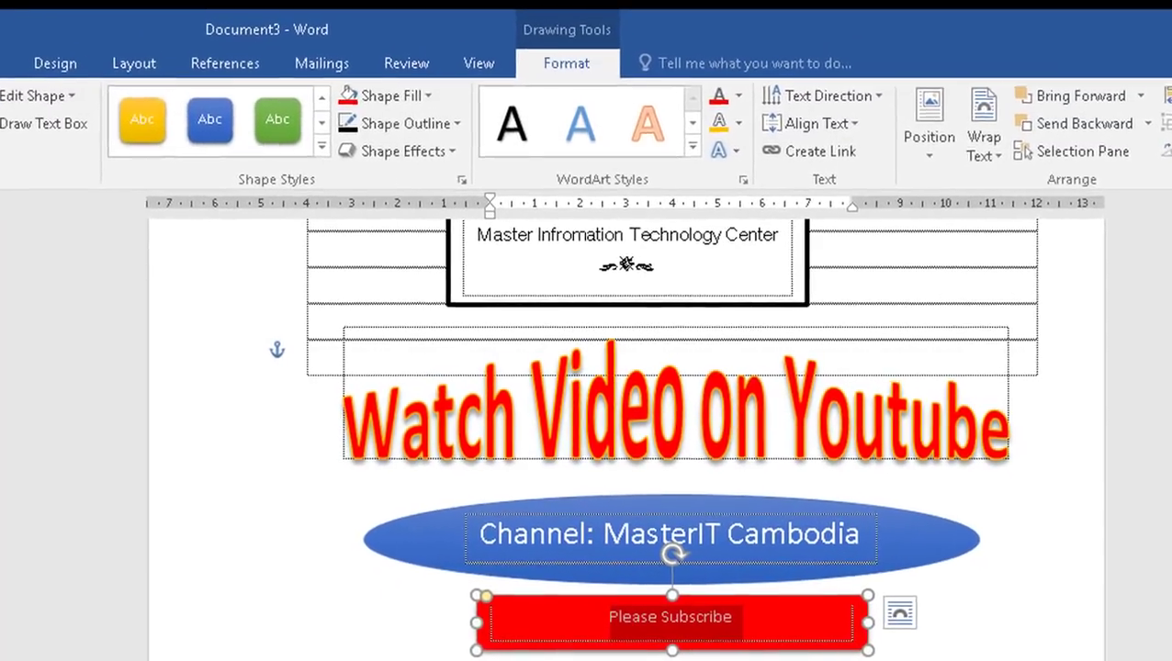
click(9, 81)
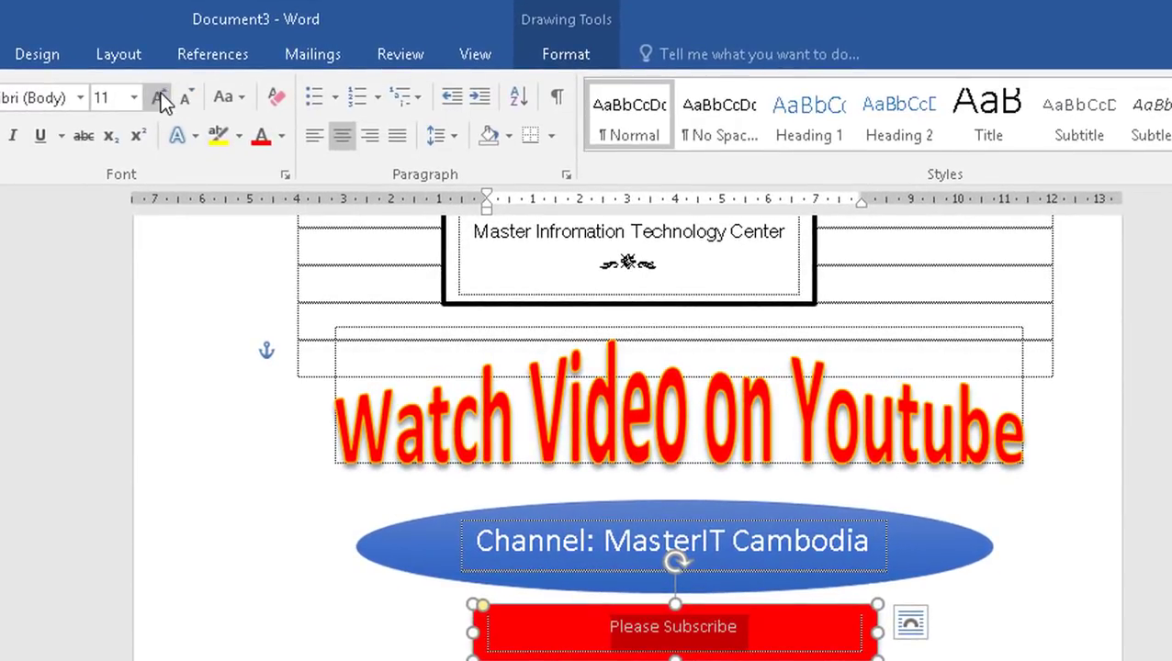
click(158, 96)
click(158, 97)
click(158, 96)
click(158, 96)
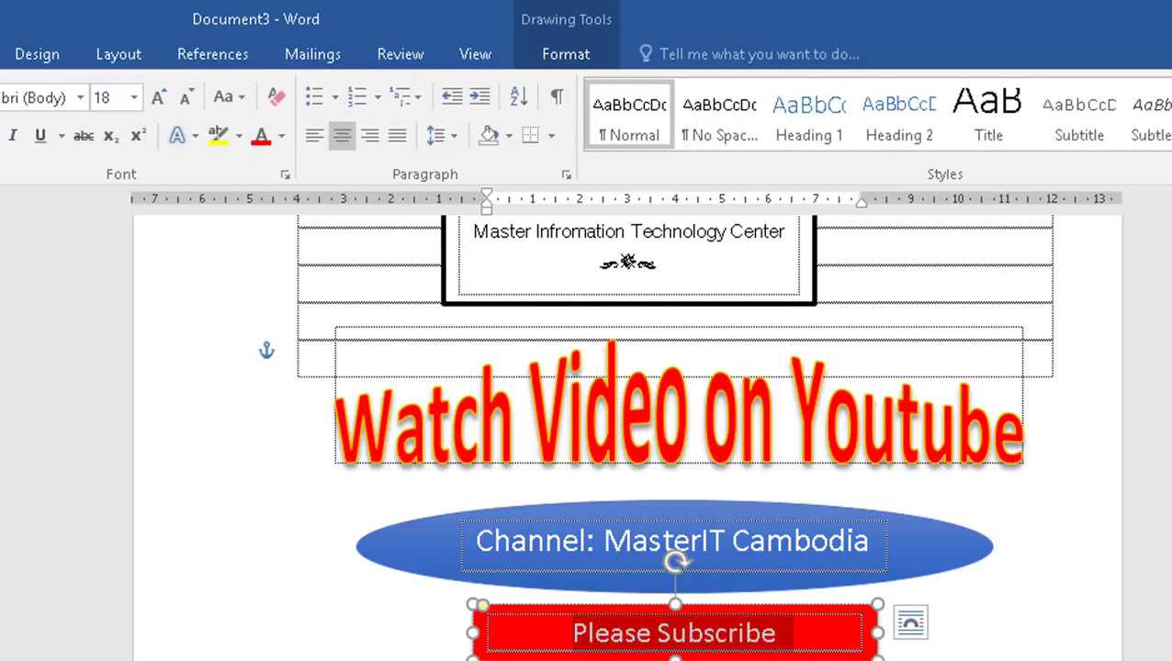
click(369, 348)
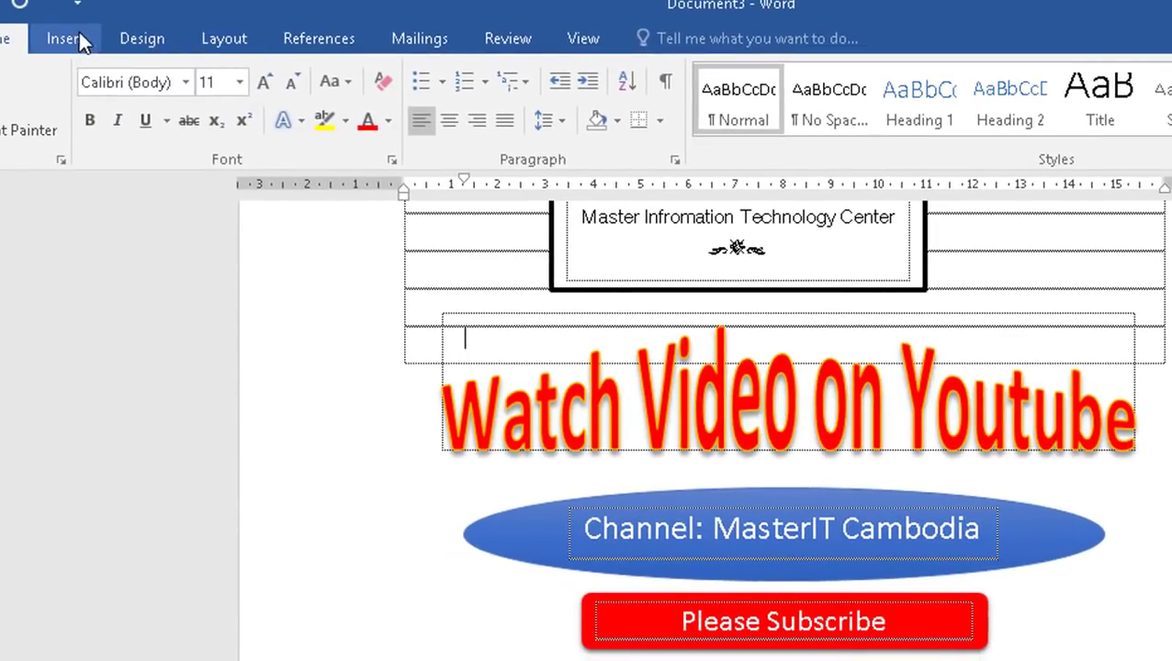
- Draw a small block arrow, rotate it about 45 degrees, and place it under the button's right end
click(78, 39)
click(220, 115)
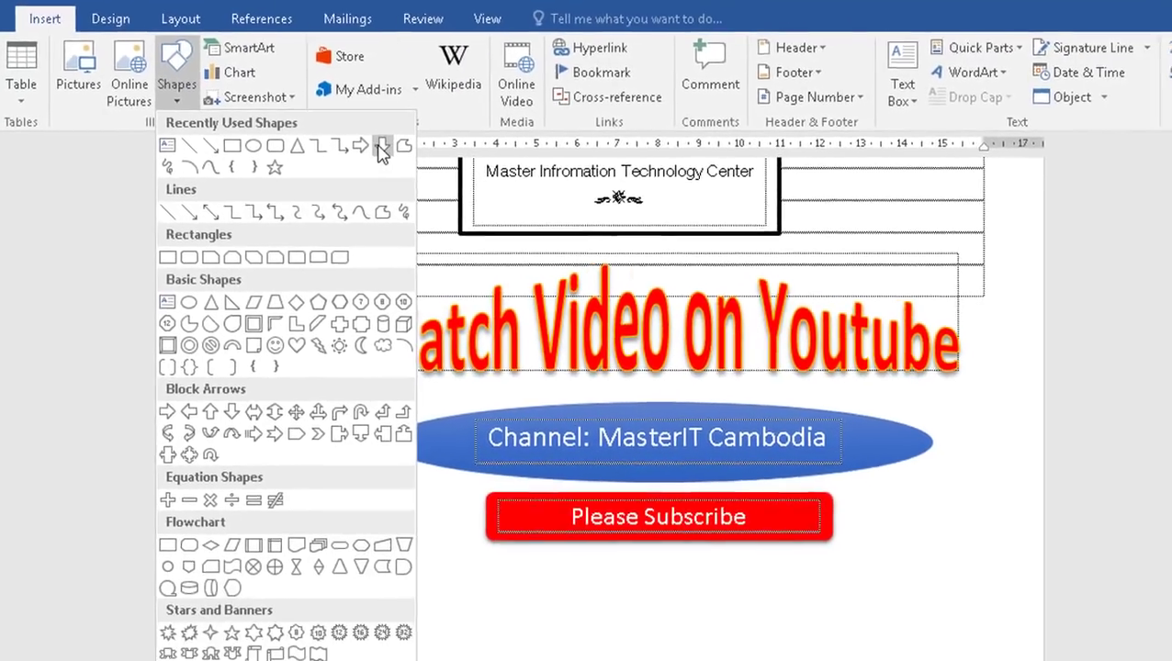
click(381, 148)
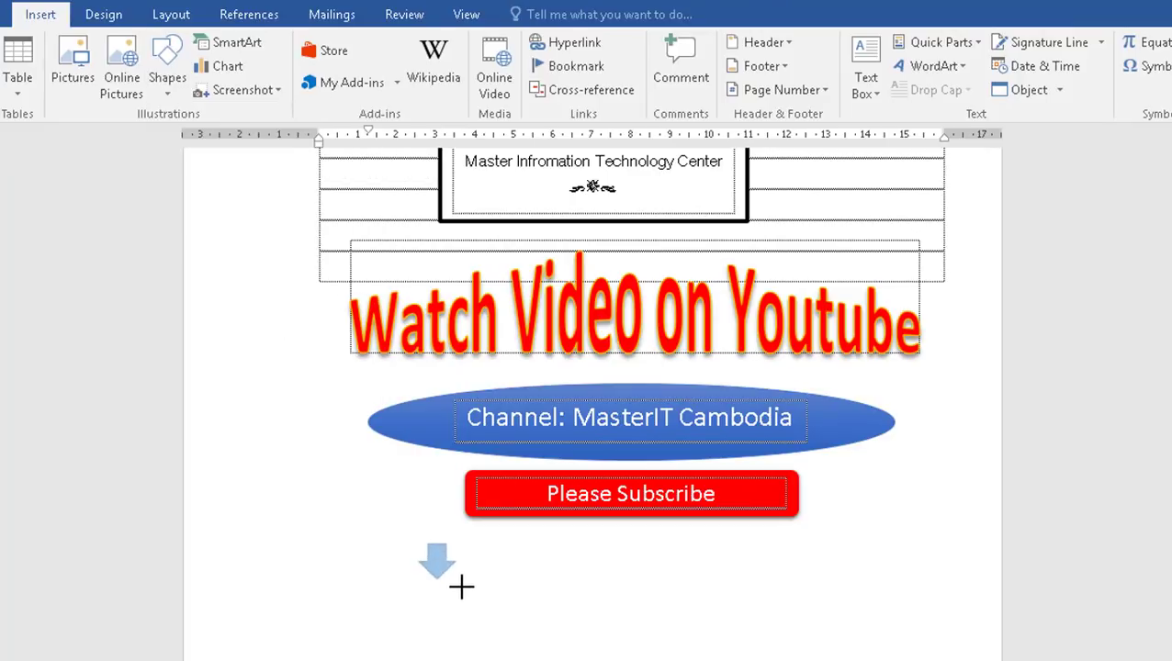
drag(461, 586, 460, 584)
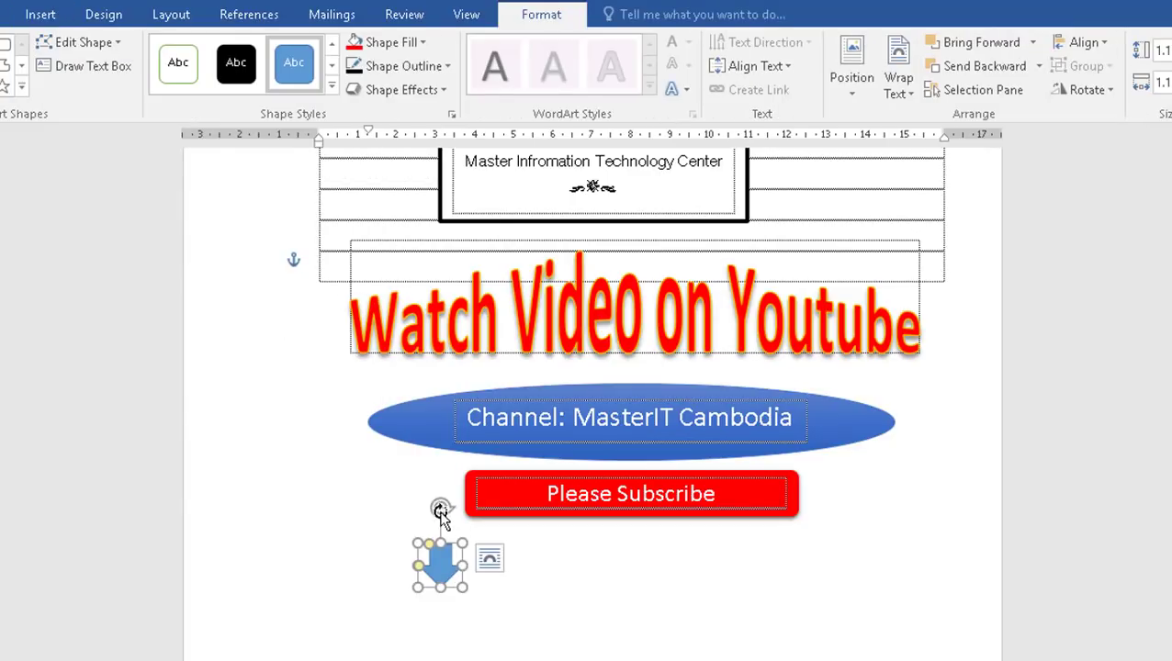
drag(439, 511, 459, 596)
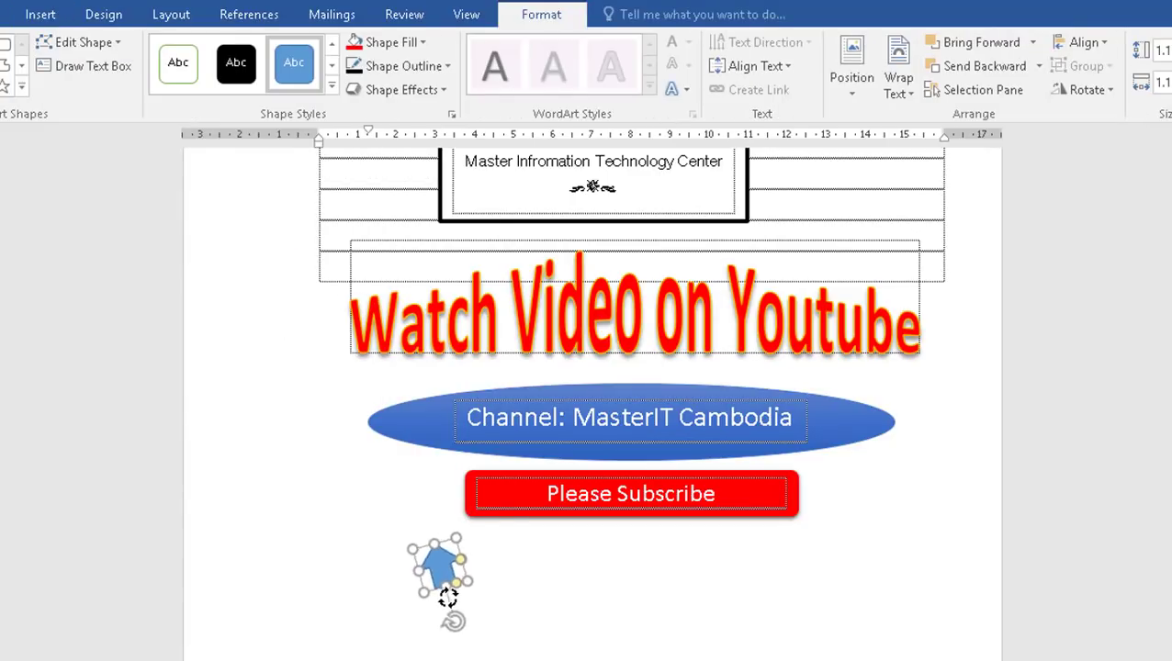
mouse_move(453, 554)
mouse_down()
mouse_move(738, 523)
mouse_move(764, 510)
mouse_up()
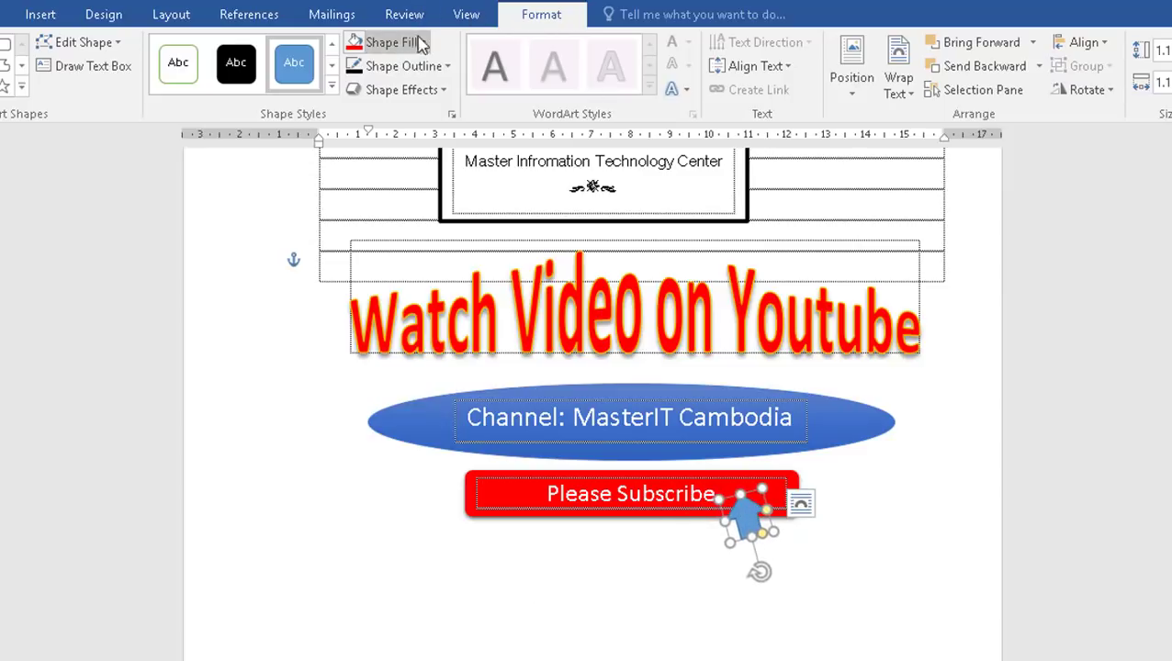
- Give the arrow the yellow shape style and toggle the table gridlines off and on
click(332, 86)
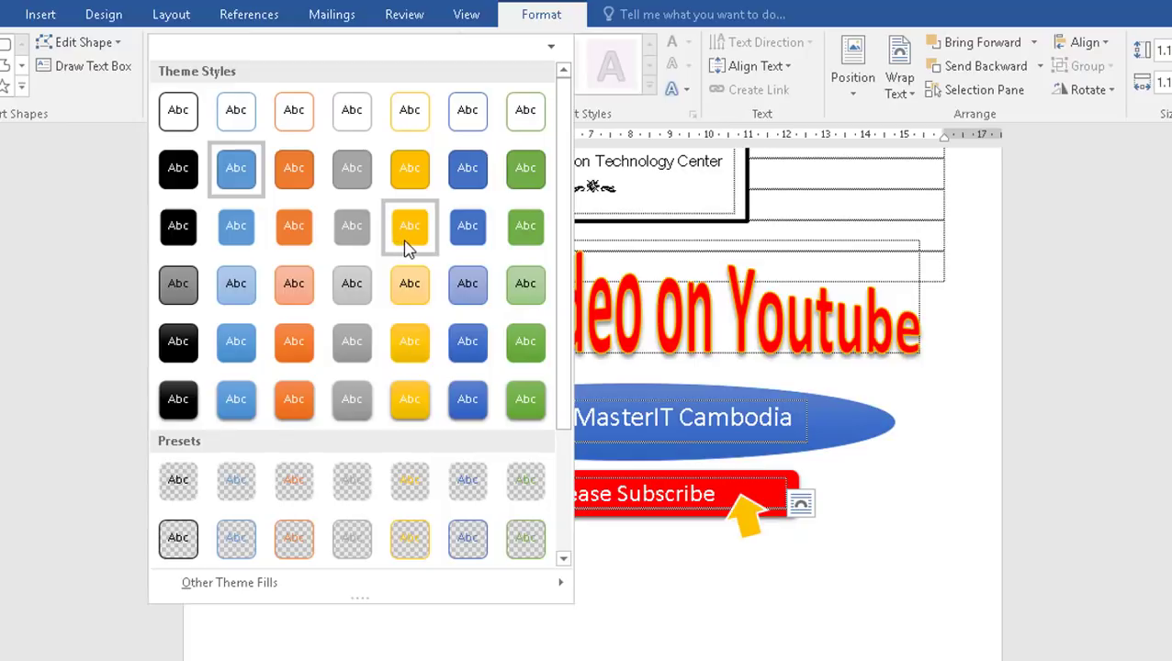
click(409, 342)
scroll(808, 329, down, 2)
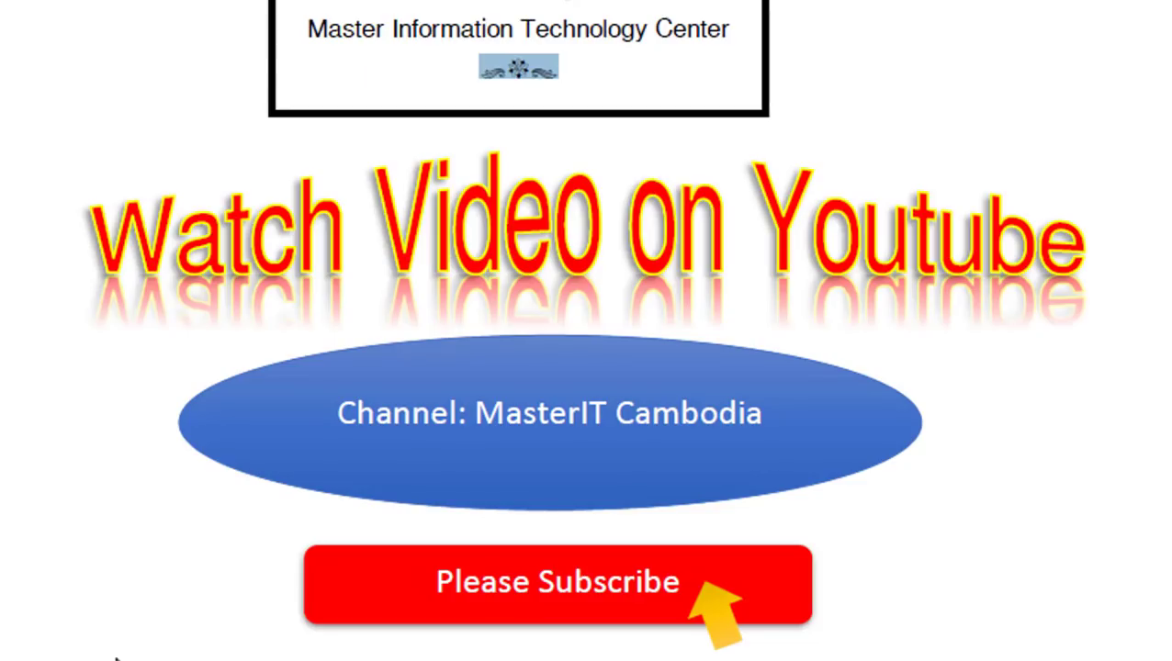
scroll(381, 514, down, 3)
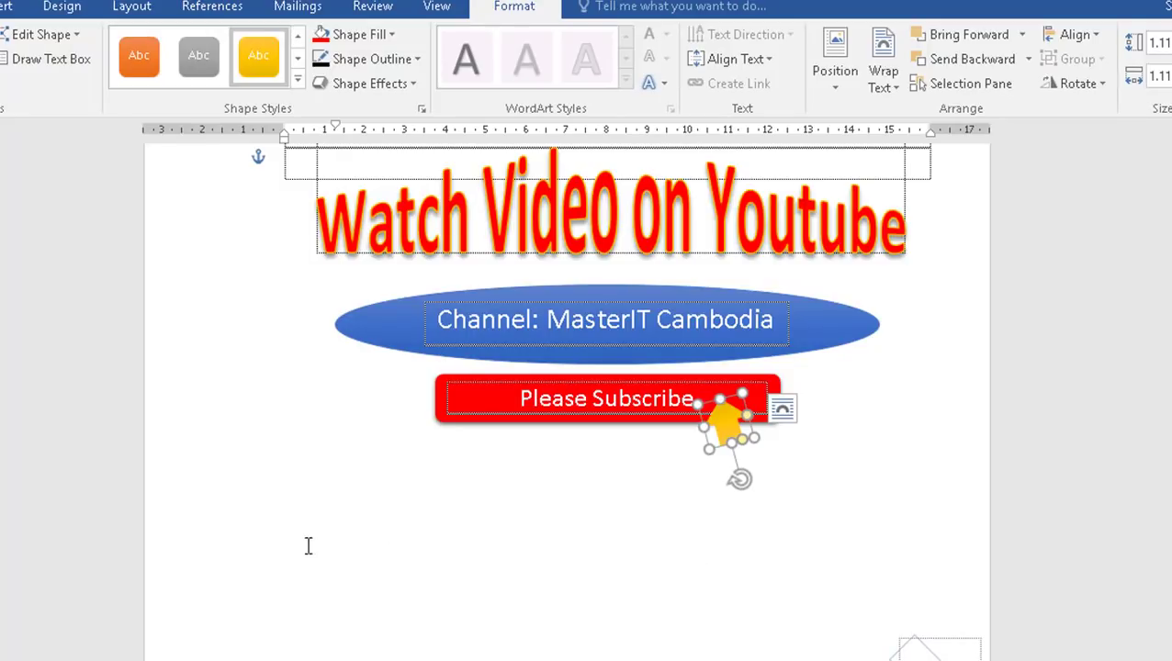
click(298, 538)
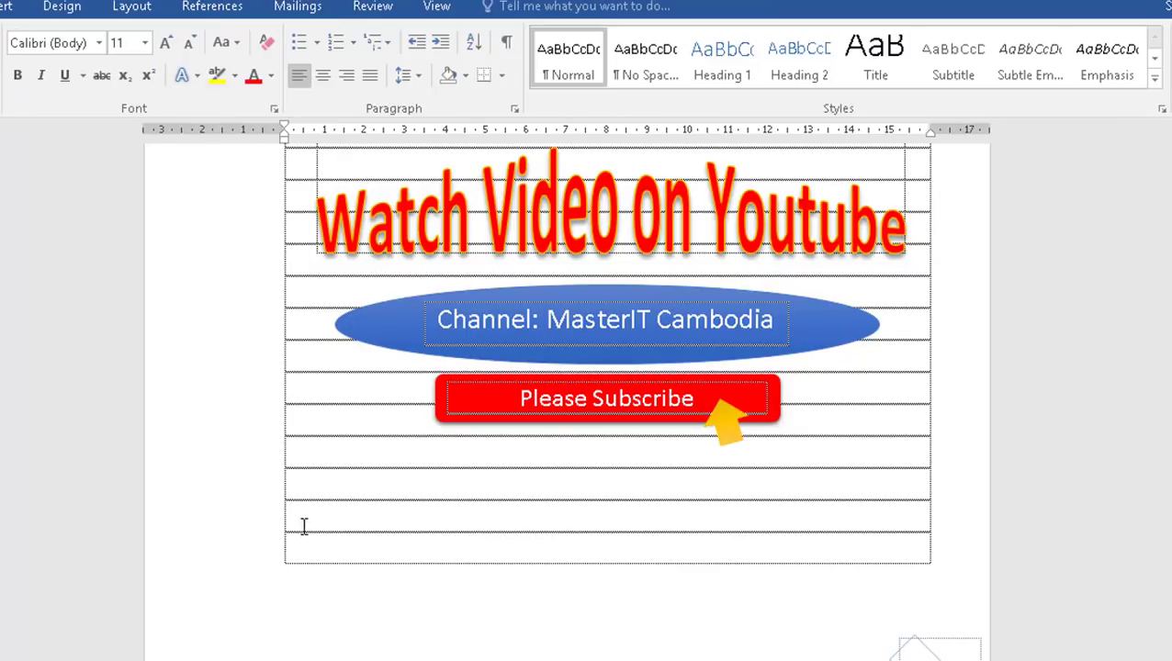
key(ctrl+z)
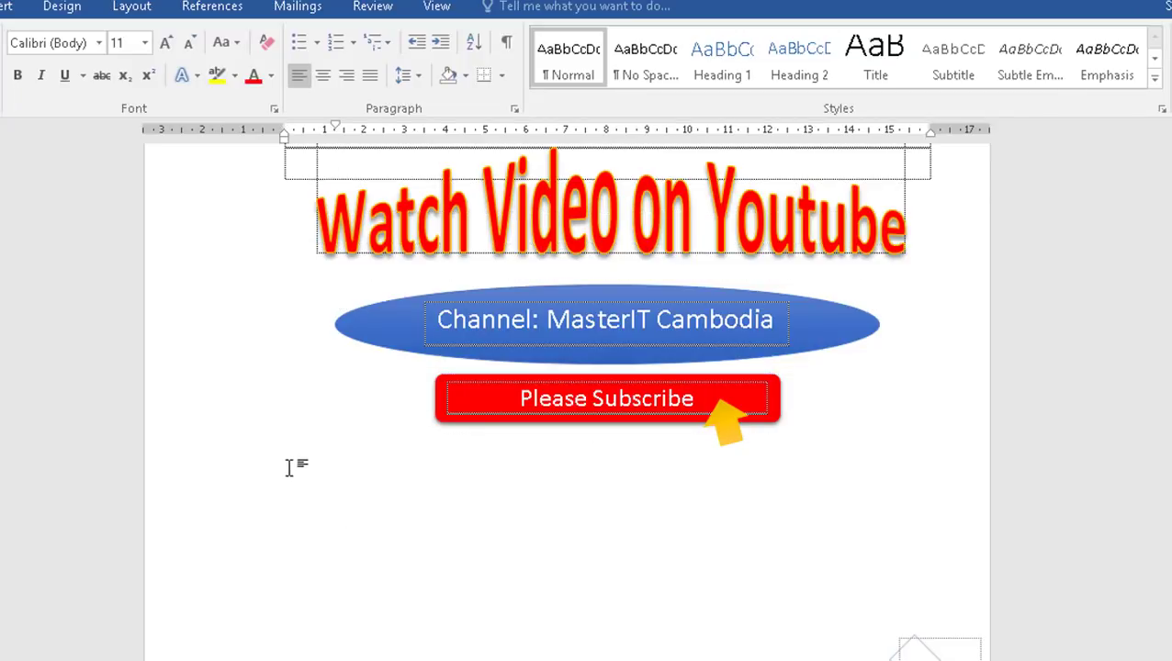
key(ctrl+y)
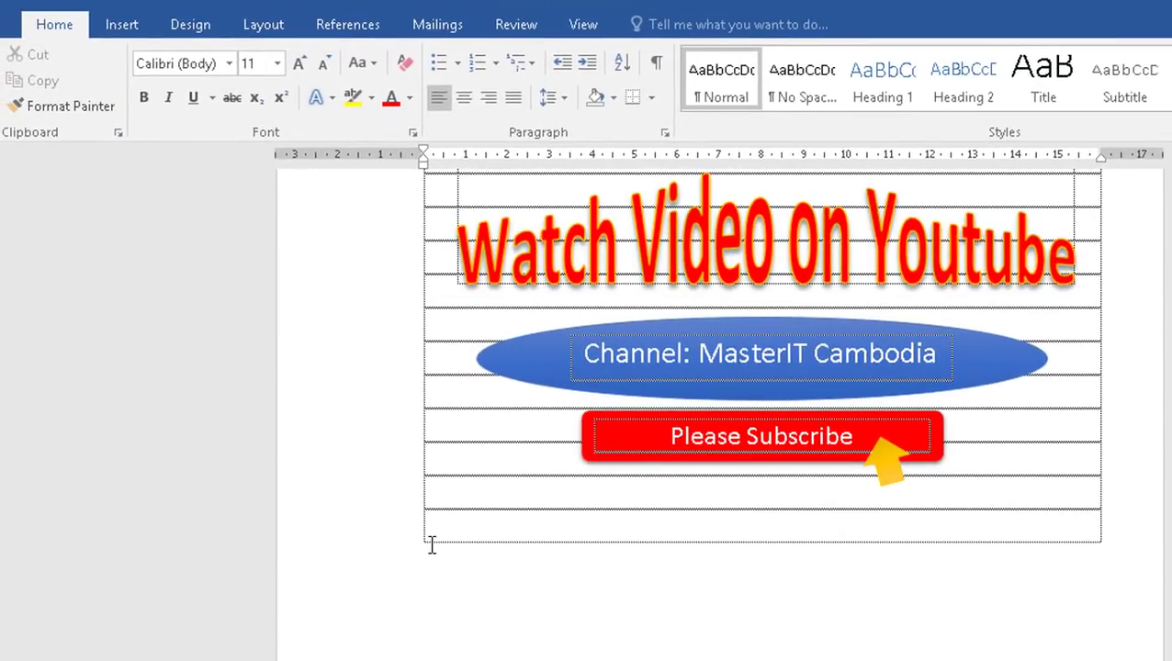
- Insert a 3x3 table below the subscribe button and select its top row
click(125, 26)
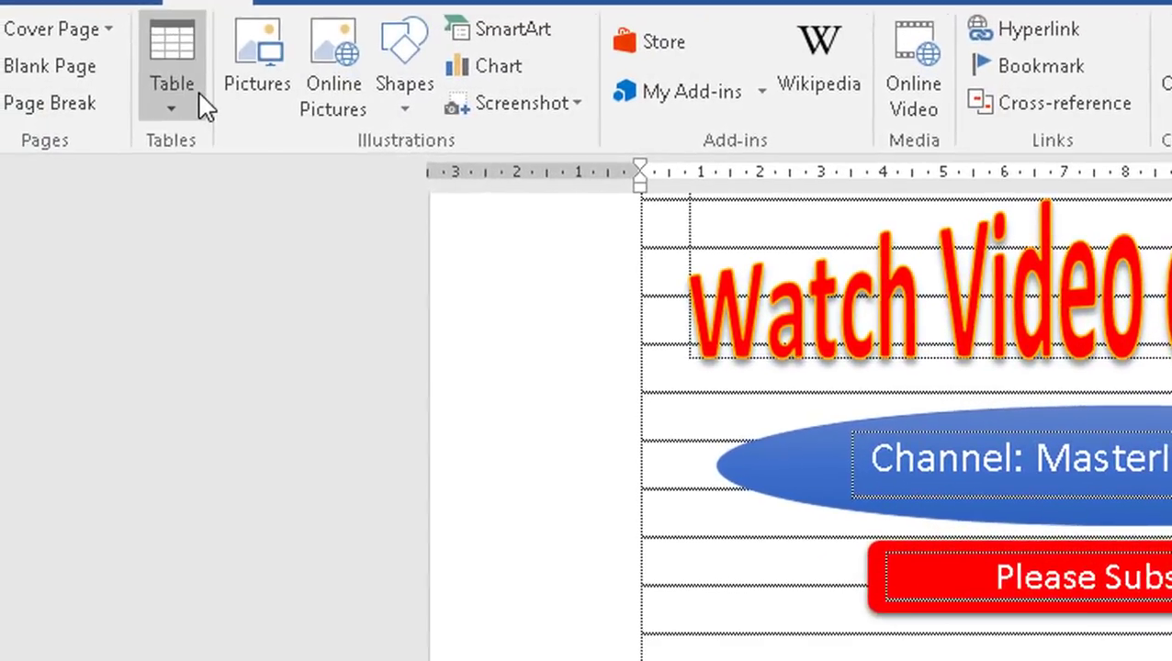
click(140, 97)
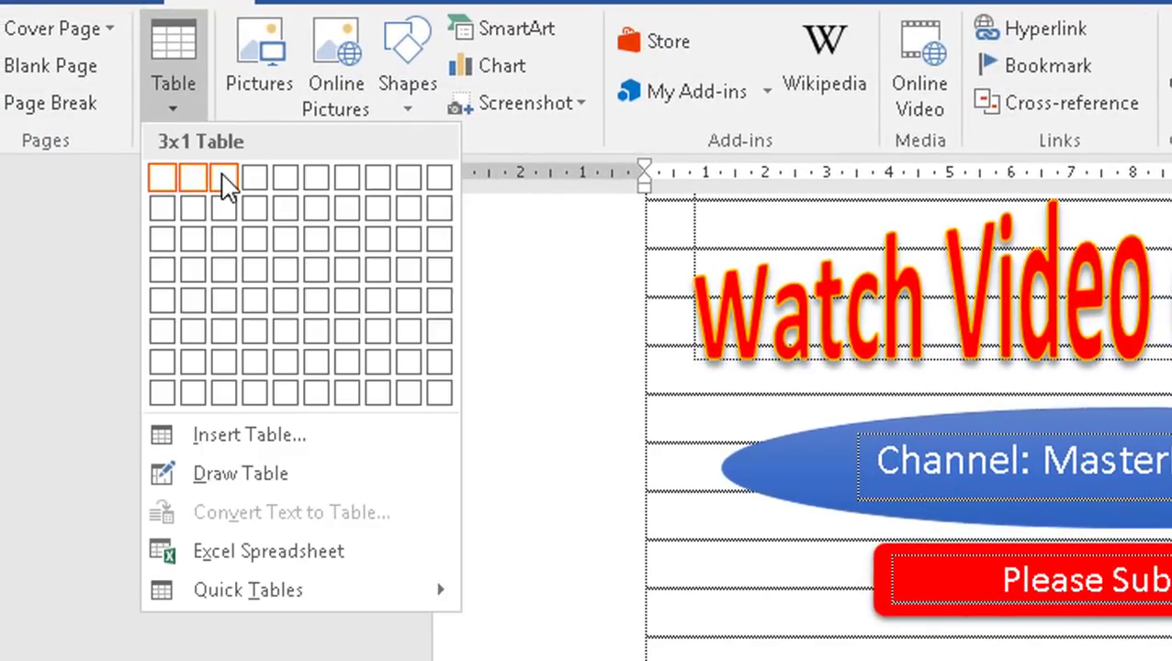
click(229, 242)
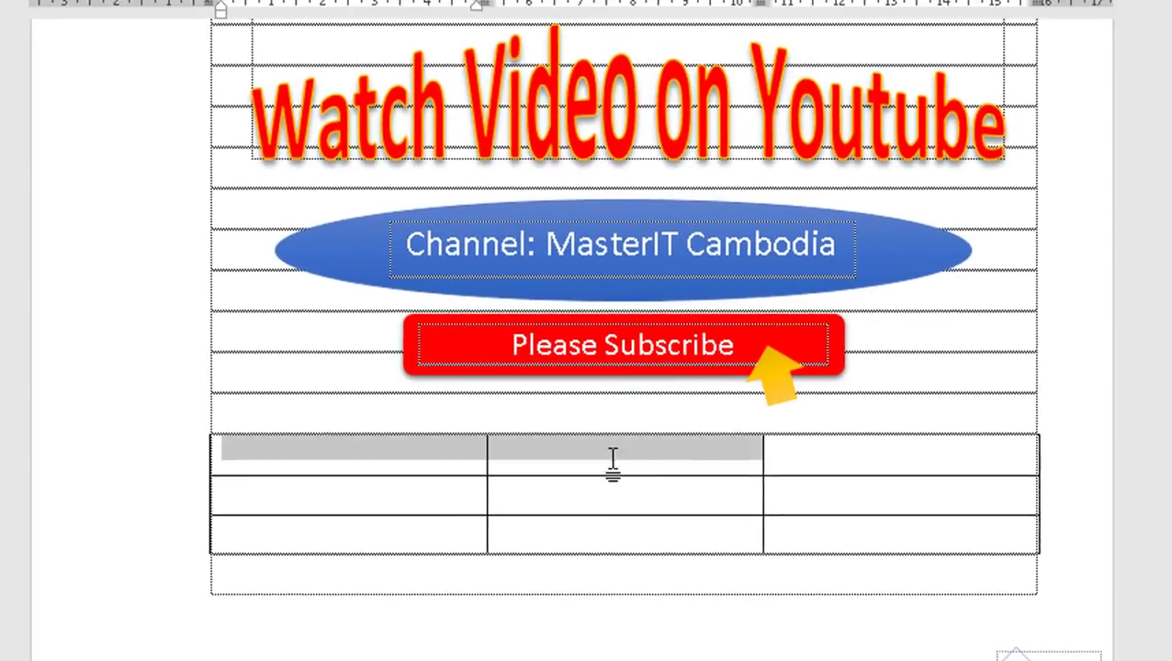
drag(308, 450, 821, 455)
click(621, 47)
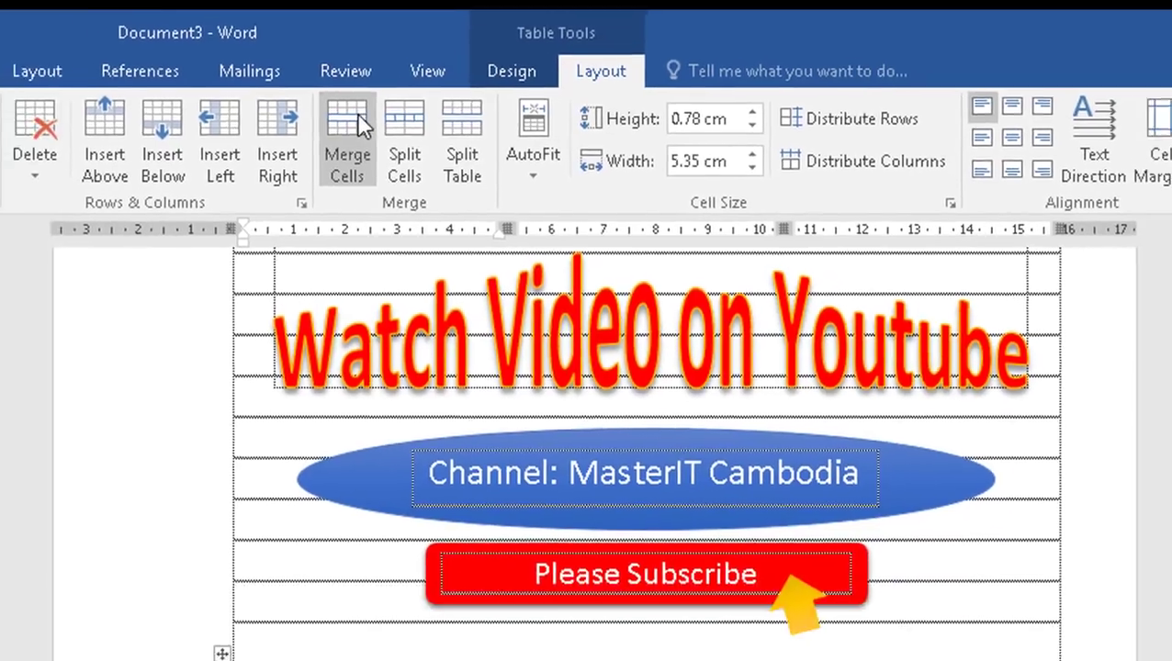
- Merge the table's top row and type 'MasterIT Youtube Channel: MasterIT Cambodia' in it
click(406, 57)
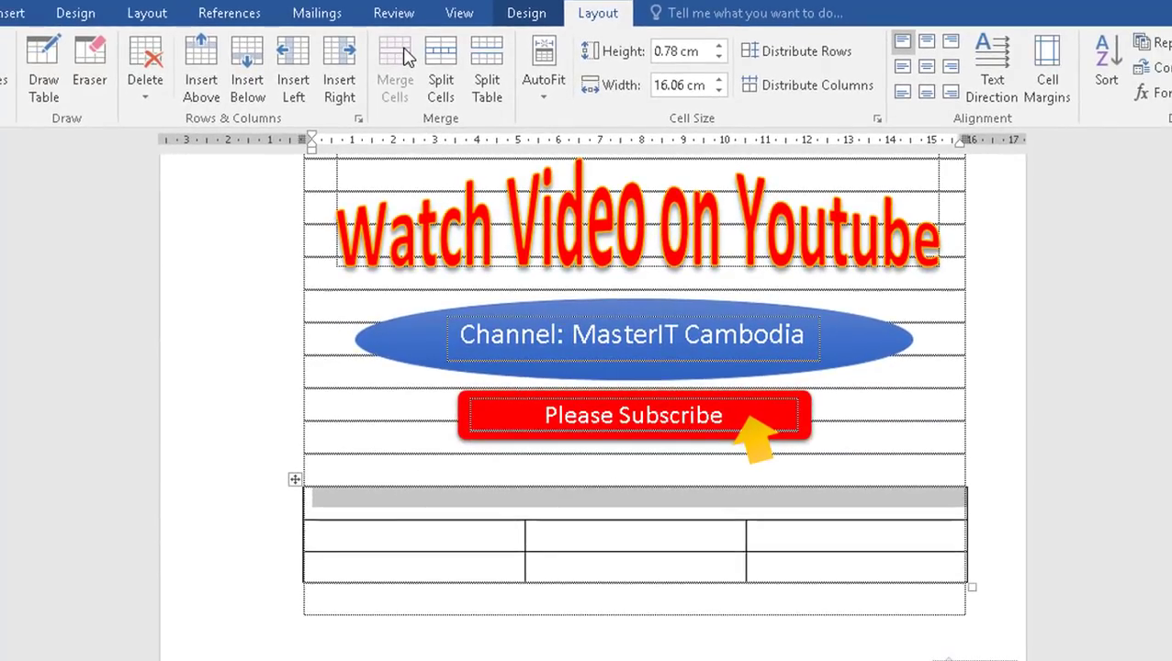
click(309, 496)
text(Master)
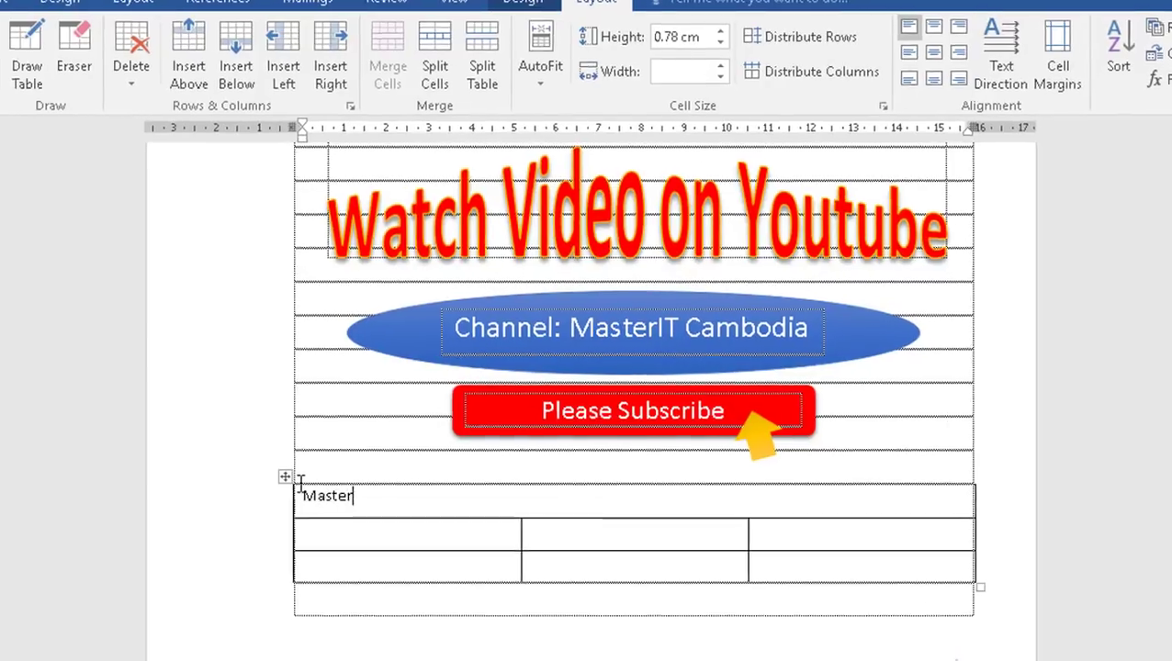
text(IT )
text(Youtu)
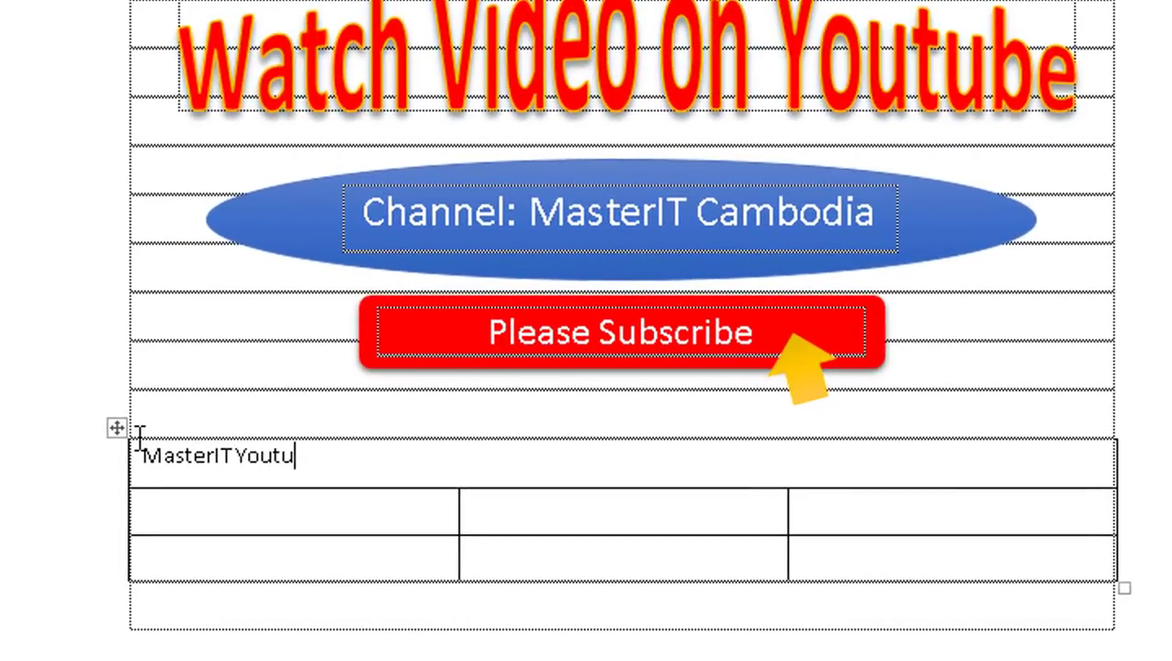
text(be Channae)
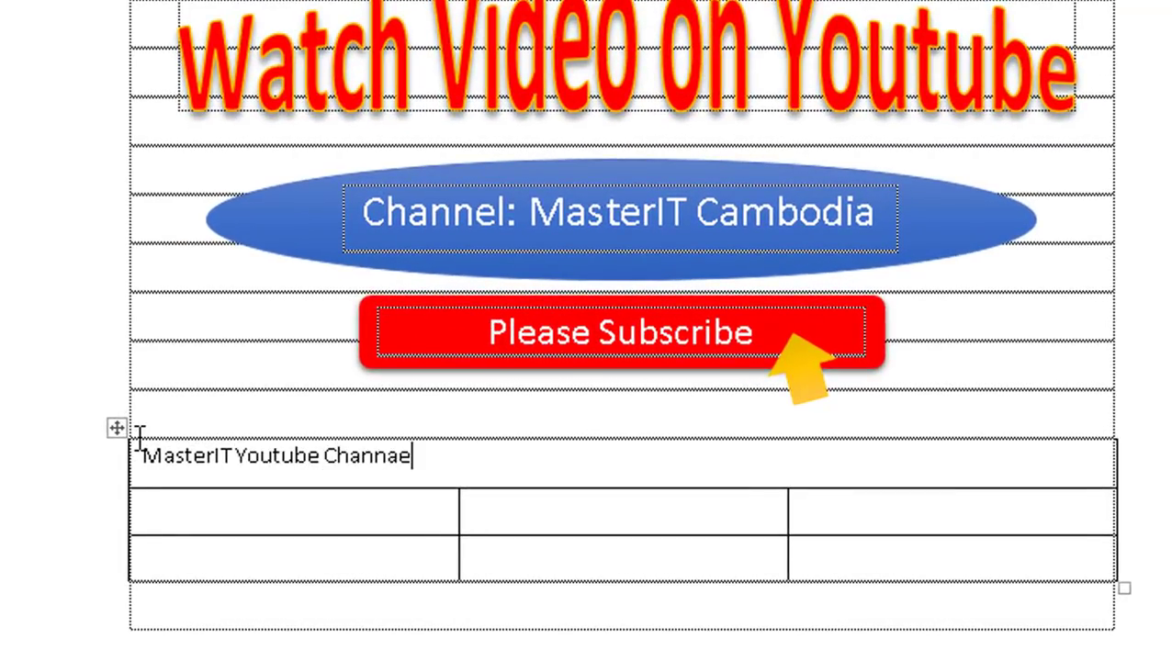
key(BackSpace)
key(BackSpace)
text(el: MasterIT Cambodia)
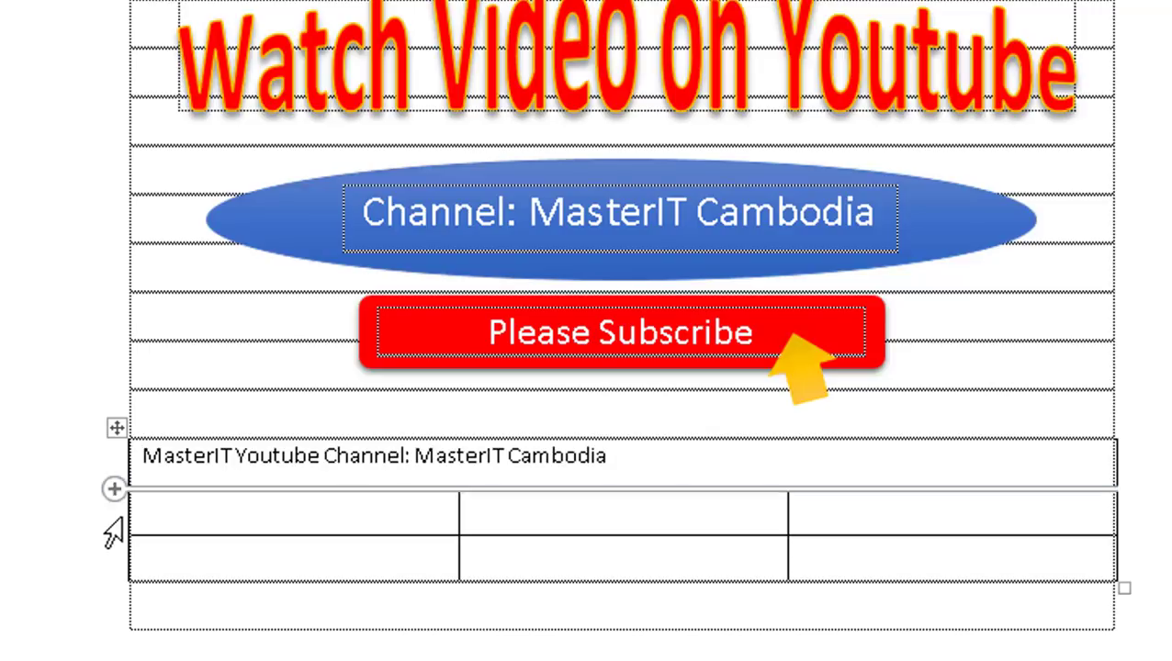
drag(648, 459, 137, 457)
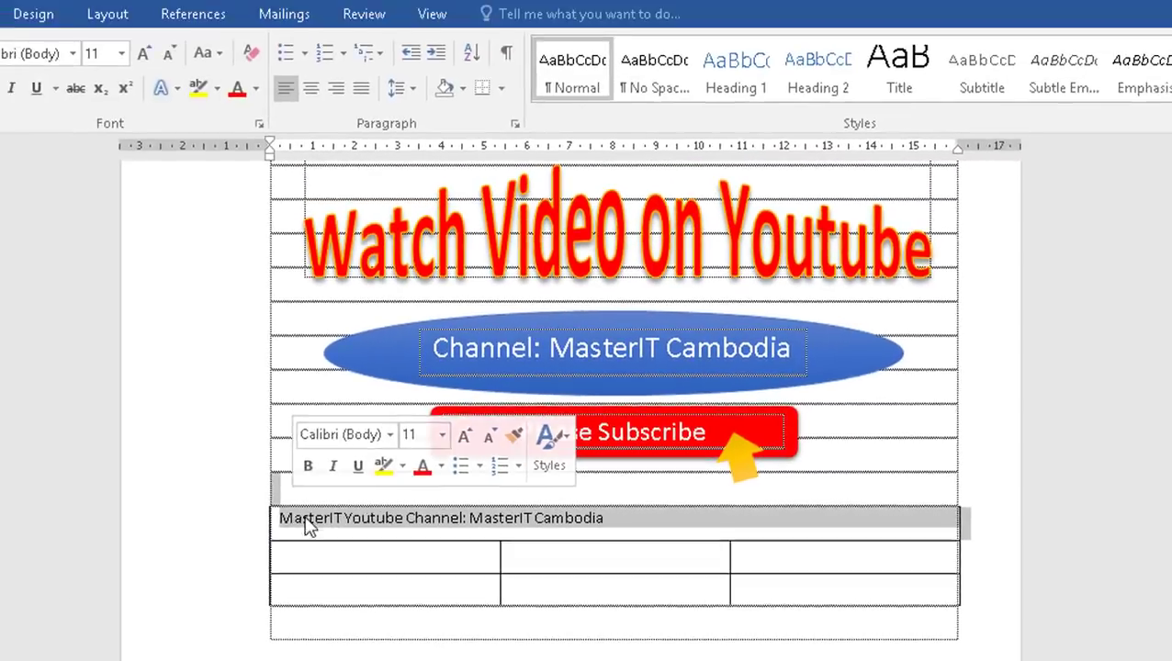
- Center the channel title in the top row and select the whole row
click(307, 524)
click(463, 523)
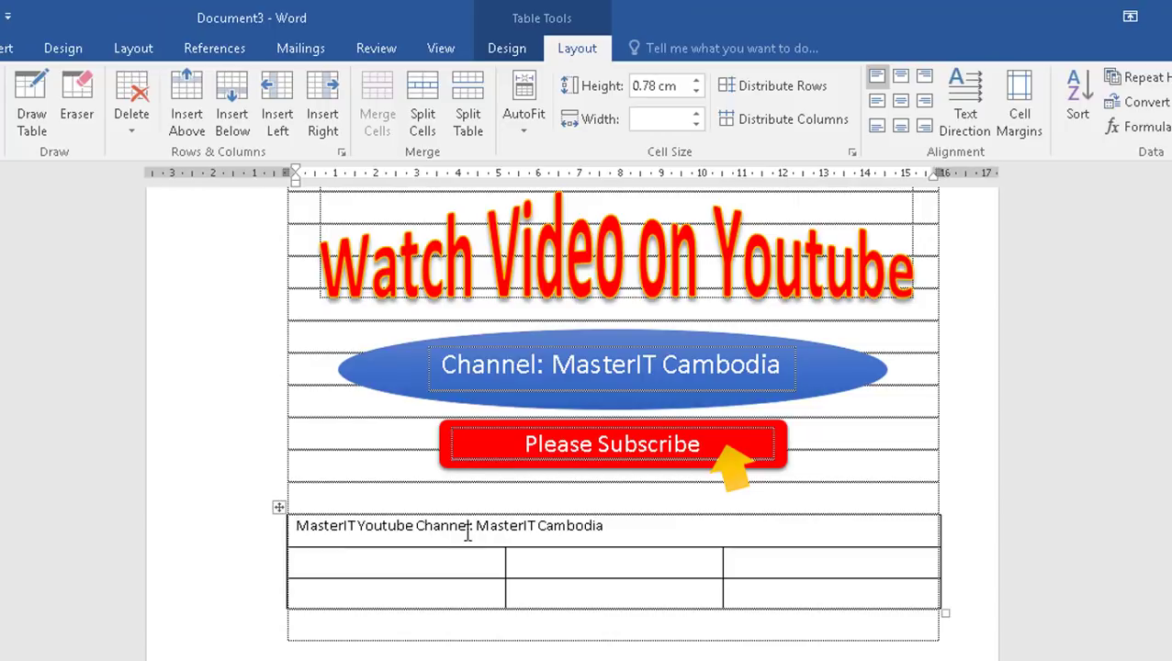
click(2, 48)
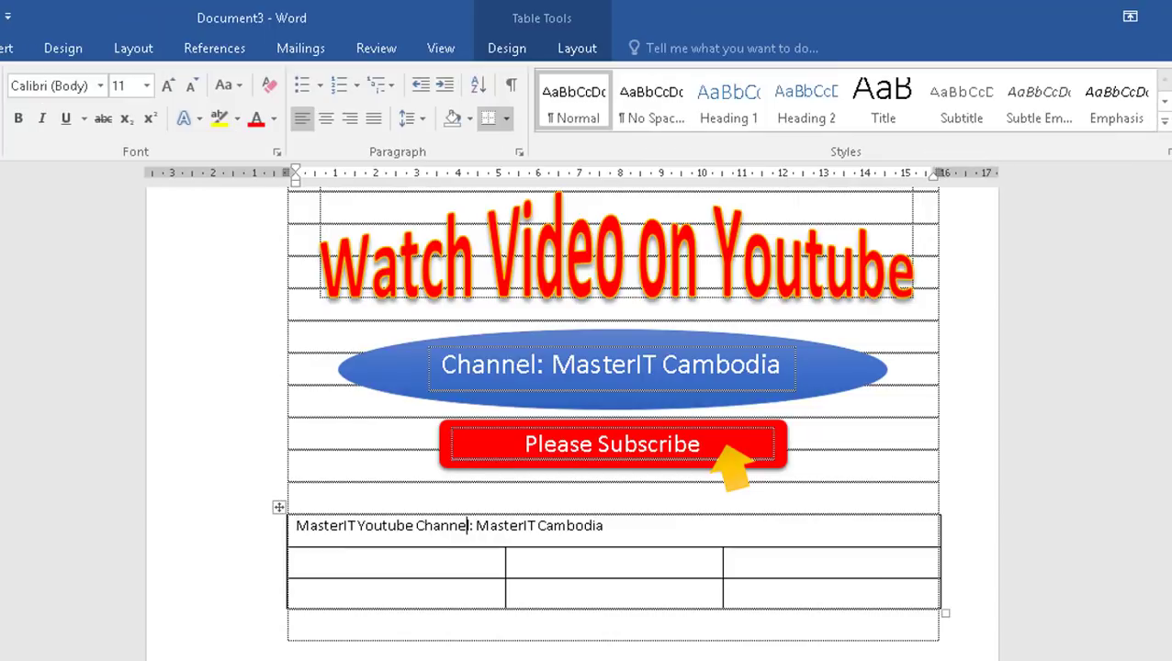
click(576, 48)
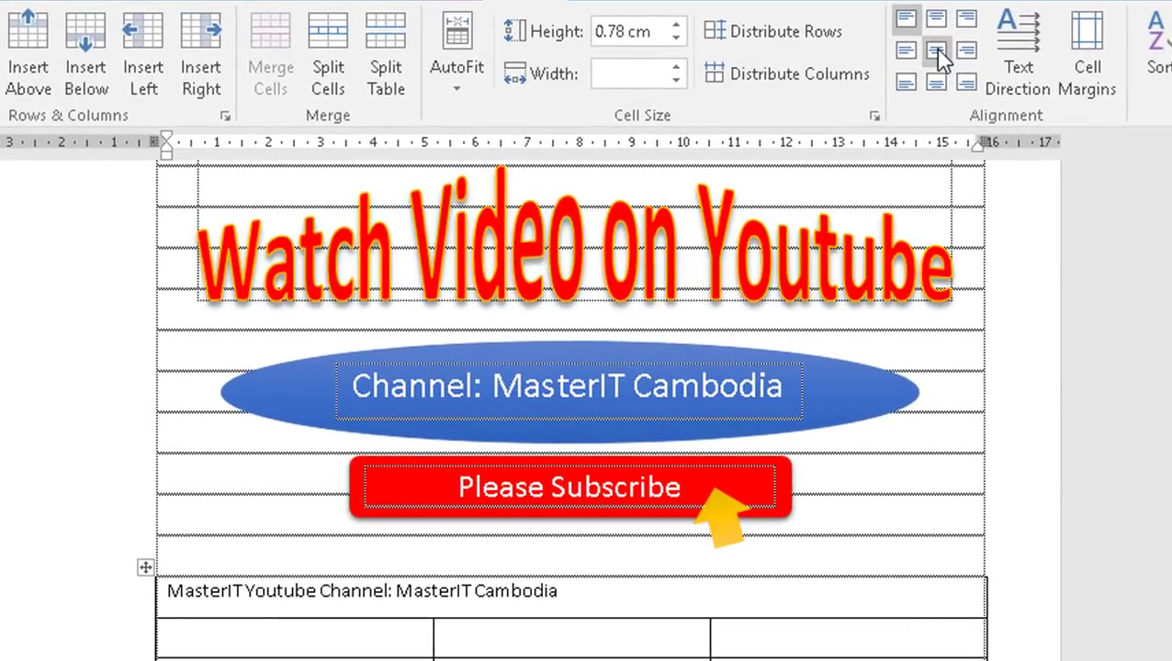
click(933, 57)
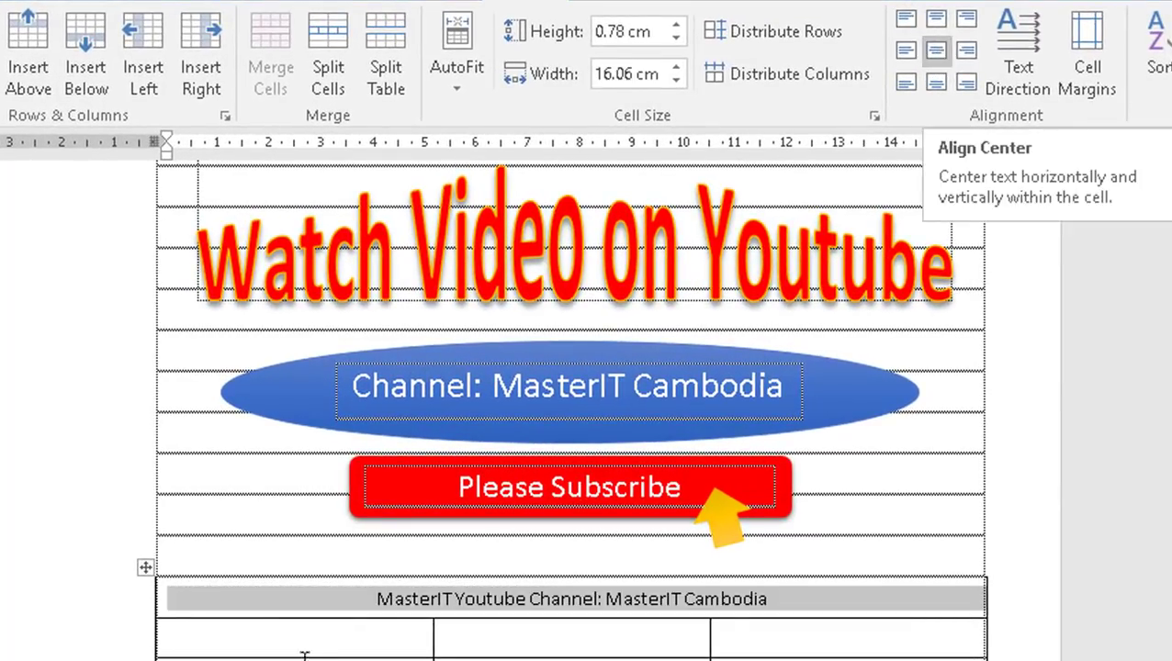
click(188, 609)
click(158, 608)
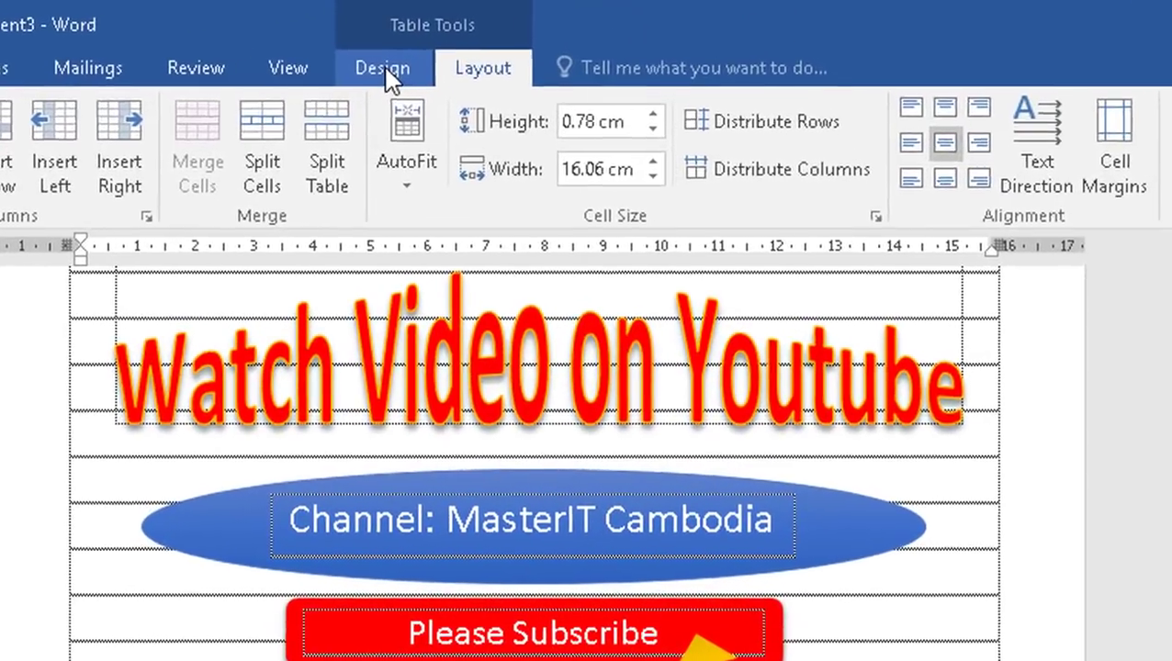
- Shade the merged channel title row with the blue Standard Color and bring up the finished sample for comparison
click(459, 32)
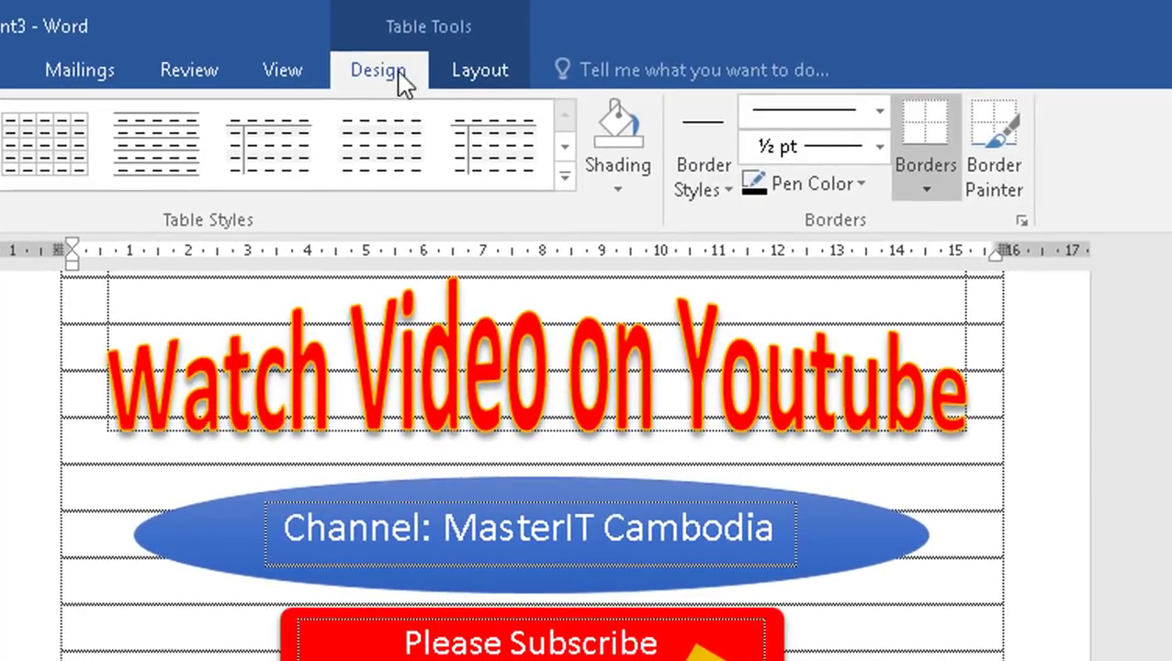
click(621, 191)
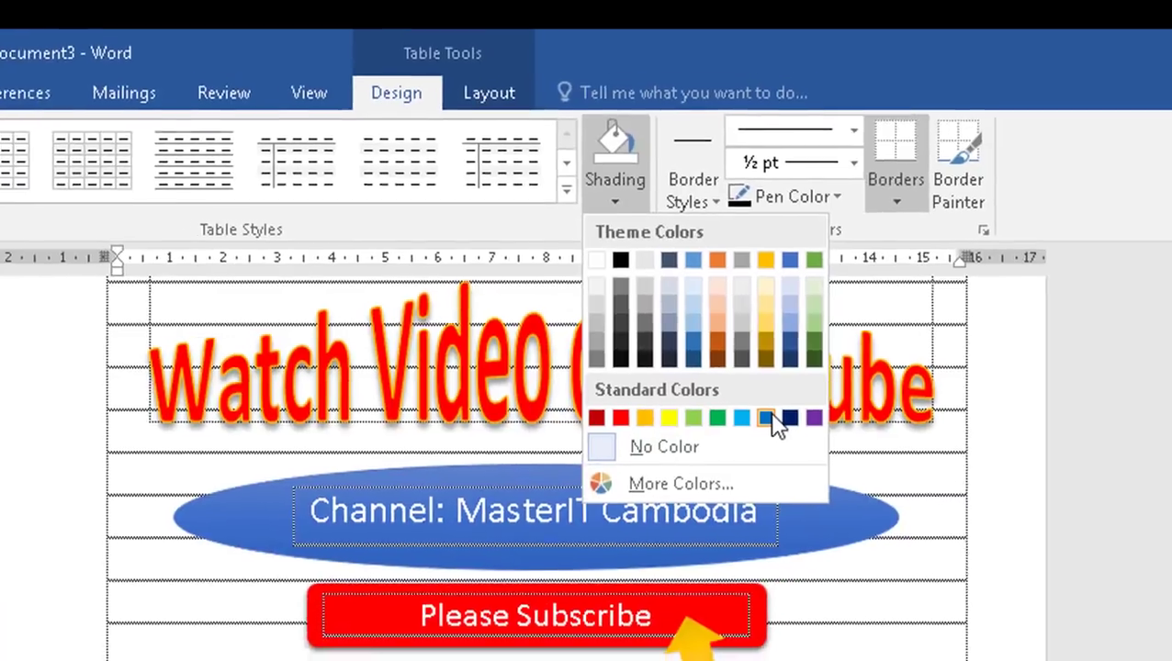
click(783, 426)
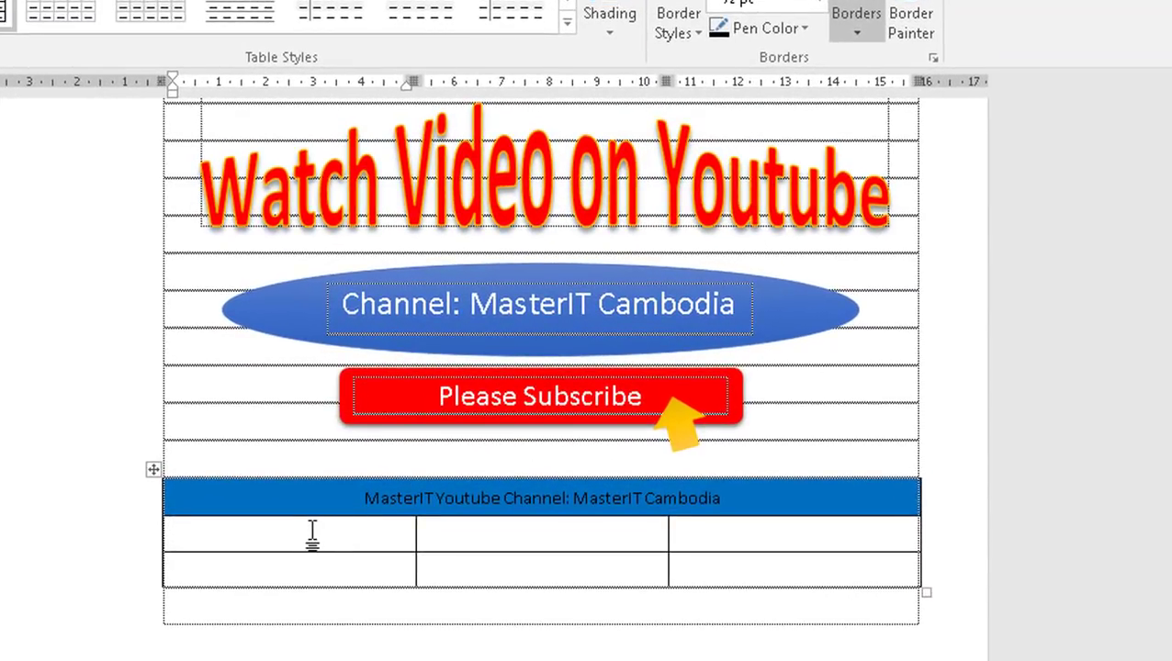
click(312, 534)
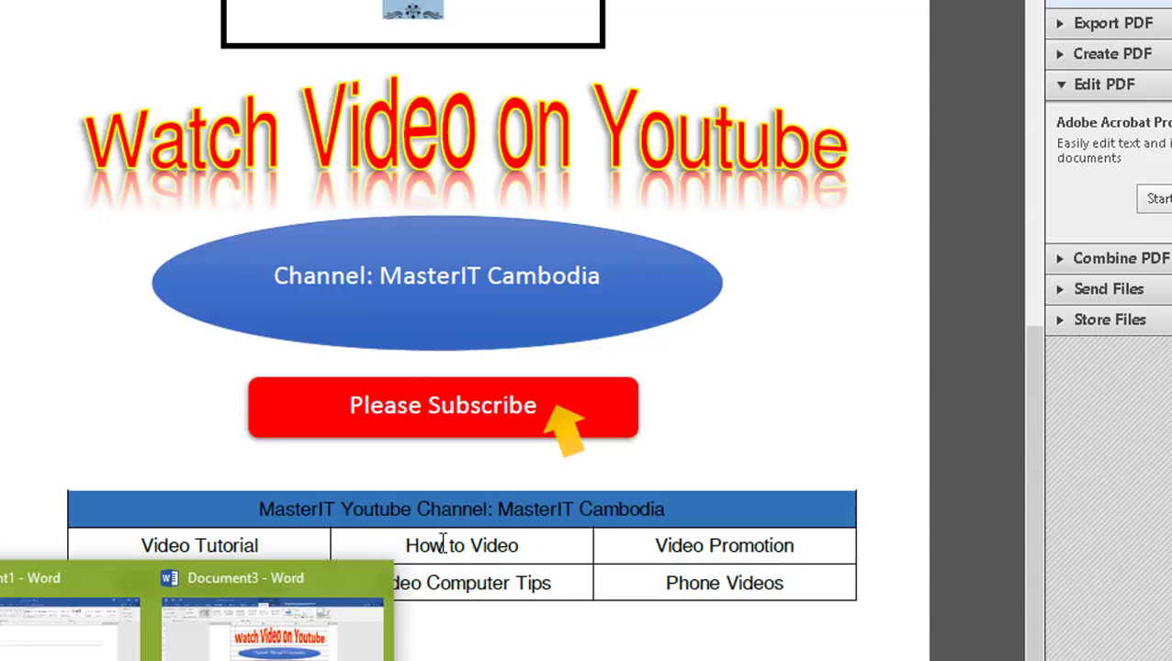
- Enter the categories Video Tutorial, How to Videos, Video Sample Exam, Video Computer Tips, Video Promotion, Phone Videos
click(348, 611)
text(Video Tu)
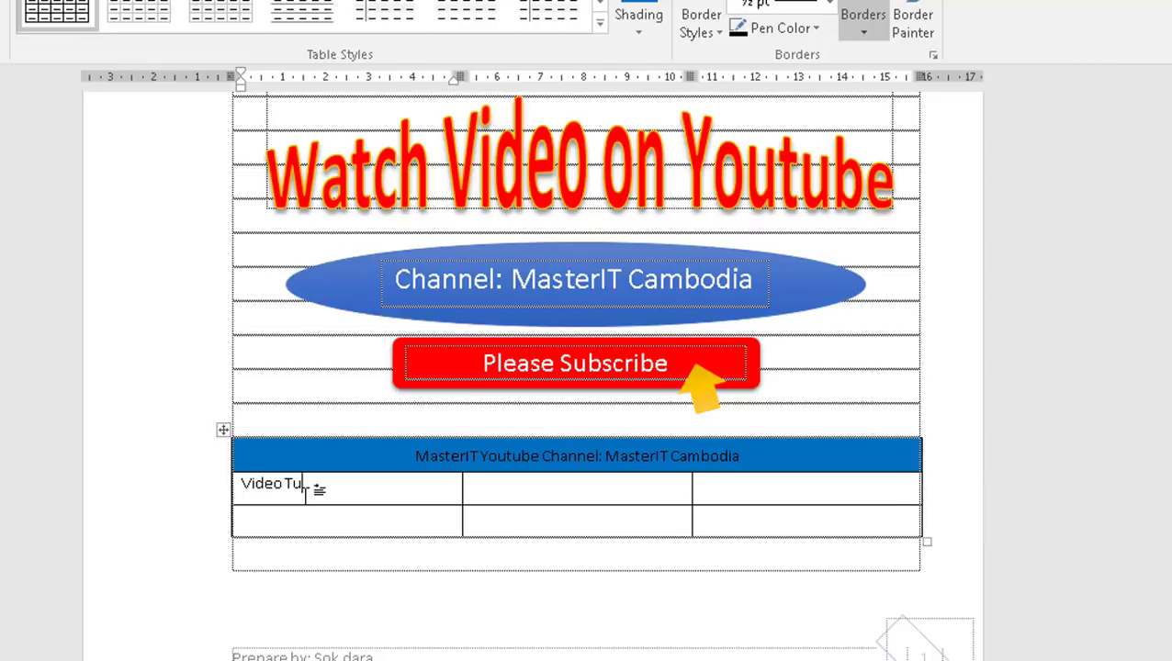
text(to)
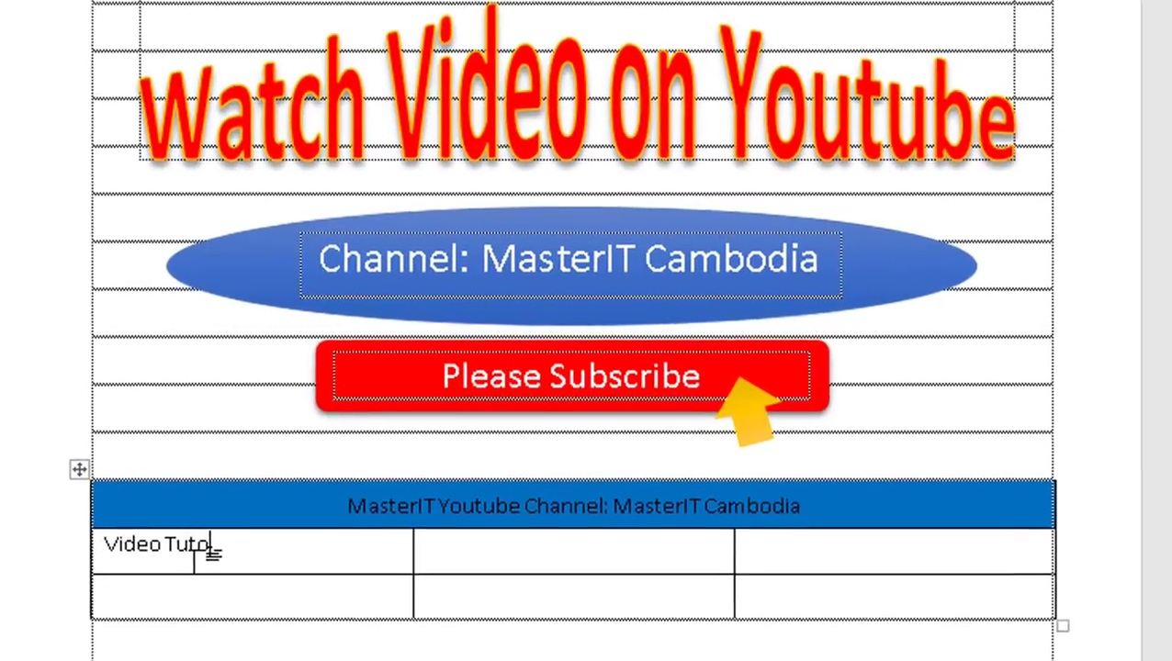
text(rial)
key(Return)
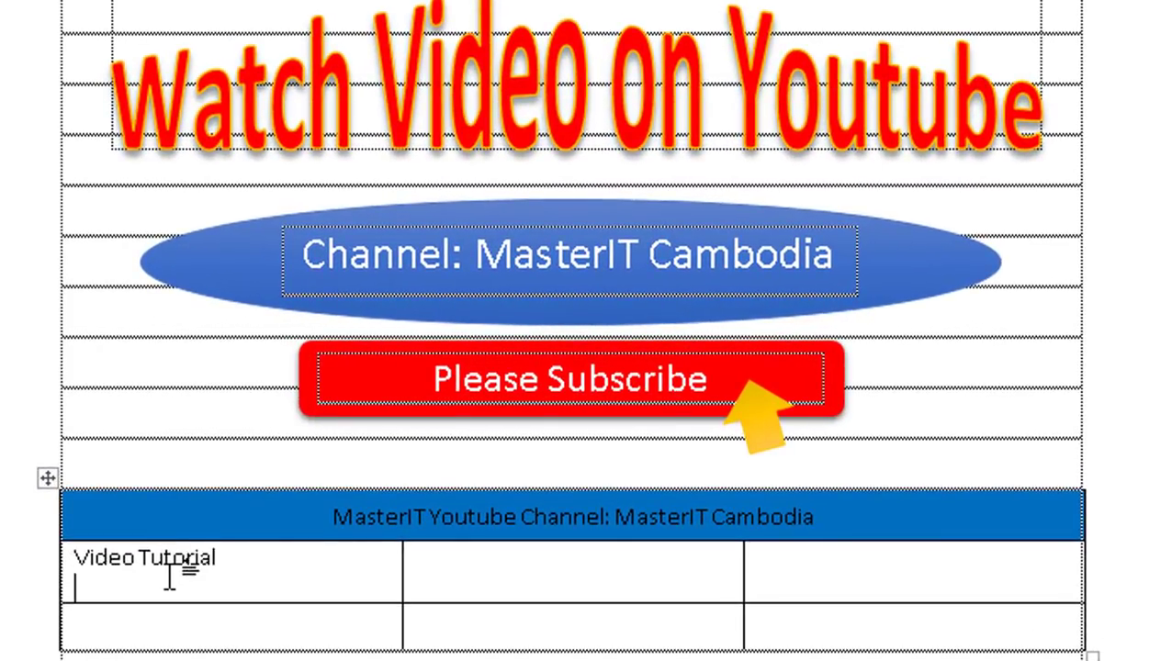
key(BackSpace)
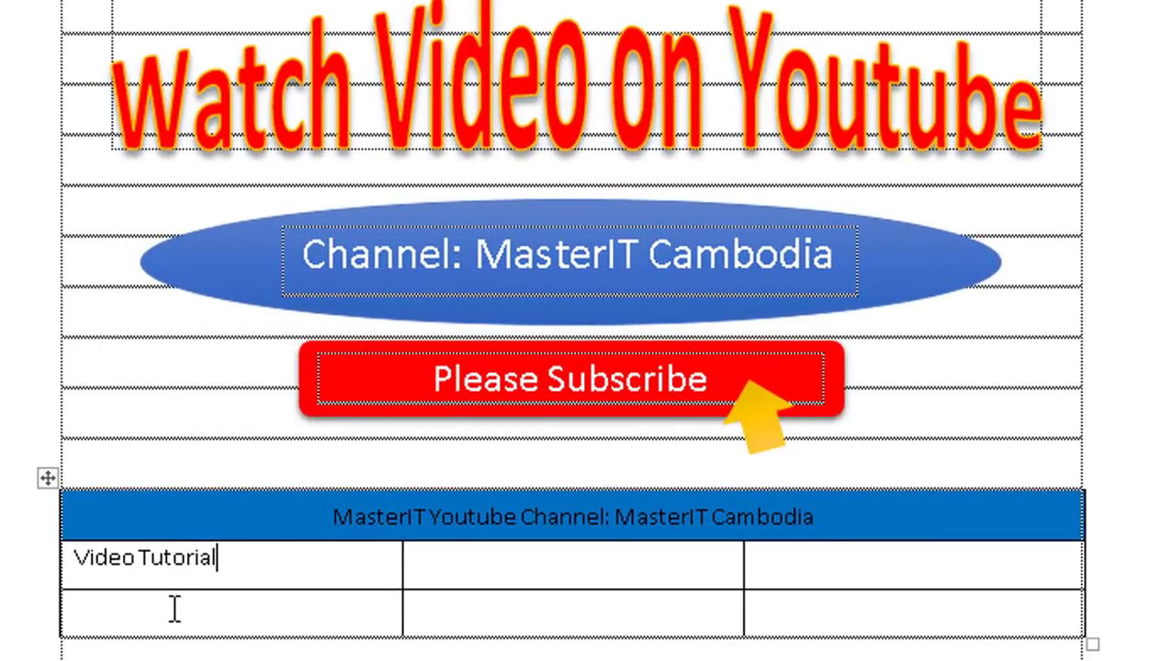
text(How to VideosVideo Sample ExamVideo Computer TipsVideo PromotionPhone Vi)
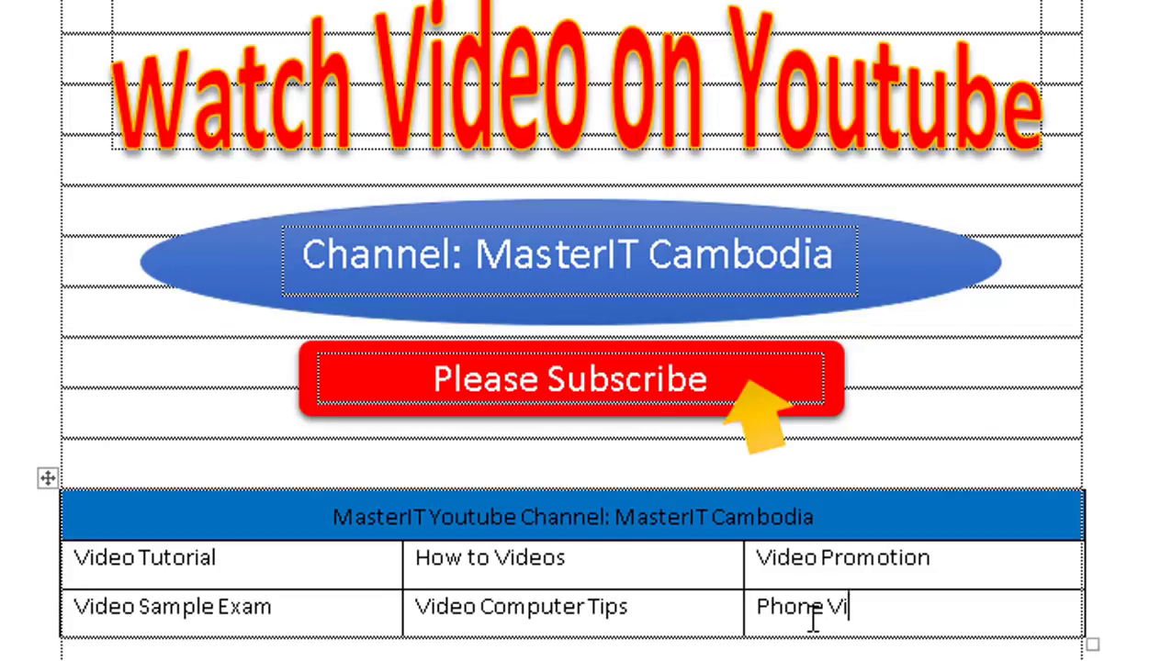
text(deos)
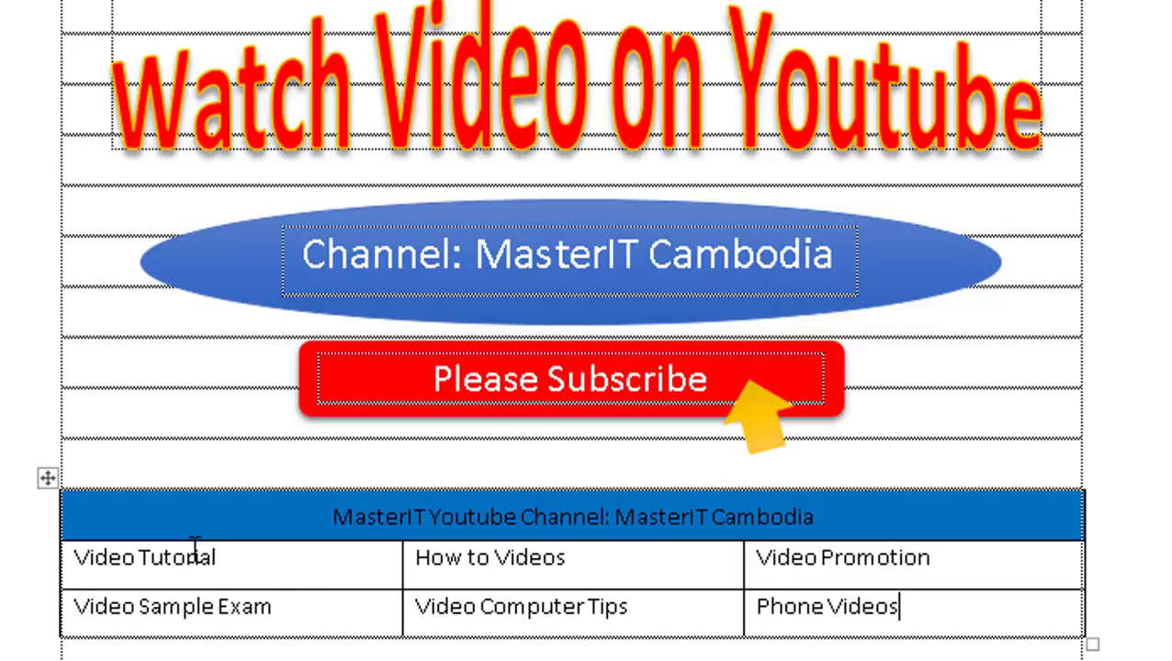
- Center the text in all six category cells with Align Center
drag(195, 545, 827, 608)
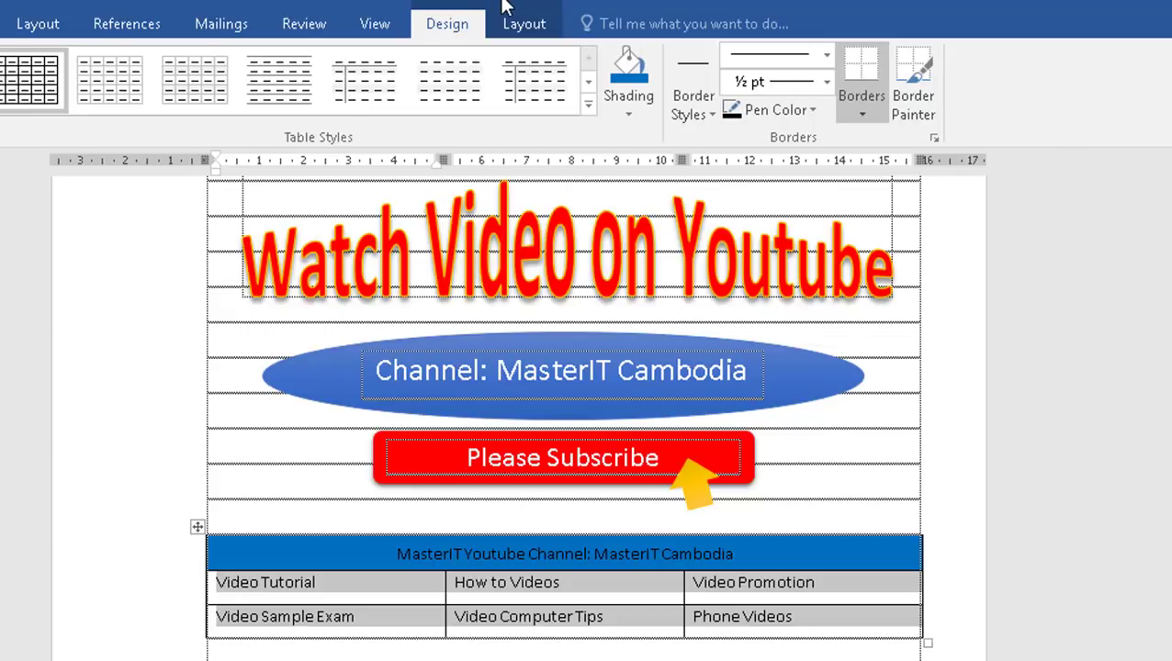
click(524, 26)
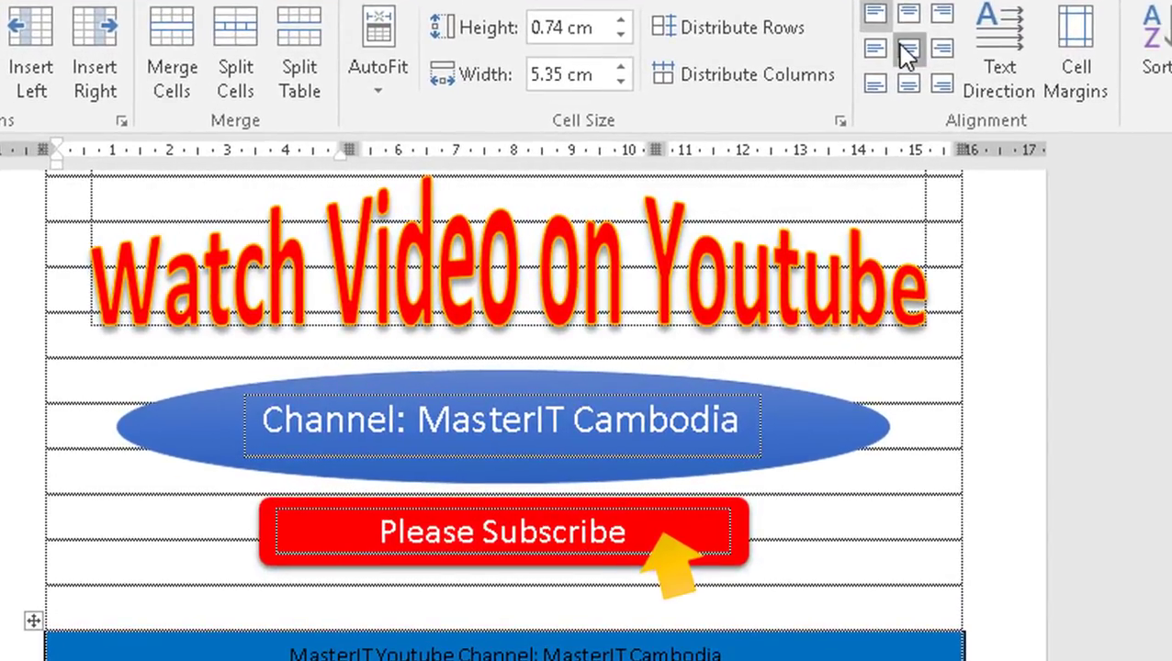
click(907, 53)
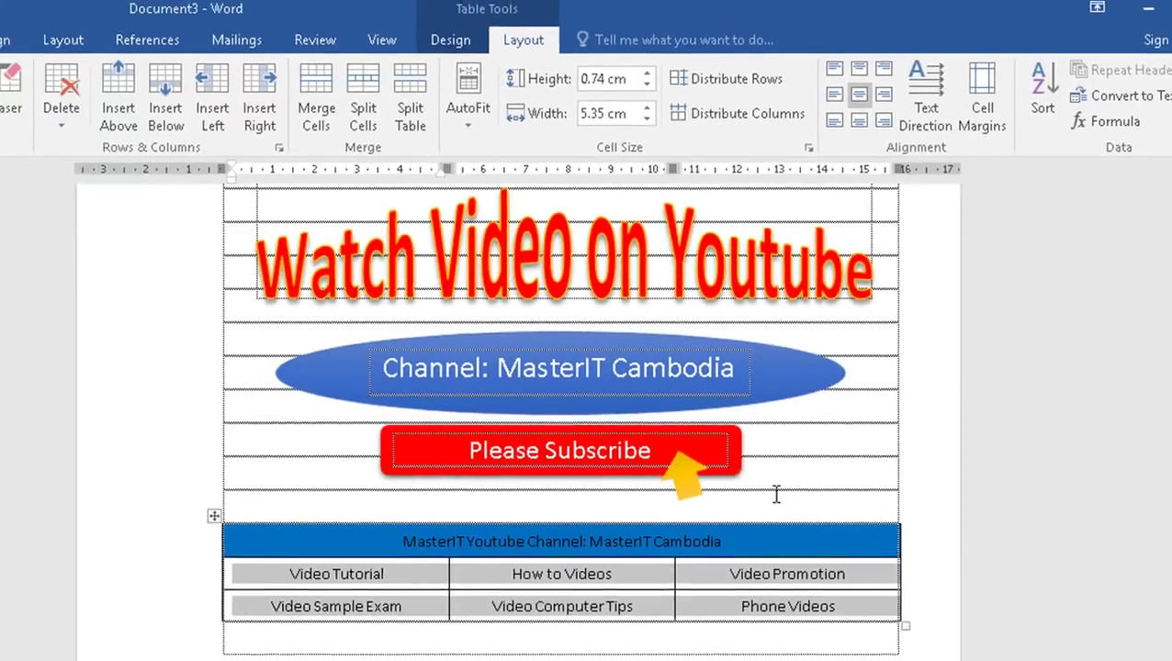
click(772, 482)
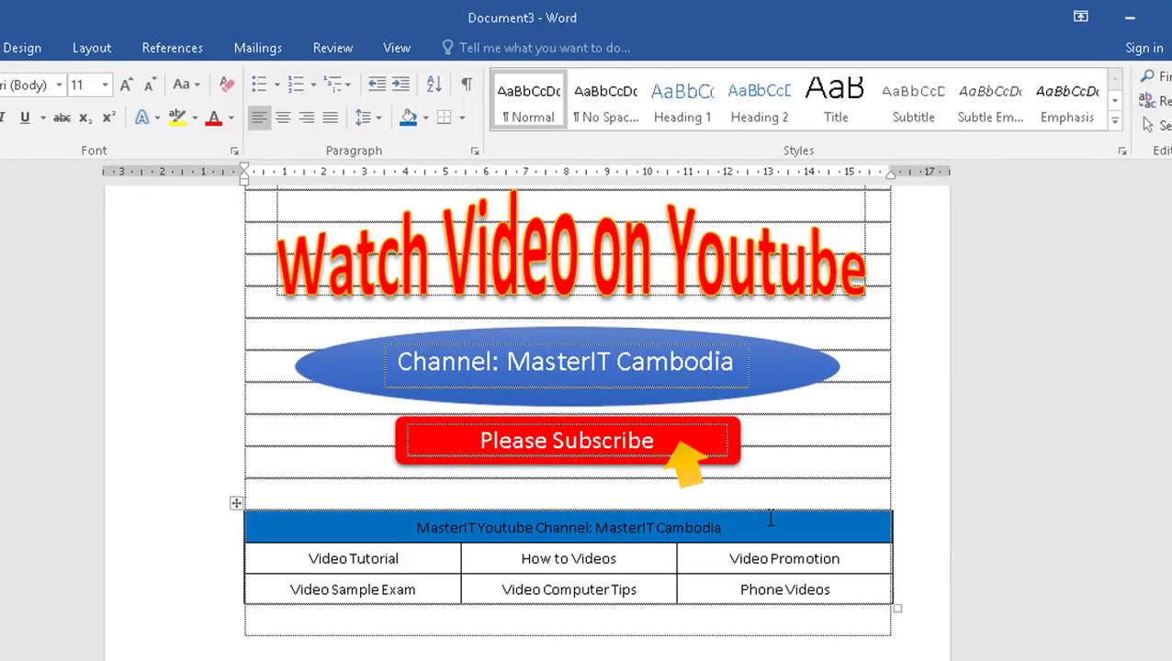
scroll(772, 514, up, 4)
scroll(770, 516, up, 3)
scroll(769, 516, up, 1)
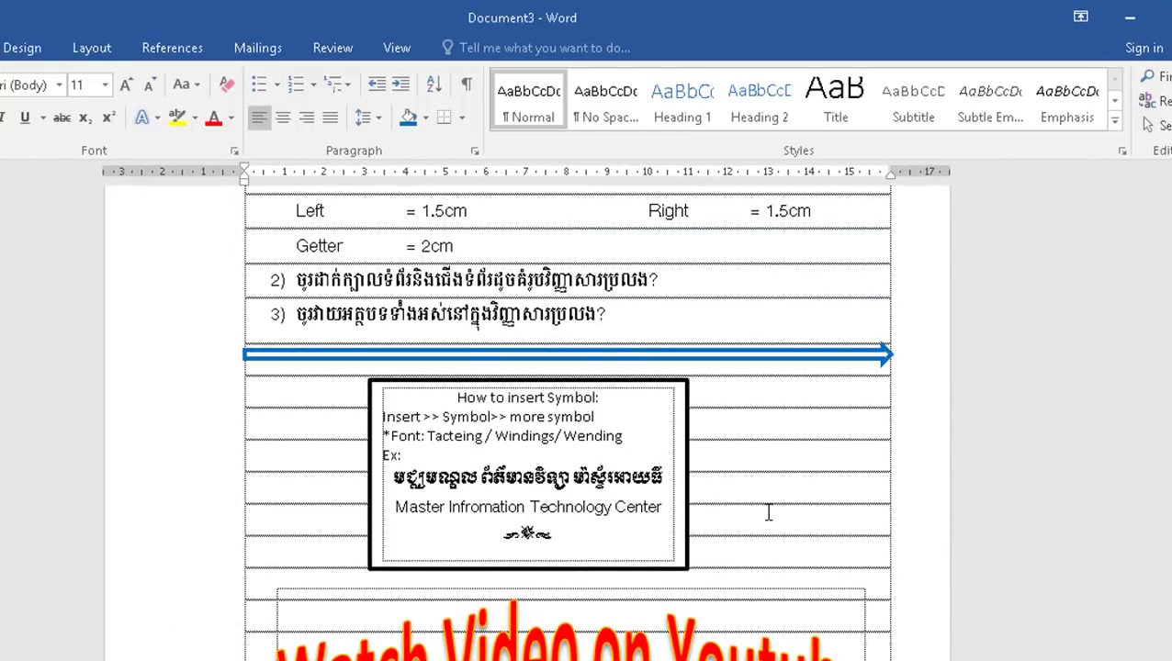
scroll(768, 517, up, 4)
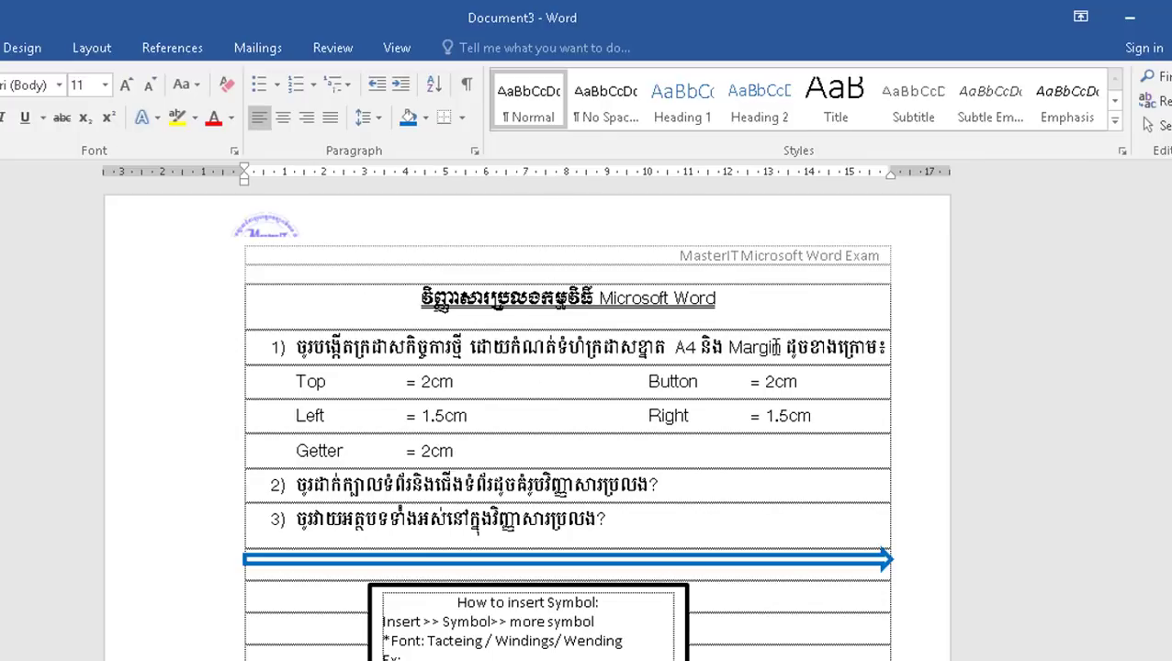
scroll(559, 450, down, 2)
scroll(559, 451, down, 3)
scroll(558, 452, down, 6)
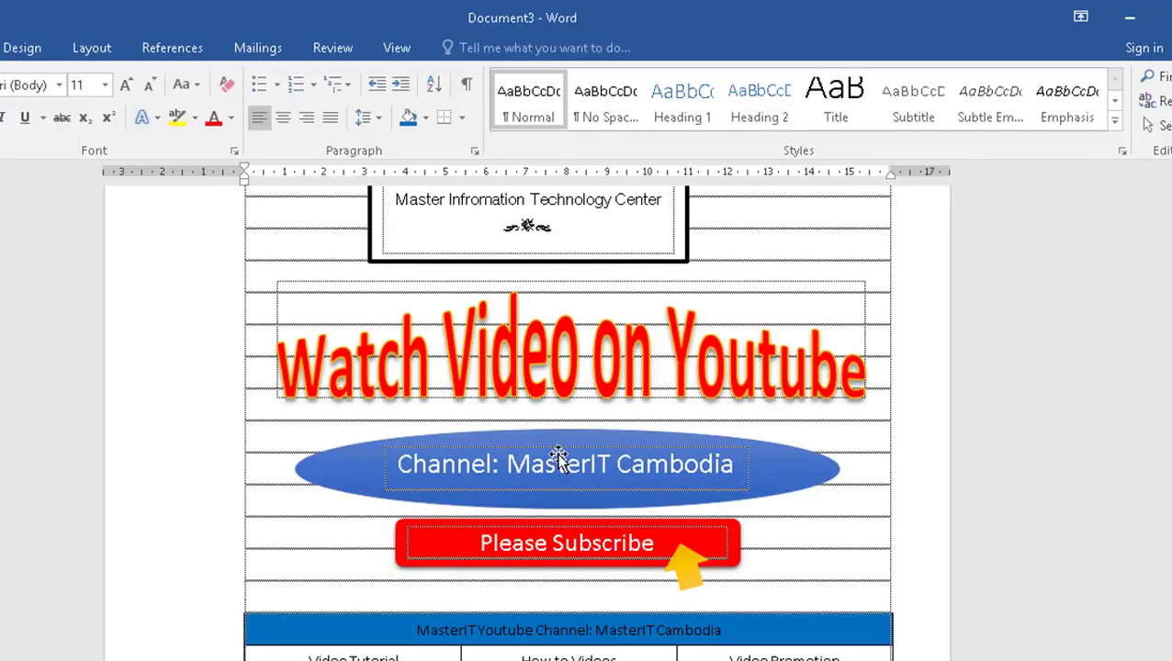
scroll(561, 455, down, 2)
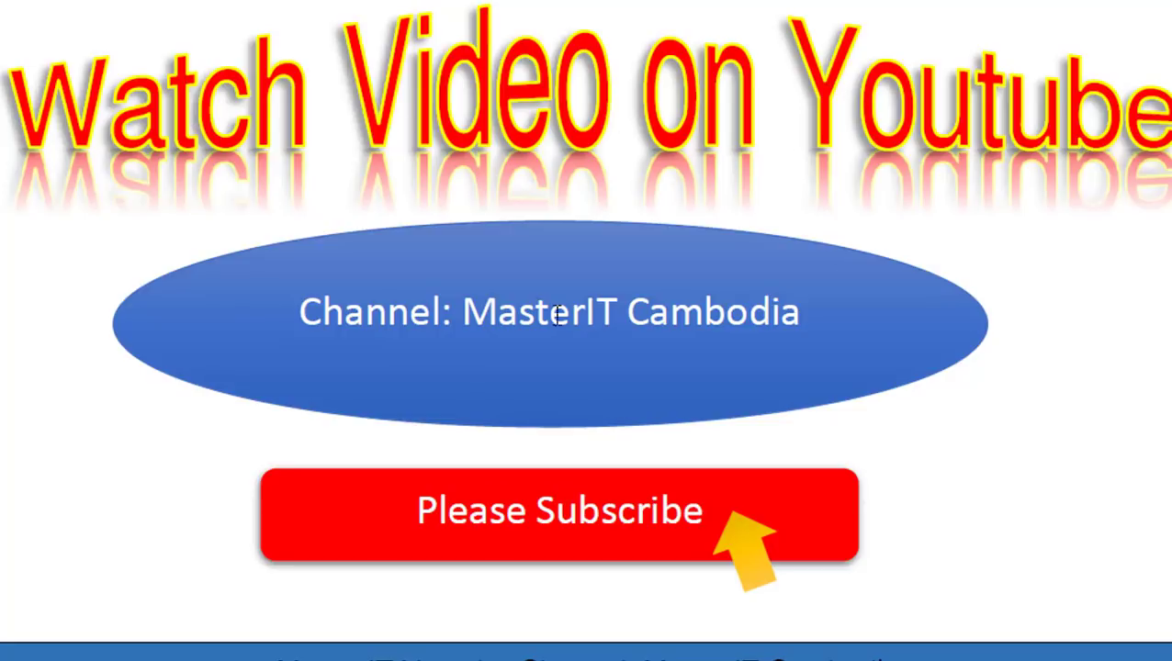
drag(471, 315, 698, 326)
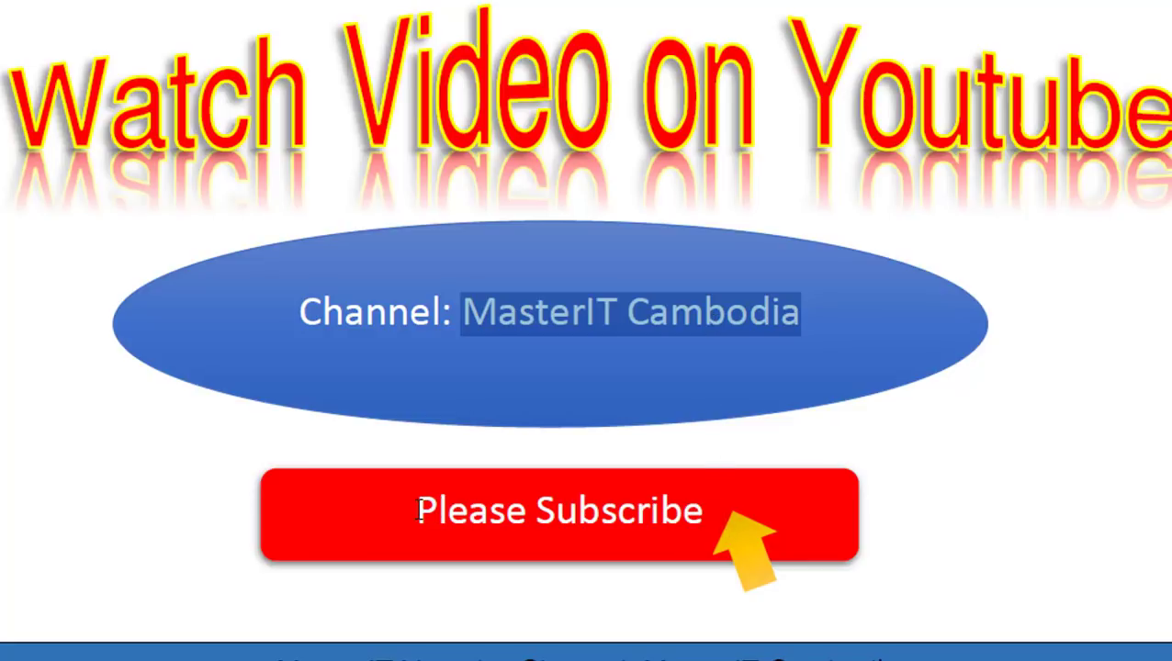
drag(419, 511, 685, 520)
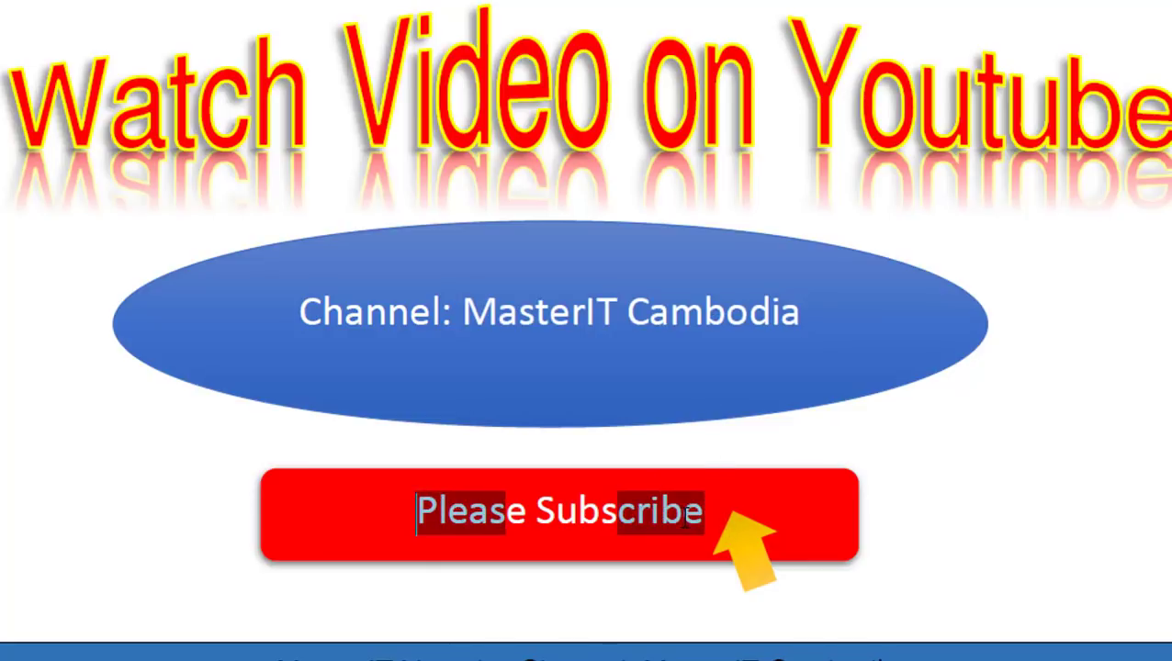